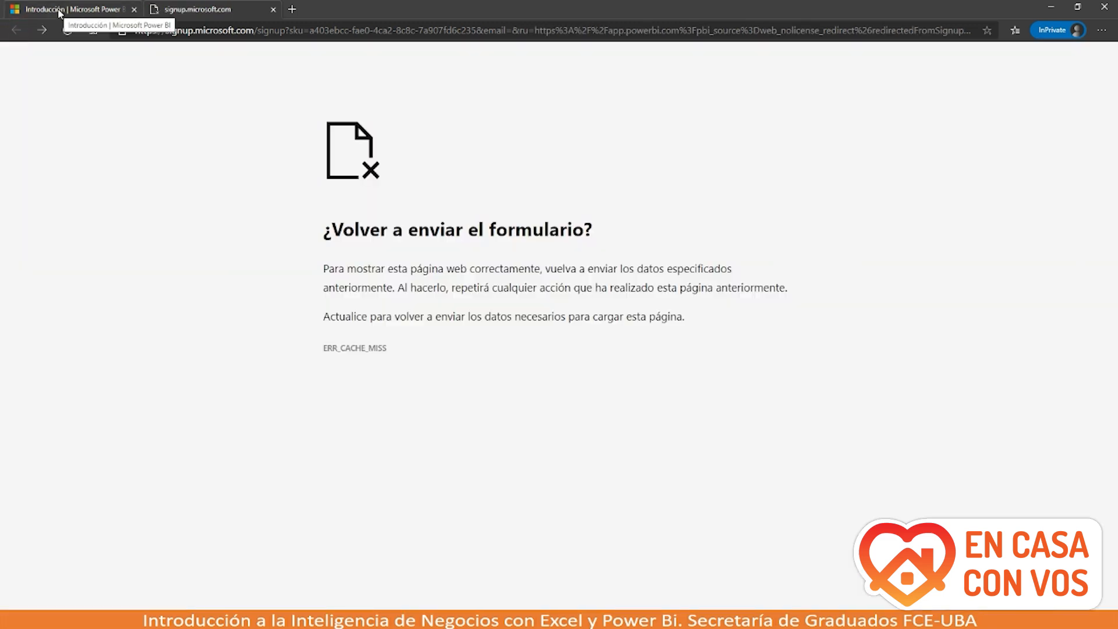
# Step: Go back to the Power BI get-started page and scroll through it to the footer and back up
pyautogui.click(16, 30)
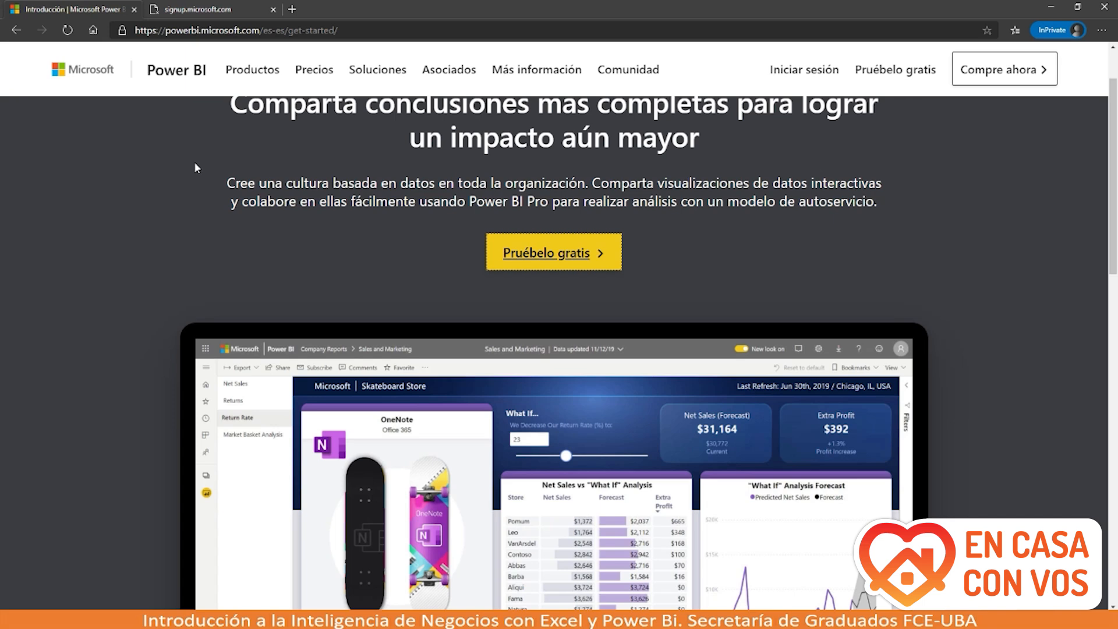
pyautogui.scroll(1, 194, 163)
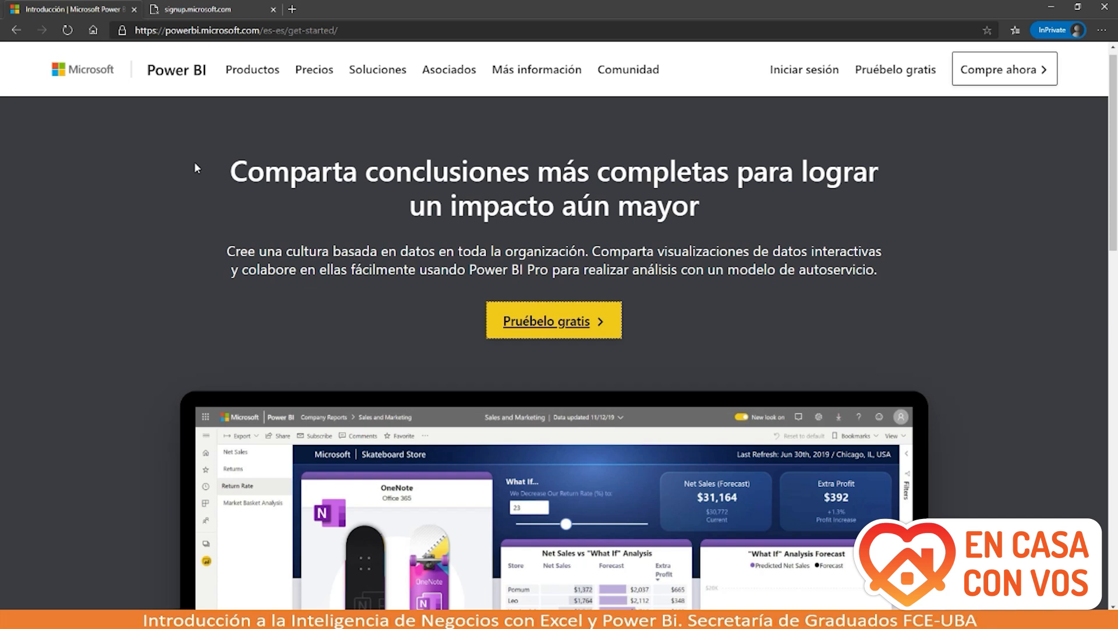
pyautogui.scroll(-1, 195, 163)
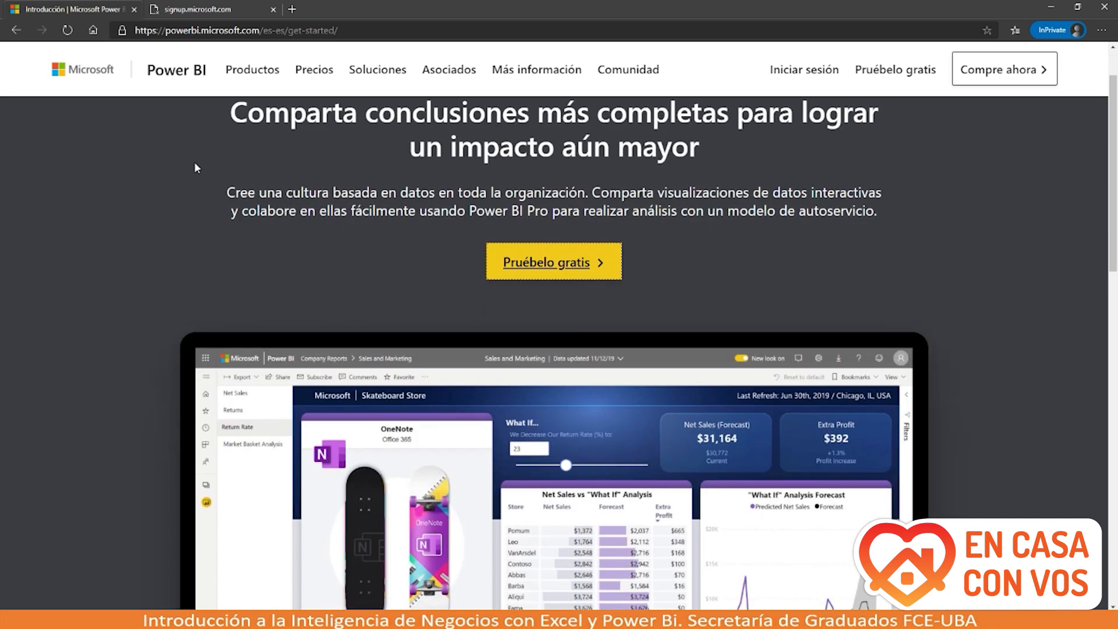
pyautogui.scroll(-2, 195, 164)
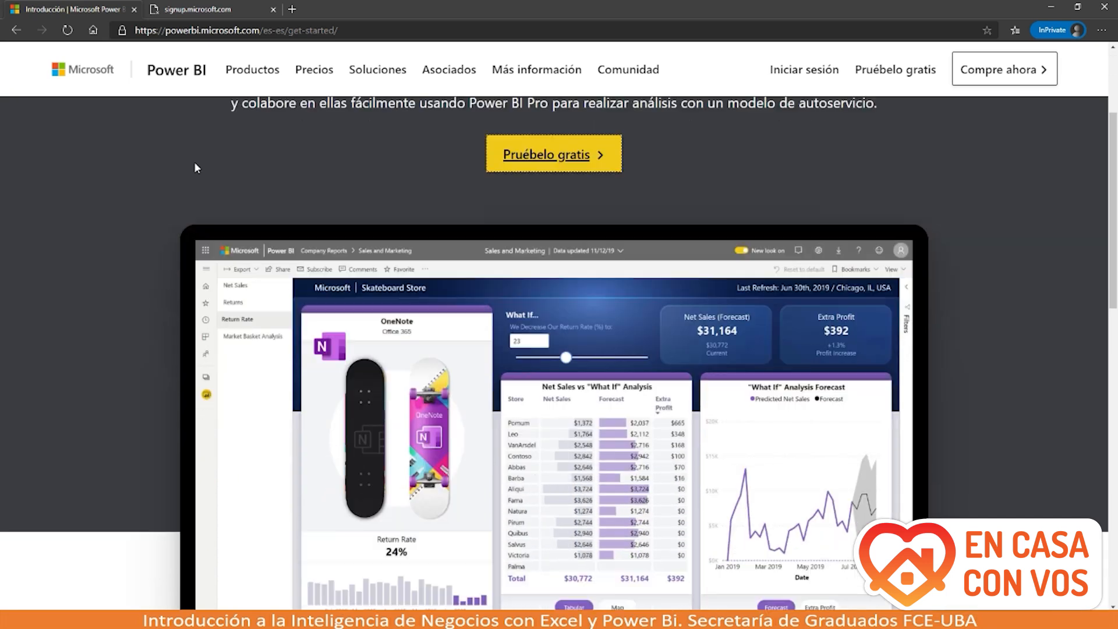
pyautogui.scroll(-5, 195, 167)
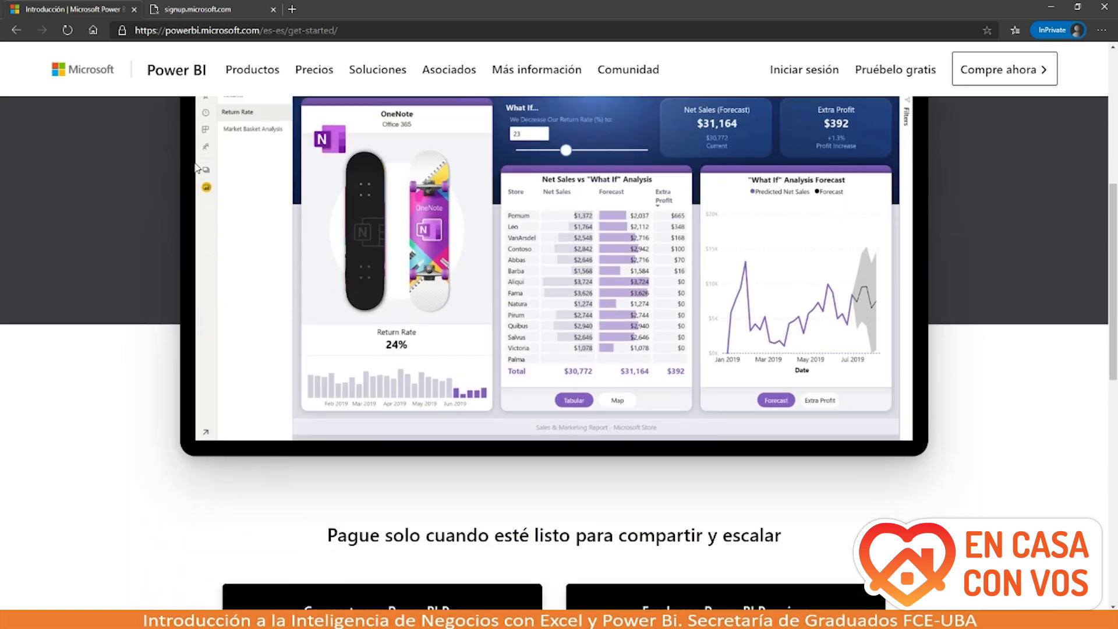
pyautogui.scroll(-2, 195, 168)
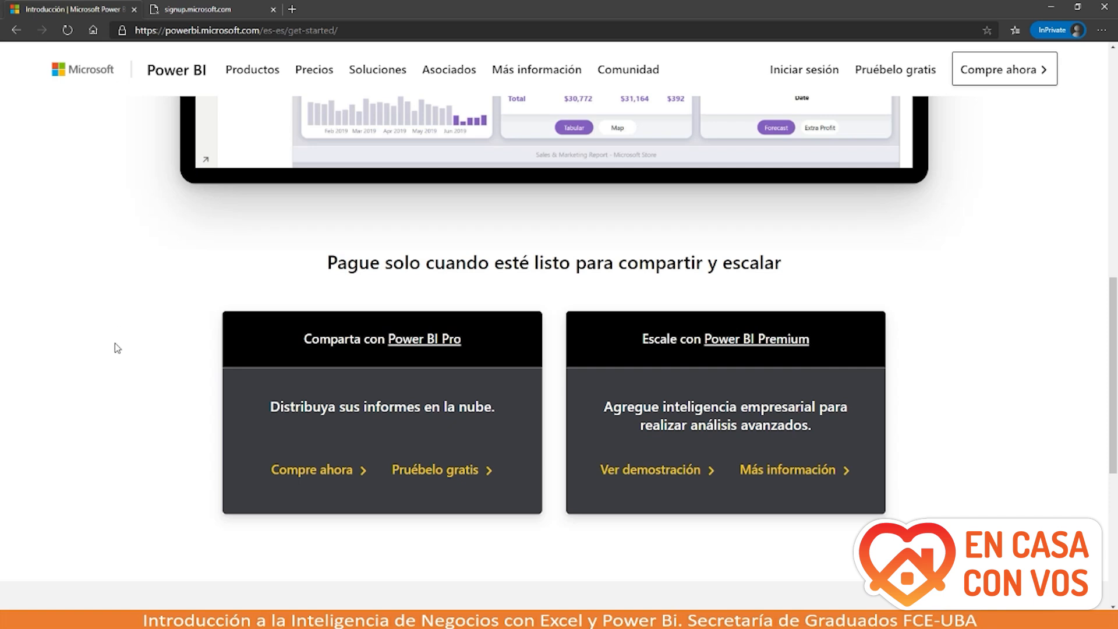
pyautogui.scroll(-2, 150, 421)
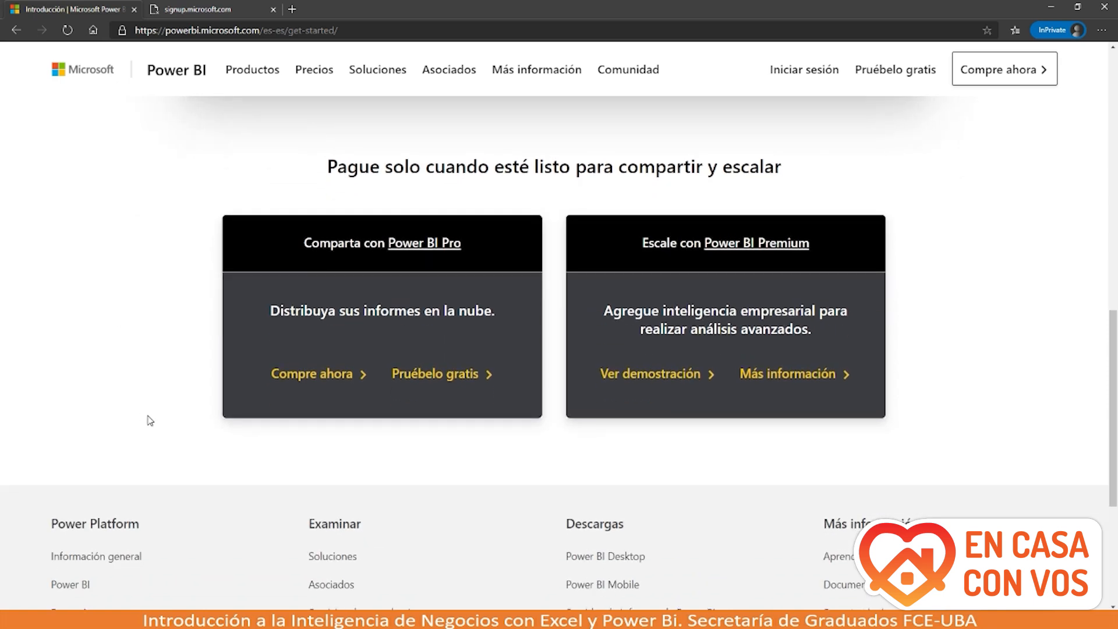
pyautogui.scroll(-2, 150, 420)
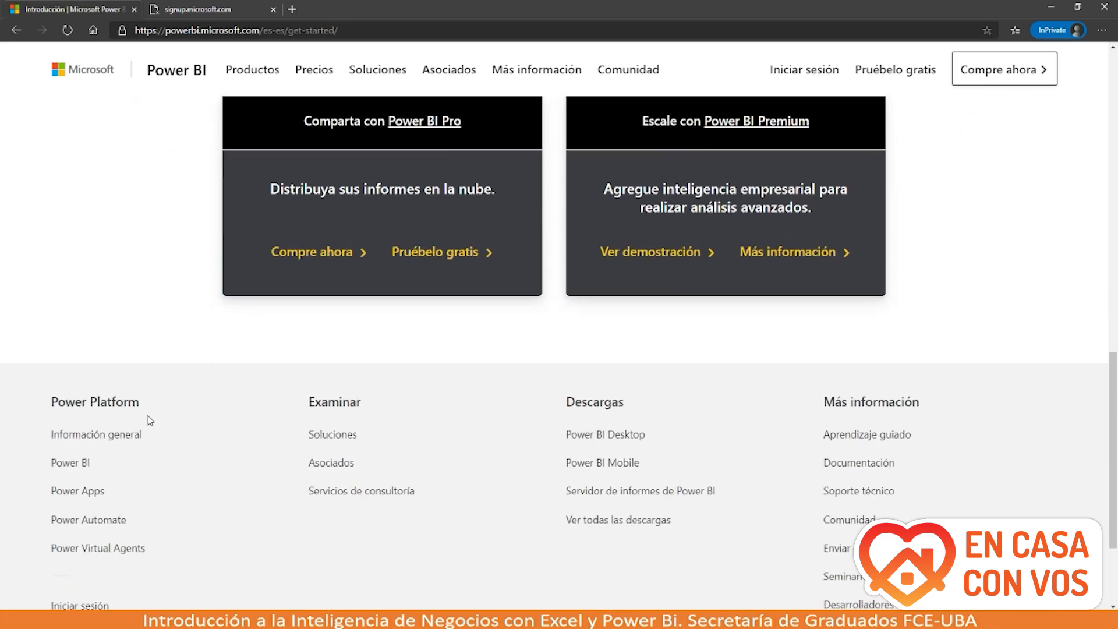
pyautogui.scroll(-1, 169, 486)
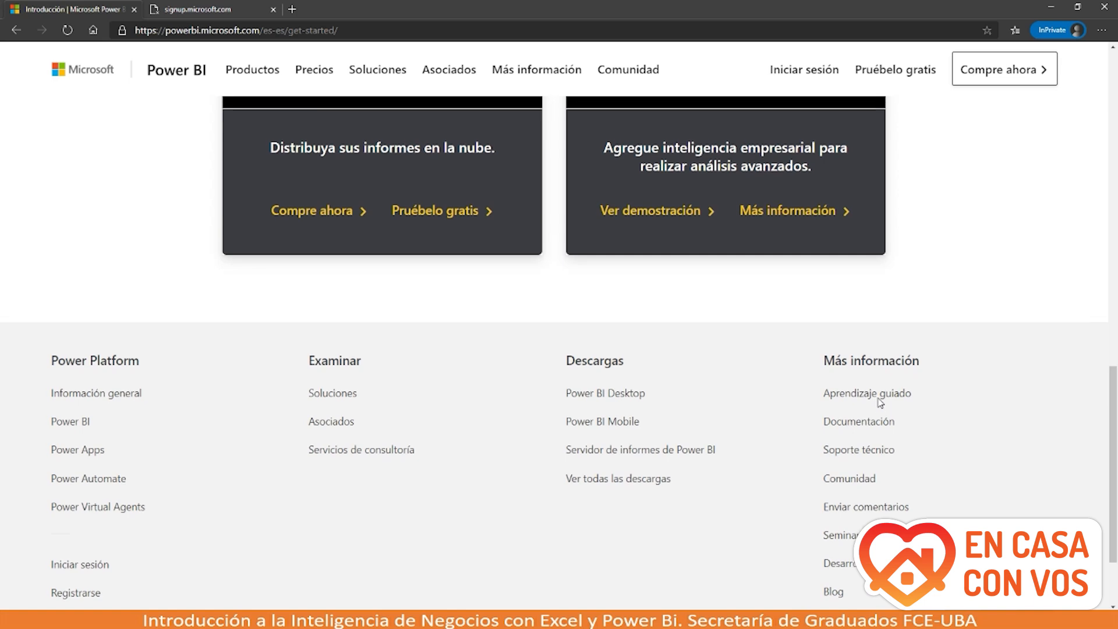
pyautogui.scroll(8, 880, 402)
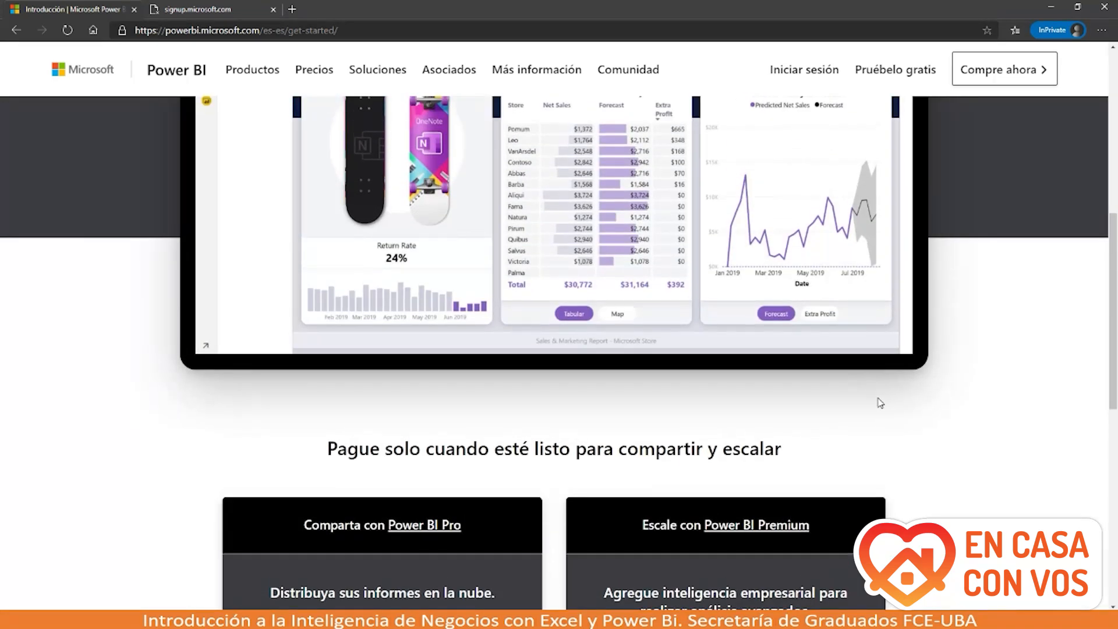
pyautogui.scroll(7, 855, 301)
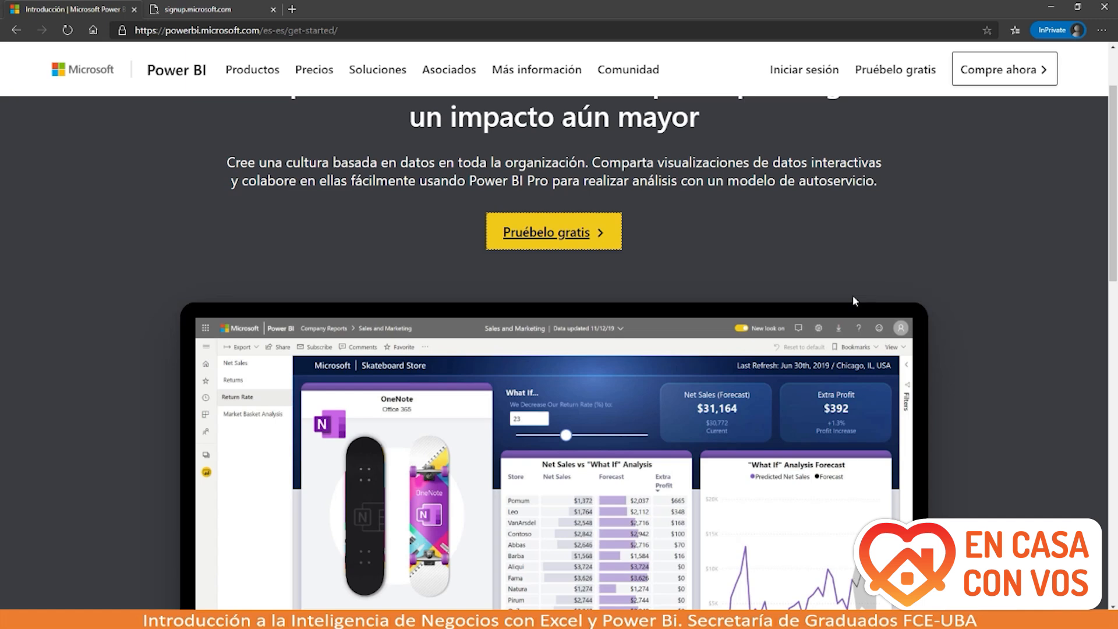
pyautogui.scroll(1, 854, 300)
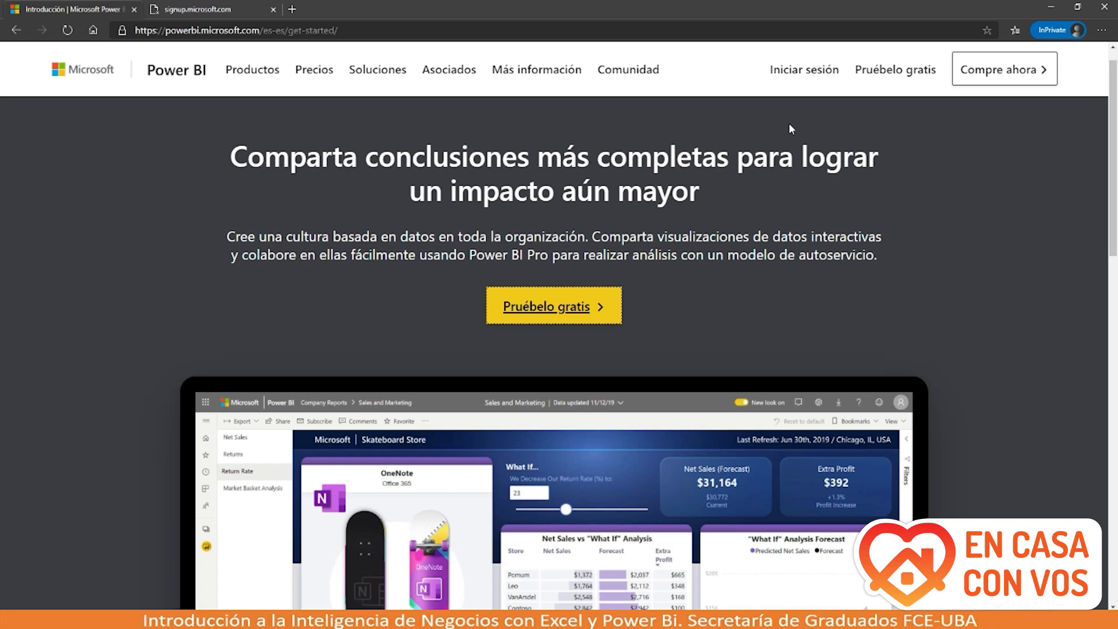
# Step: Sign in with the university account e-mail and password, retyping the mistyped password
pyautogui.click(794, 75)
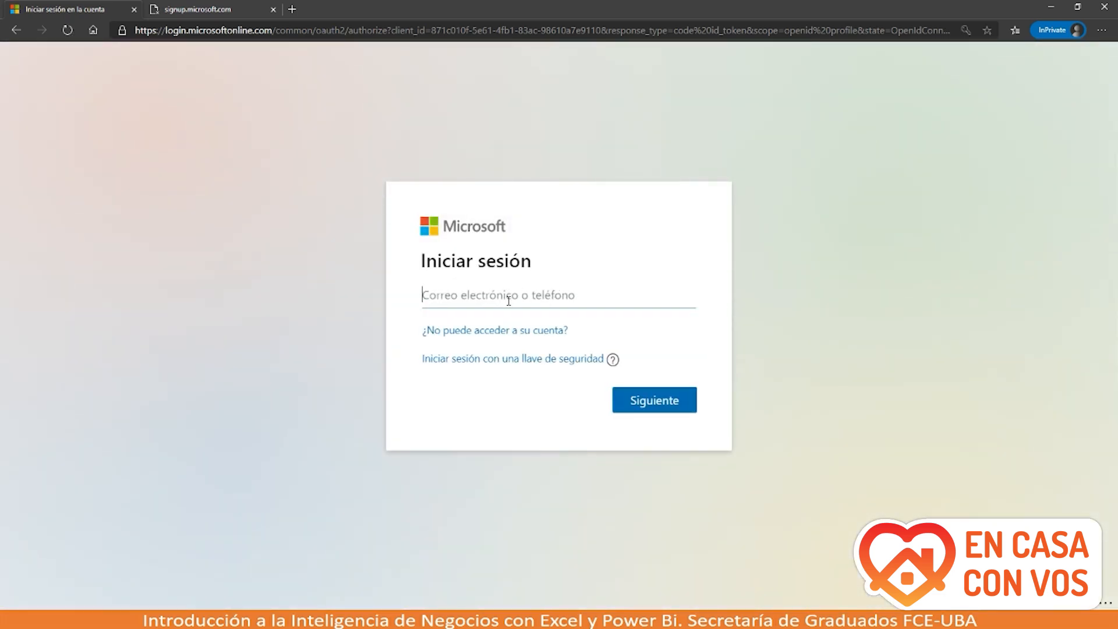
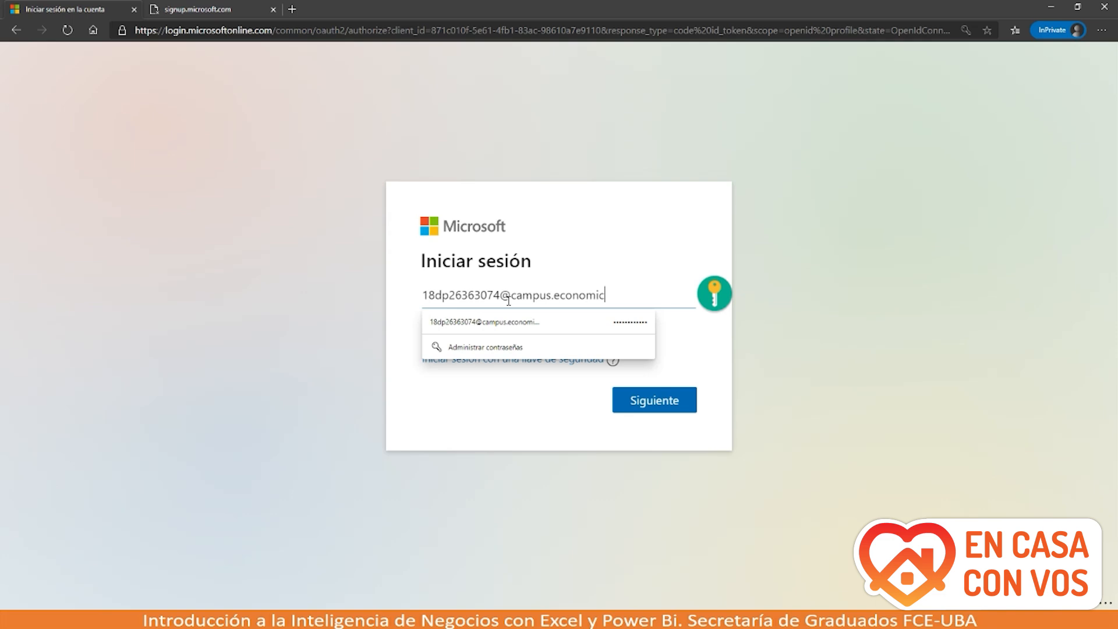
pyautogui.click(640, 399)
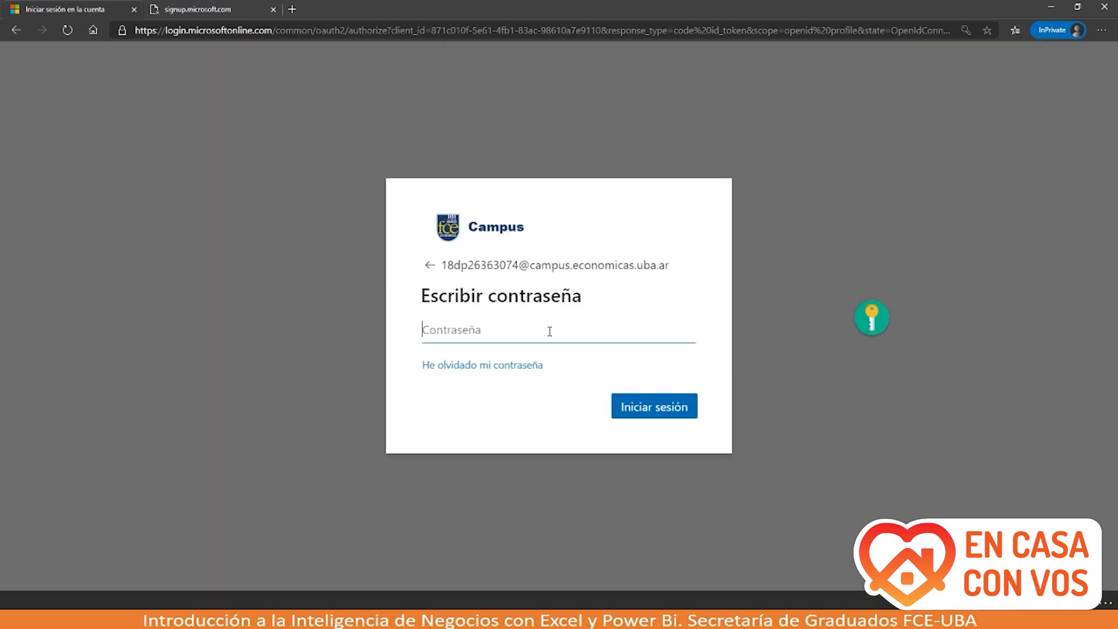
pyautogui.write('*****')
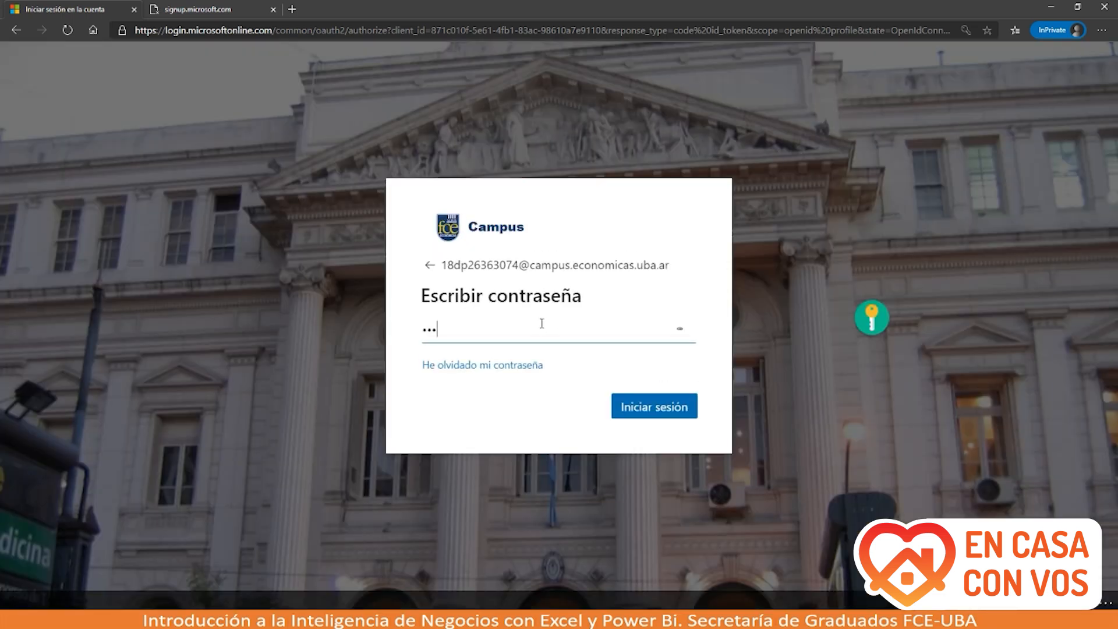
pyautogui.write('*')
pyautogui.press('BackSpace')
pyautogui.press('BackSpace')
pyautogui.press('BackSpace')
pyautogui.press('BackSpace')
pyautogui.press('BackSpace')
pyautogui.press('BackSpace')
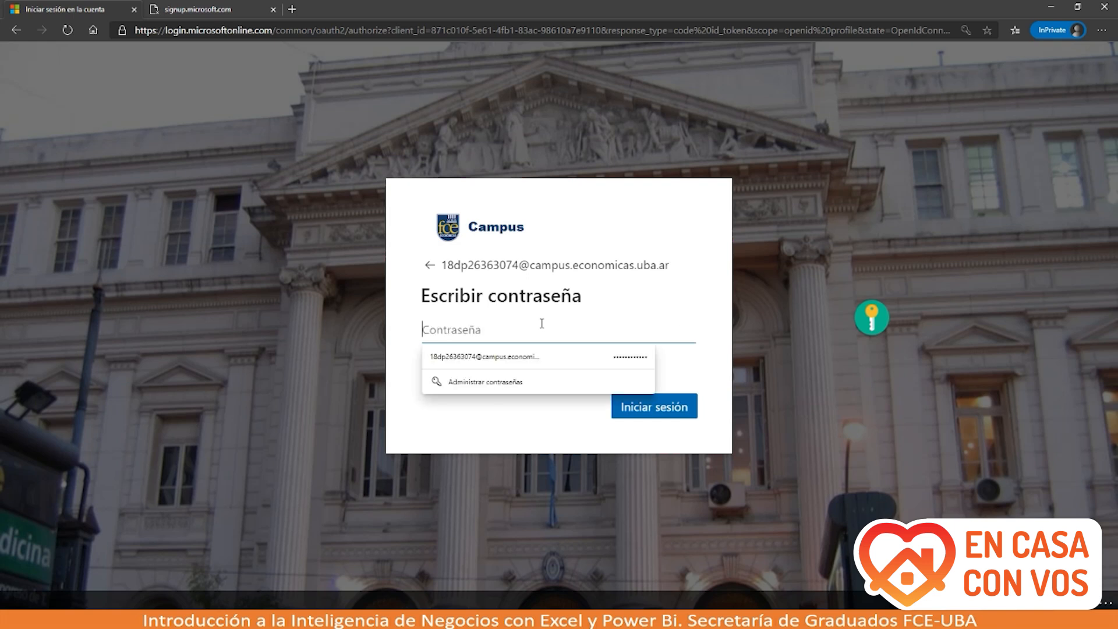
pyautogui.write('************')
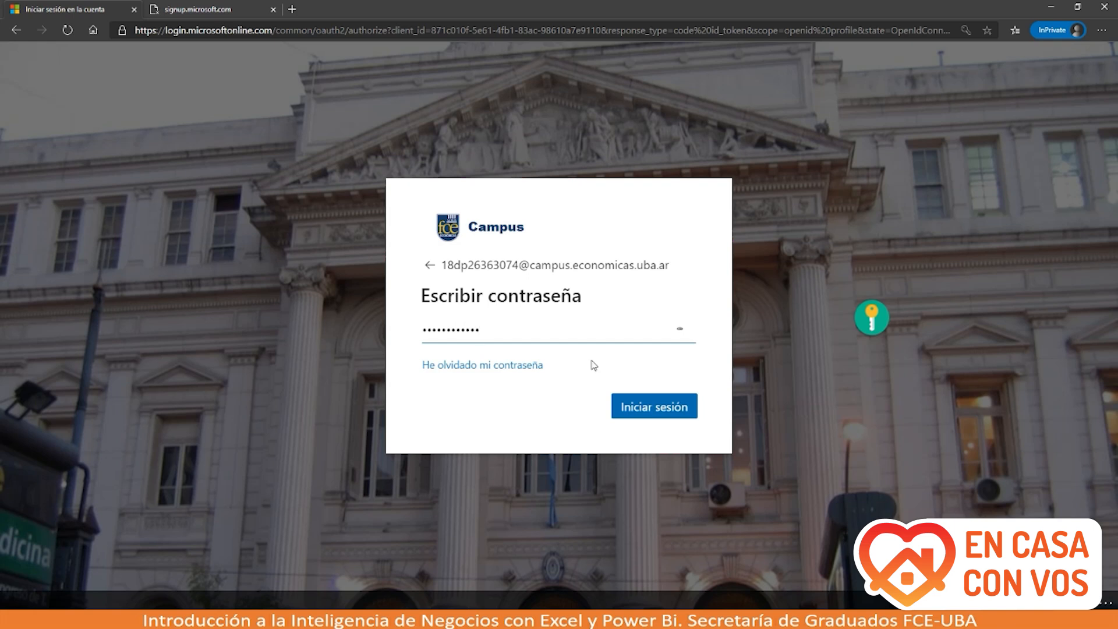
pyautogui.click(645, 407)
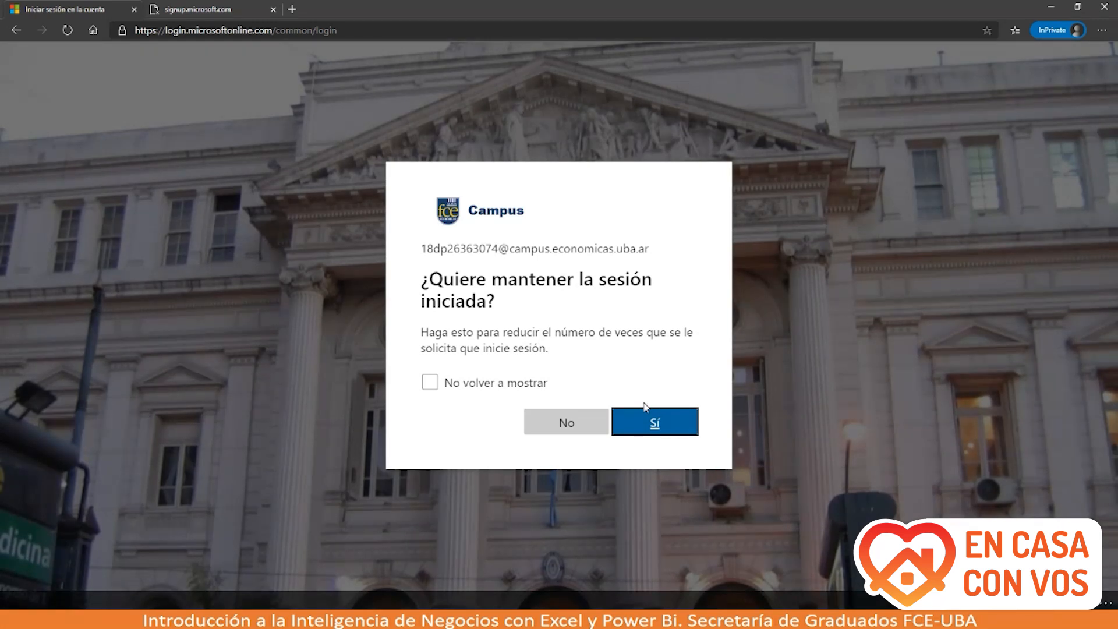
# Step: Decline staying signed in and go back through history to the Power BI get-started page
pyautogui.click(598, 419)
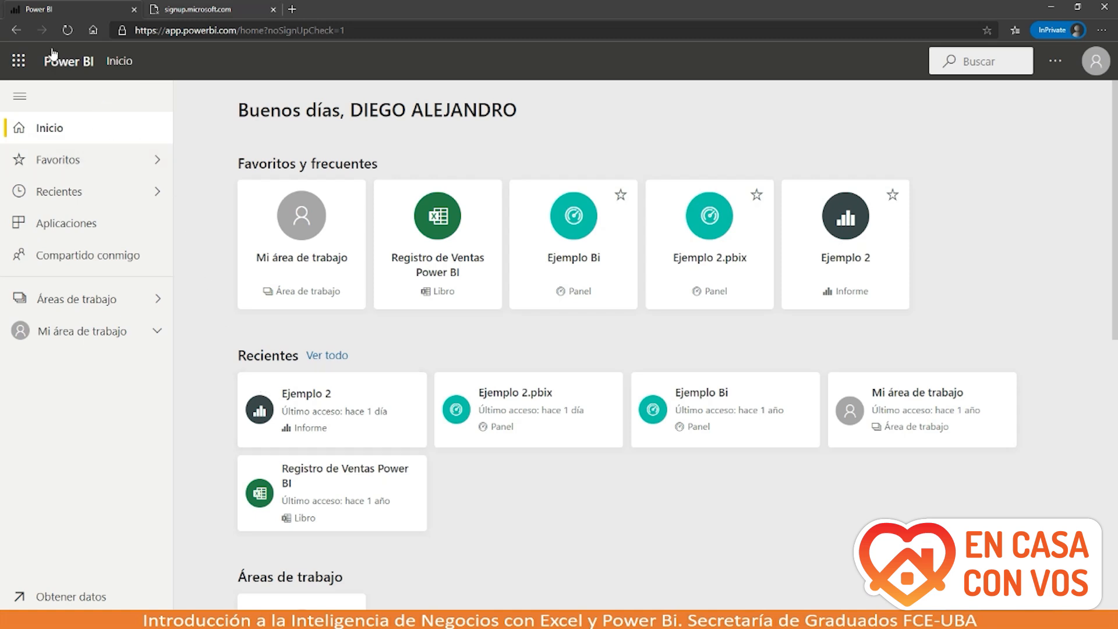
pyautogui.click(17, 30)
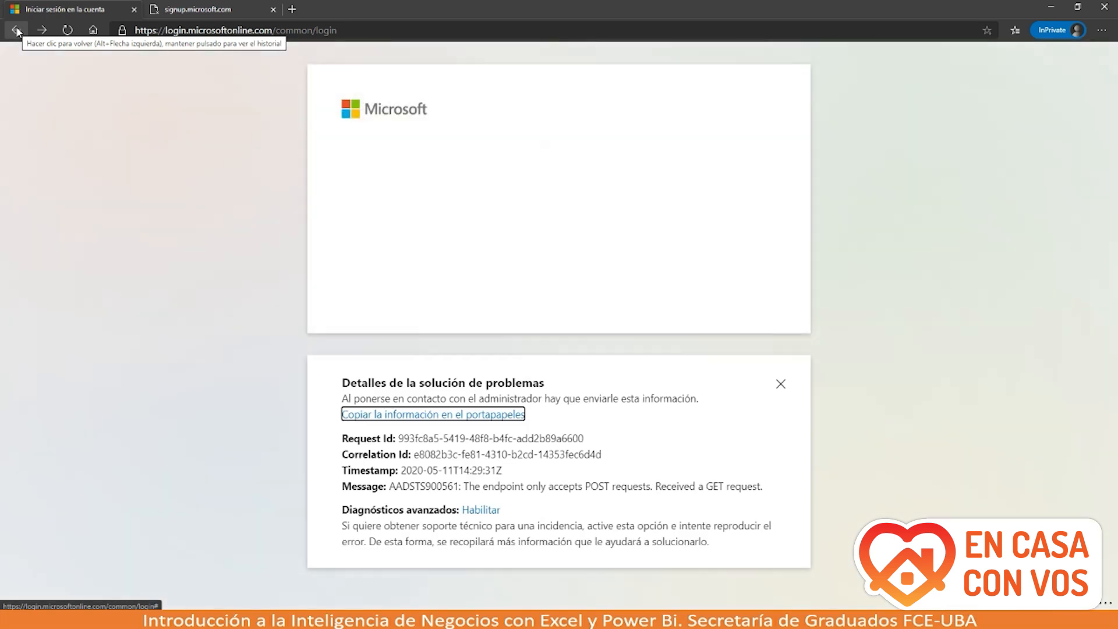
pyautogui.click(16, 30)
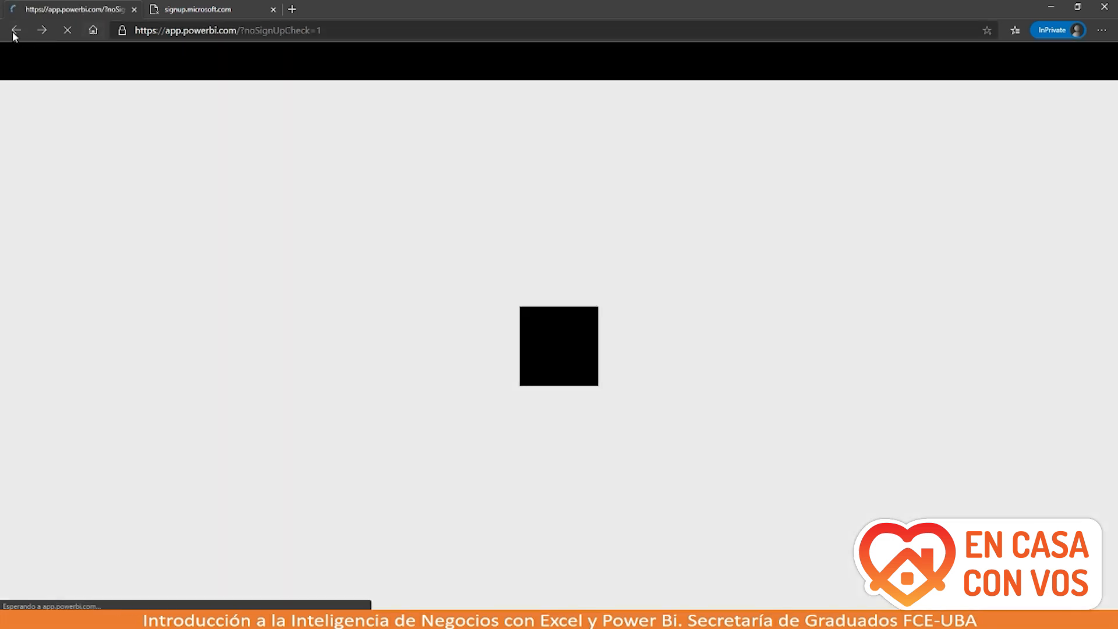
pyautogui.click(16, 31)
pyautogui.click(16, 30)
pyautogui.rightClick(16, 31)
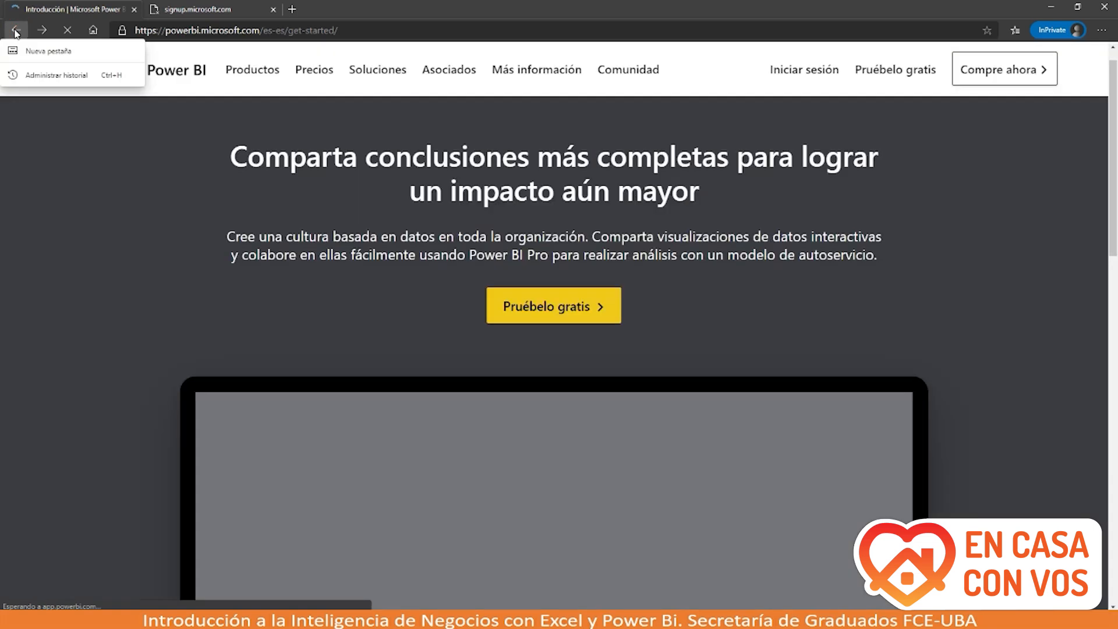
pyautogui.click(141, 259)
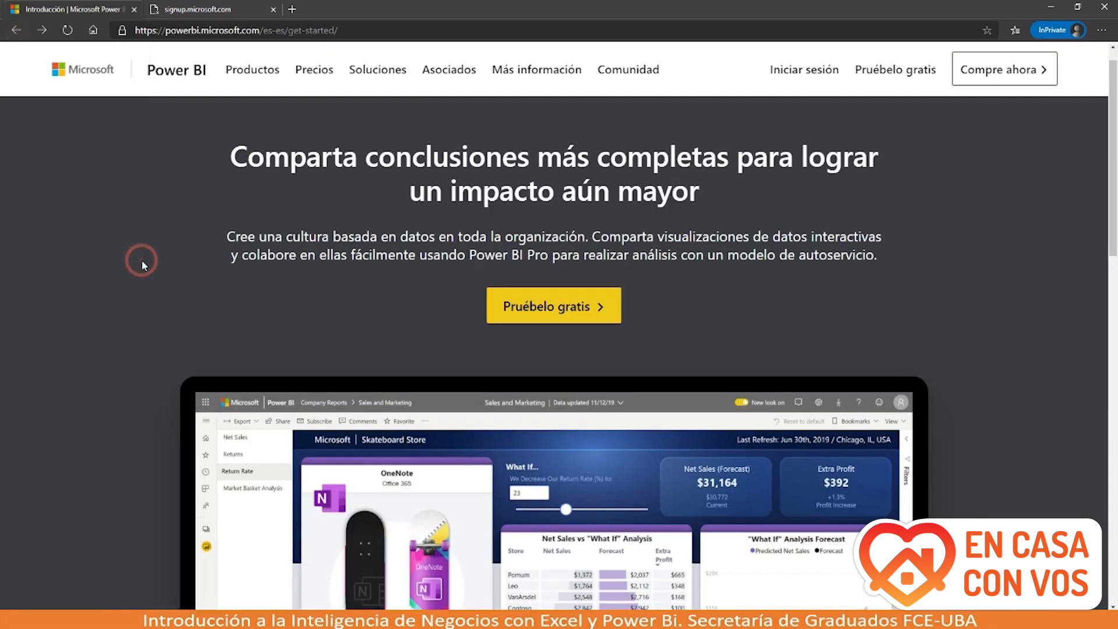
# Step: Scroll down to the footer listing Power BI Desktop and Power BI Mobile downloads
pyautogui.scroll(-10, 142, 259)
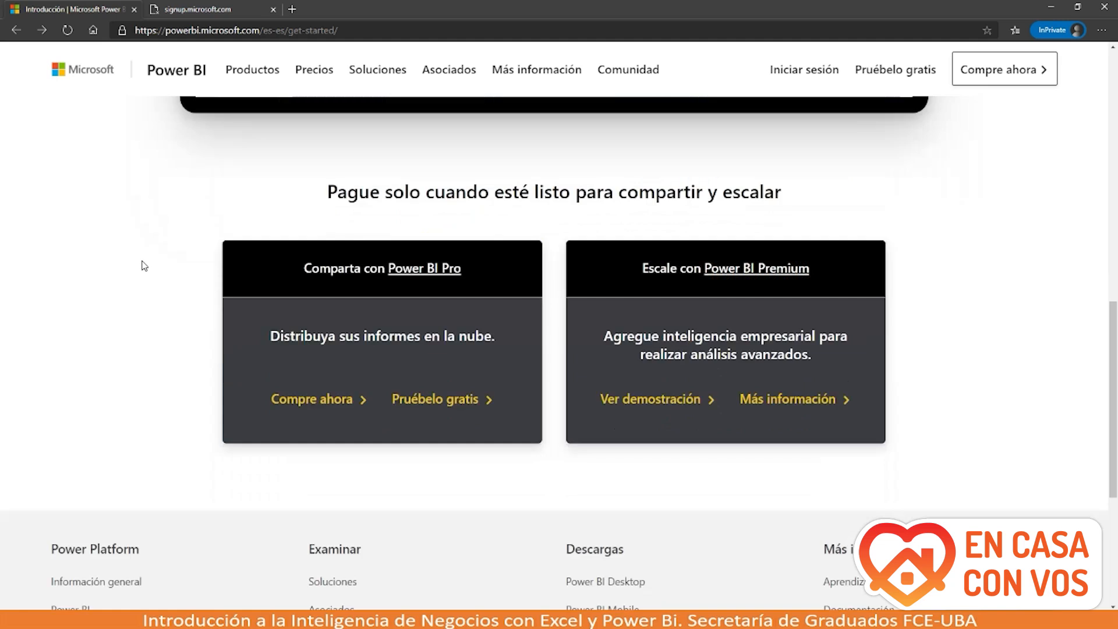
pyautogui.scroll(-4, 144, 266)
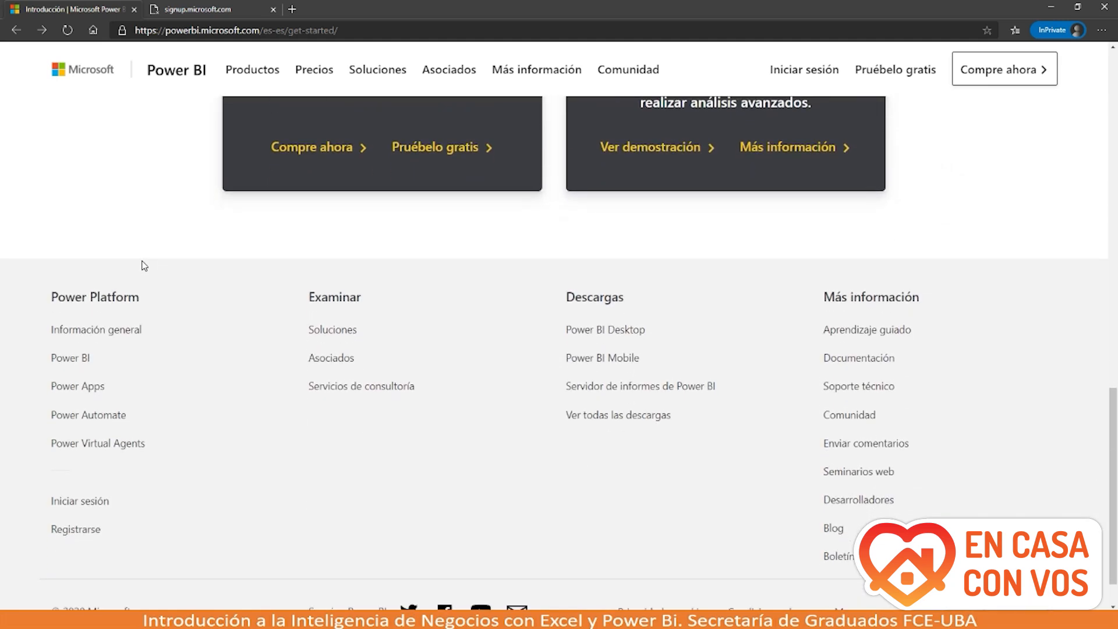
pyautogui.scroll(-1, 144, 265)
pyautogui.scroll(-1, 144, 265)
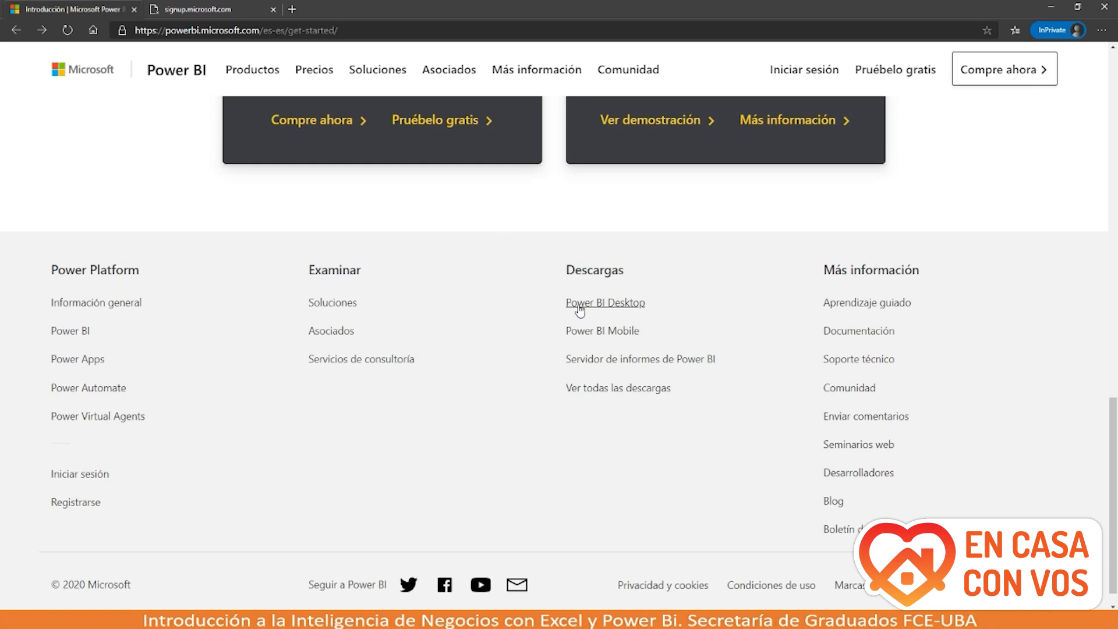
# Step: Open the Power BI Desktop link under Descargas in the get-started page footer
pyautogui.scroll(15, 494, 215)
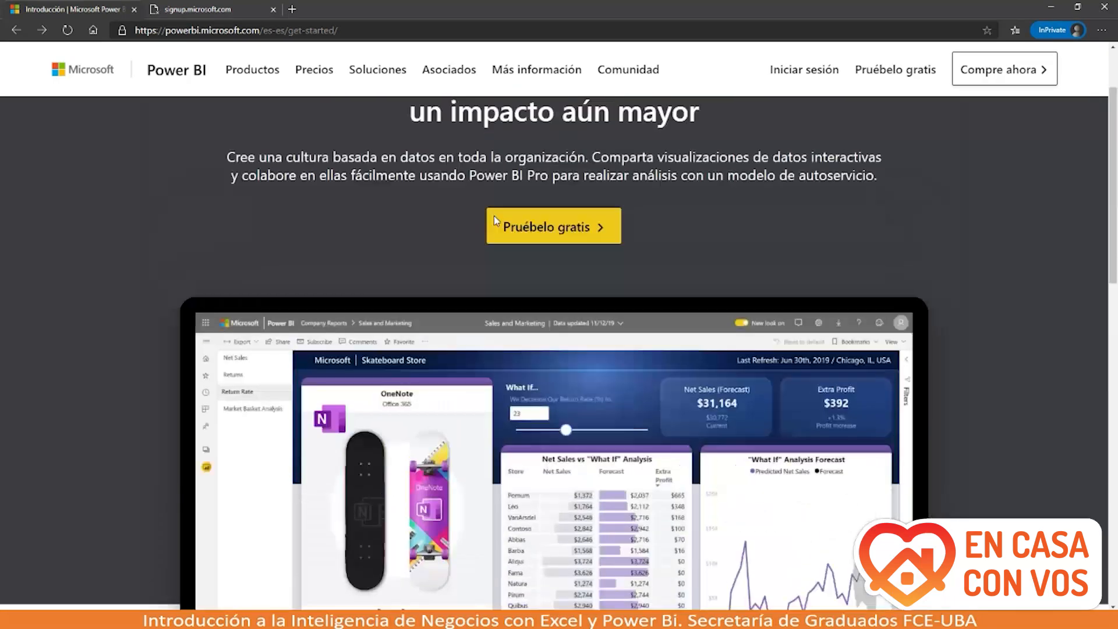
pyautogui.scroll(2, 138, 140)
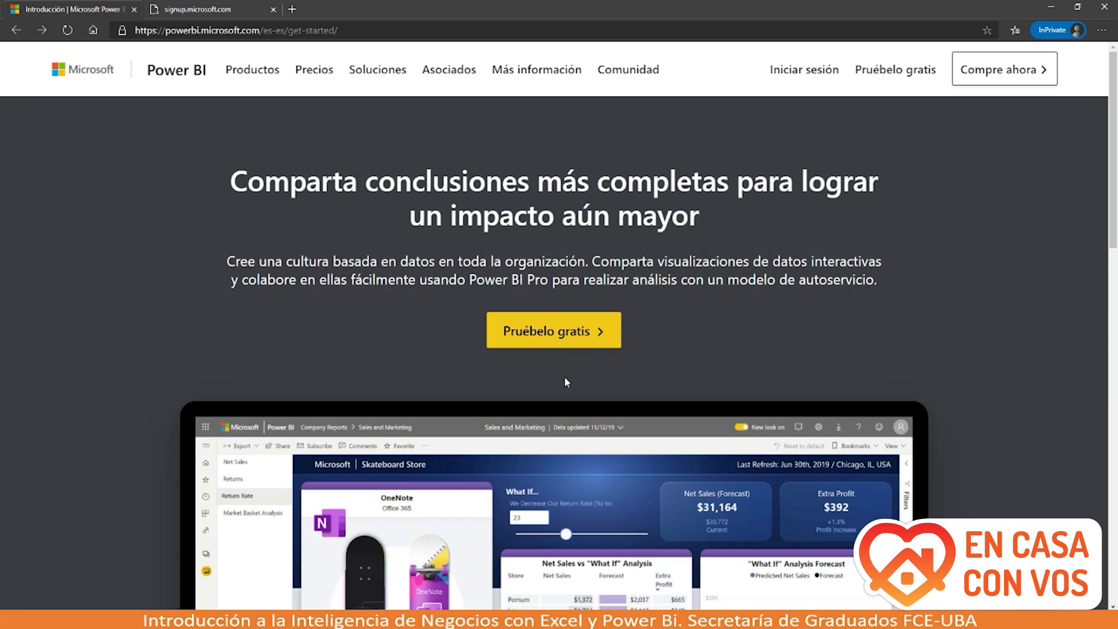
pyautogui.scroll(-8, 564, 378)
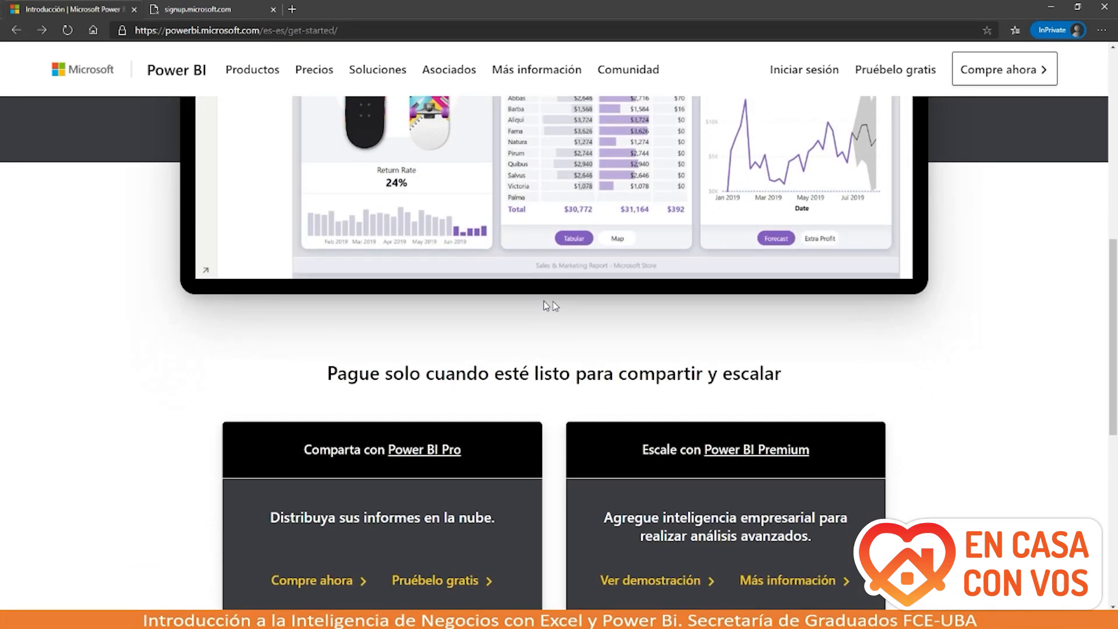
pyautogui.scroll(-3, 422, 459)
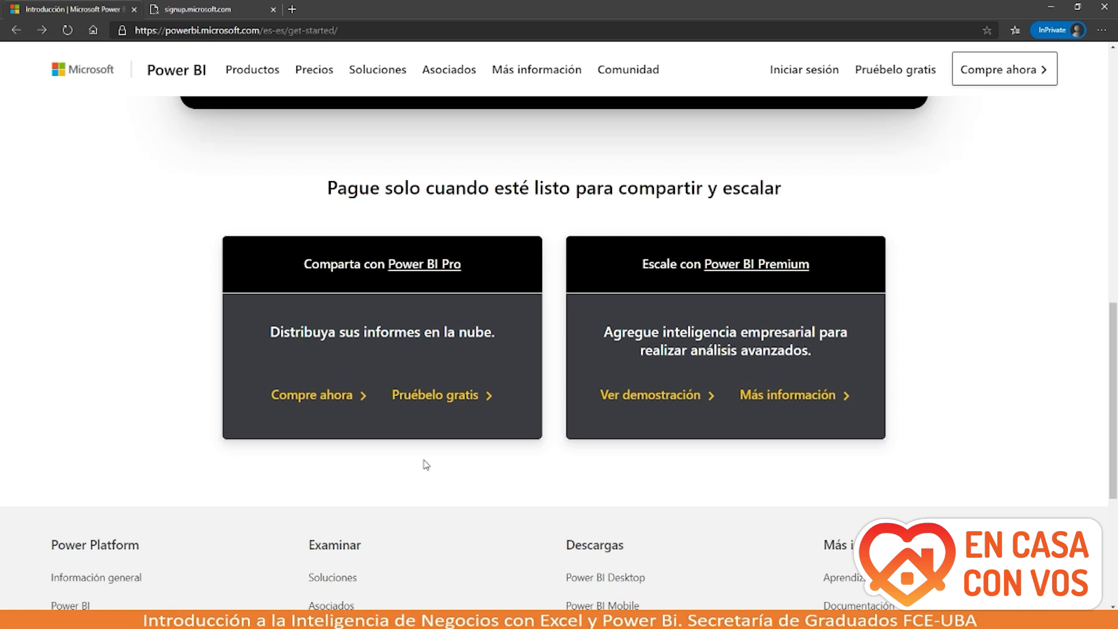
pyautogui.scroll(-4, 426, 464)
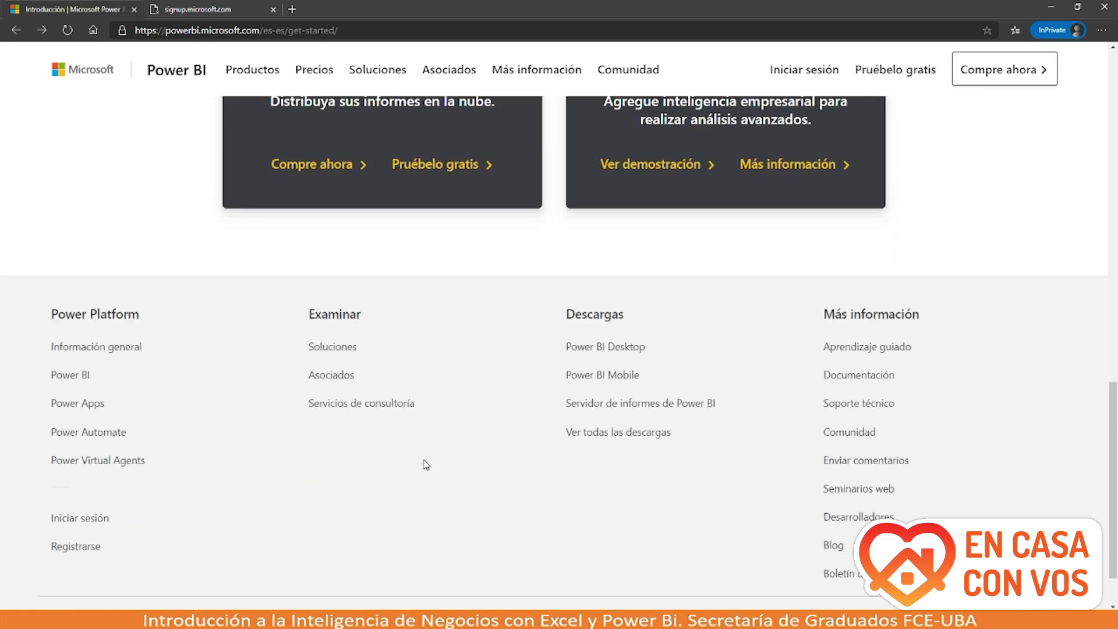
pyautogui.scroll(1, 425, 464)
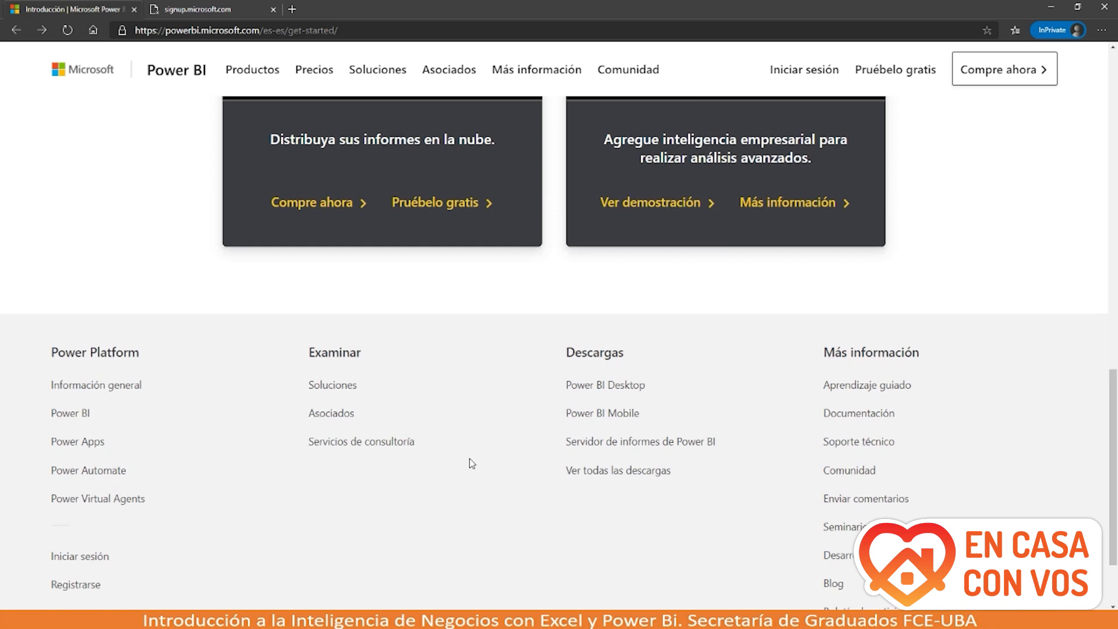
pyautogui.scroll(-1, 472, 464)
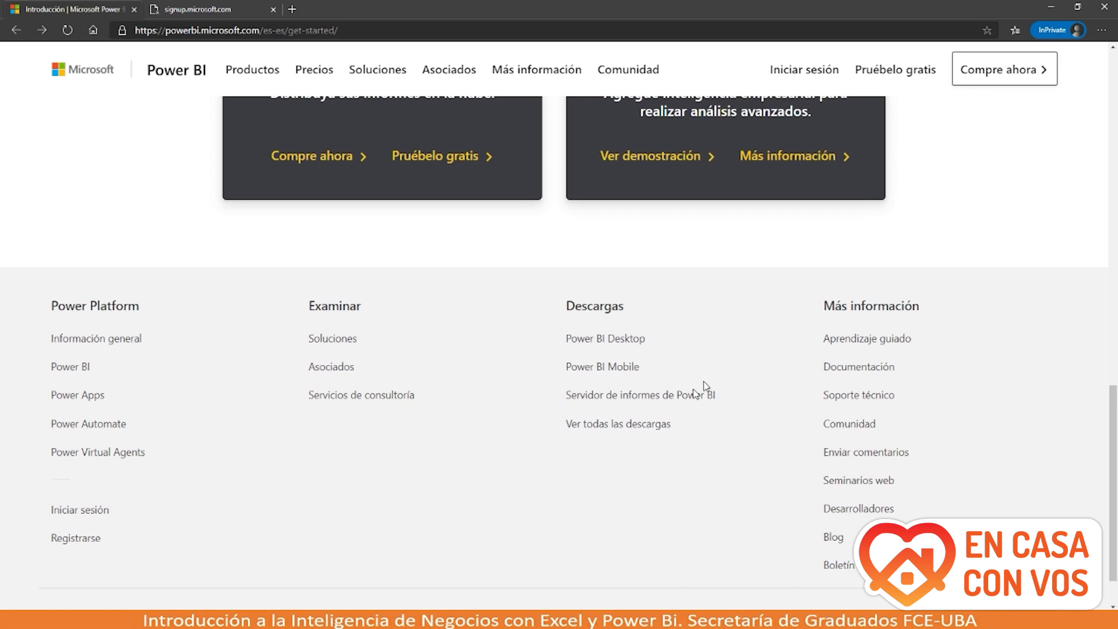
pyautogui.click(591, 345)
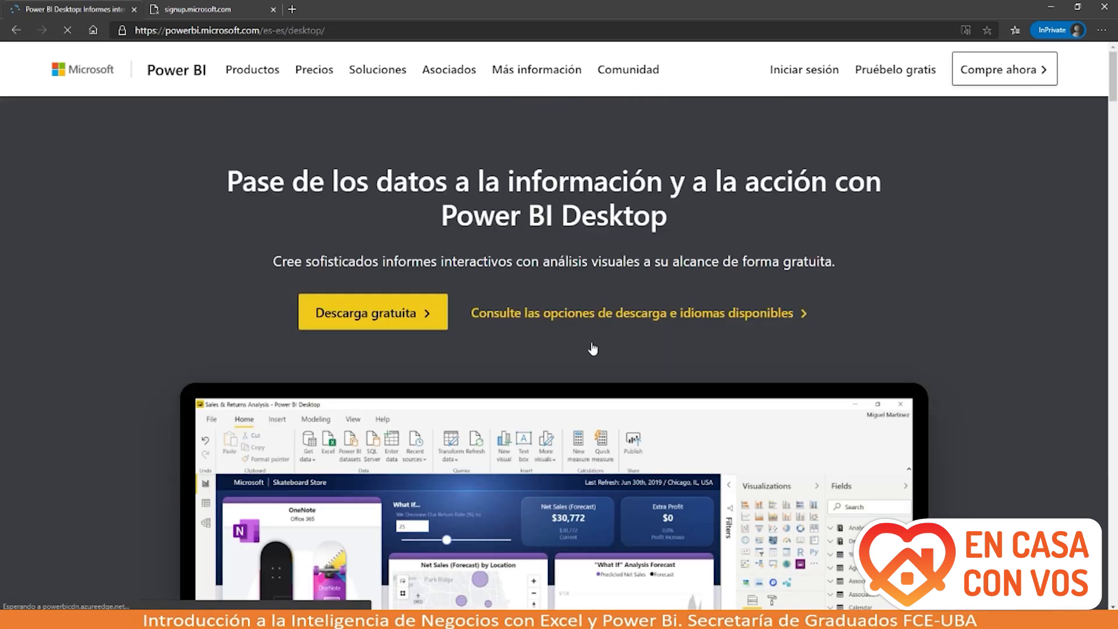
# Step: Open 'Consulte las opciones de descarga e idiomas disponibles' on the Power BI Desktop page
pyautogui.scroll(-1, 593, 348)
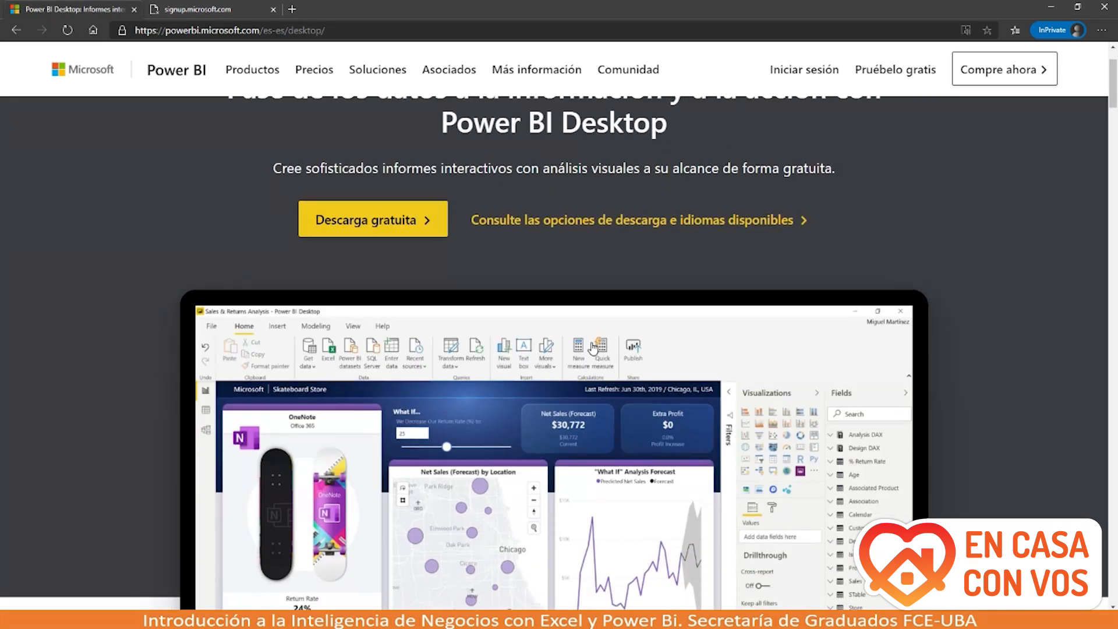
pyautogui.scroll(-2, 593, 348)
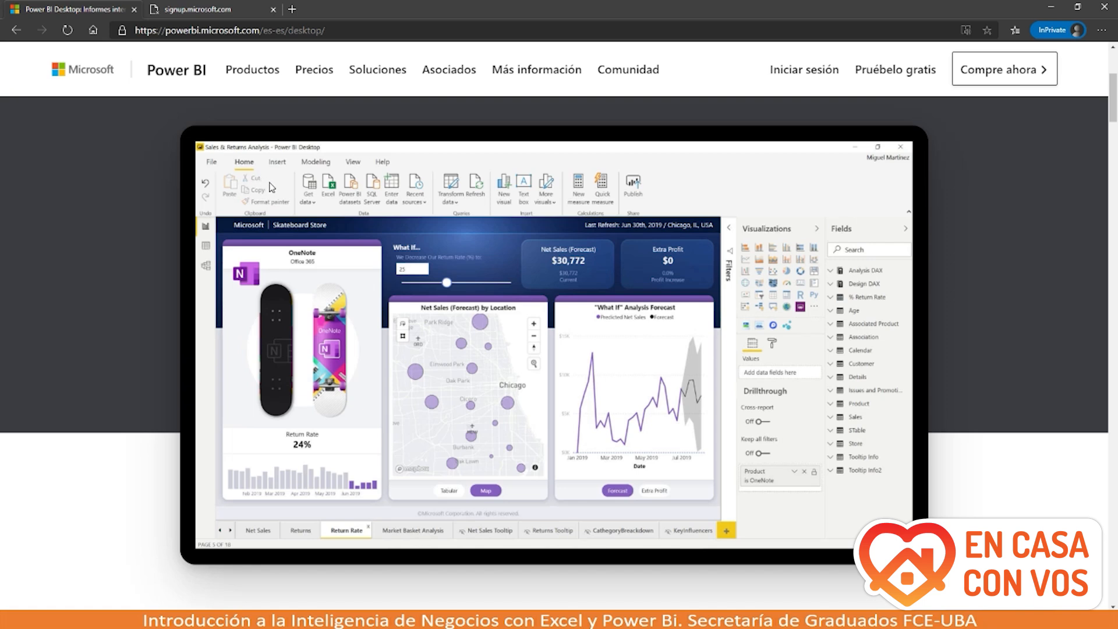
pyautogui.scroll(4, 269, 187)
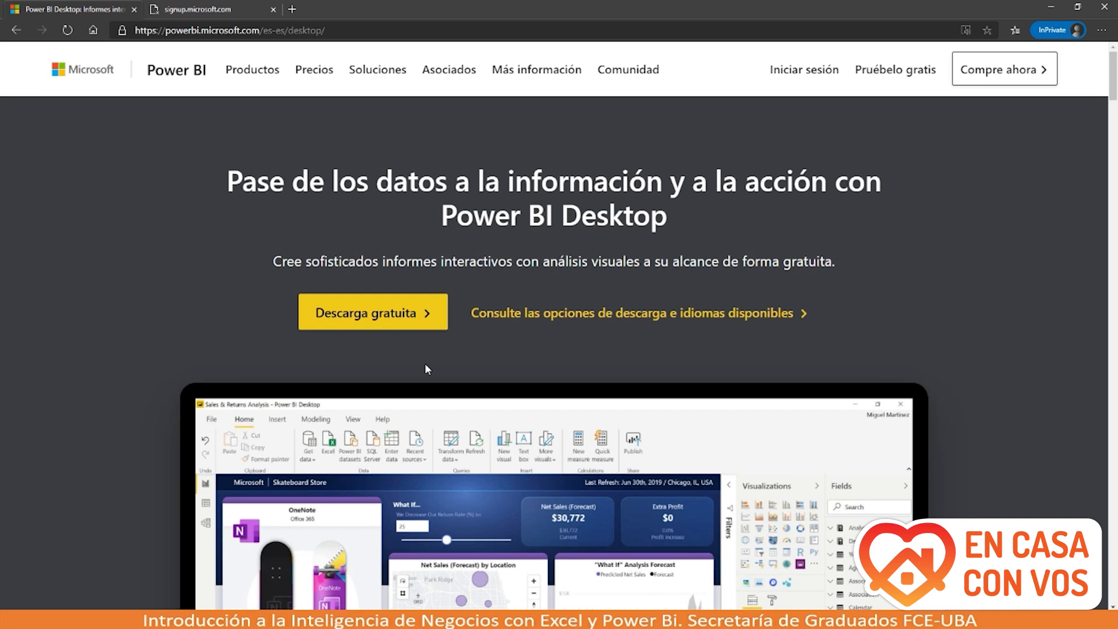
pyautogui.click(528, 314)
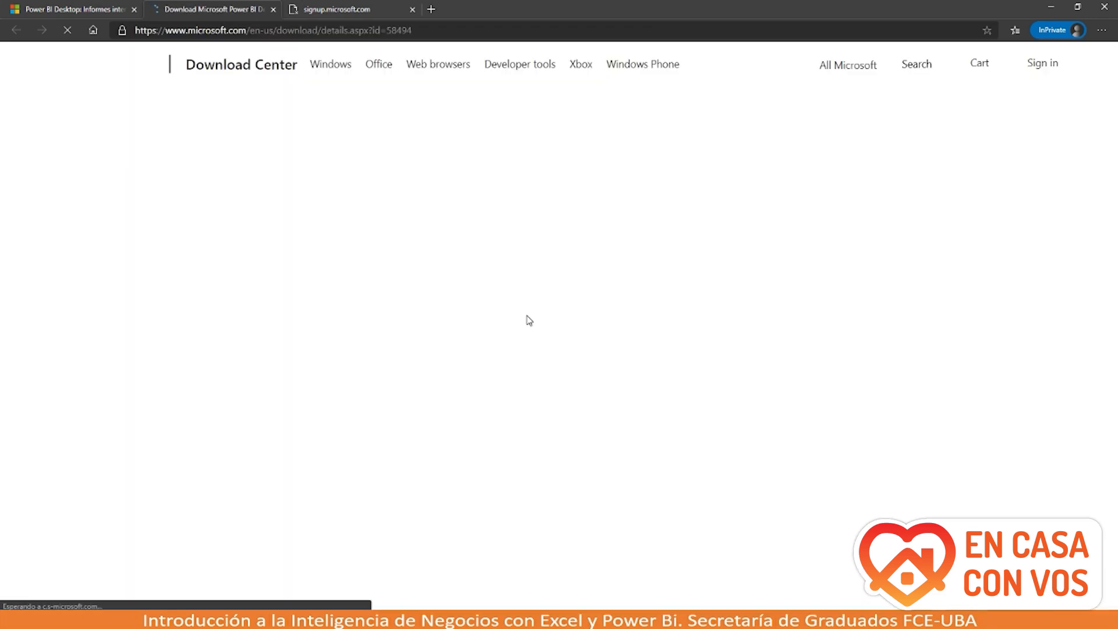
# Step: Choose Spanish in the Download Center language list so the Power BI Desktop page reloads in Español
pyautogui.scroll(-1, 528, 322)
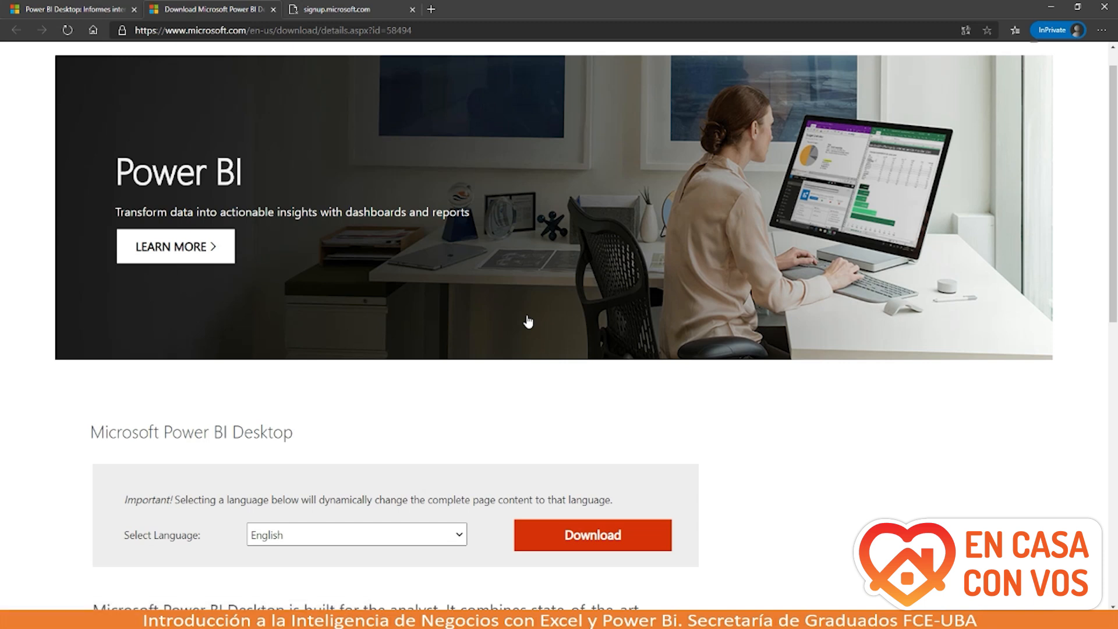
pyautogui.scroll(-5, 528, 322)
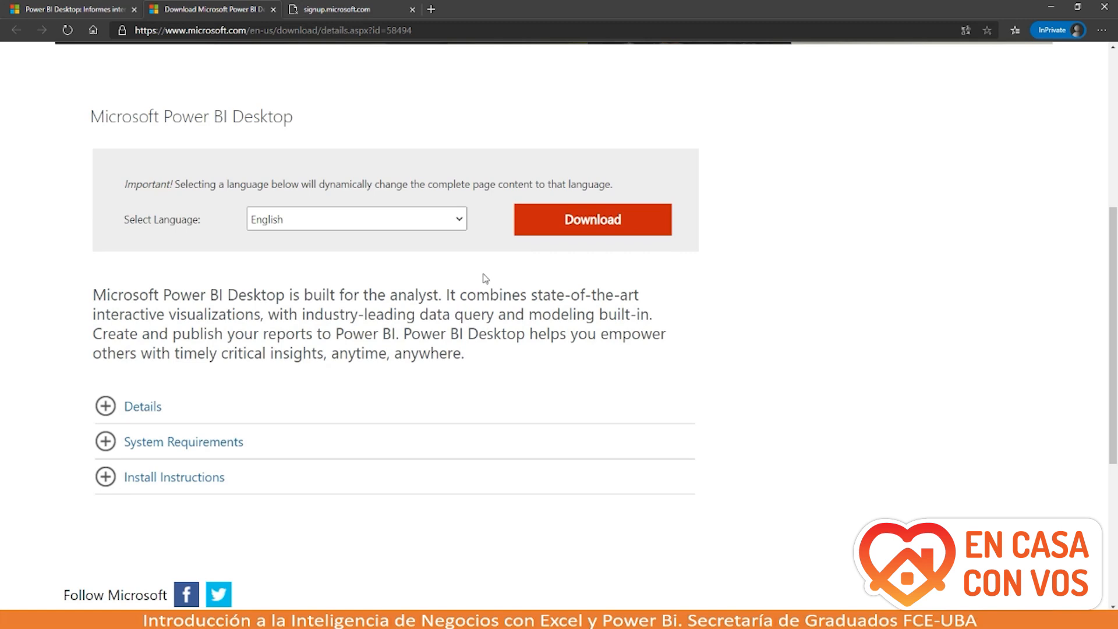
pyautogui.click(458, 221)
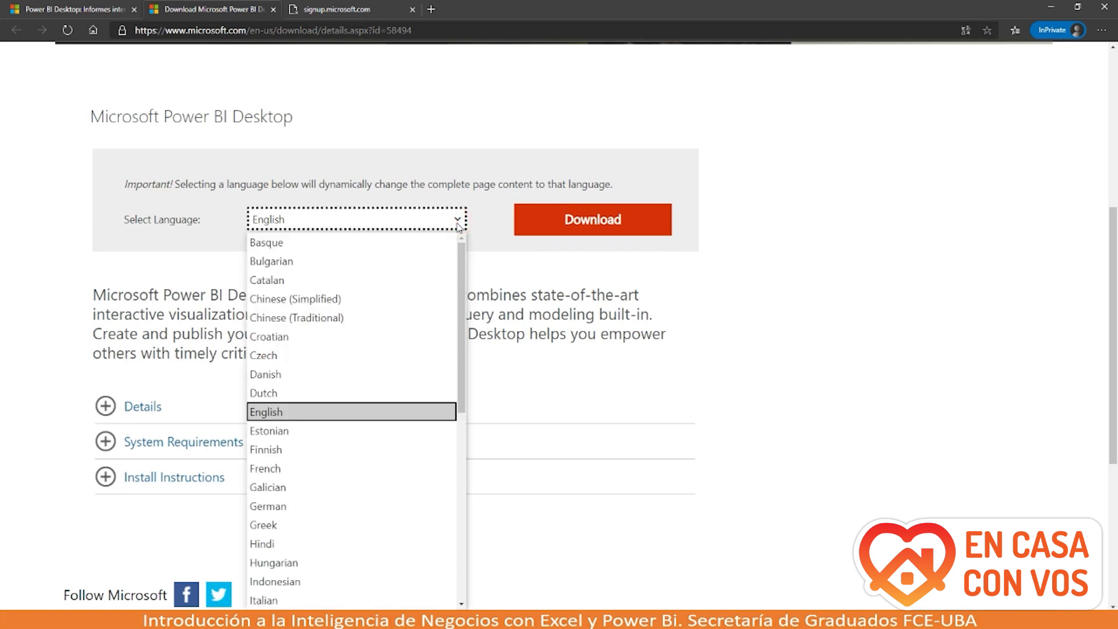
pyautogui.scroll(-5, 382, 455)
pyautogui.scroll(-3, 383, 457)
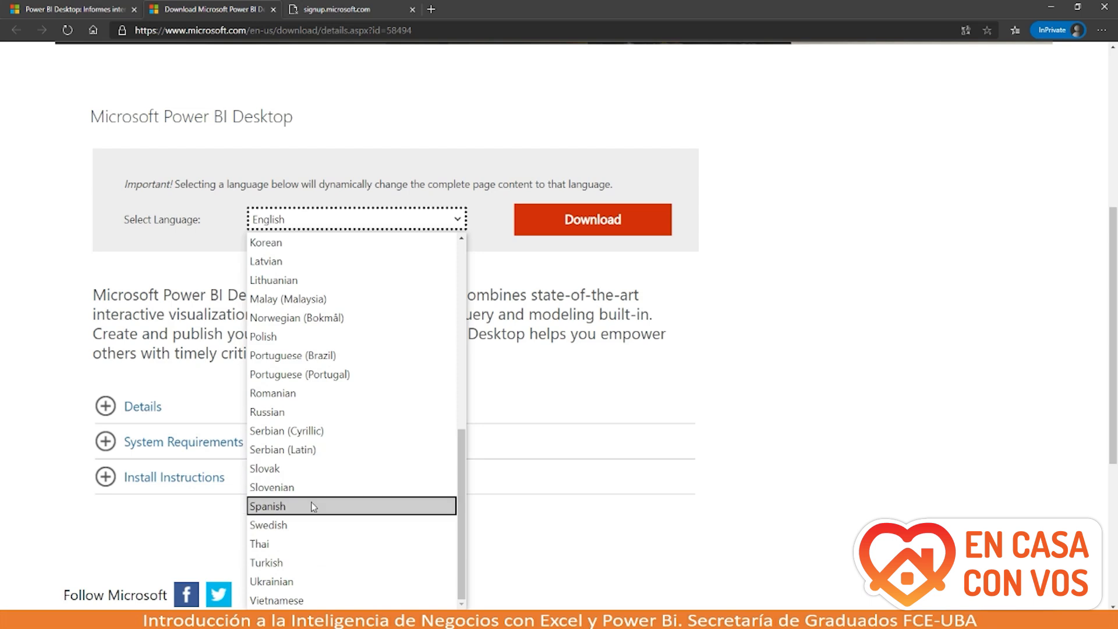
pyautogui.click(311, 506)
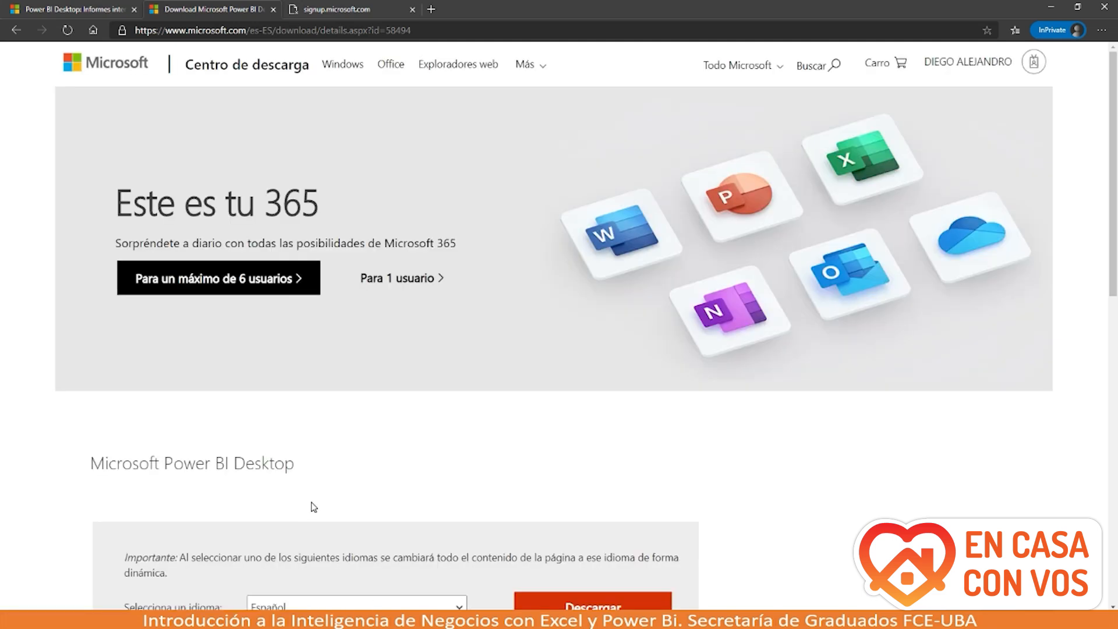
pyautogui.scroll(-5, 314, 507)
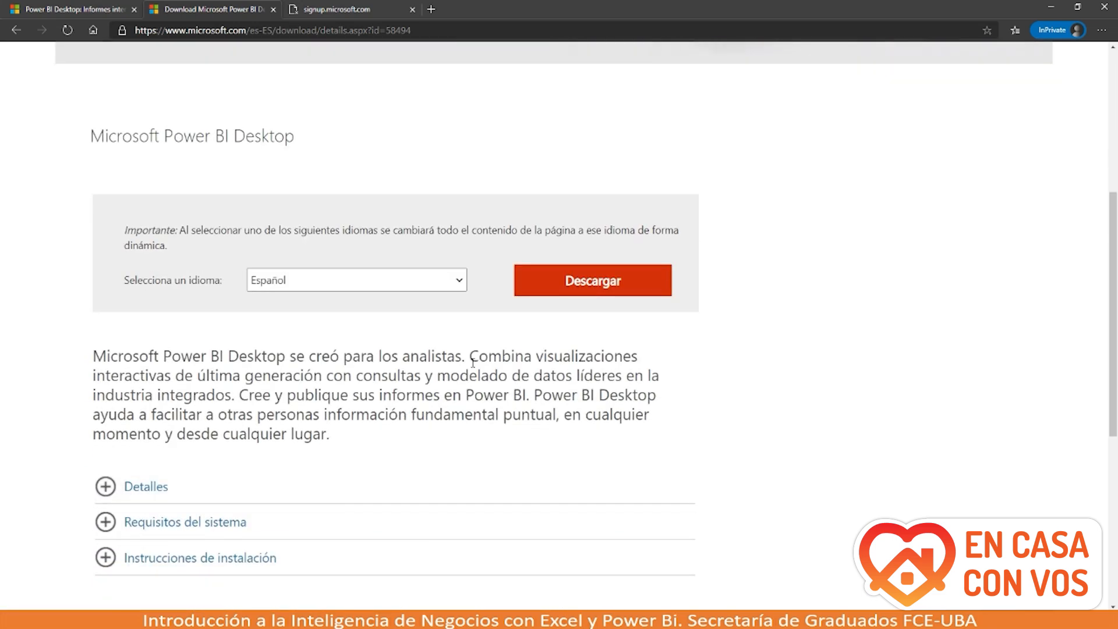
# Step: Start the PBIDesktopSetup_x64.exe download, then go back to PowerPoint's 'Ejemplo de la clase' slide
pyautogui.click(585, 284)
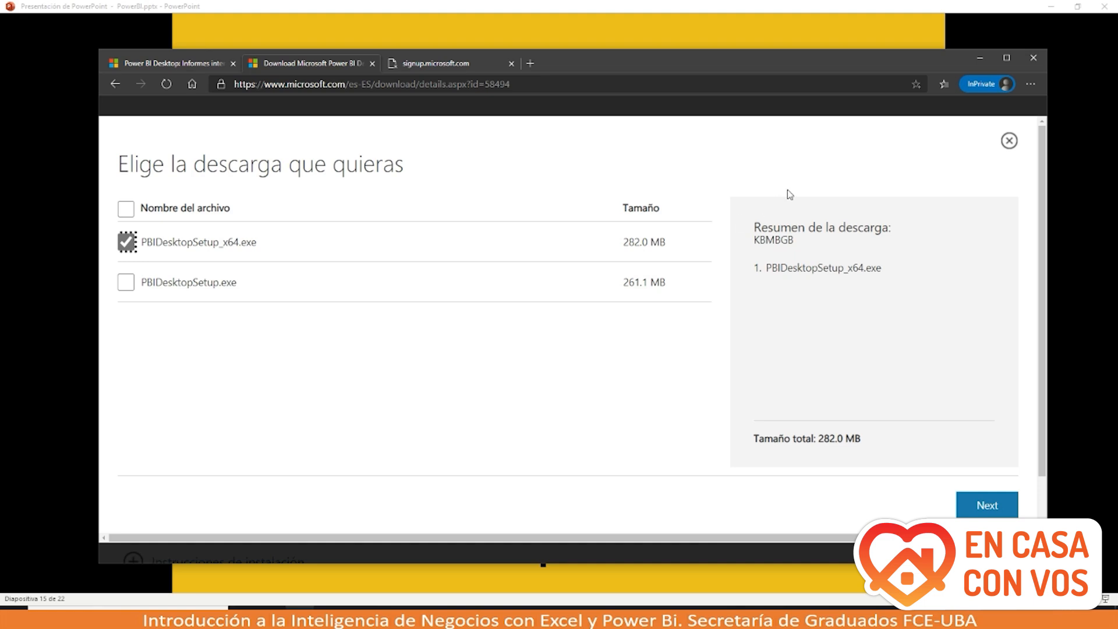
pyautogui.click(978, 60)
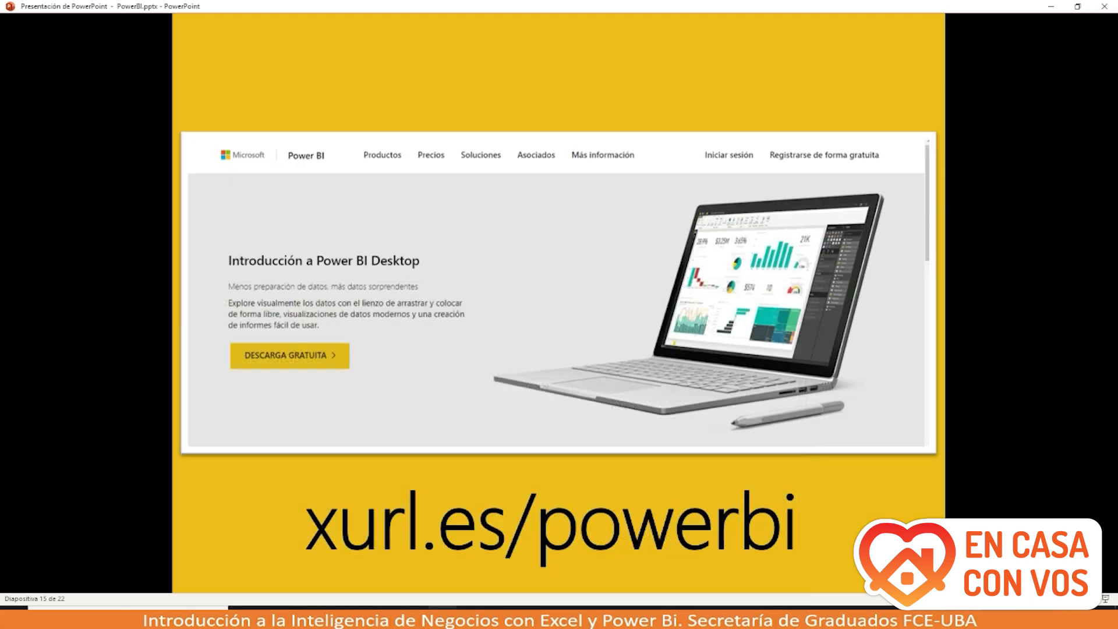
pyautogui.click(537, 430)
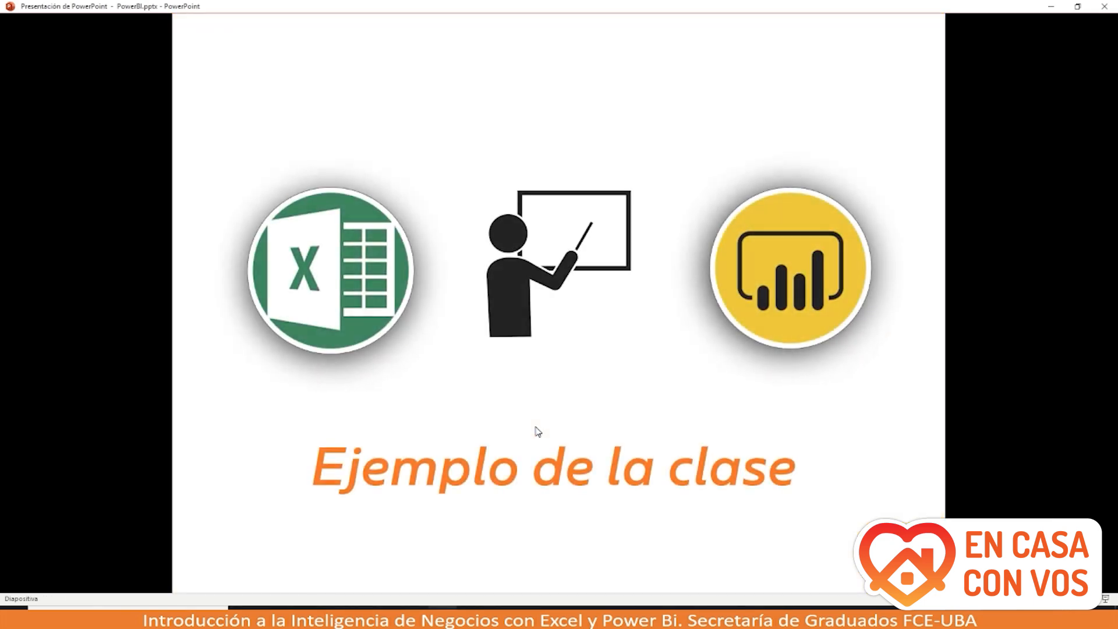
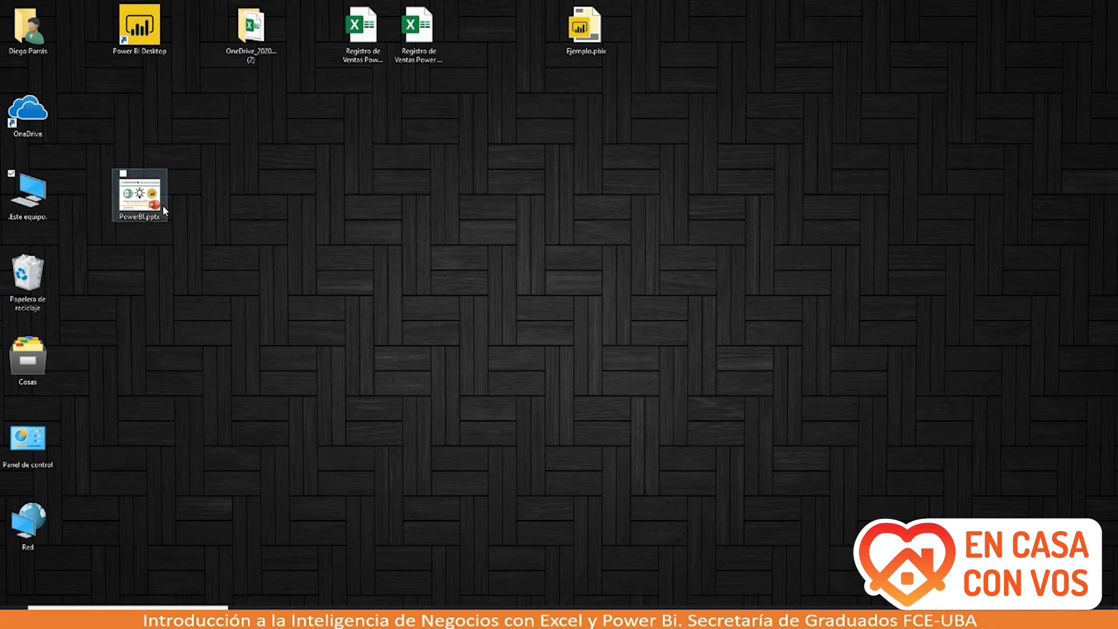
# Step: Move PowerBI.pptx to the desktop's top row and open the Registro de Ventas Power BI (Sin Formato).xlsx workbook
pyautogui.moveTo(160, 211); pyautogui.dragTo(505, 43)
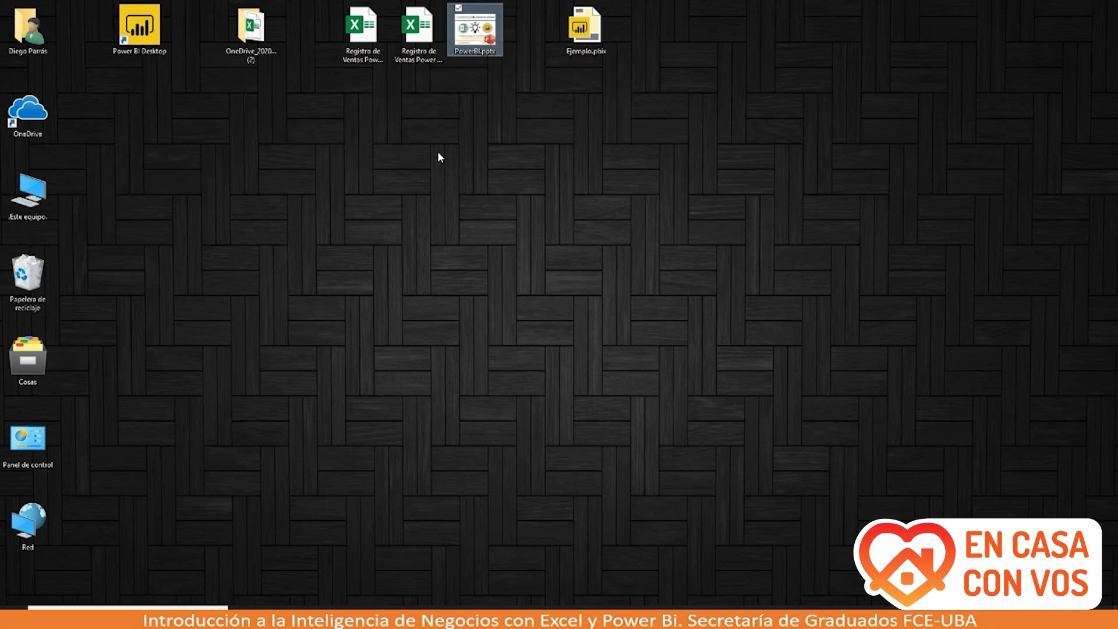
pyautogui.click(424, 43)
pyautogui.doubleClick(424, 42)
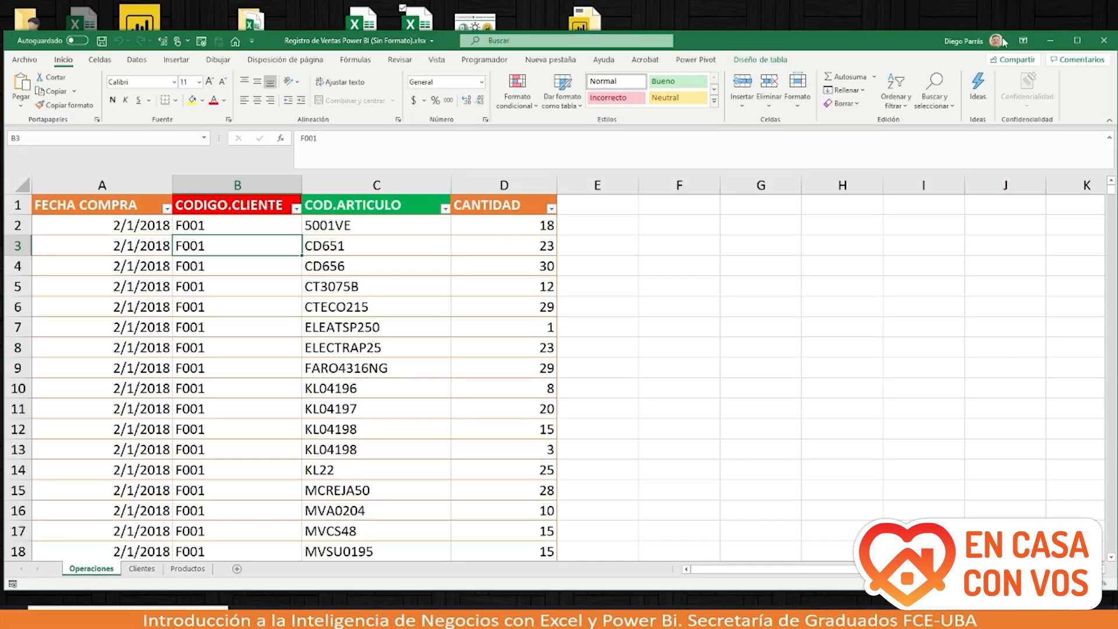
# Step: Maximize the Excel window, then open and dismiss the CODIGO.CLIENTE filter dropdown without filtering
pyautogui.click(1077, 40)
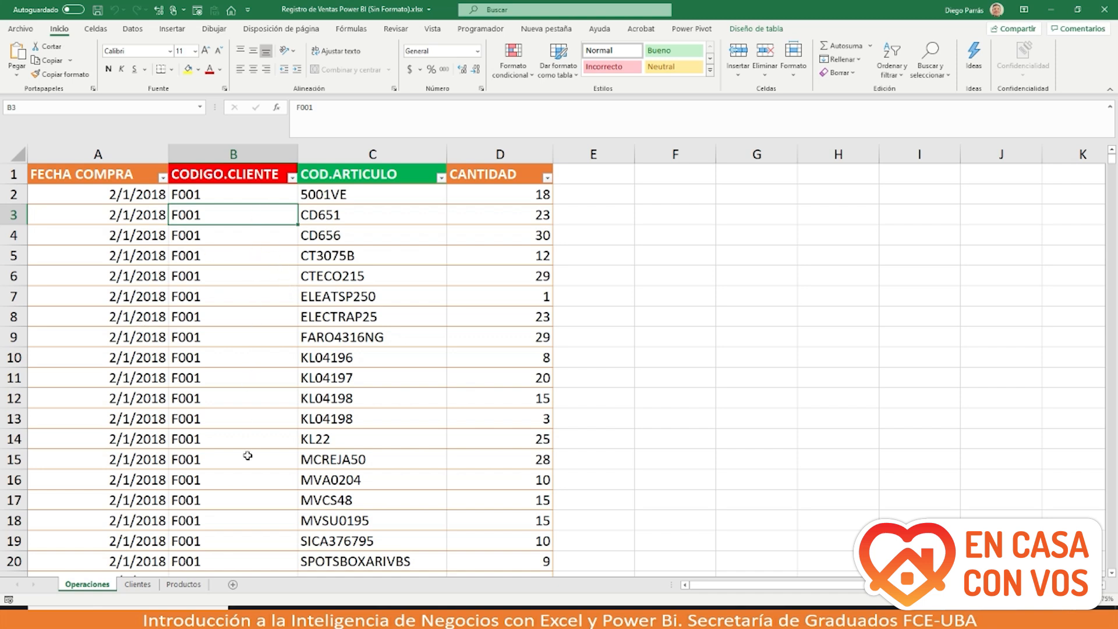
pyautogui.click(292, 178)
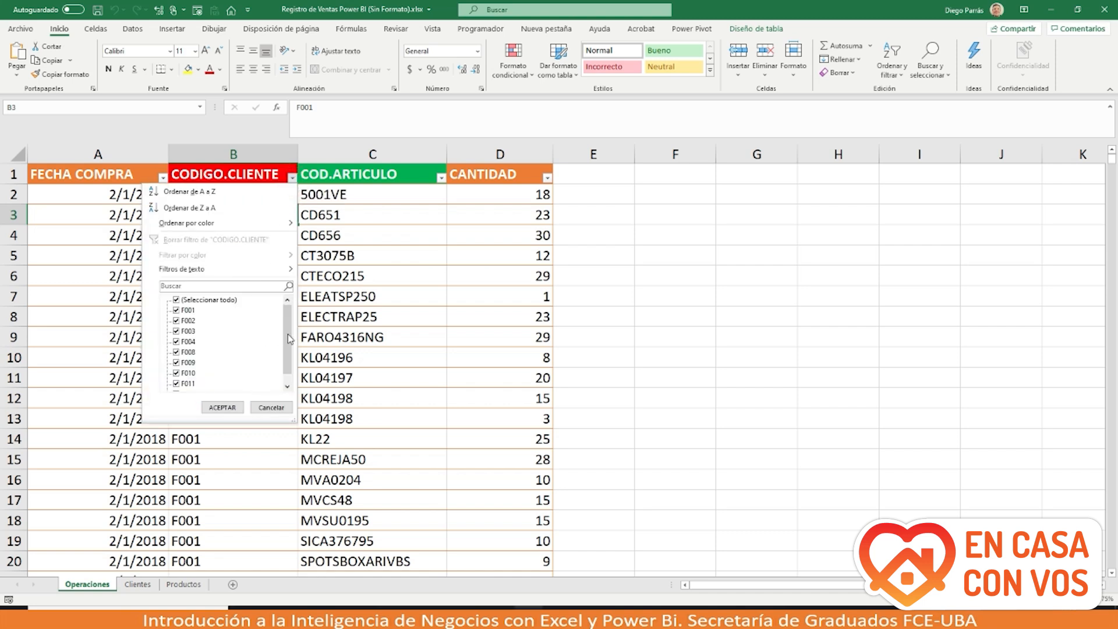
pyautogui.click(392, 310)
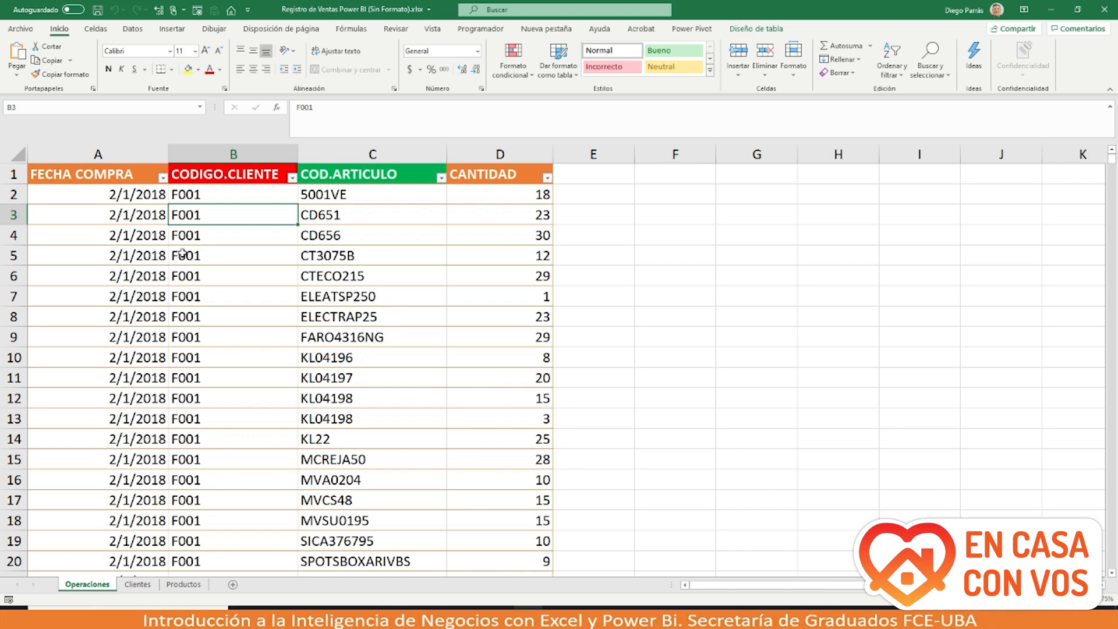
pyautogui.click(13, 194)
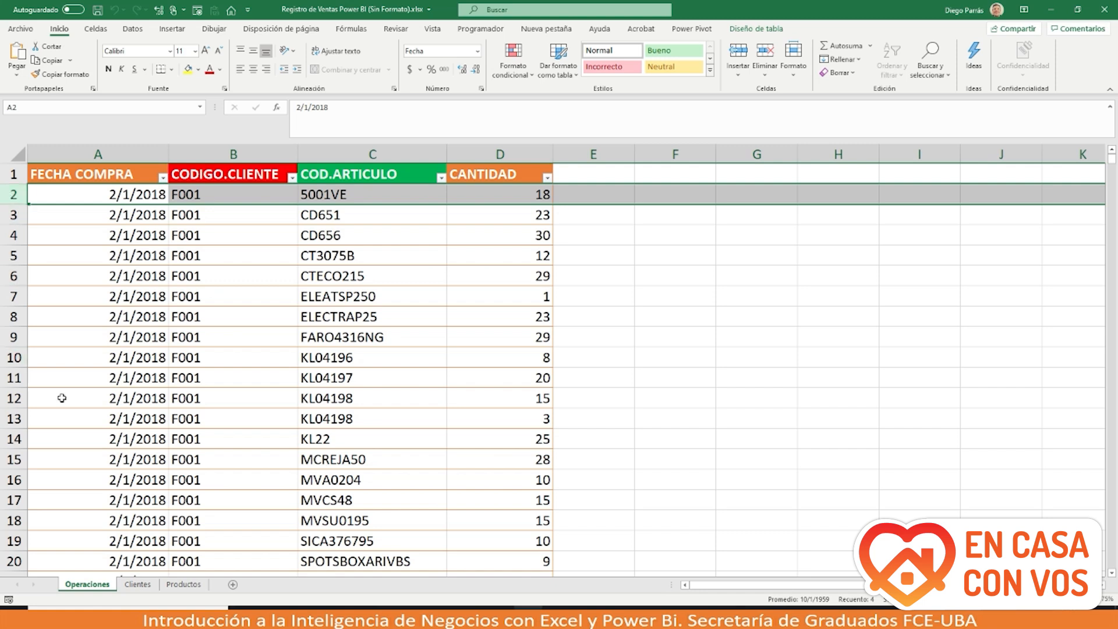
pyautogui.scroll(-3, 61, 398)
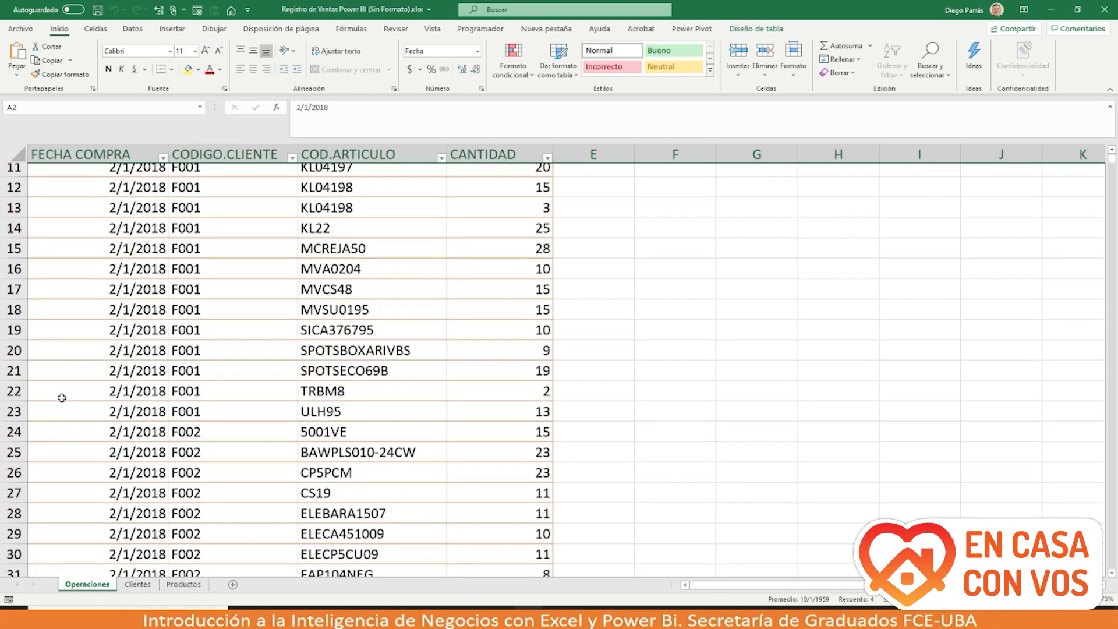
pyautogui.scroll(-3, 61, 398)
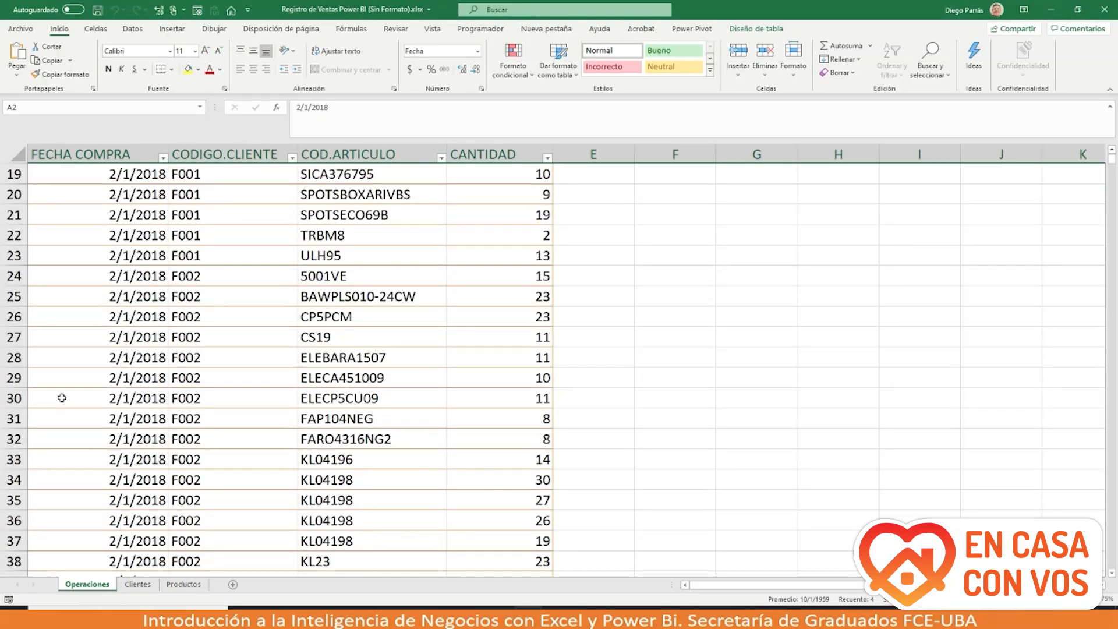
pyautogui.moveTo(75, 239); pyautogui.dragTo(488, 198)
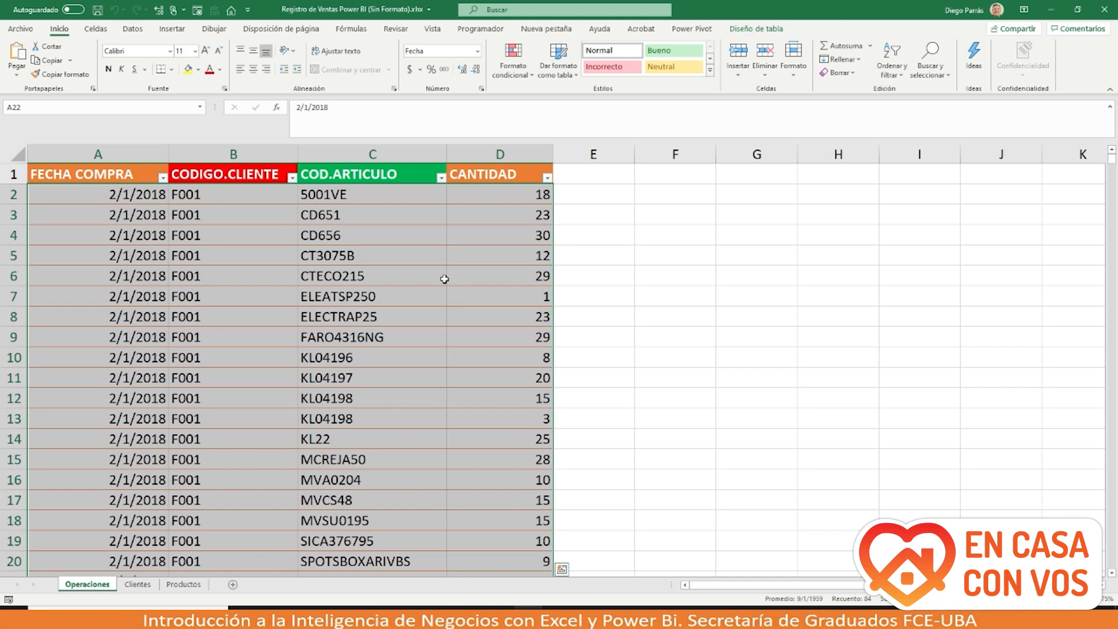
pyautogui.scroll(-2, 444, 279)
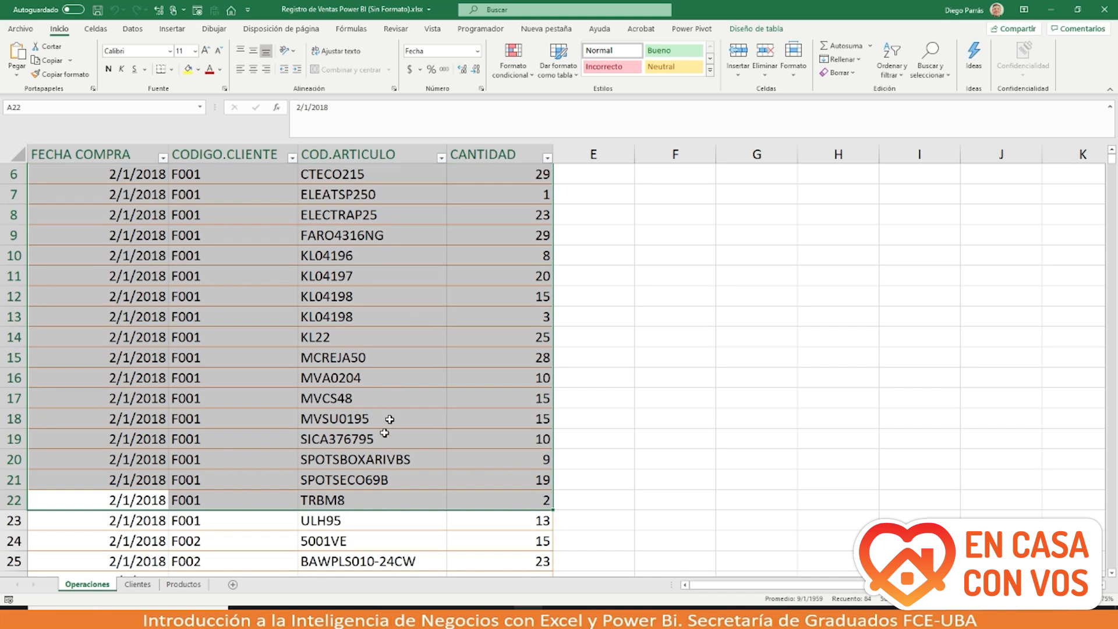
pyautogui.moveTo(369, 498); pyautogui.dragTo(398, 196)
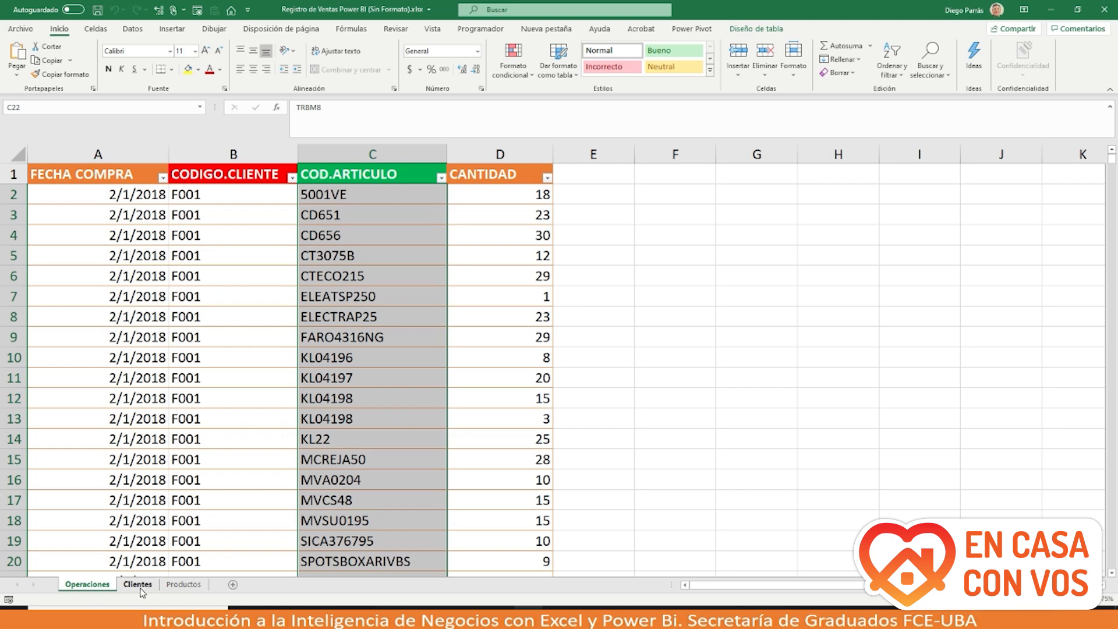
pyautogui.click(138, 585)
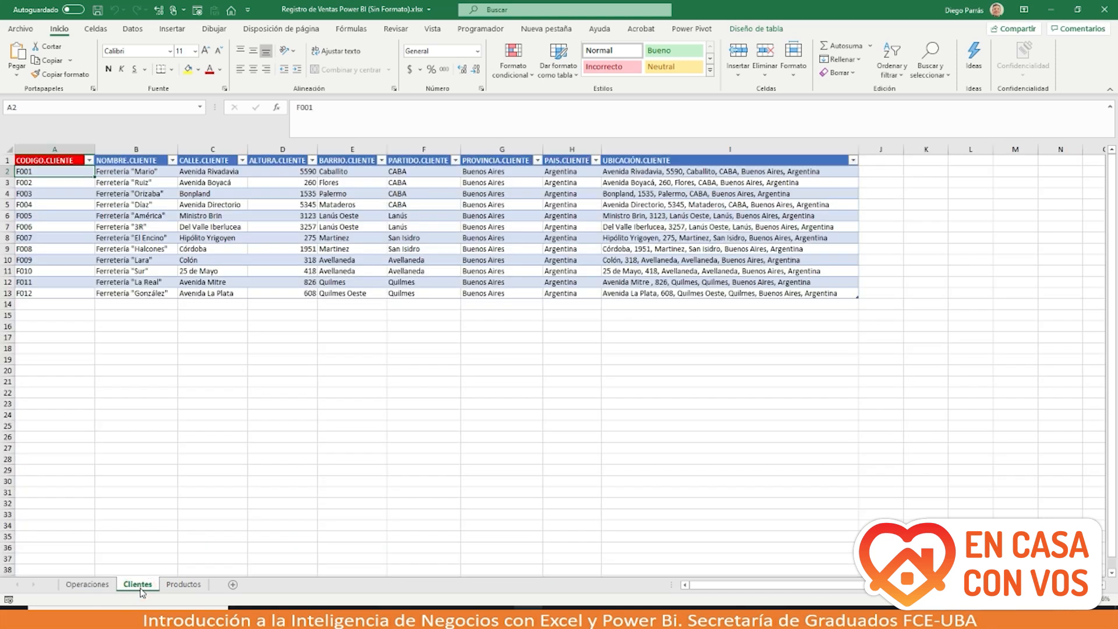
# Step: Scroll the Clientes sheet to column I and select cell I2 to show its CONCAT address formula
pyautogui.scroll(-2, 105, 459)
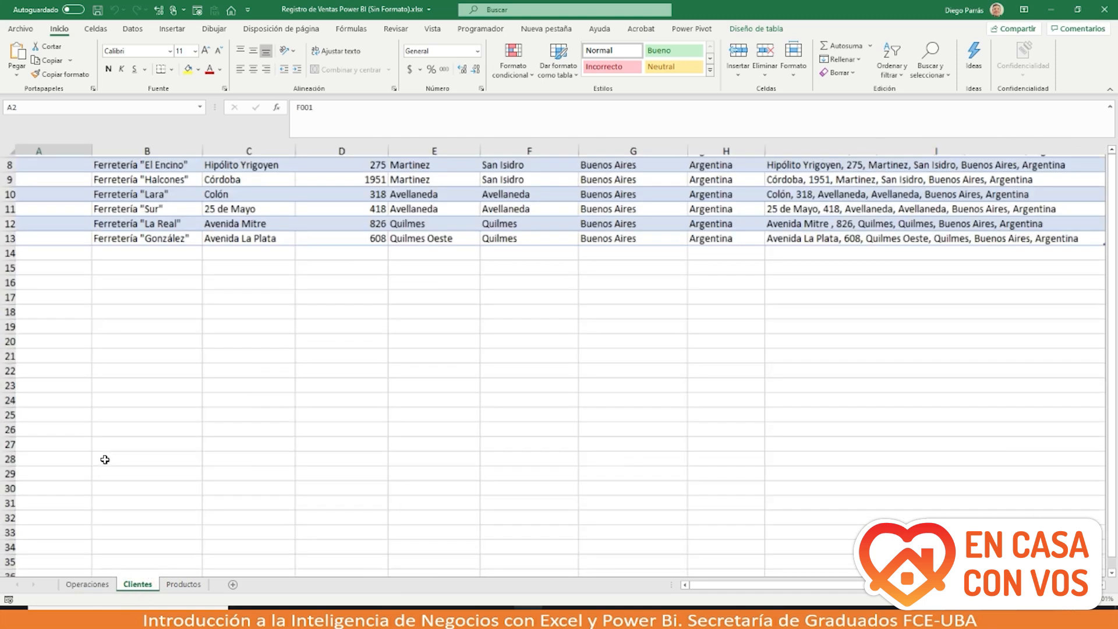
pyautogui.scroll(6, 105, 460)
pyautogui.scroll(5, 105, 459)
pyautogui.hscroll(-1, 105, 460)
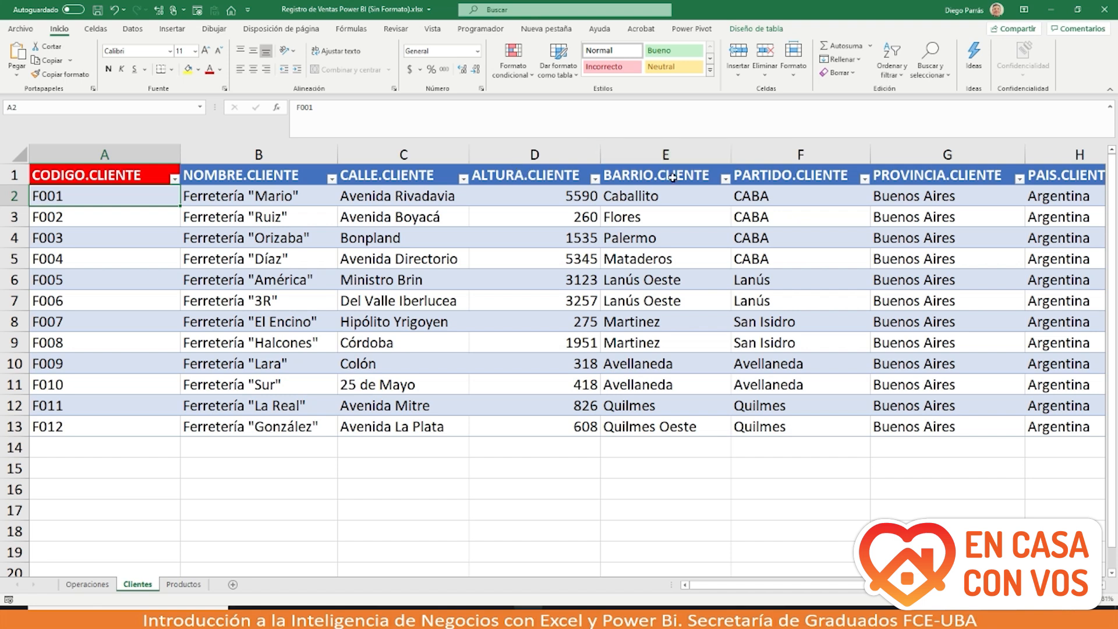
pyautogui.hscroll(1, 672, 178)
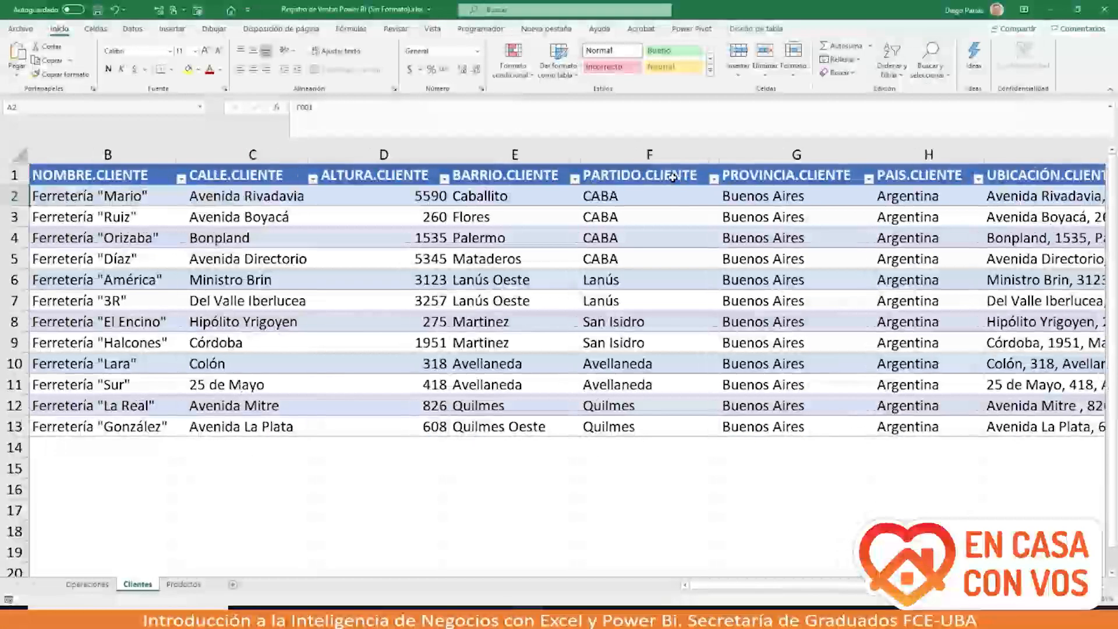
pyautogui.hscroll(1, 875, 200)
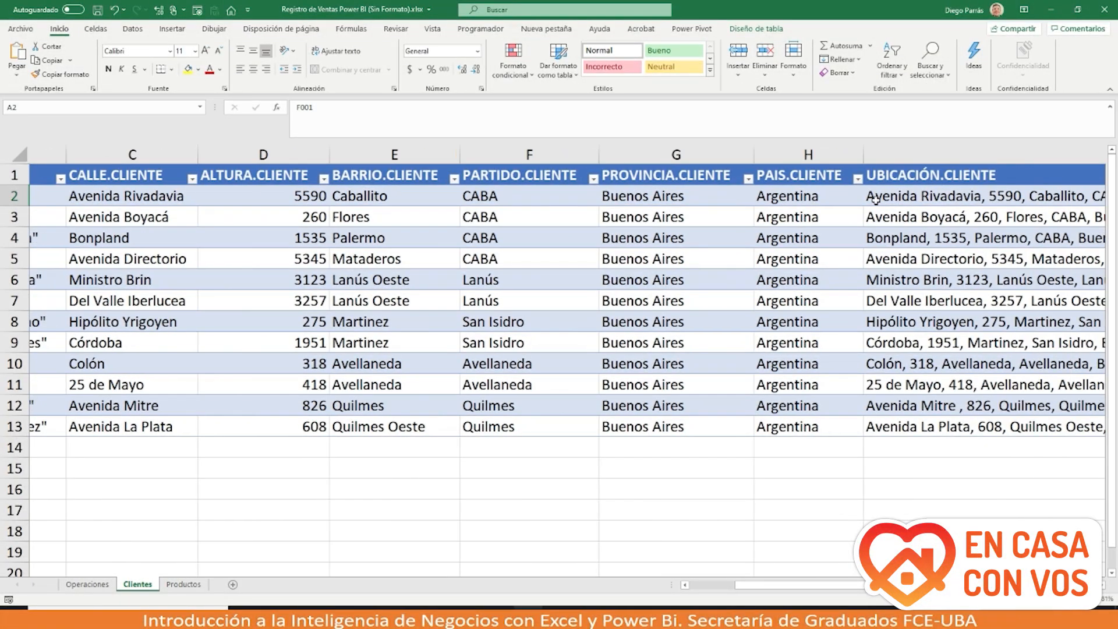
pyautogui.hscroll(2, 875, 199)
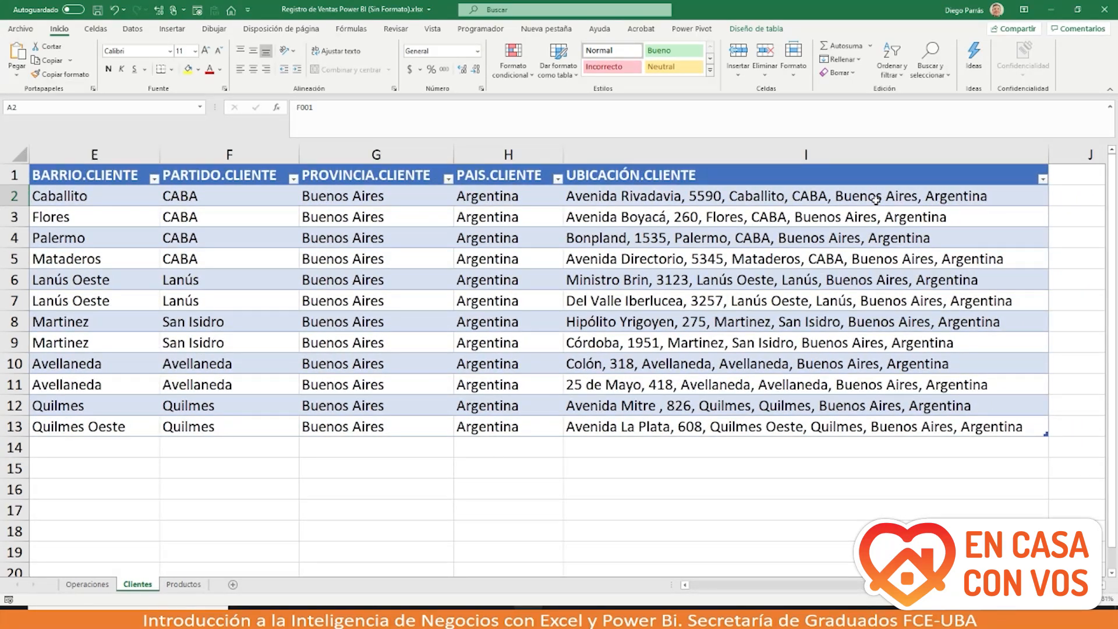
pyautogui.click(926, 195)
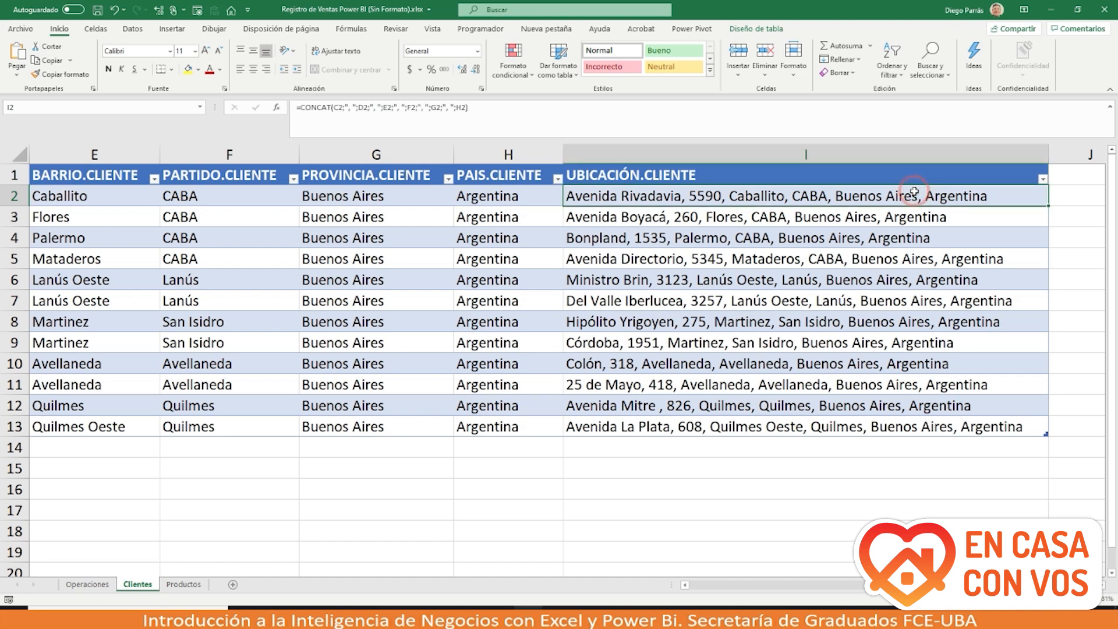
pyautogui.doubleClick(700, 199)
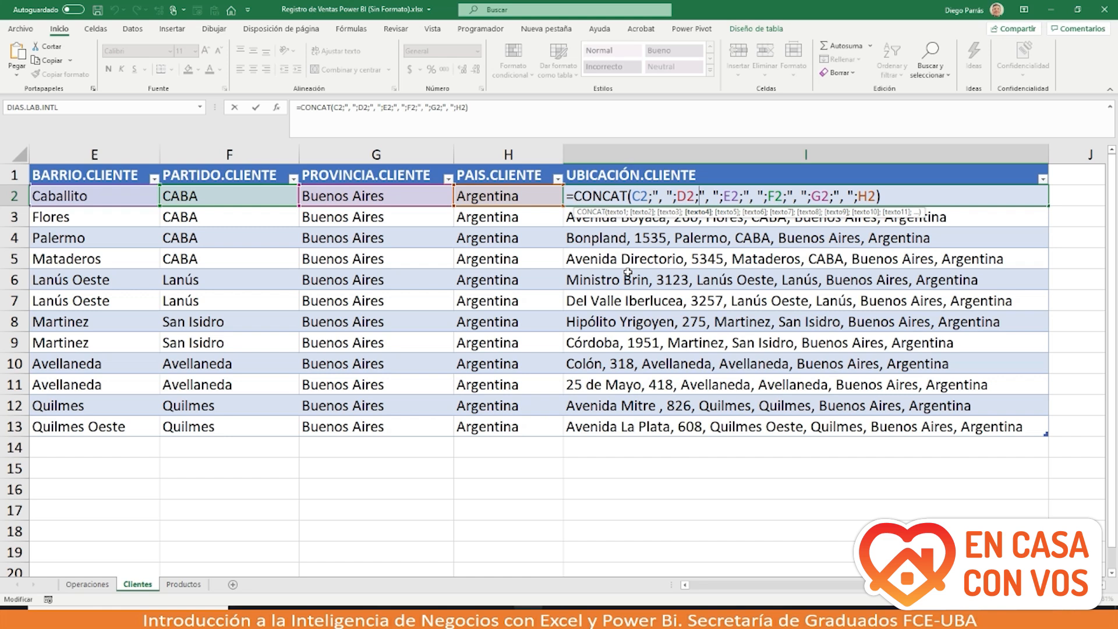
pyautogui.hscroll(-3, 628, 272)
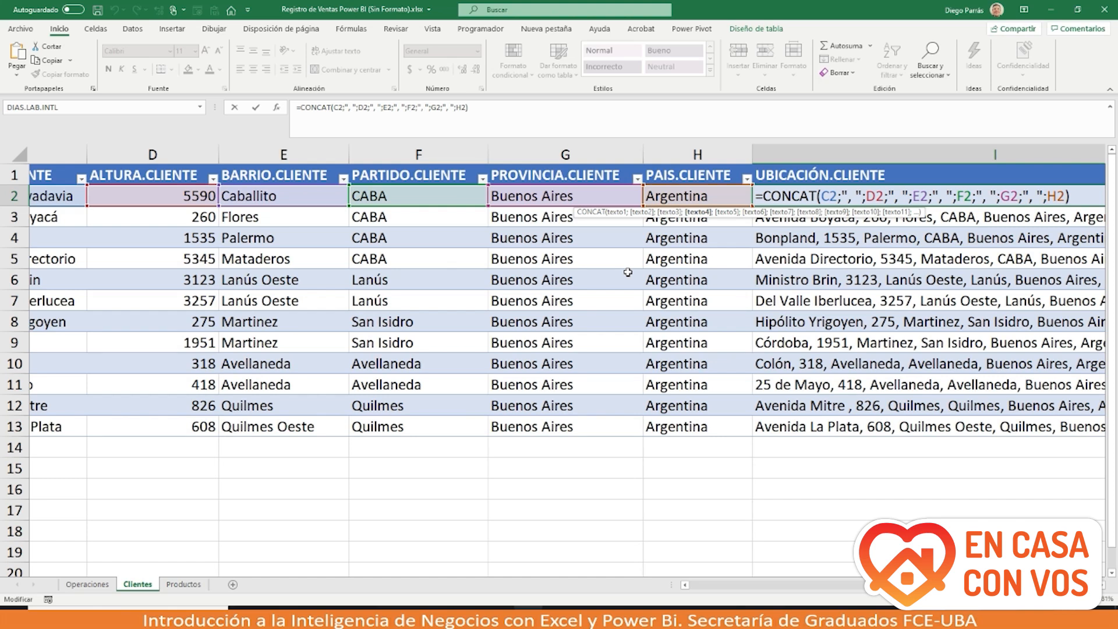
pyautogui.hscroll(1, 628, 272)
pyautogui.press('Escape')
pyautogui.hscroll(1, 628, 272)
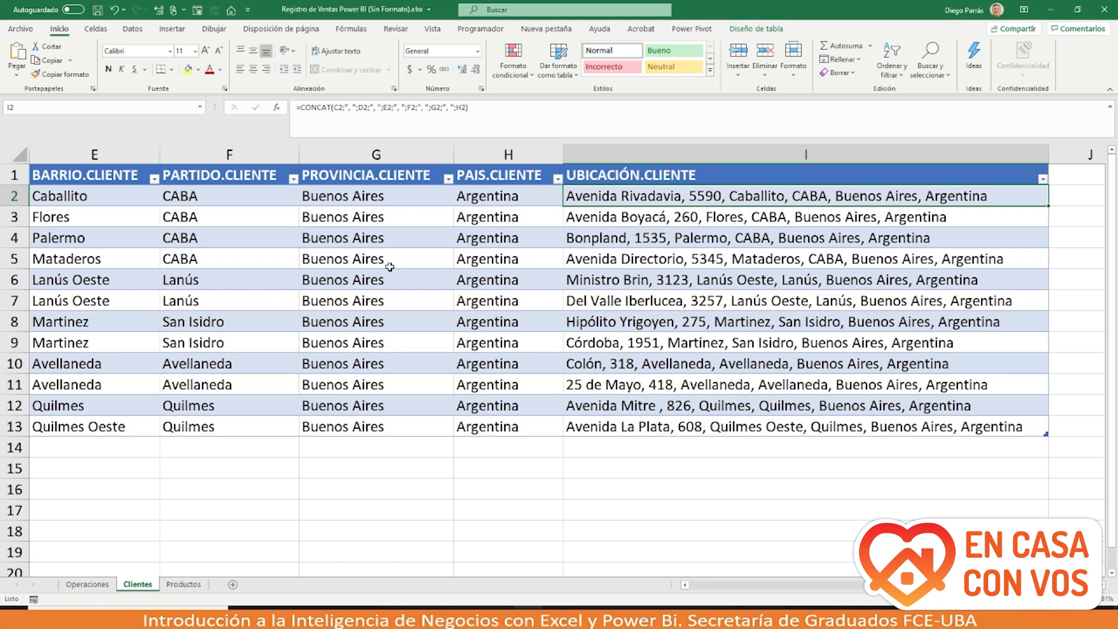
pyautogui.hscroll(-5, 389, 266)
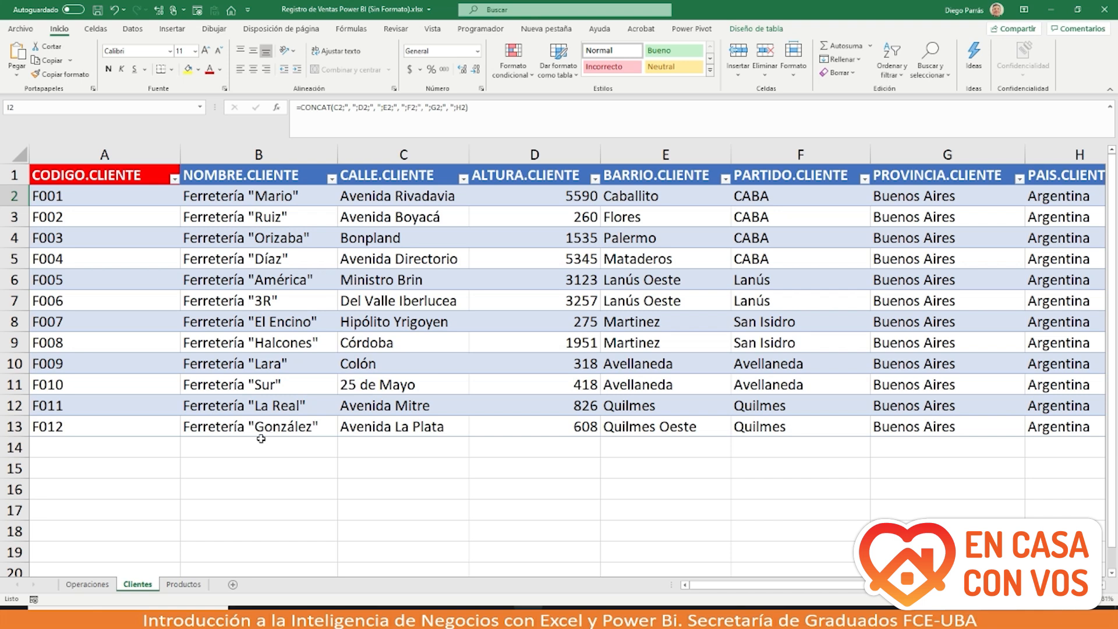
pyautogui.click(82, 587)
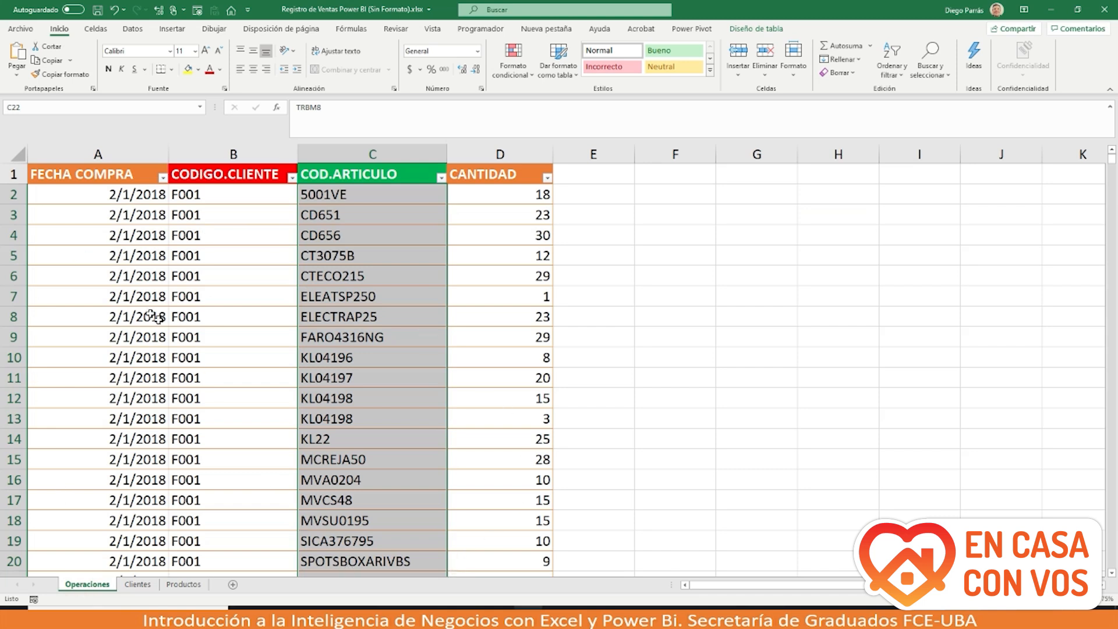
pyautogui.click(13, 195)
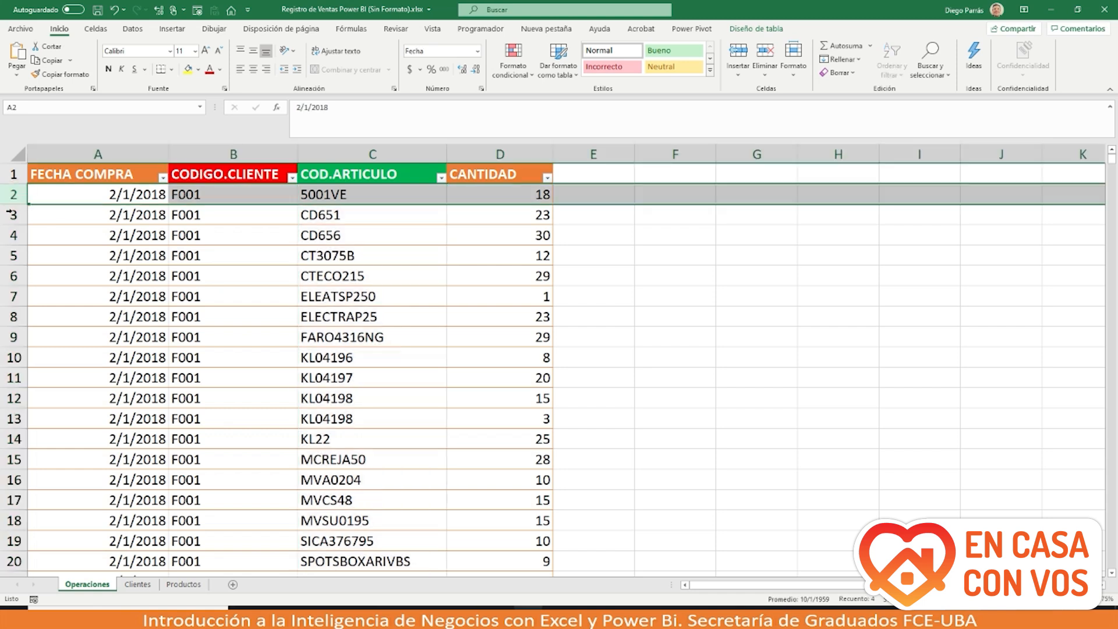
pyautogui.click(70, 148)
pyautogui.click(189, 151)
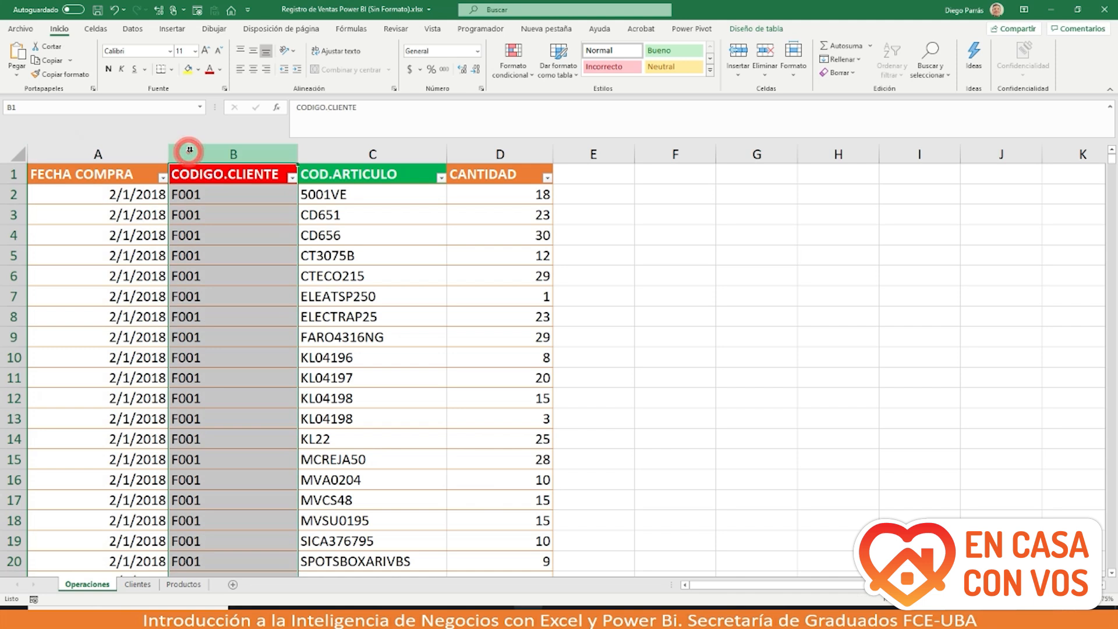
pyautogui.click(307, 153)
pyautogui.click(474, 155)
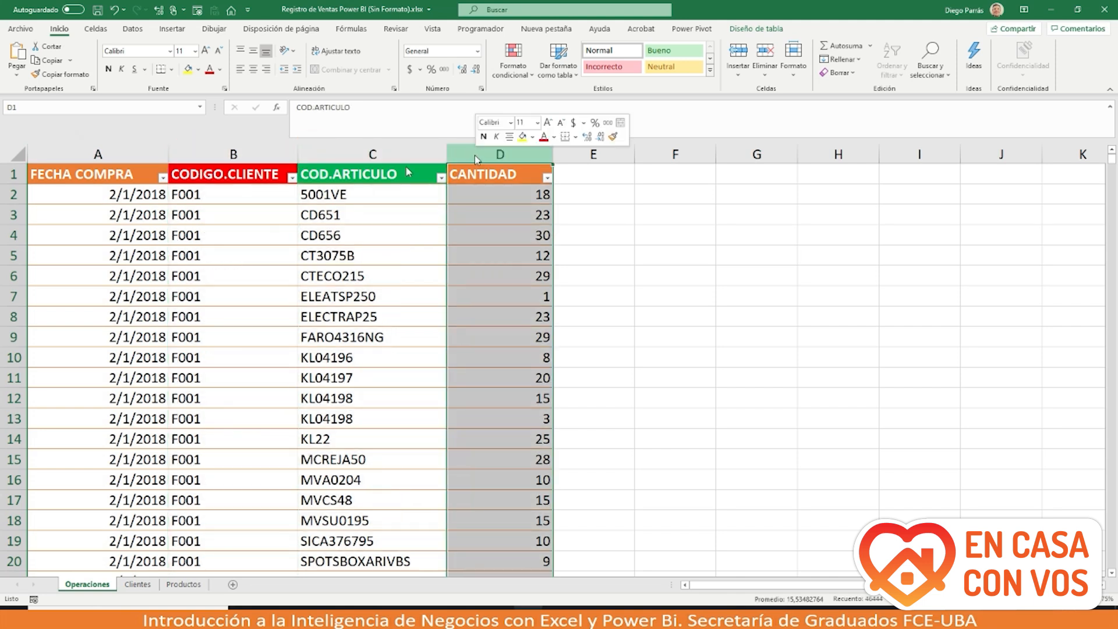
pyautogui.rightClick(476, 157)
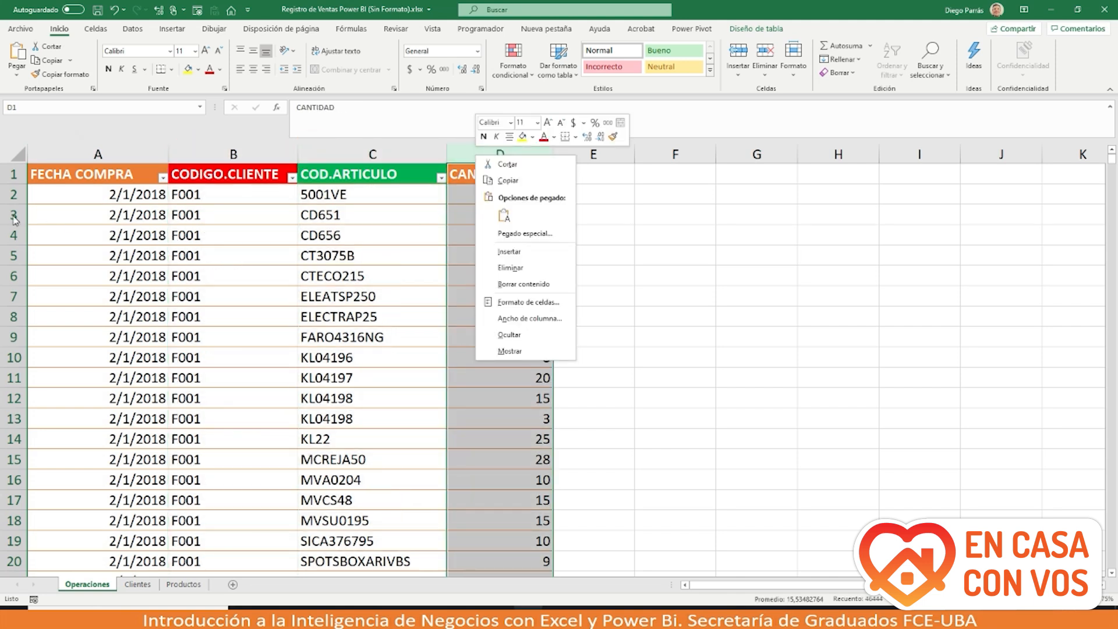
pyautogui.press('Escape')
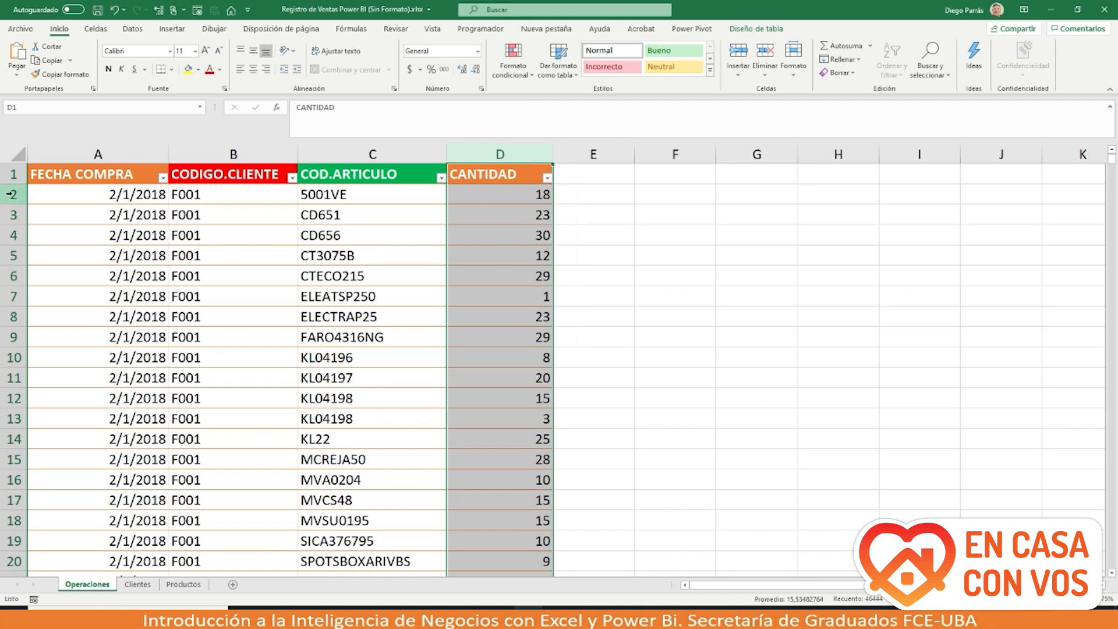
pyautogui.click(9, 194)
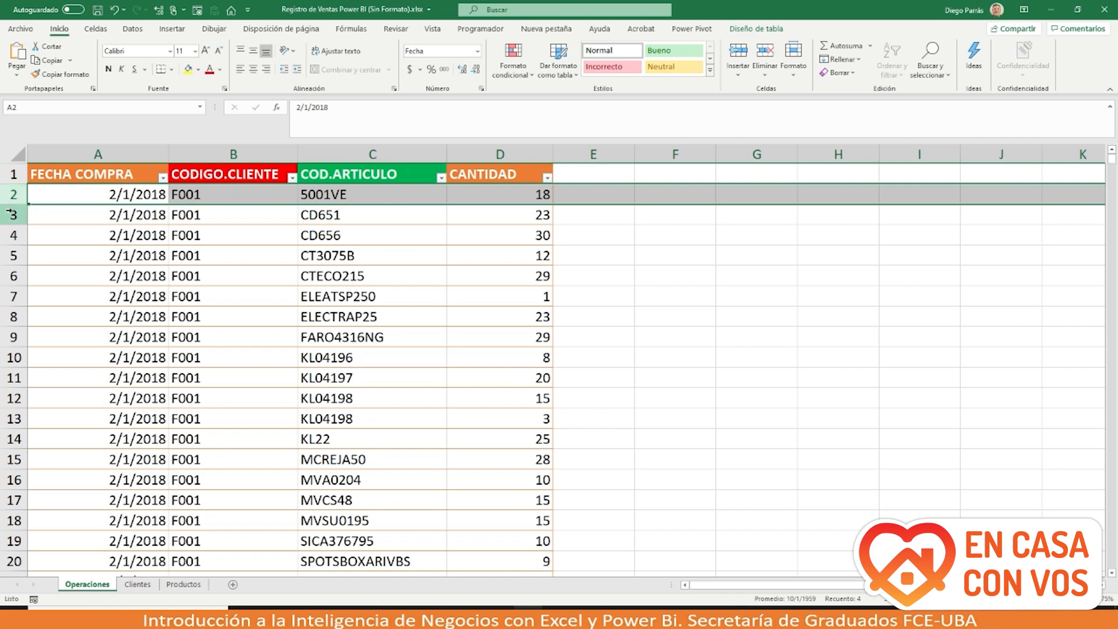
pyautogui.click(12, 215)
pyautogui.click(12, 235)
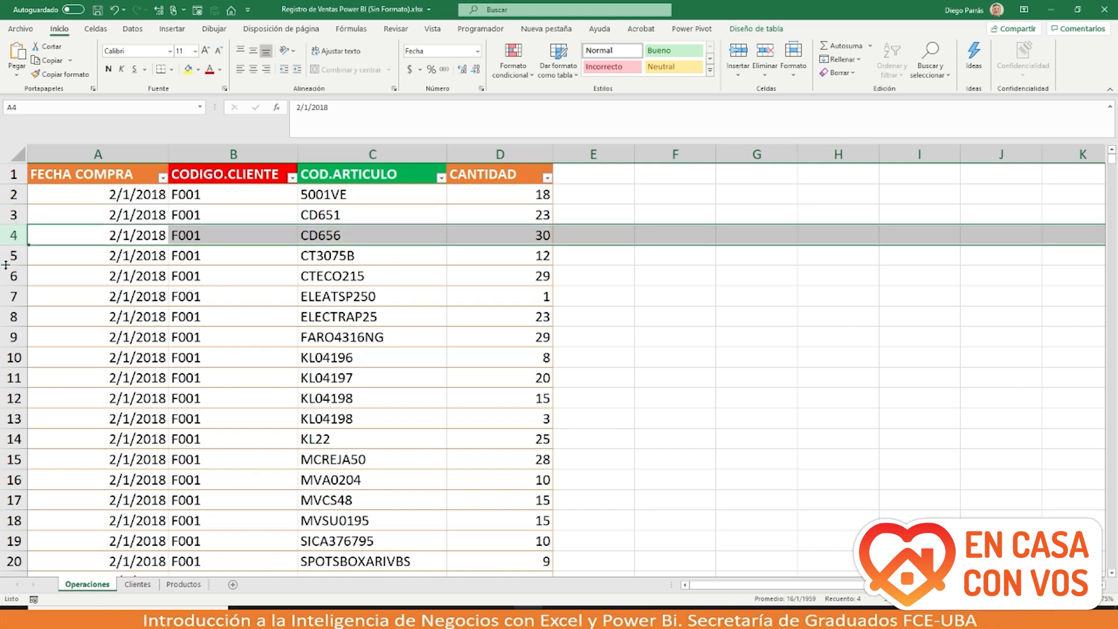
pyautogui.click(13, 256)
pyautogui.click(13, 276)
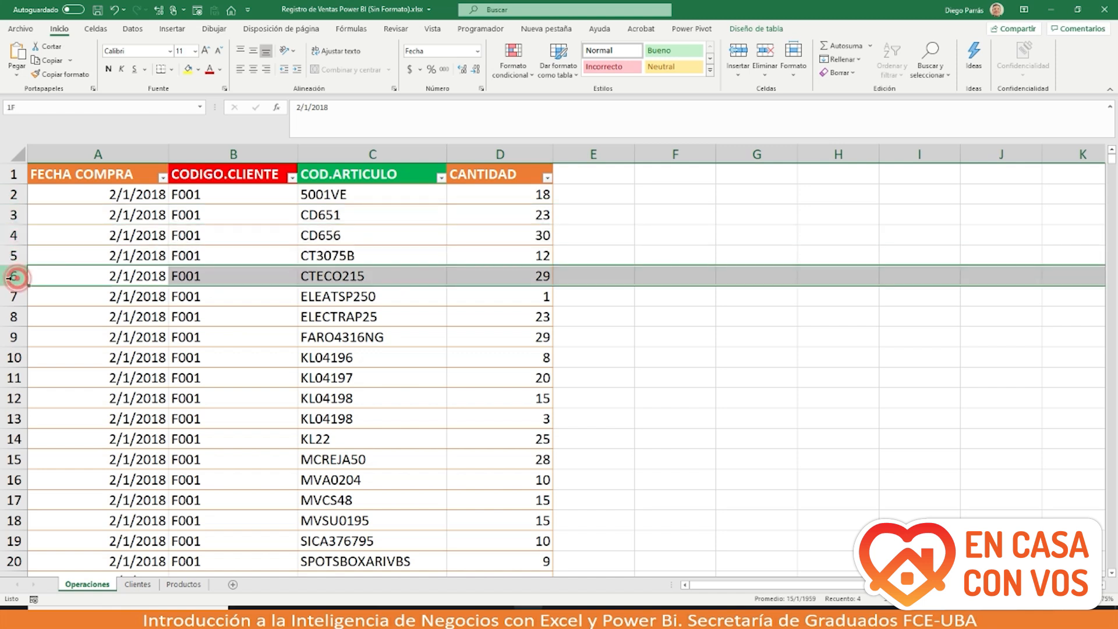
pyautogui.click(13, 297)
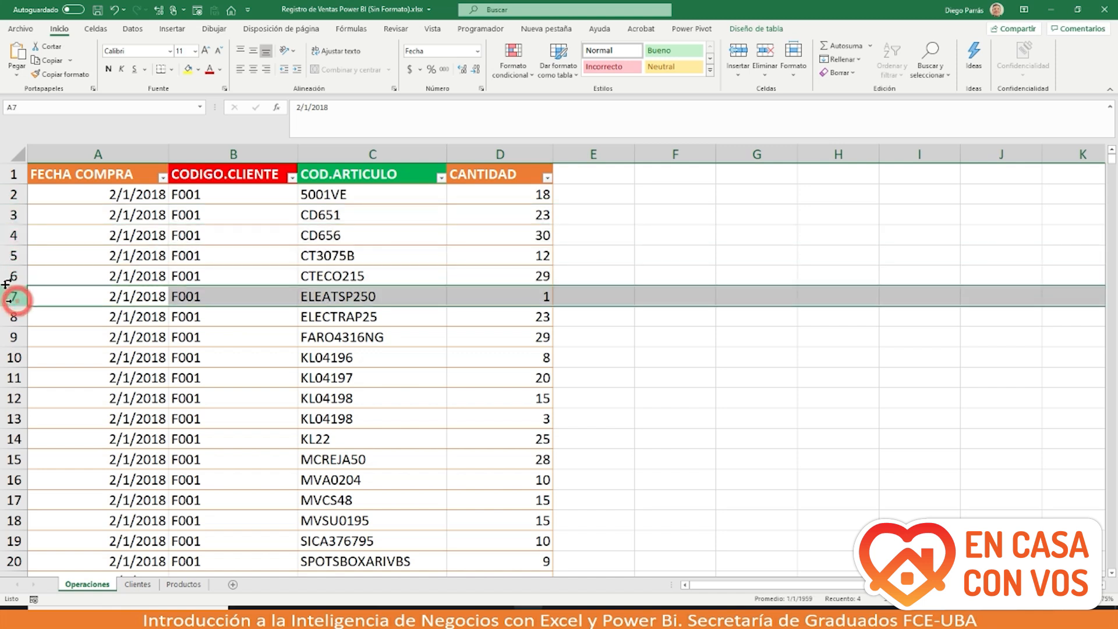
pyautogui.click(69, 154)
pyautogui.click(192, 150)
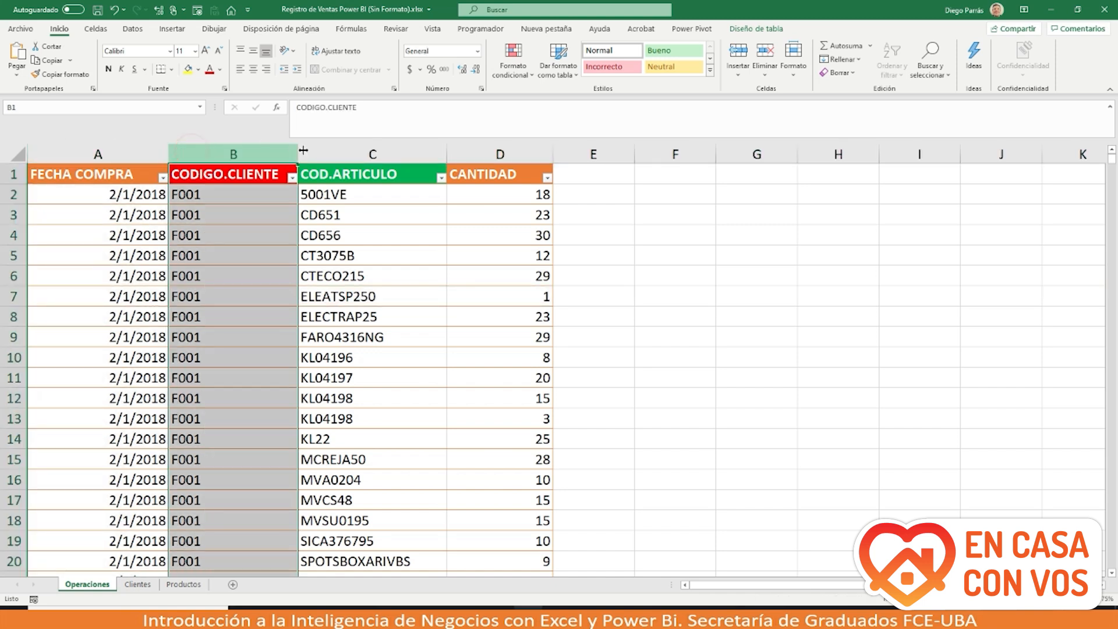
pyautogui.click(326, 153)
pyautogui.rightClick(468, 152)
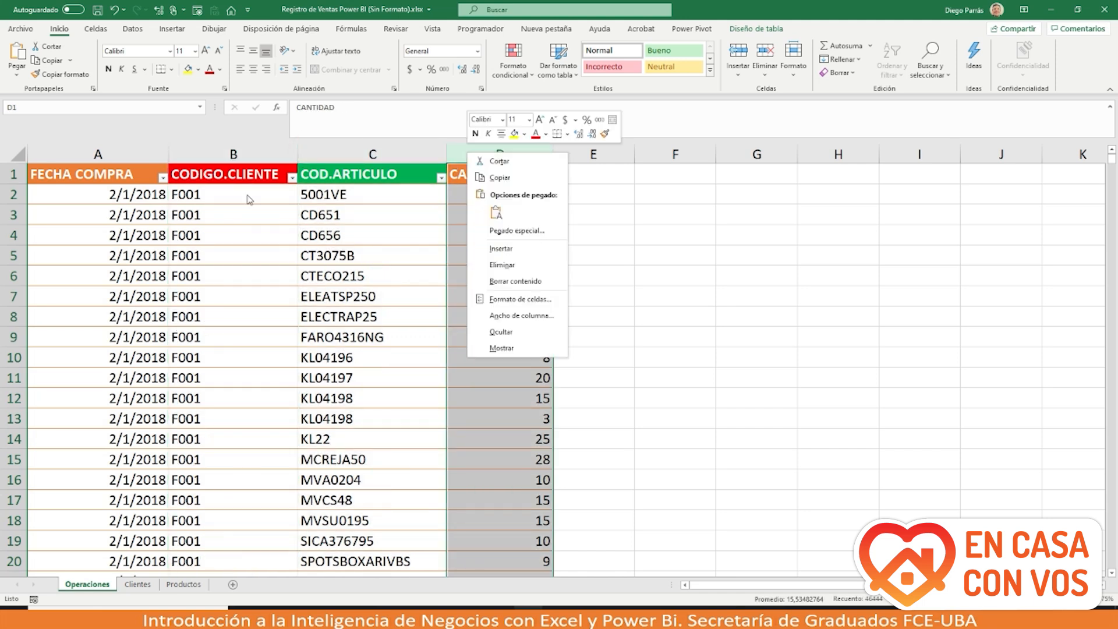
pyautogui.click(12, 193)
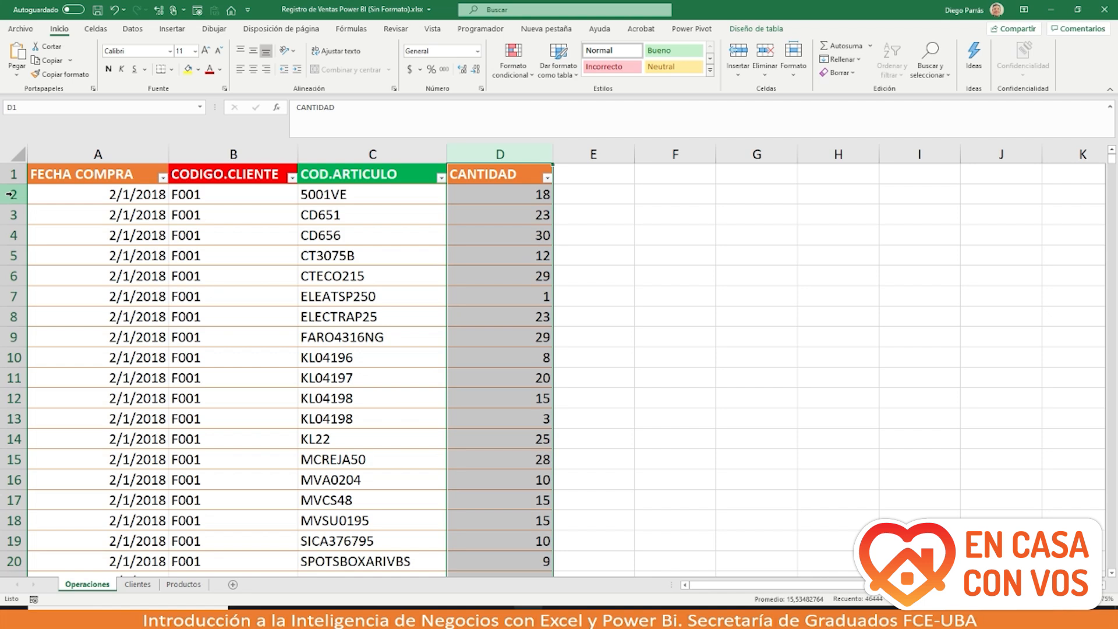
pyautogui.click(11, 194)
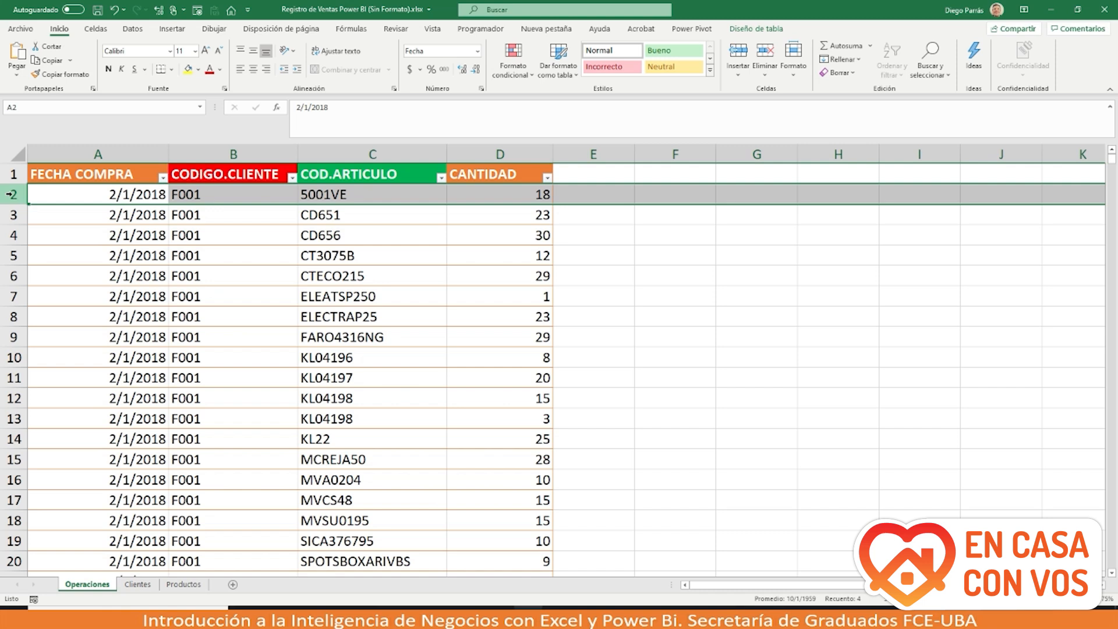
pyautogui.click(12, 214)
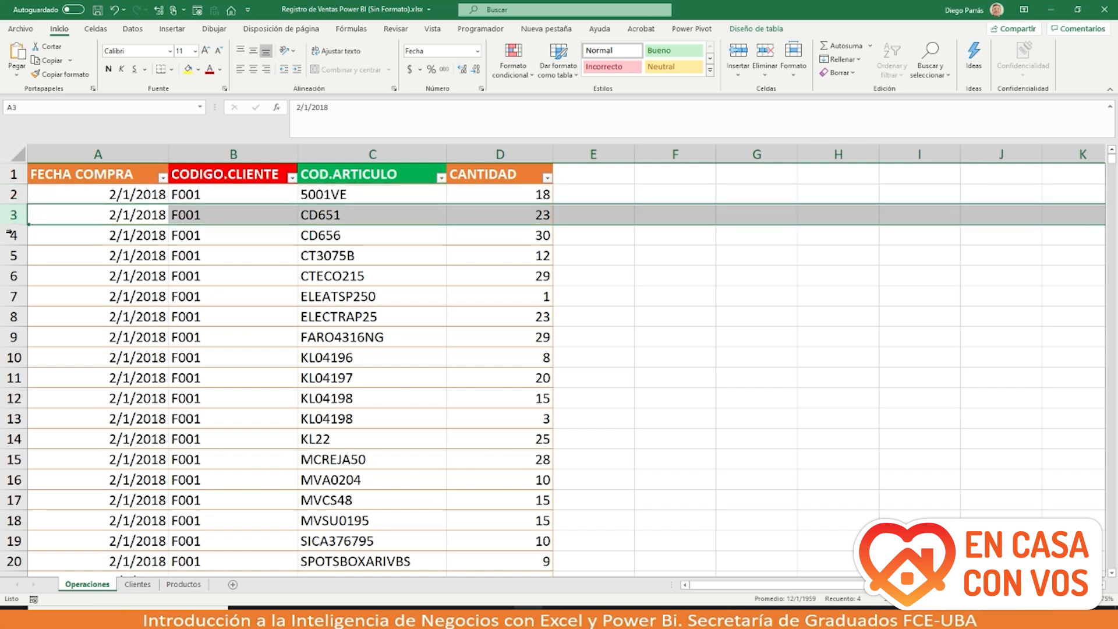
pyautogui.click(11, 234)
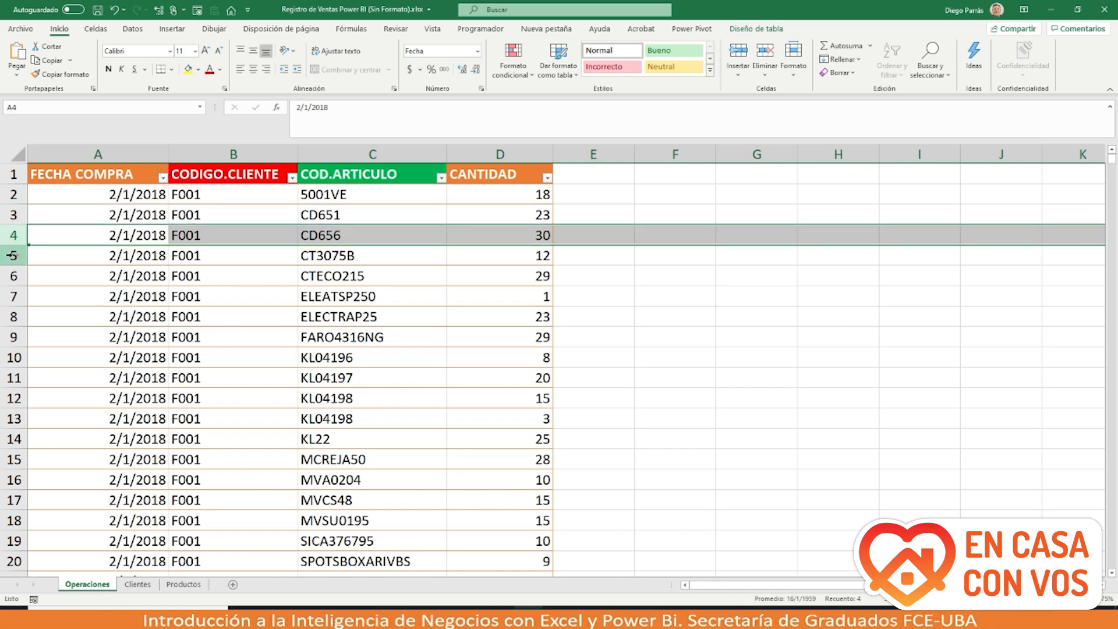
pyautogui.click(12, 255)
pyautogui.click(12, 276)
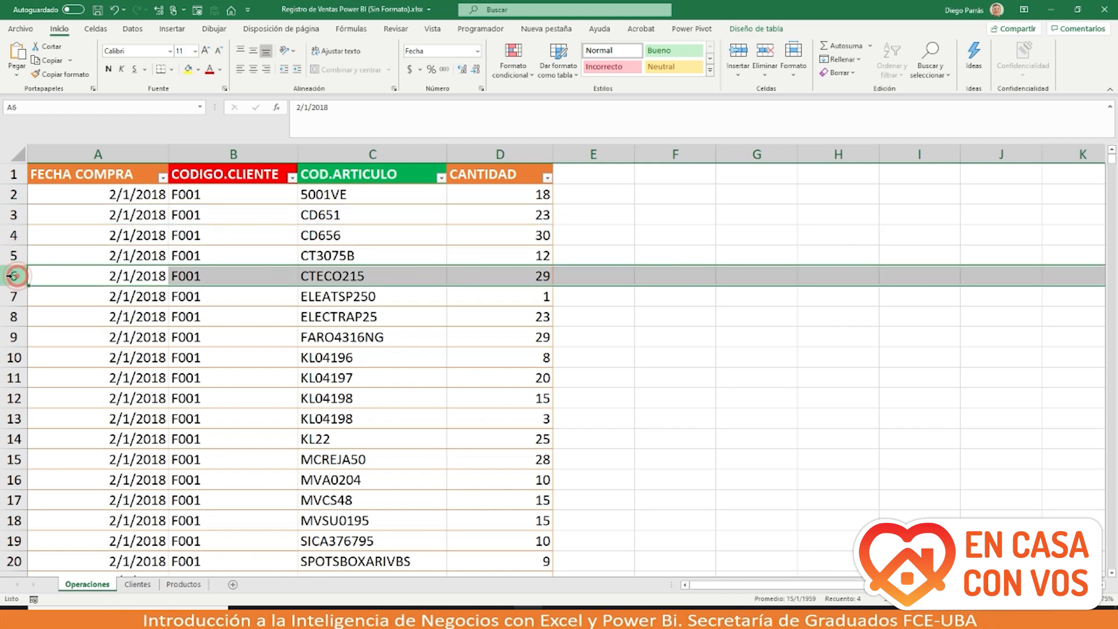
pyautogui.click(13, 296)
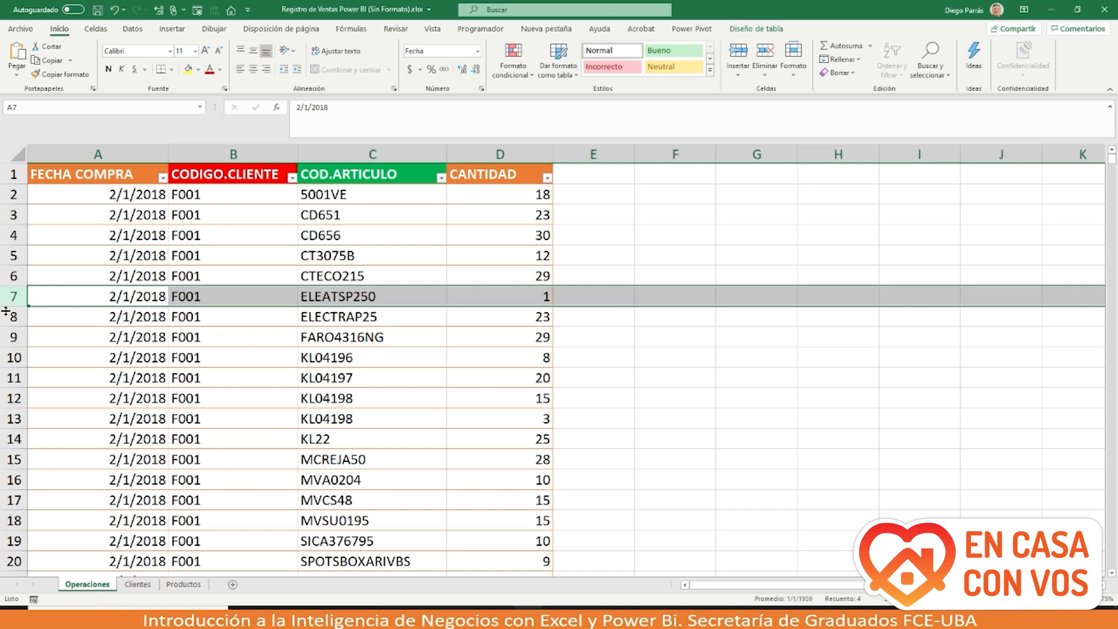
pyautogui.click(11, 194)
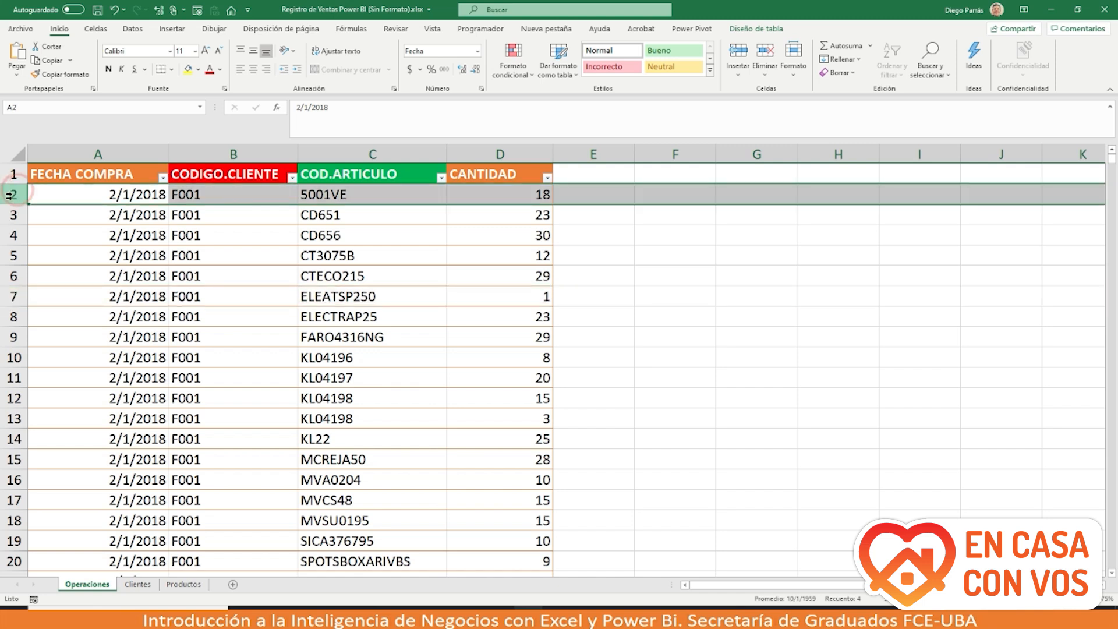
pyautogui.click(12, 215)
pyautogui.click(13, 234)
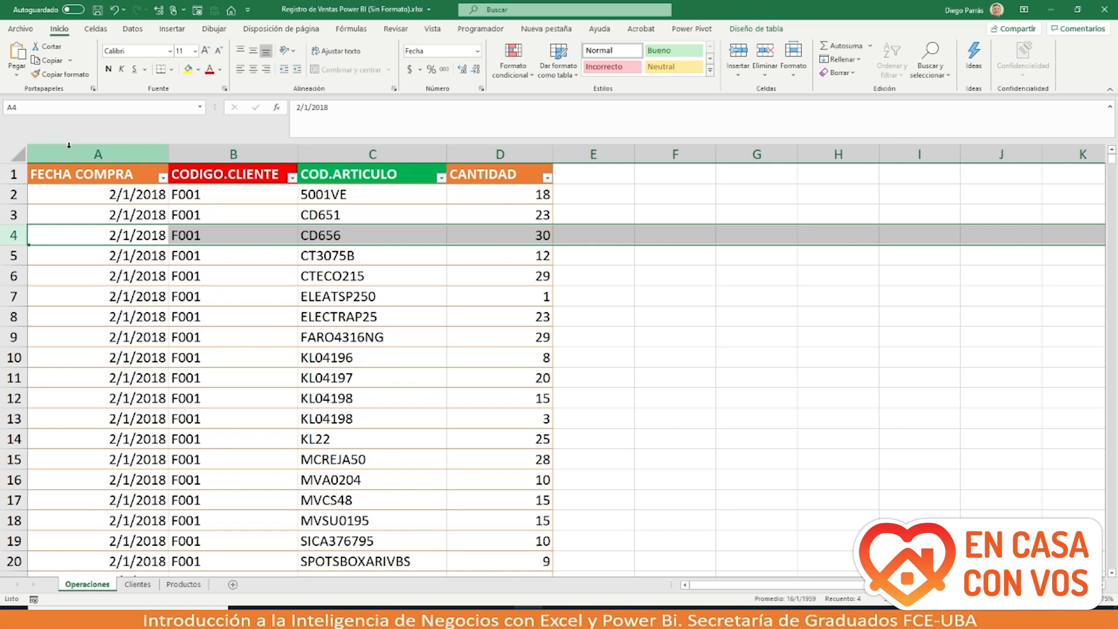
pyautogui.click(69, 145)
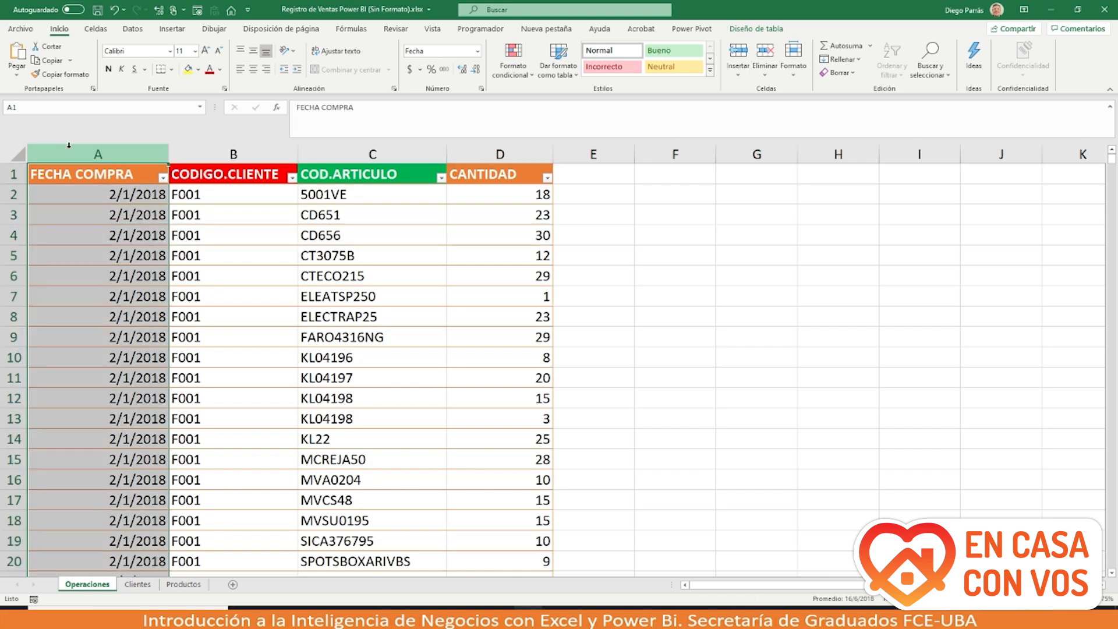
pyautogui.click(68, 201)
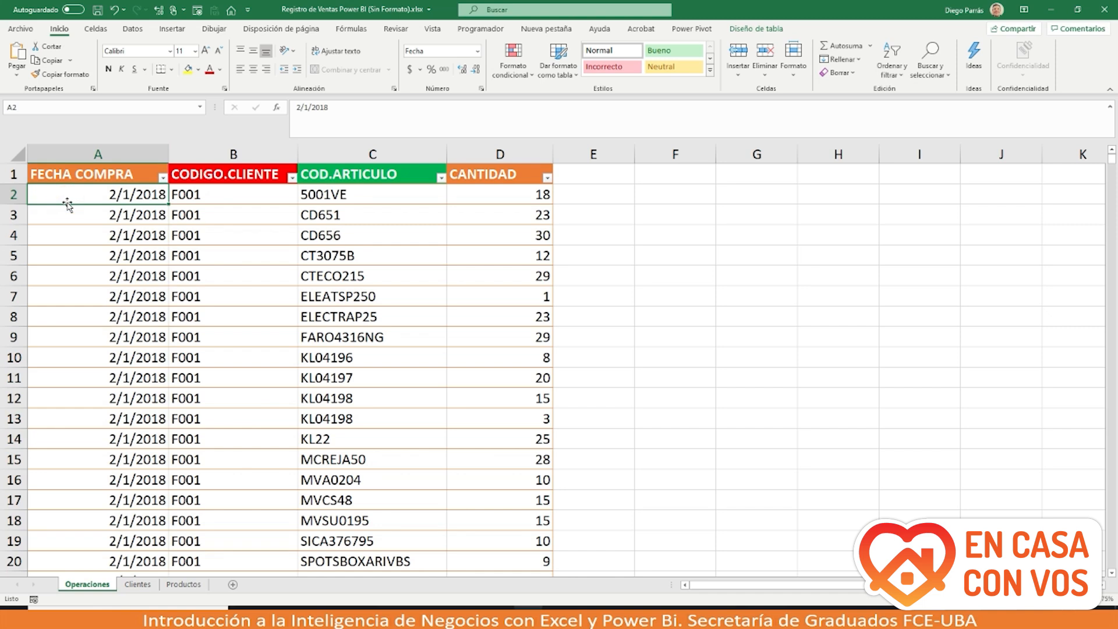
pyautogui.click(190, 198)
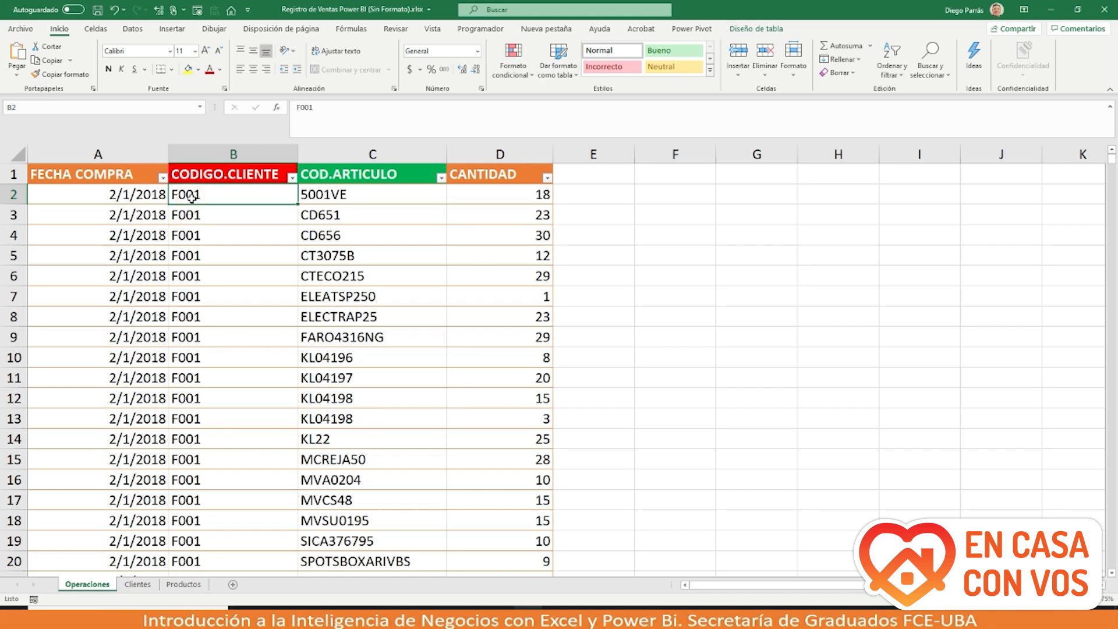
pyautogui.click(323, 188)
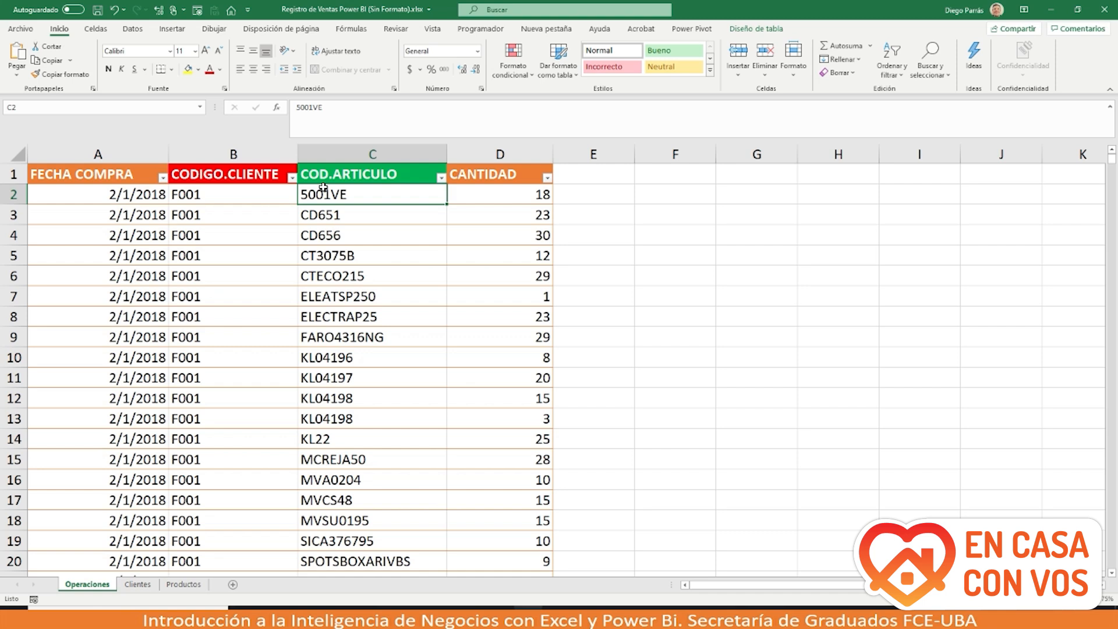
pyautogui.click(473, 197)
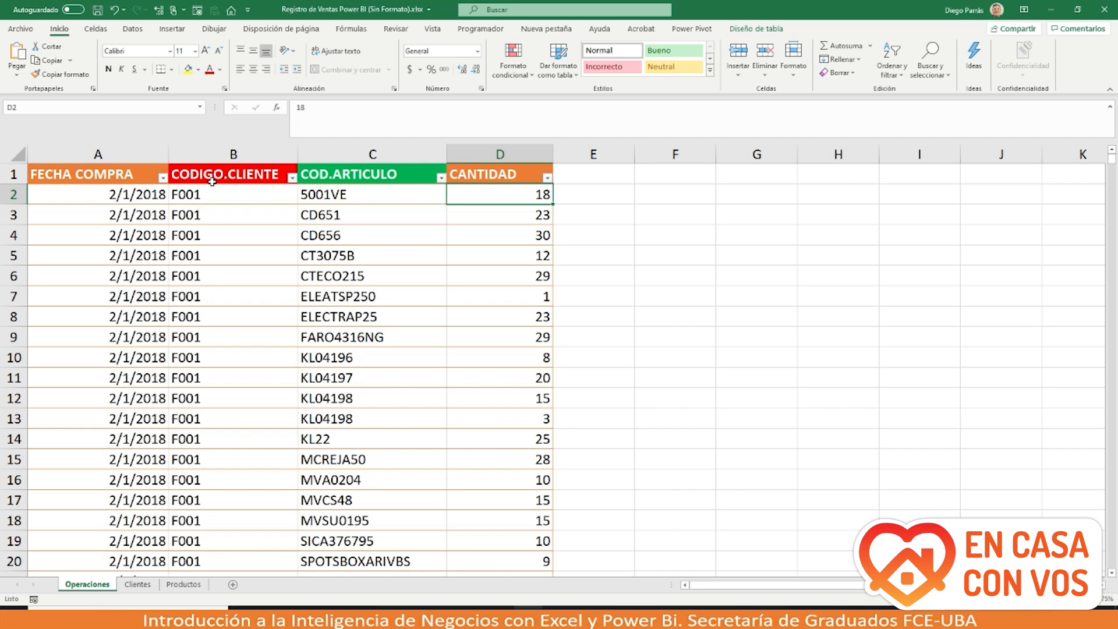
pyautogui.click(13, 195)
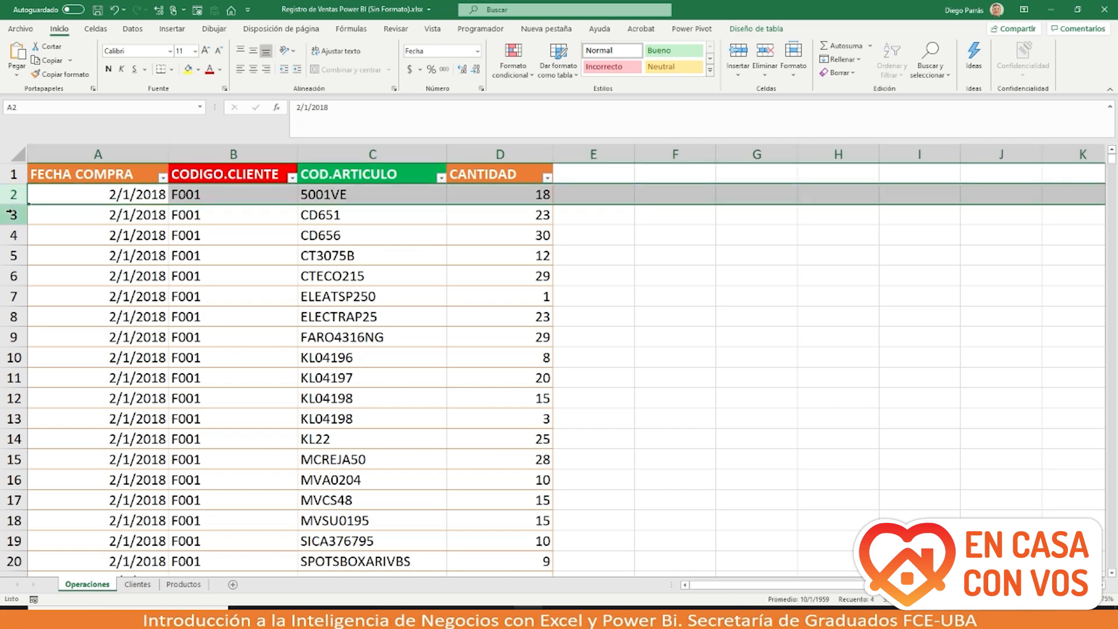
pyautogui.click(12, 215)
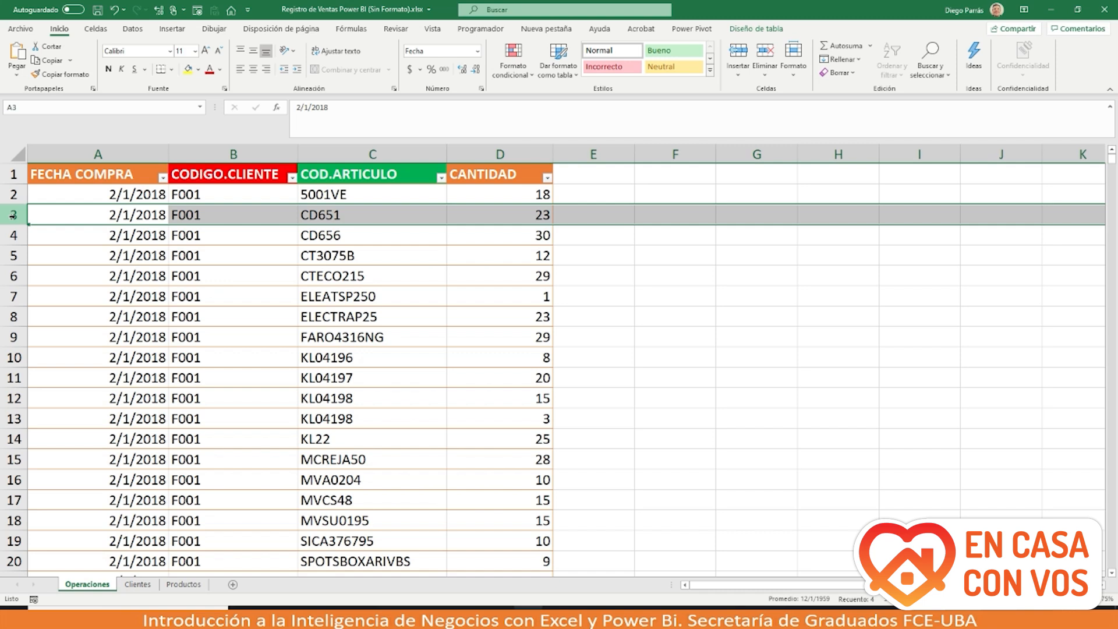
pyautogui.click(13, 236)
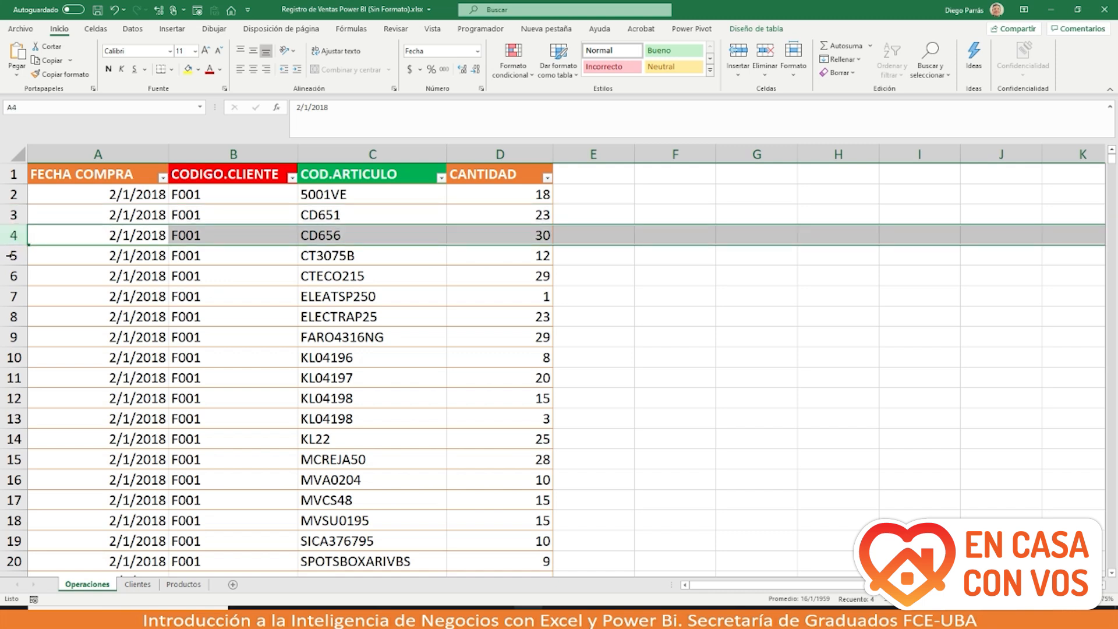
pyautogui.click(13, 255)
pyautogui.click(11, 276)
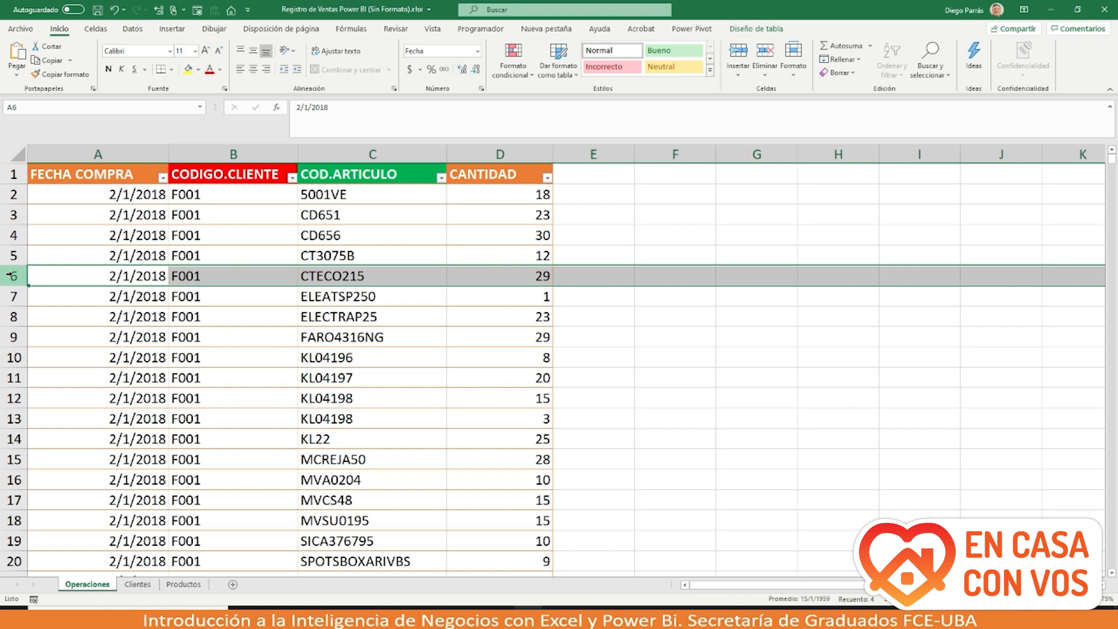
pyautogui.click(137, 584)
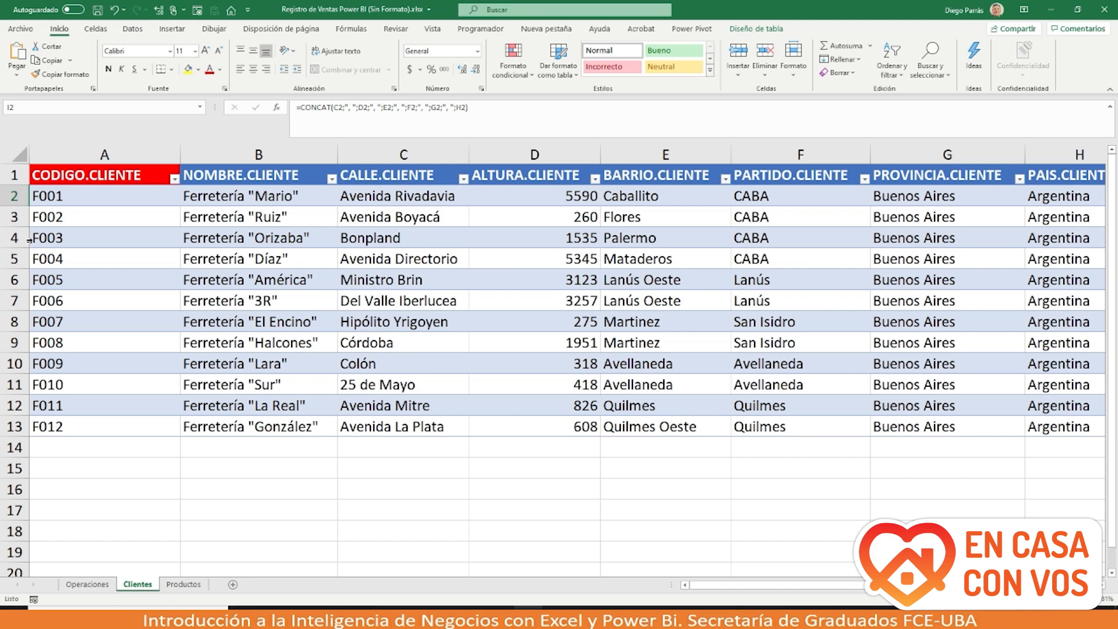
pyautogui.click(14, 198)
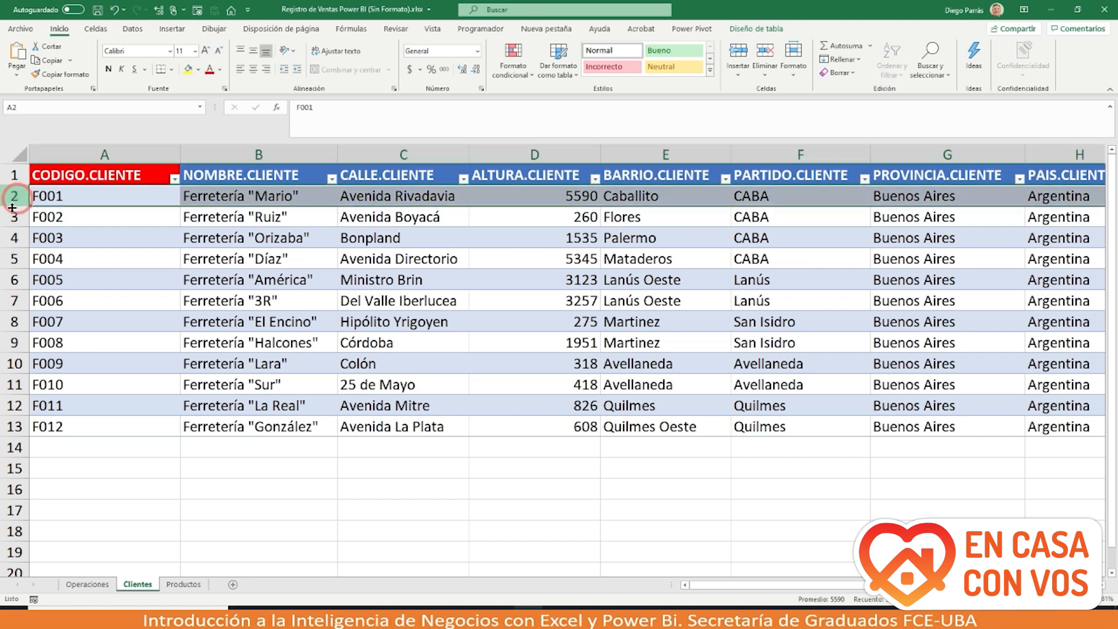
pyautogui.click(14, 217)
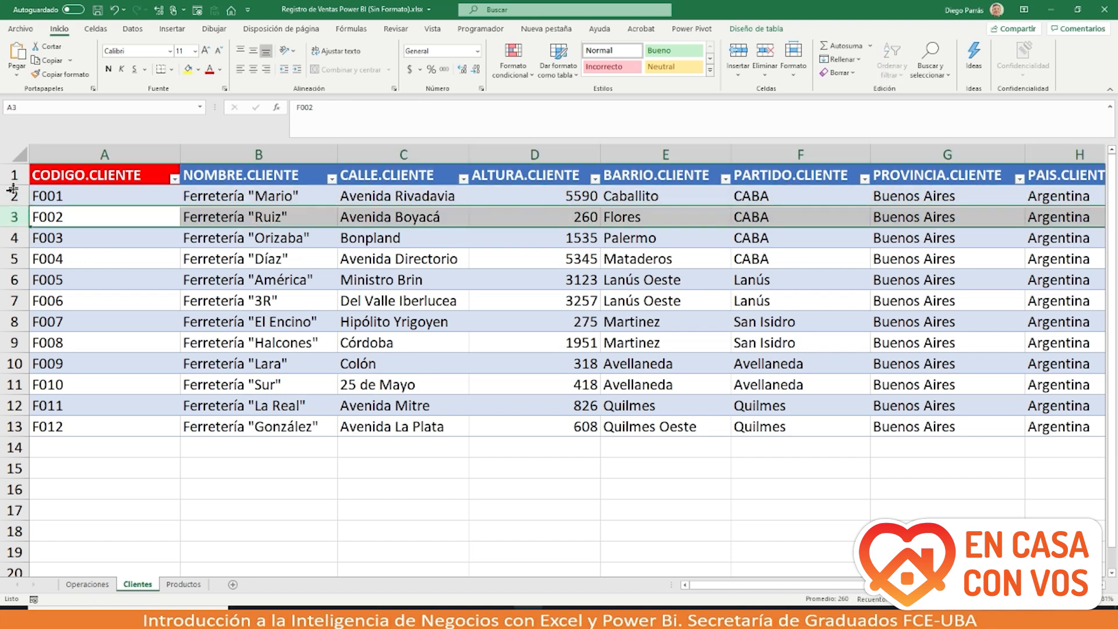
pyautogui.click(13, 194)
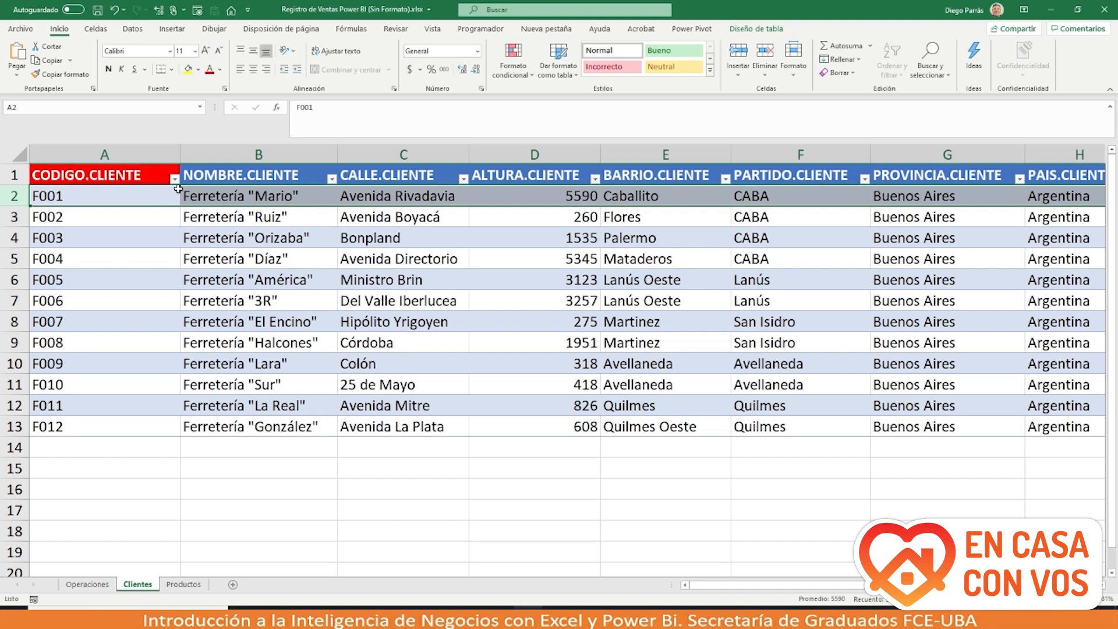
pyautogui.click(205, 197)
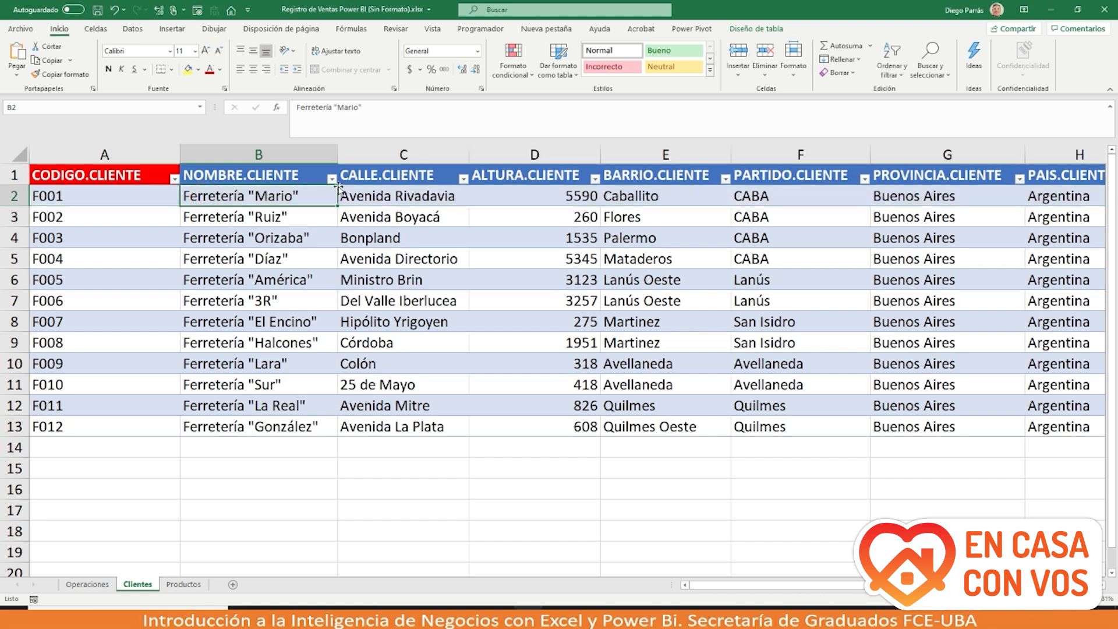
pyautogui.rightClick(376, 192)
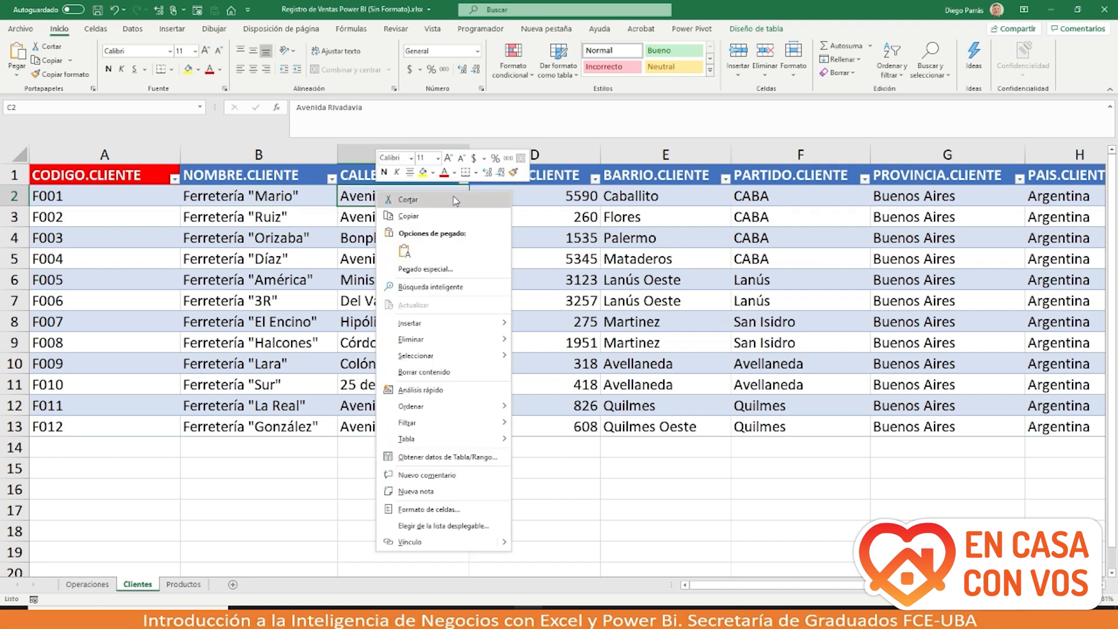
pyautogui.click(532, 196)
pyautogui.rightClick(532, 197)
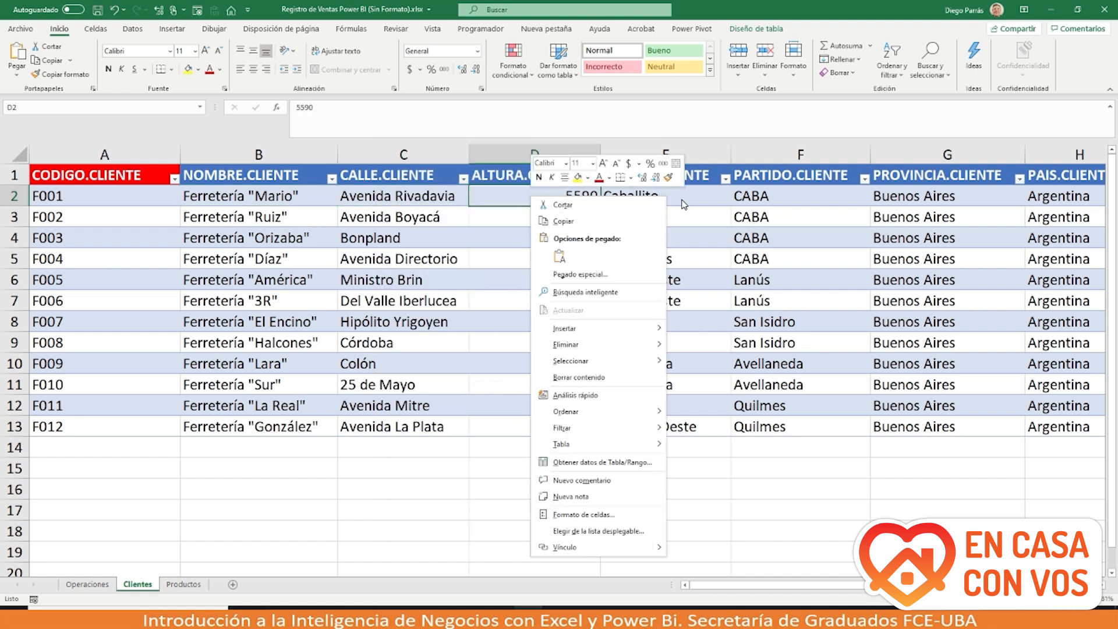
pyautogui.press('Escape')
pyautogui.hscroll(3, 856, 183)
pyautogui.hscroll(1, 856, 183)
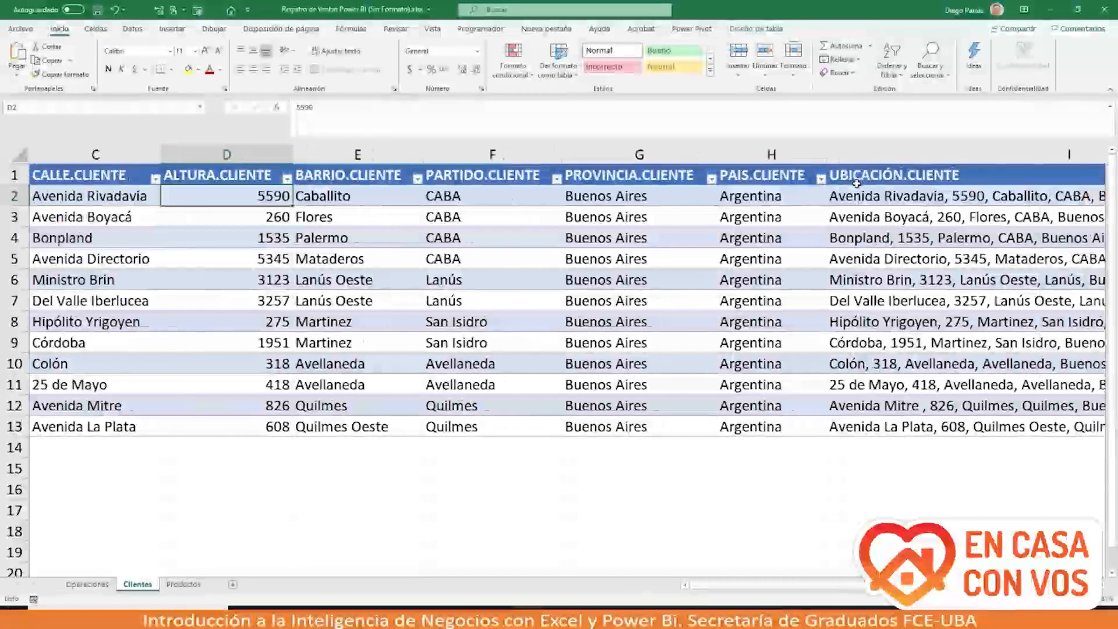
pyautogui.hscroll(-2, 361, 386)
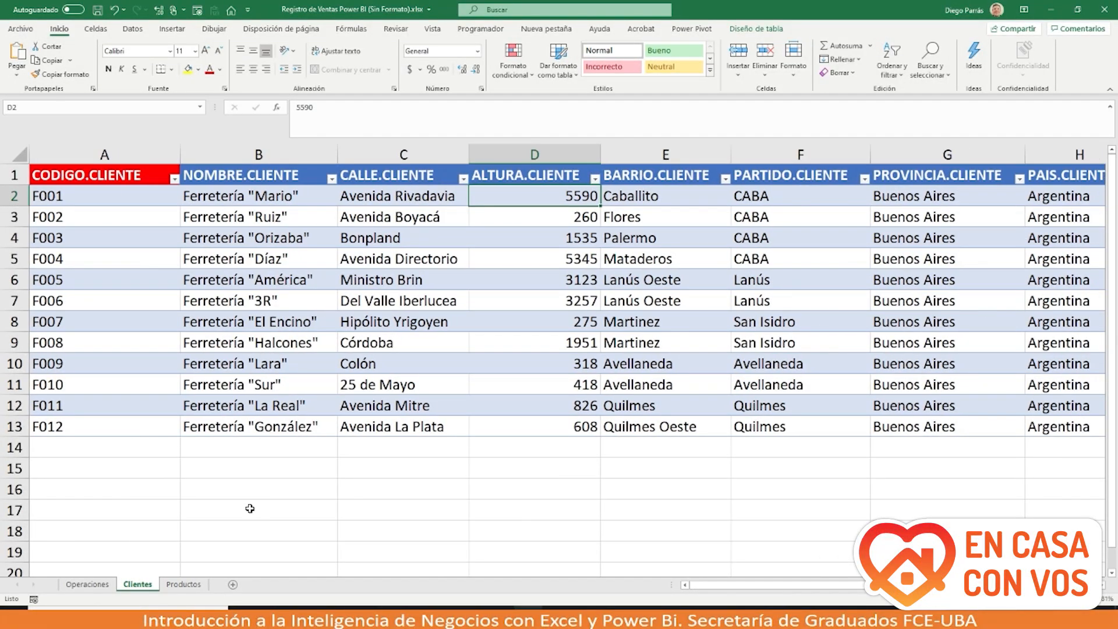
pyautogui.click(143, 155)
pyautogui.moveTo(142, 154); pyautogui.dragTo(920, 333)
# Step: Highlight customer rows F001–F003 and their codes in the CODIGO.CLIENTE column on Clientes
pyautogui.hotkey('ctrl', 'Home')
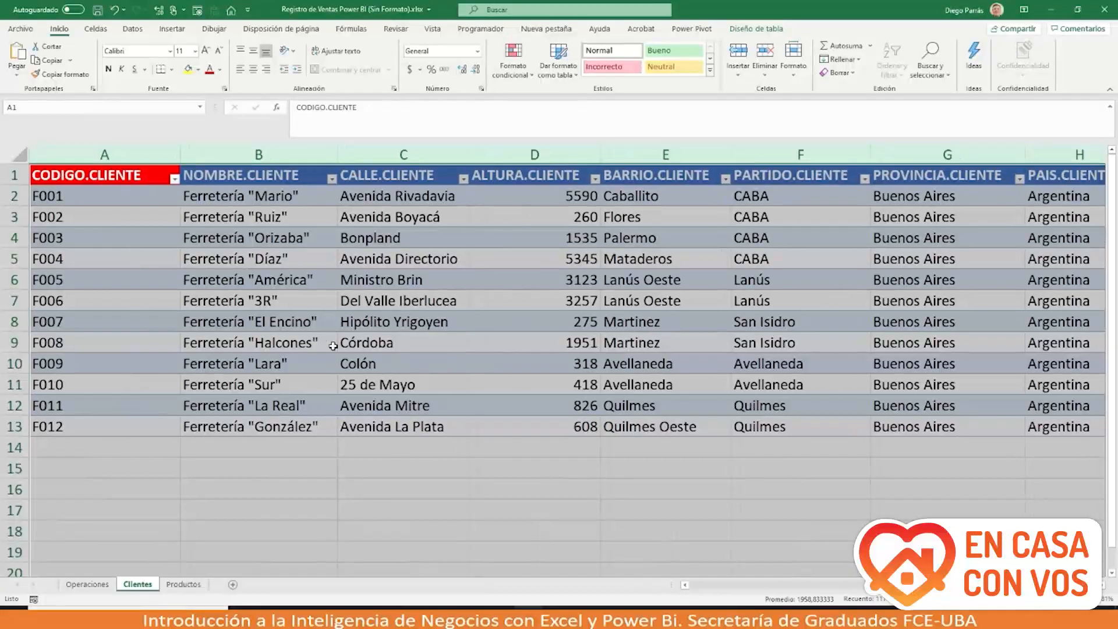
pyautogui.click(13, 196)
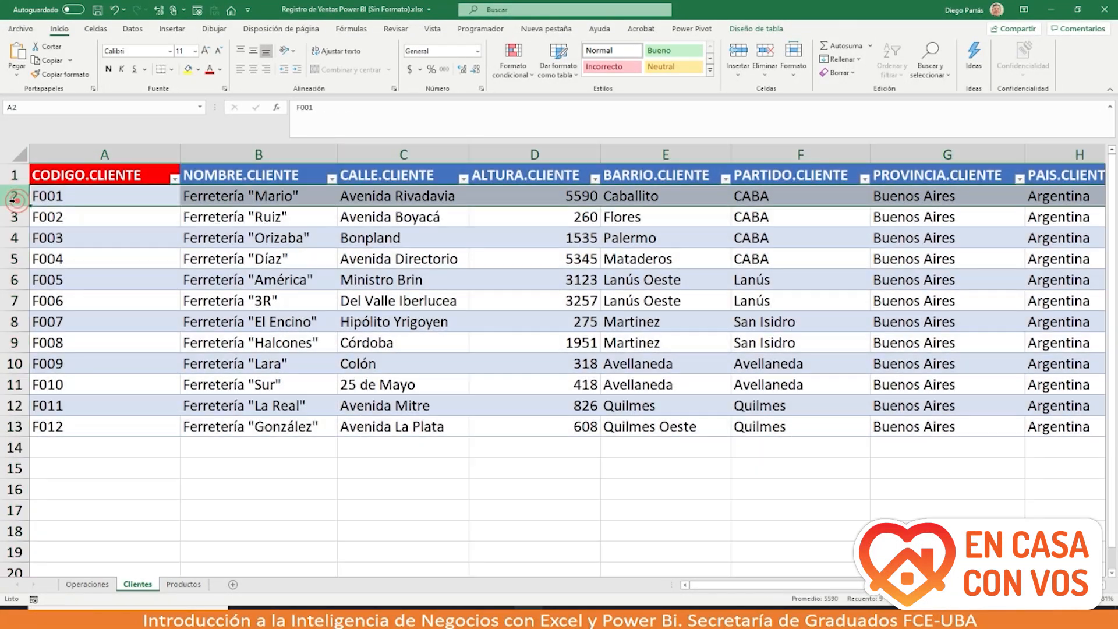
pyautogui.click(12, 217)
pyautogui.click(13, 238)
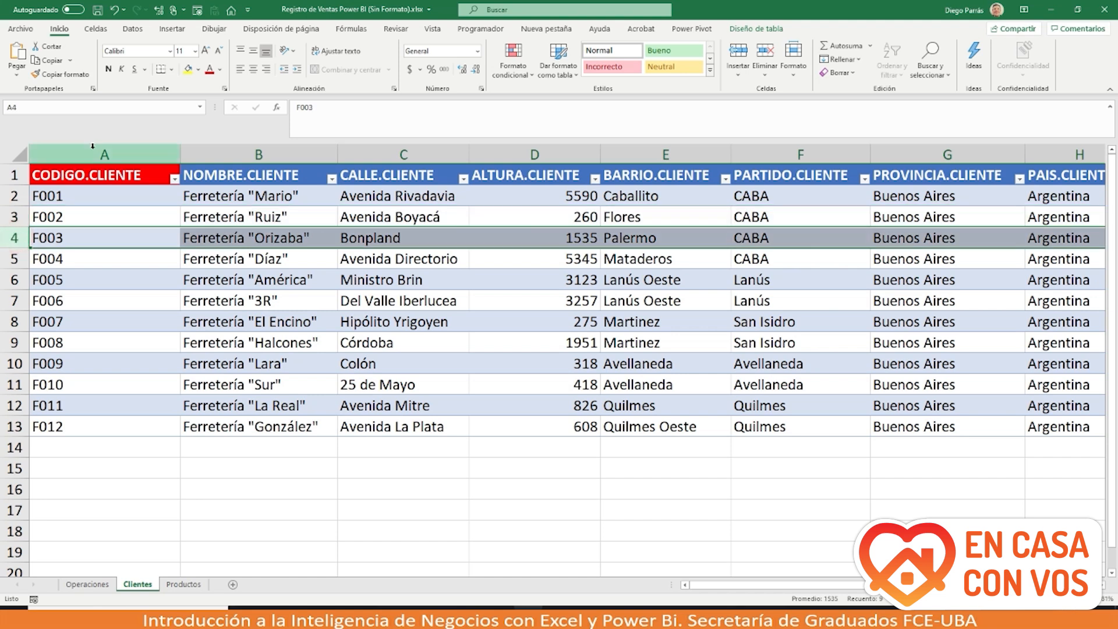
pyautogui.click(92, 150)
pyautogui.click(66, 196)
pyautogui.click(62, 217)
pyautogui.click(60, 238)
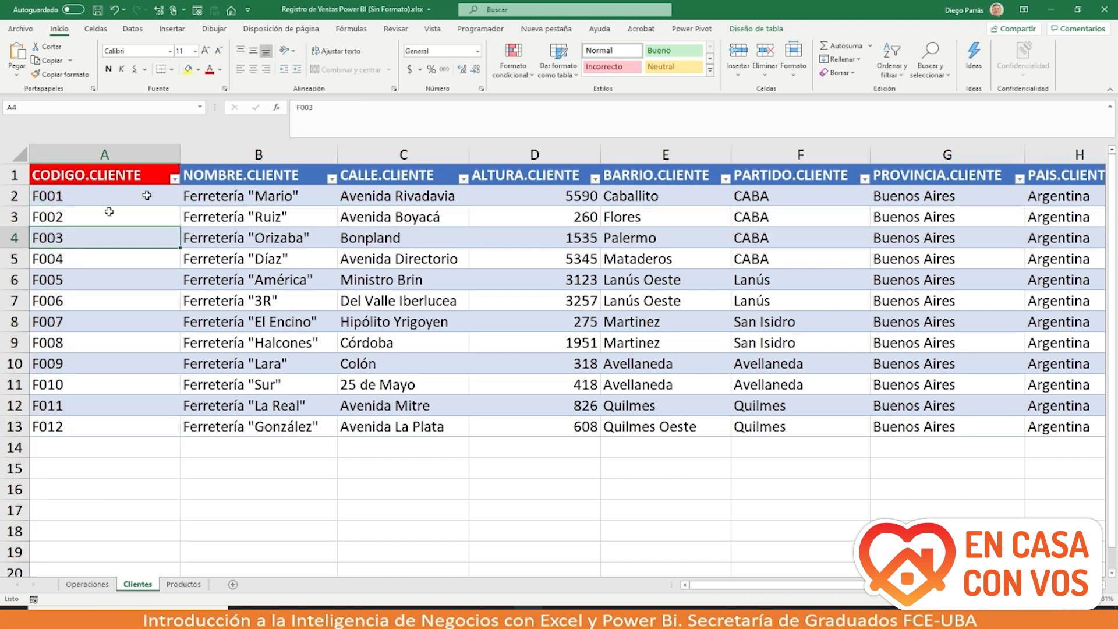
# Step: Highlight the NOMBRE.CLIENTE column and first names, revisit row F001, then show the Productos sheet
pyautogui.click(235, 151)
pyautogui.click(225, 191)
pyautogui.click(218, 218)
pyautogui.click(212, 240)
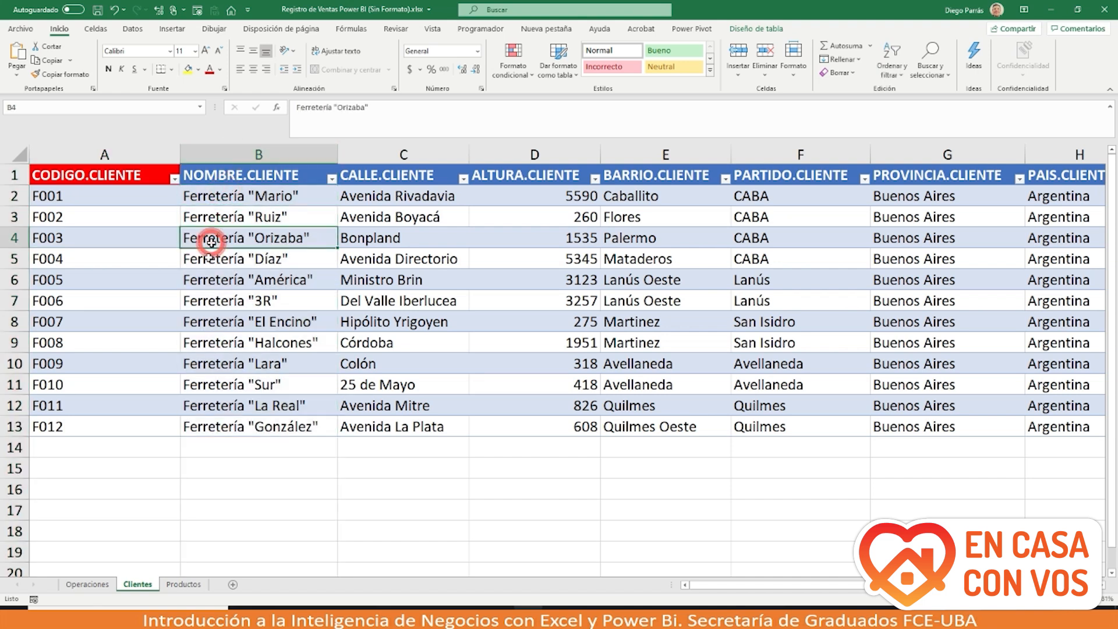
pyautogui.click(8, 195)
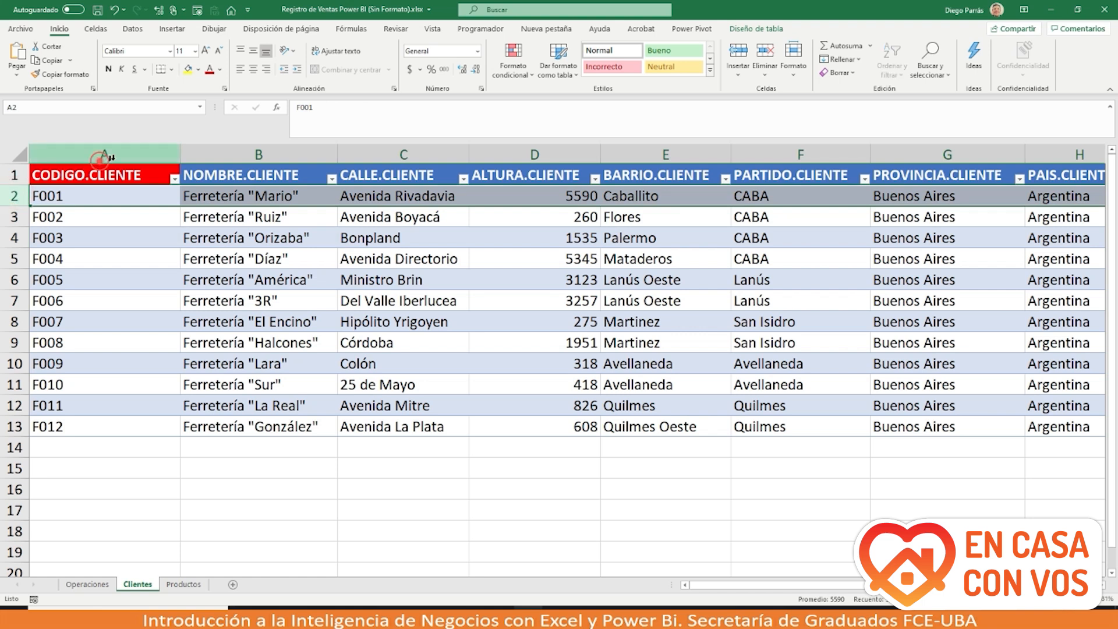
pyautogui.click(105, 152)
pyautogui.click(16, 197)
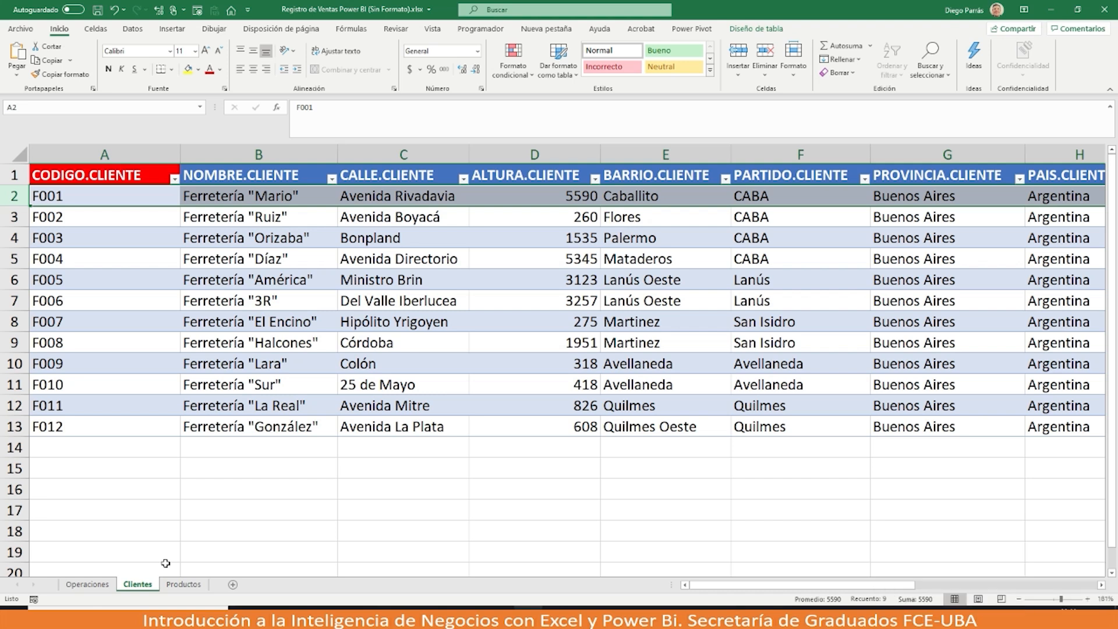
pyautogui.click(183, 584)
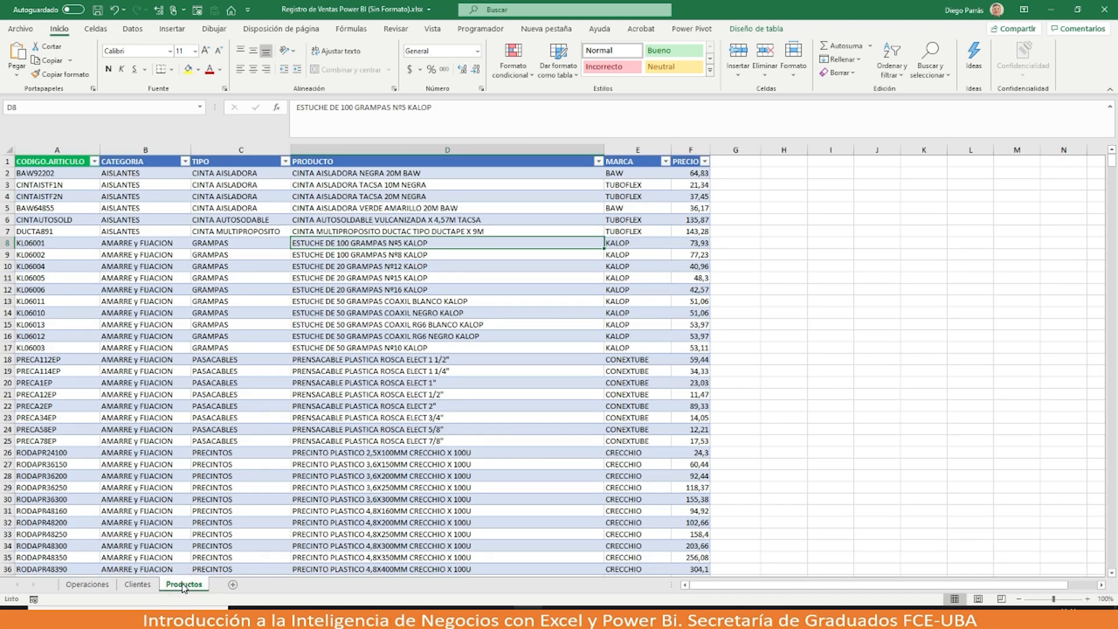
pyautogui.keyDown('ctrl'); pyautogui.scroll(4, 140, 410); pyautogui.keyUp('ctrl')
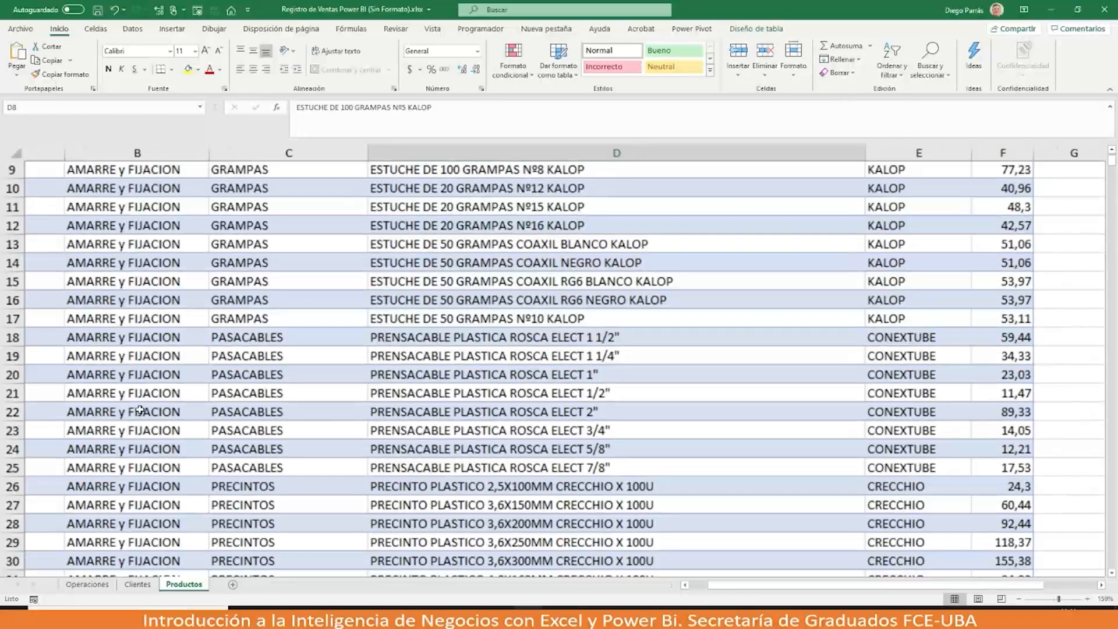
pyautogui.scroll(3, 140, 409)
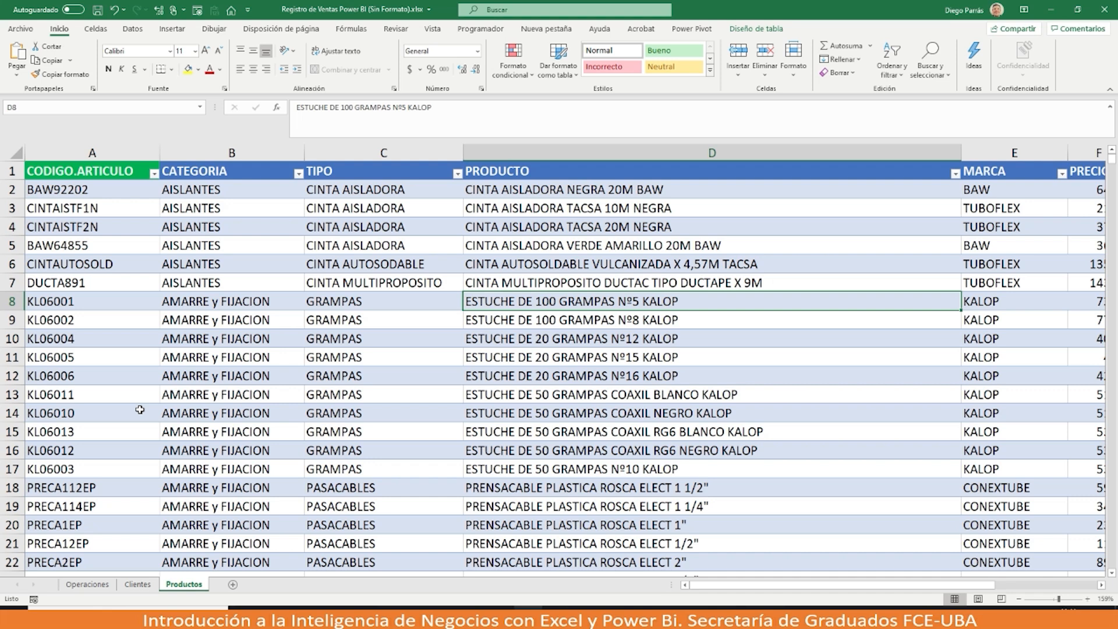
pyautogui.click(11, 190)
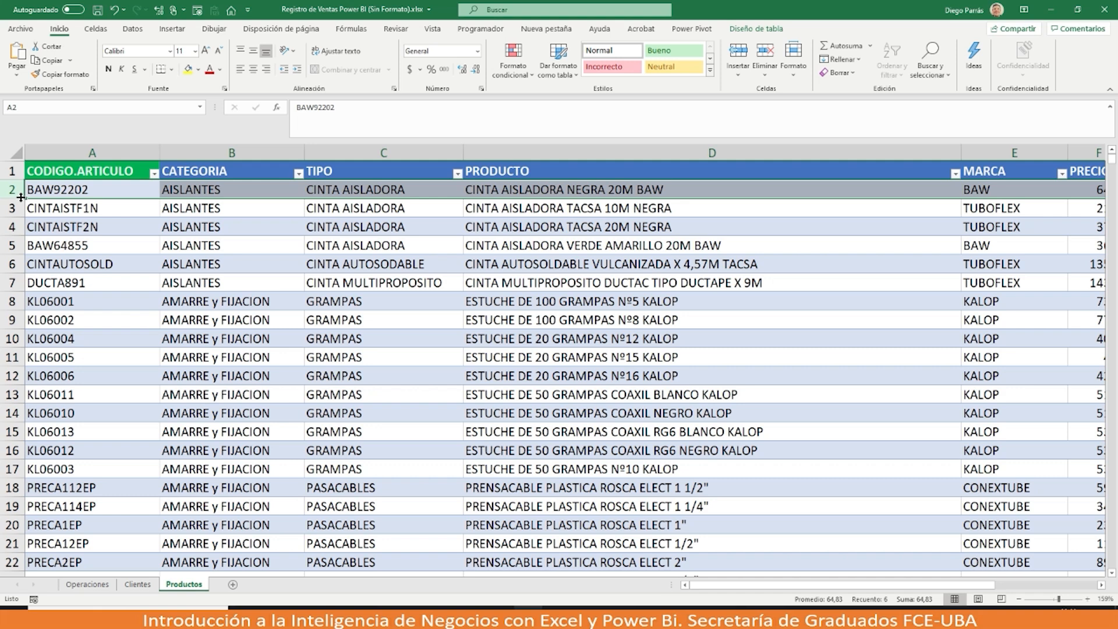
pyautogui.click(91, 150)
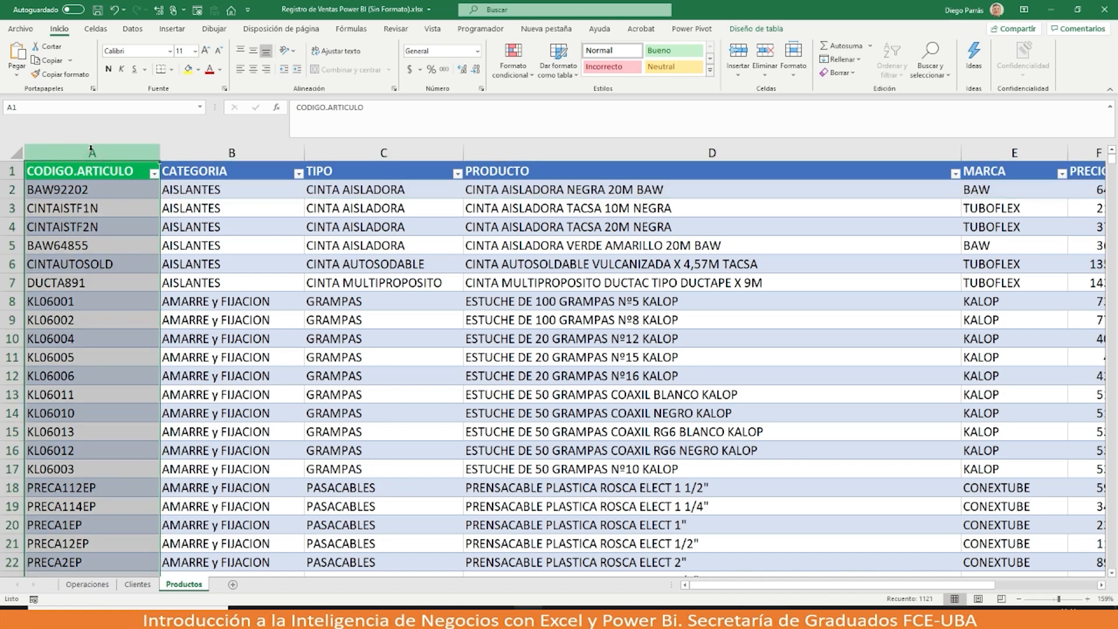
pyautogui.click(204, 153)
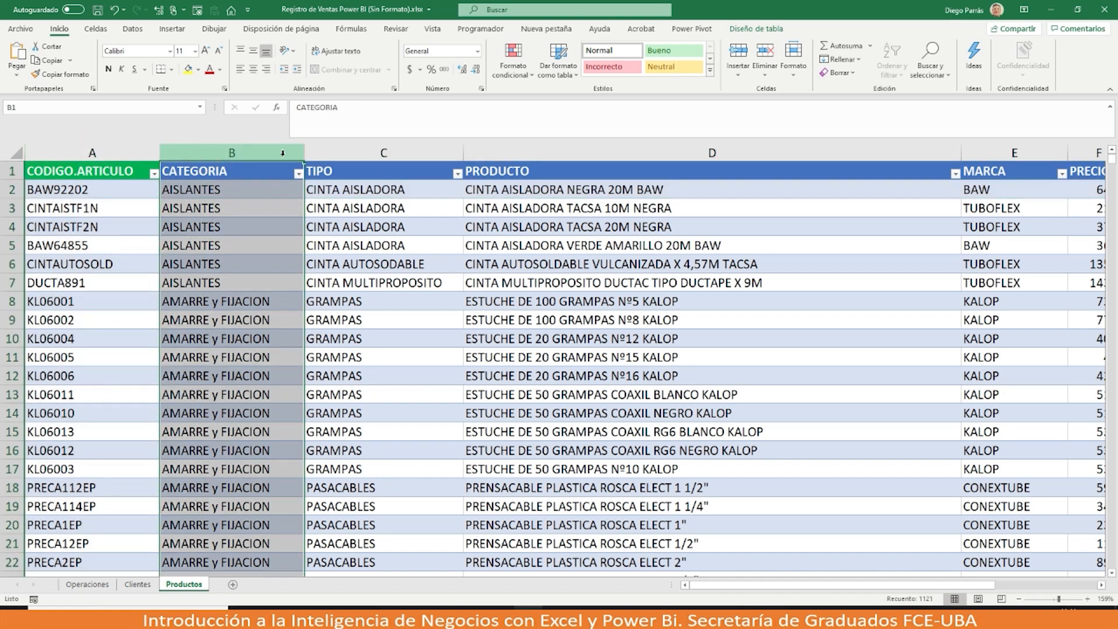
pyautogui.click(354, 153)
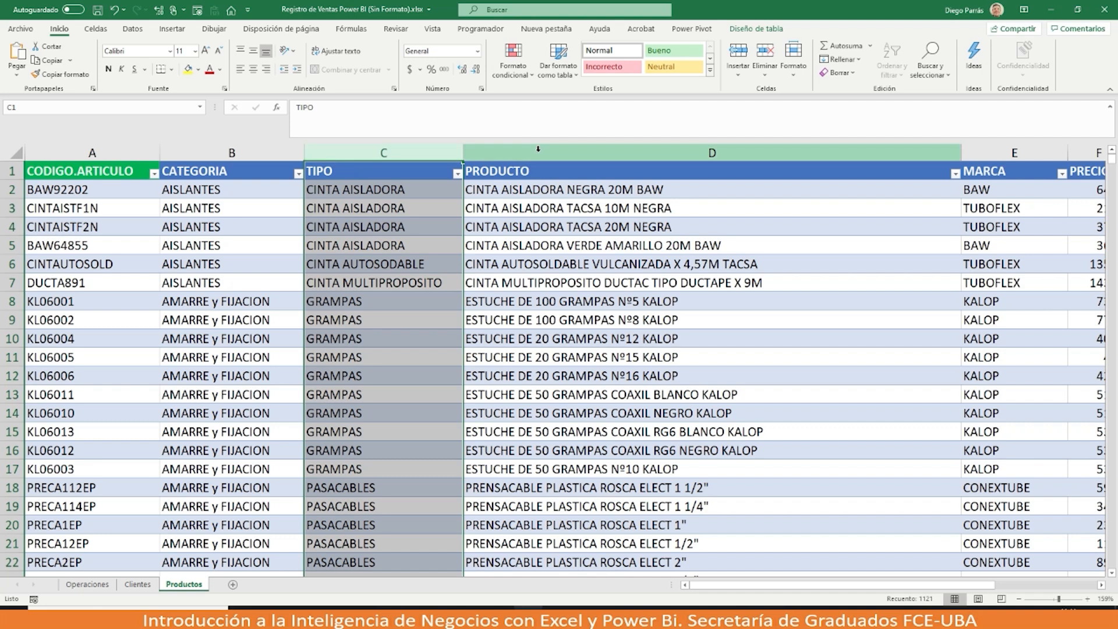
pyautogui.click(538, 150)
pyautogui.hscroll(3, 670, 188)
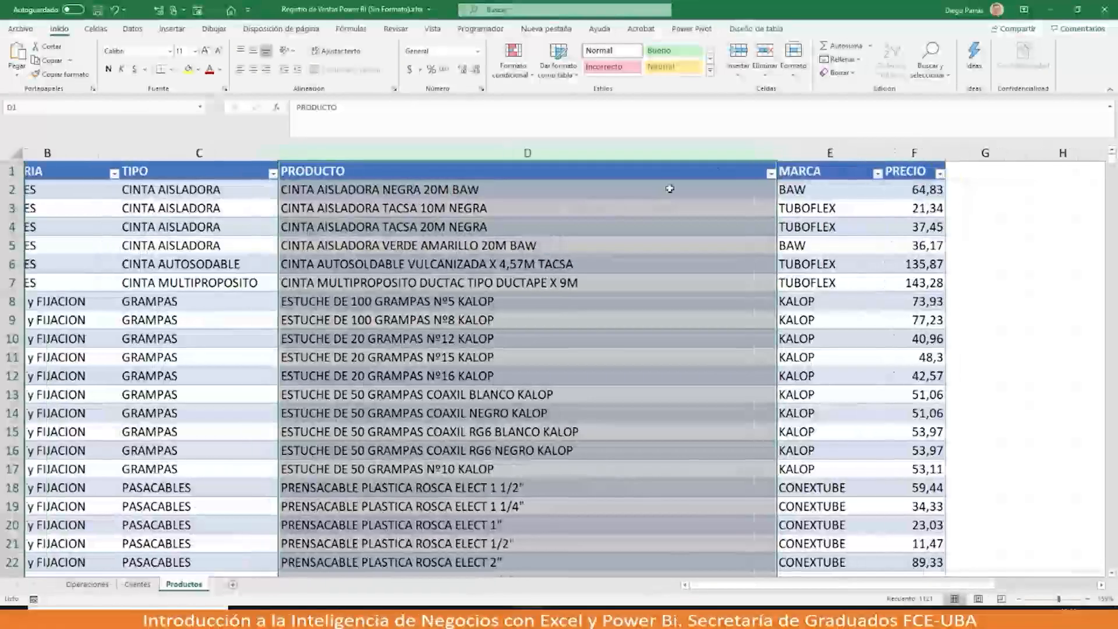
pyautogui.hscroll(-2, 669, 188)
pyautogui.click(874, 152)
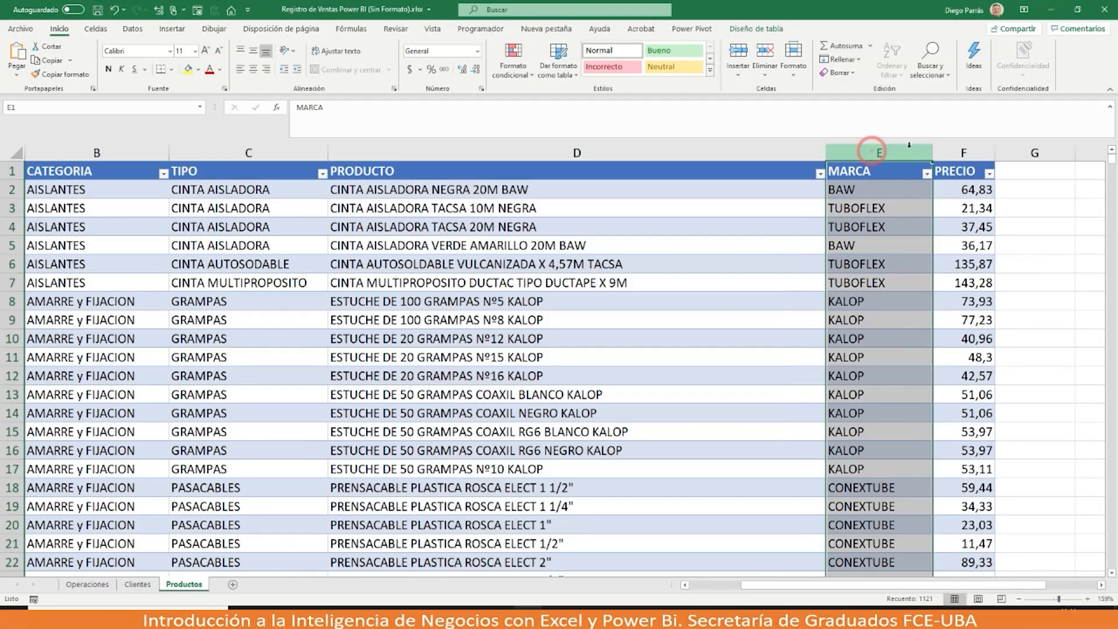
pyautogui.rightClick(955, 151)
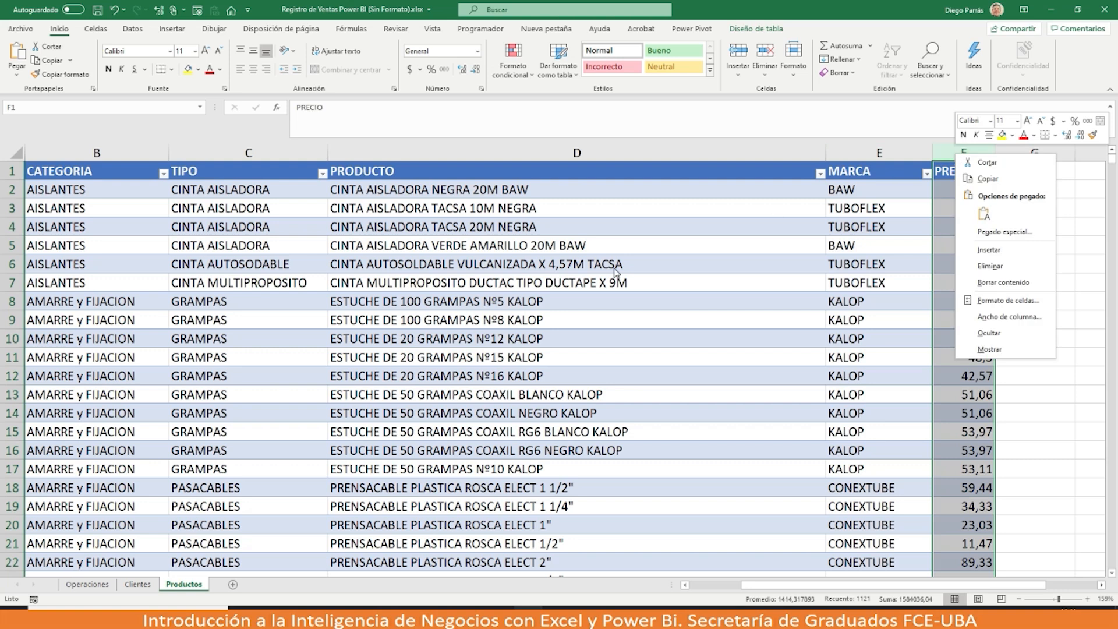
pyautogui.press('Escape')
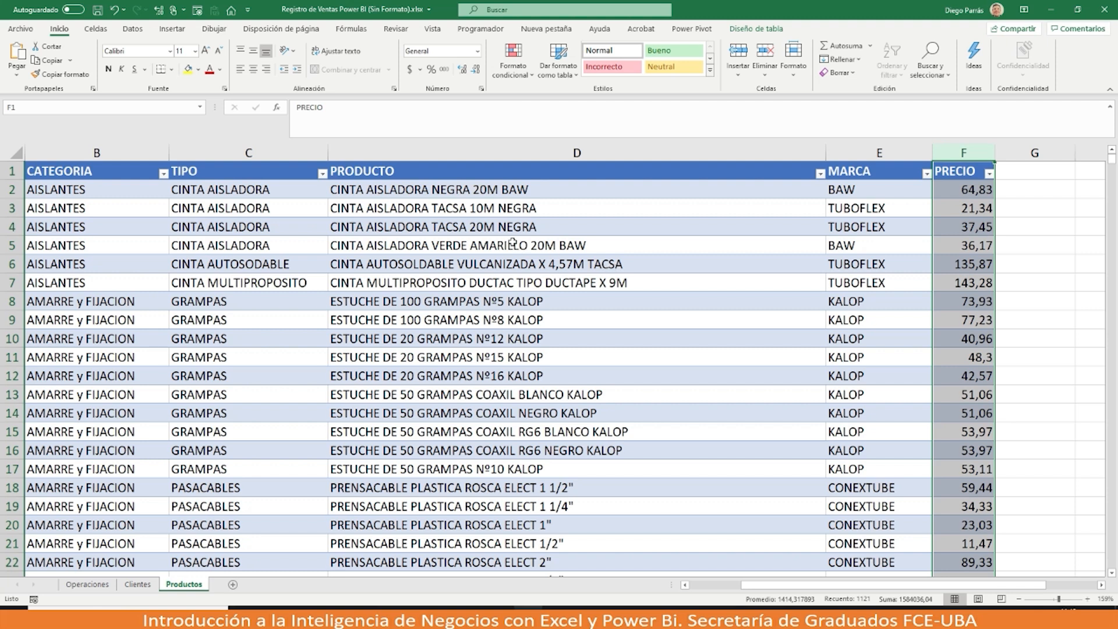
pyautogui.moveTo(763, 589); pyautogui.dragTo(711, 587)
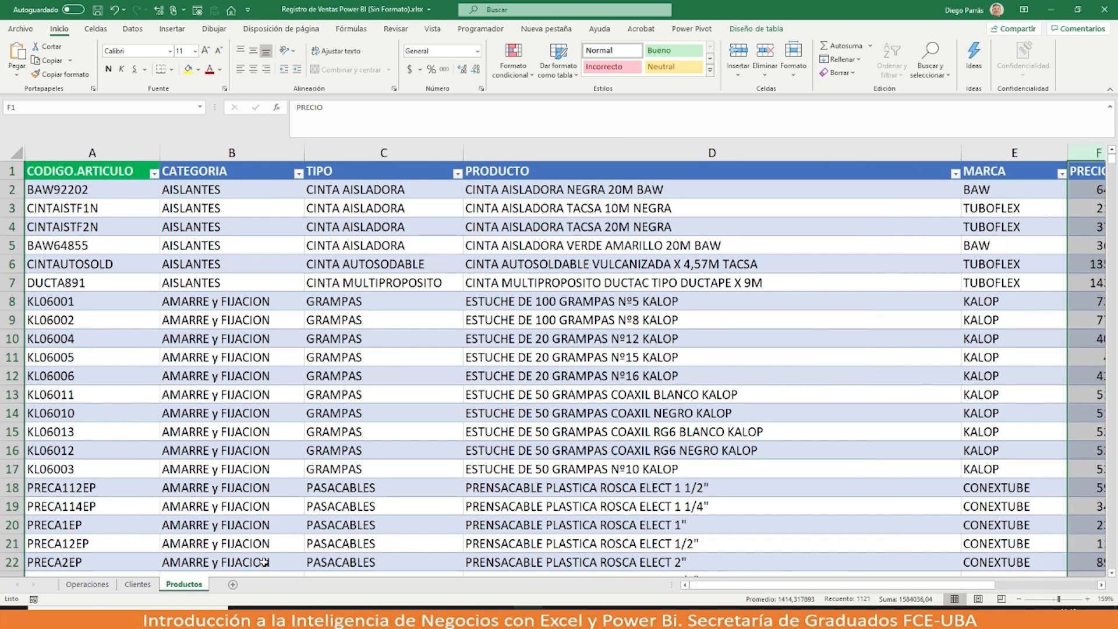
pyautogui.click(88, 584)
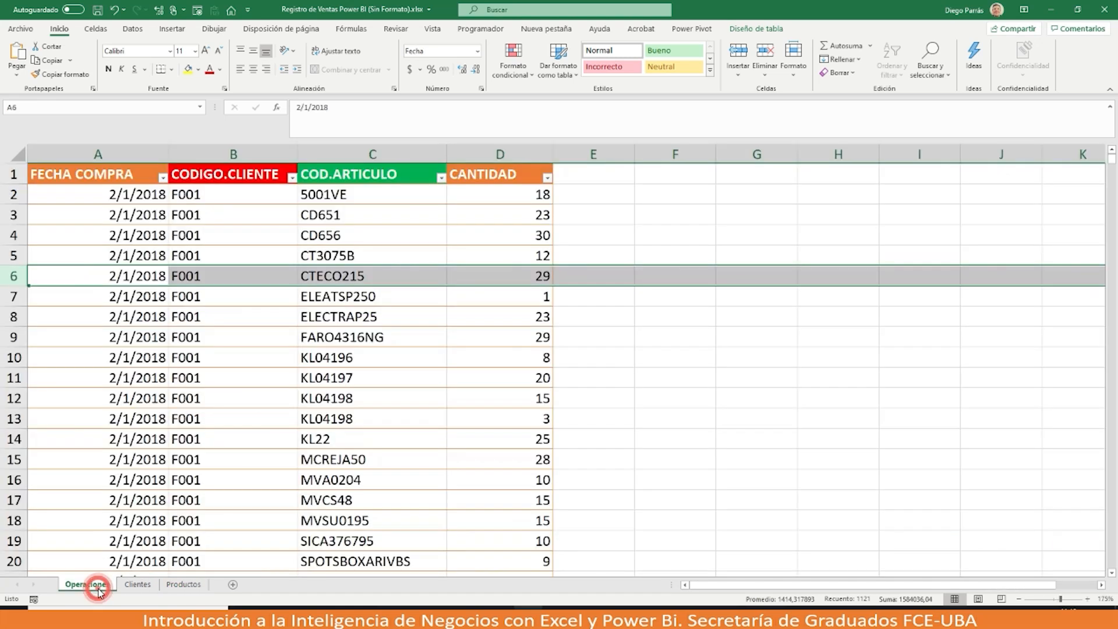
pyautogui.click(237, 179)
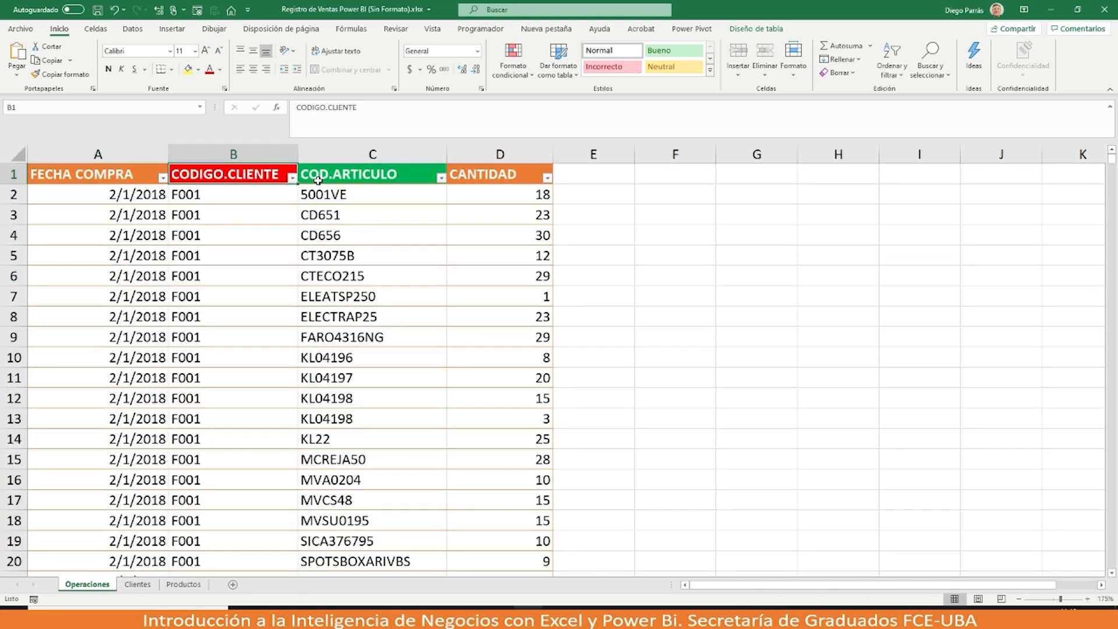
pyautogui.press('Right')
pyautogui.click(251, 179)
pyautogui.click(345, 175)
pyautogui.click(268, 177)
pyautogui.click(138, 585)
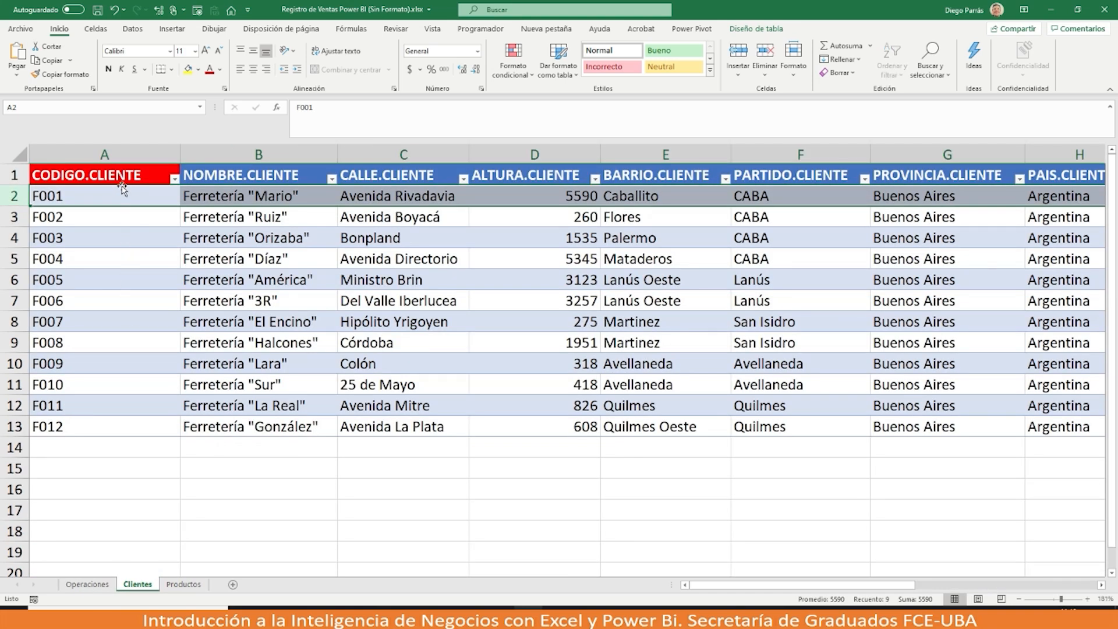
pyautogui.click(93, 589)
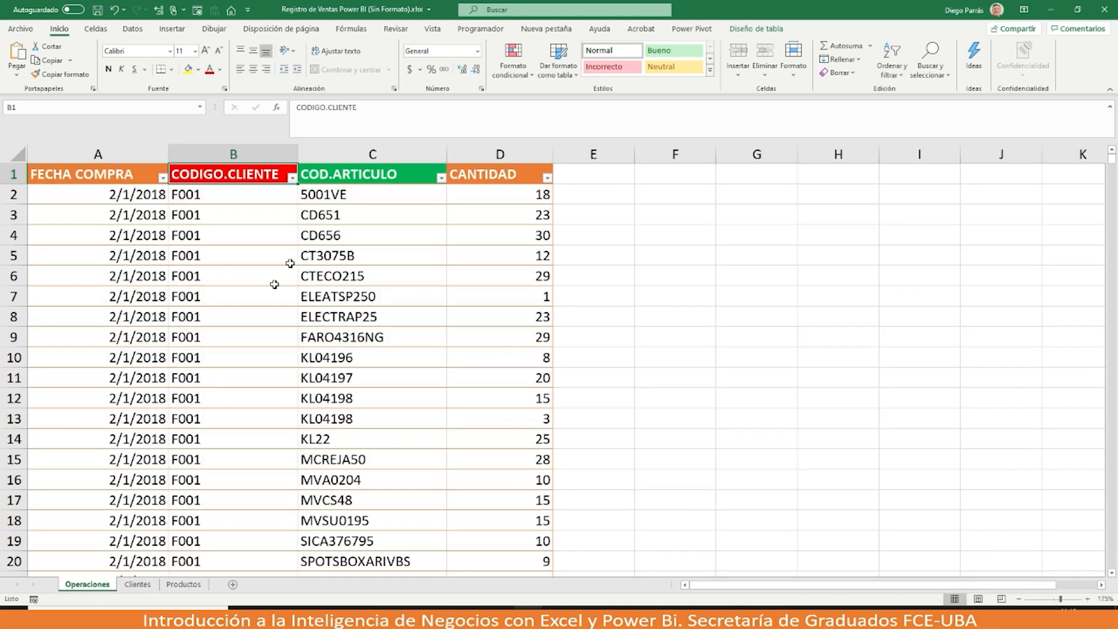
pyautogui.click(181, 585)
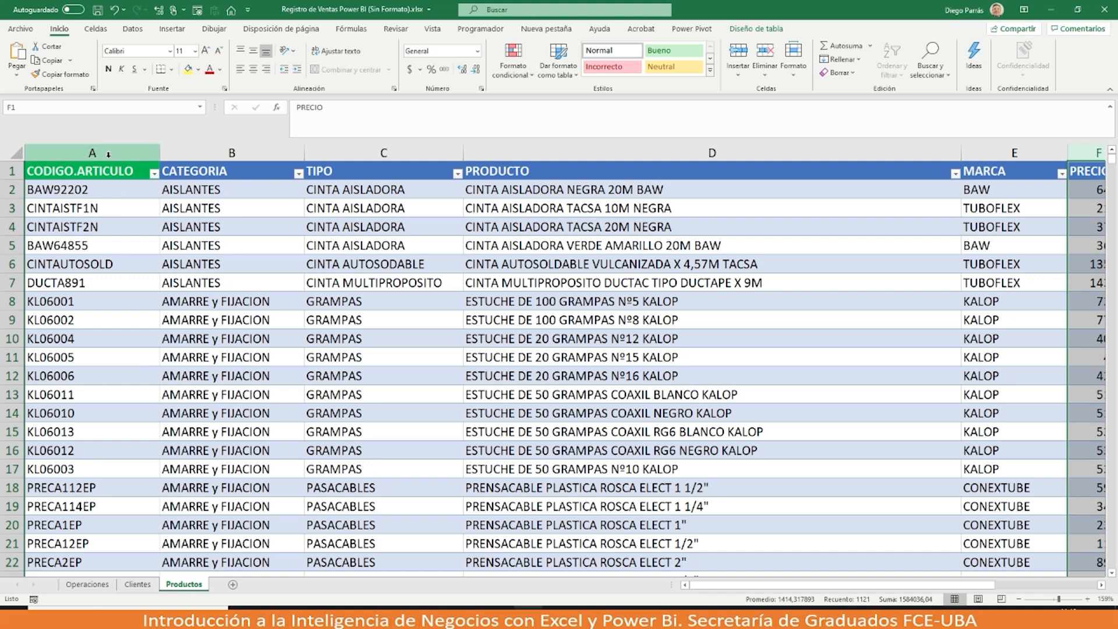
pyautogui.click(88, 584)
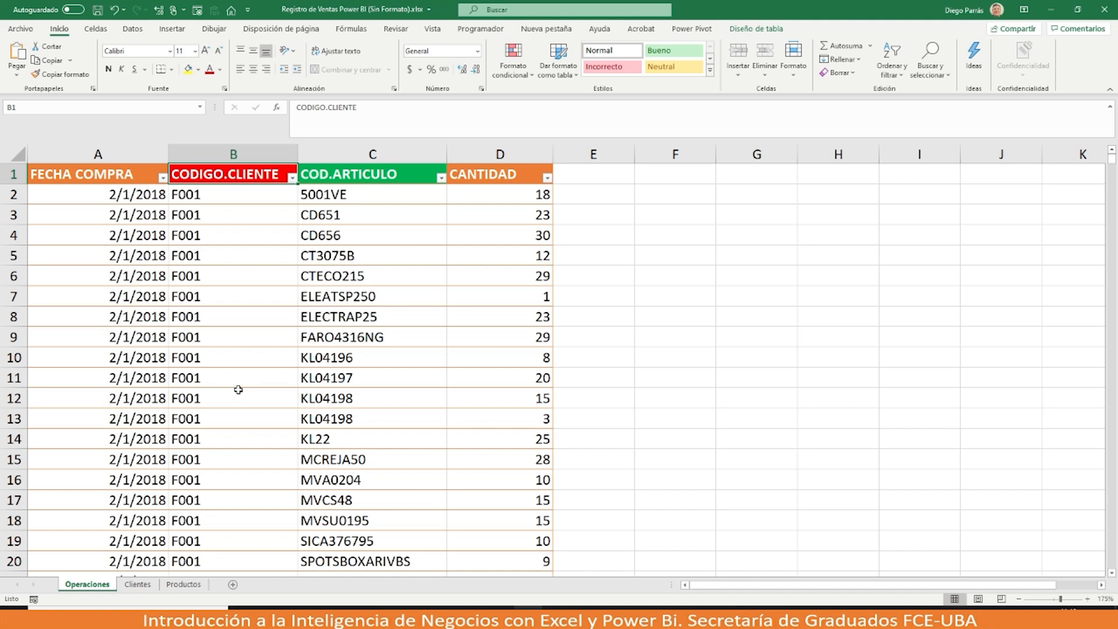
# Step: Point out customer code F001 and article code 5001VE, show the Clientes sheet, then minimize Excel
pyautogui.click(229, 195)
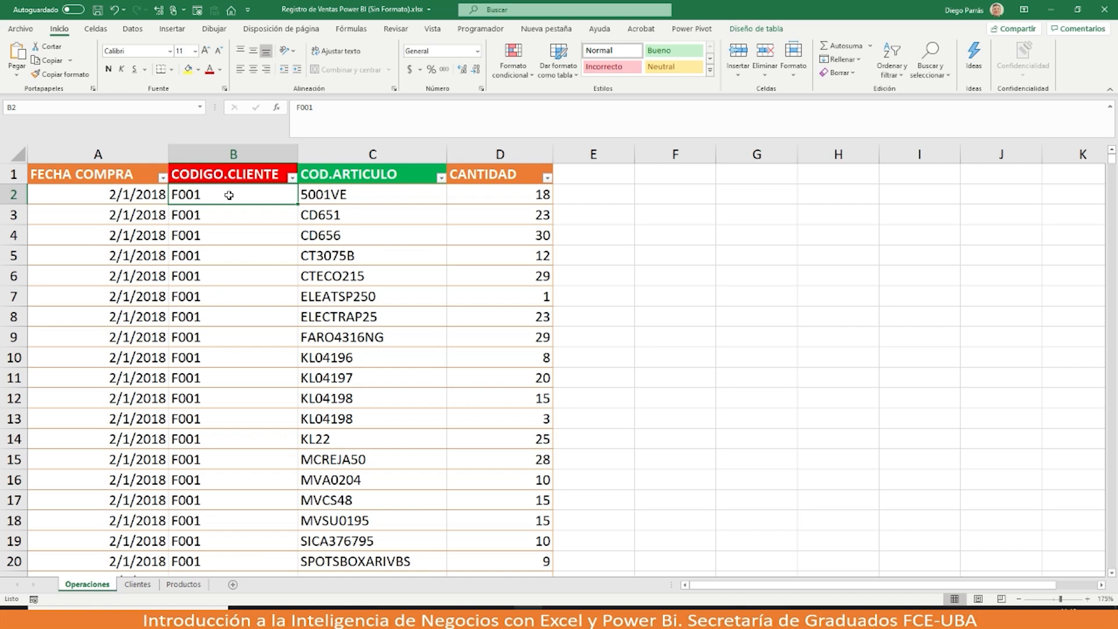
pyautogui.click(353, 195)
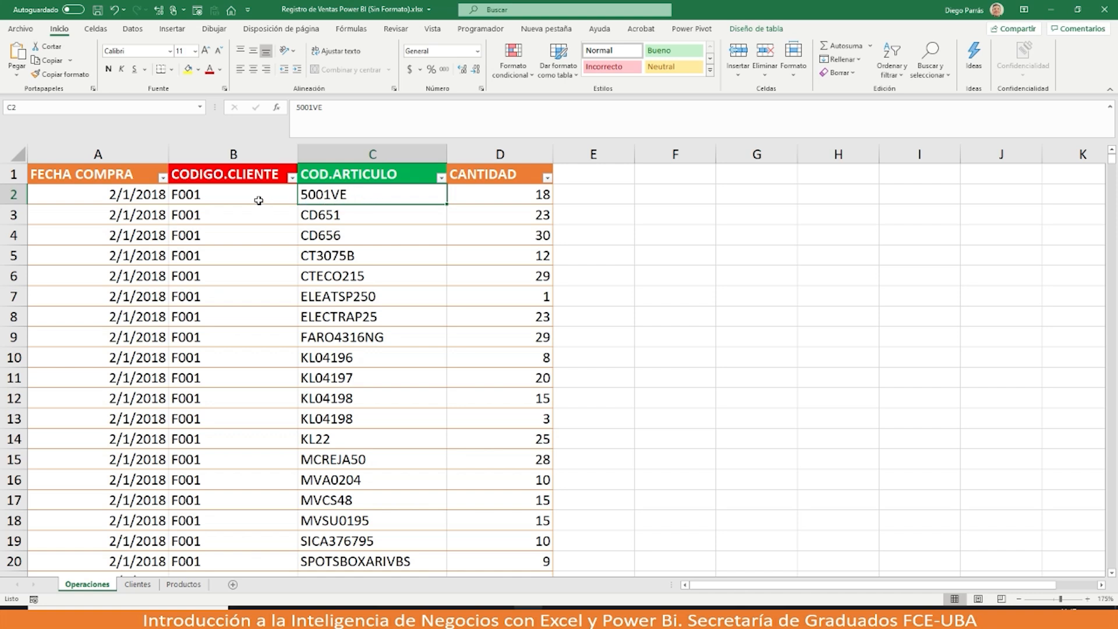
pyautogui.click(234, 195)
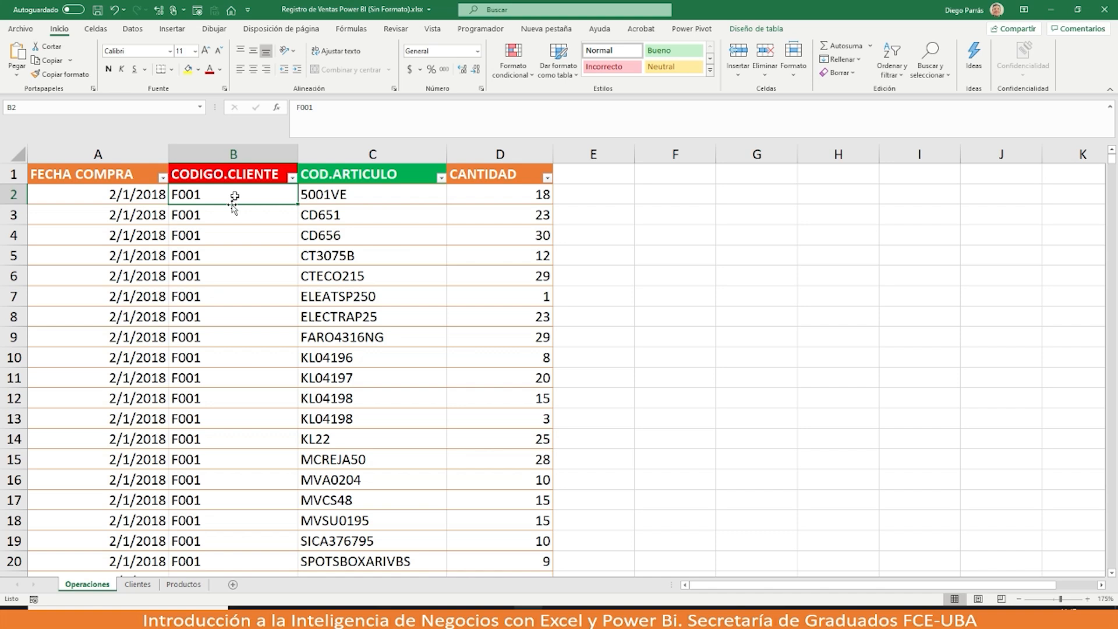
pyautogui.click(138, 585)
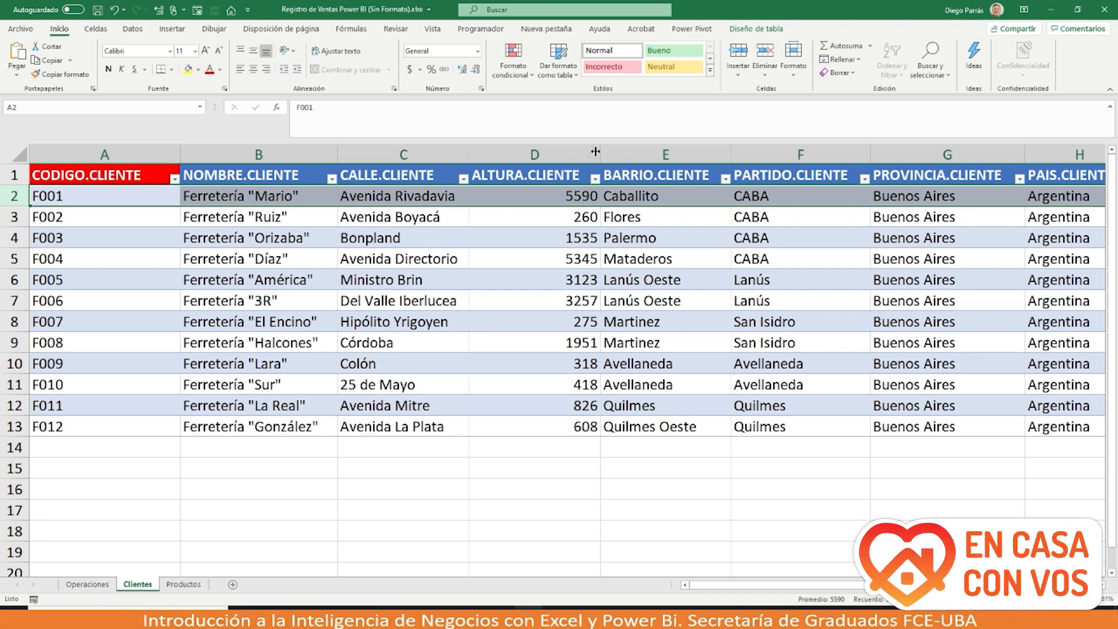
pyautogui.click(1057, 9)
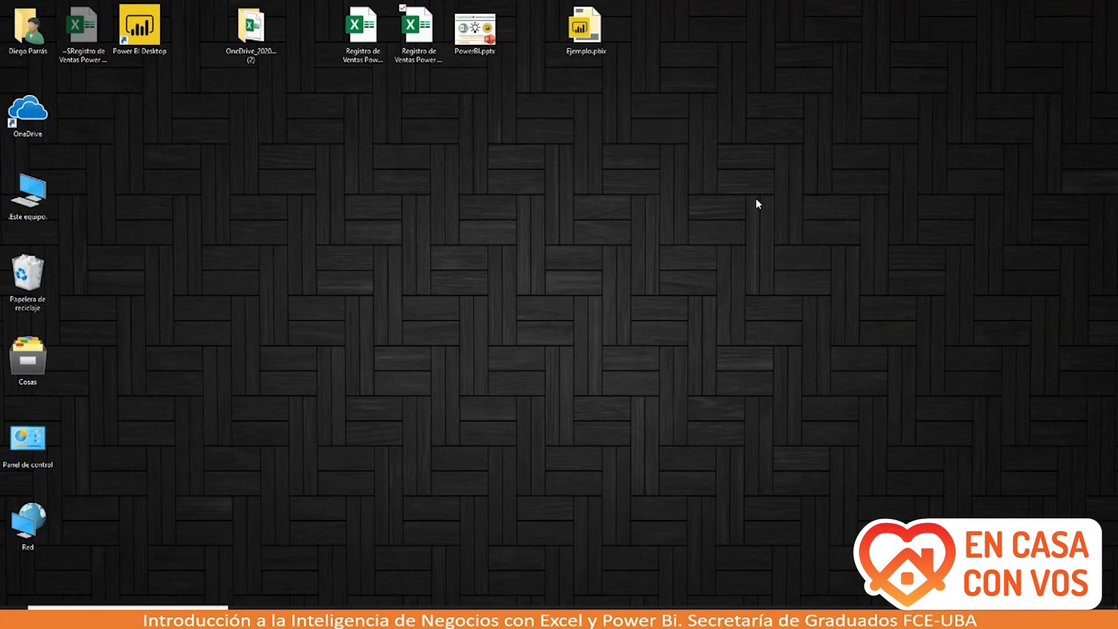
# Step: Launch Power BI Desktop from the desktop shortcut and dismiss its welcome screen
pyautogui.doubleClick(160, 40)
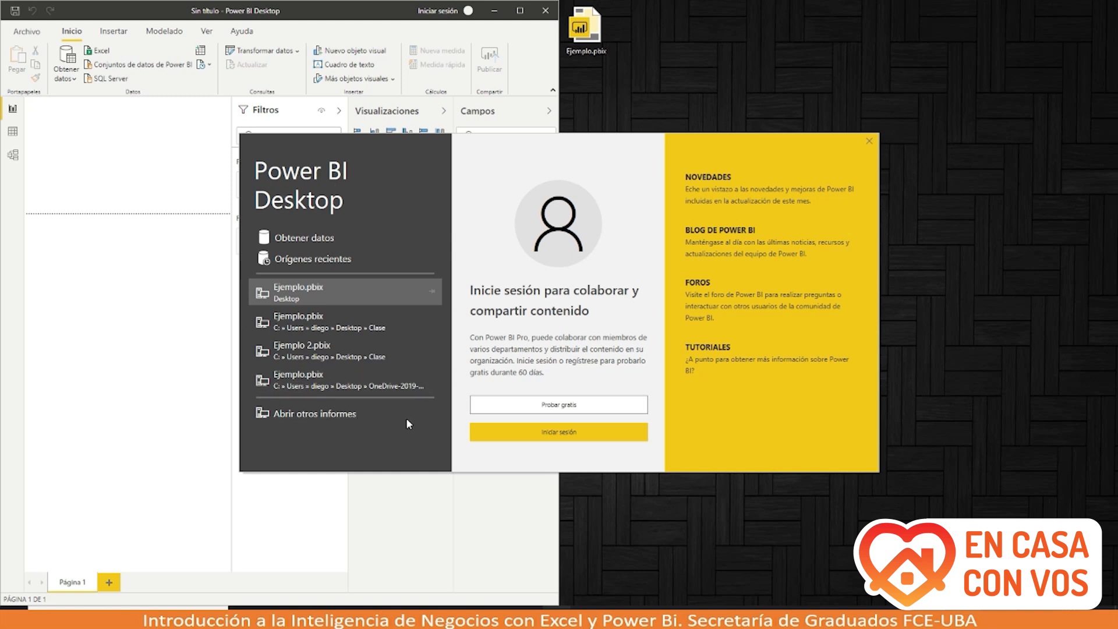
pyautogui.click(331, 241)
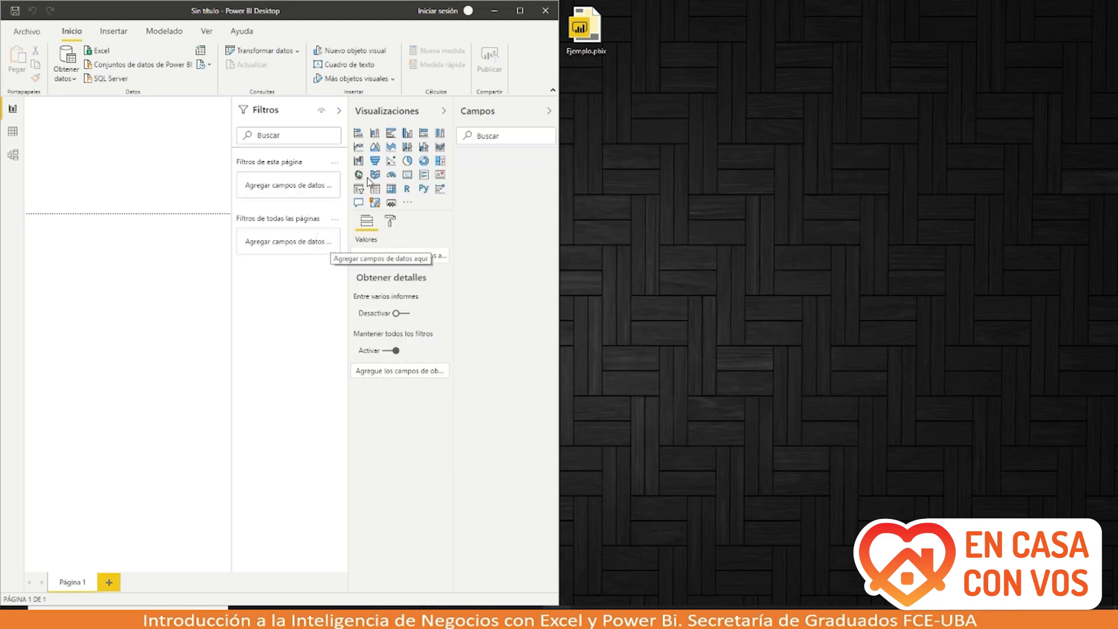
# Step: Try maximizing the Power BI Desktop window, then minimize it
pyautogui.click(522, 12)
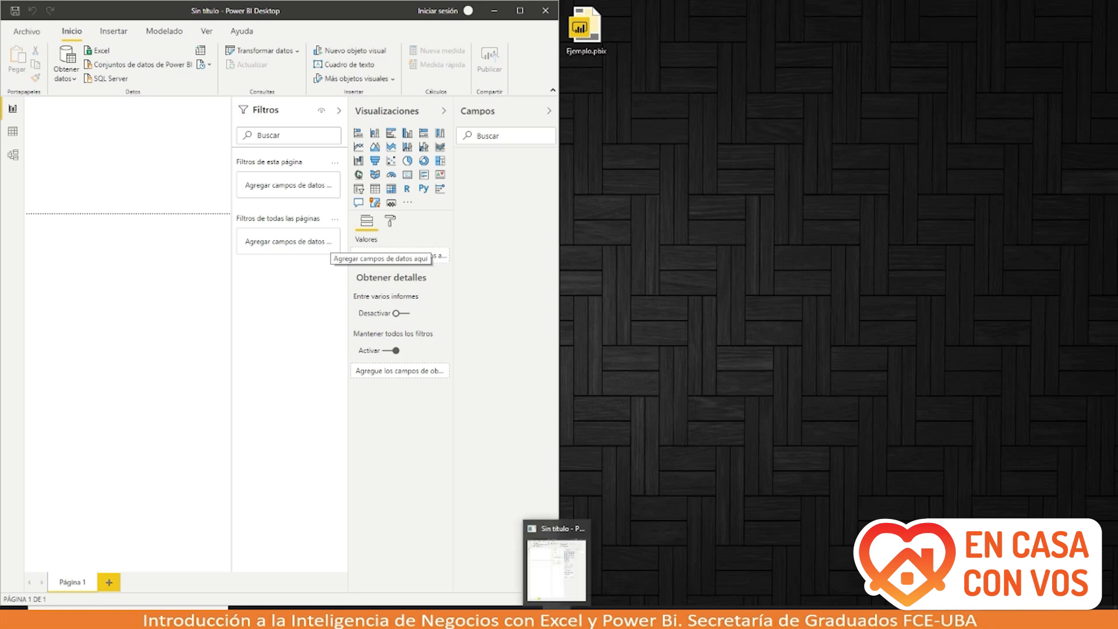
pyautogui.click(556, 619)
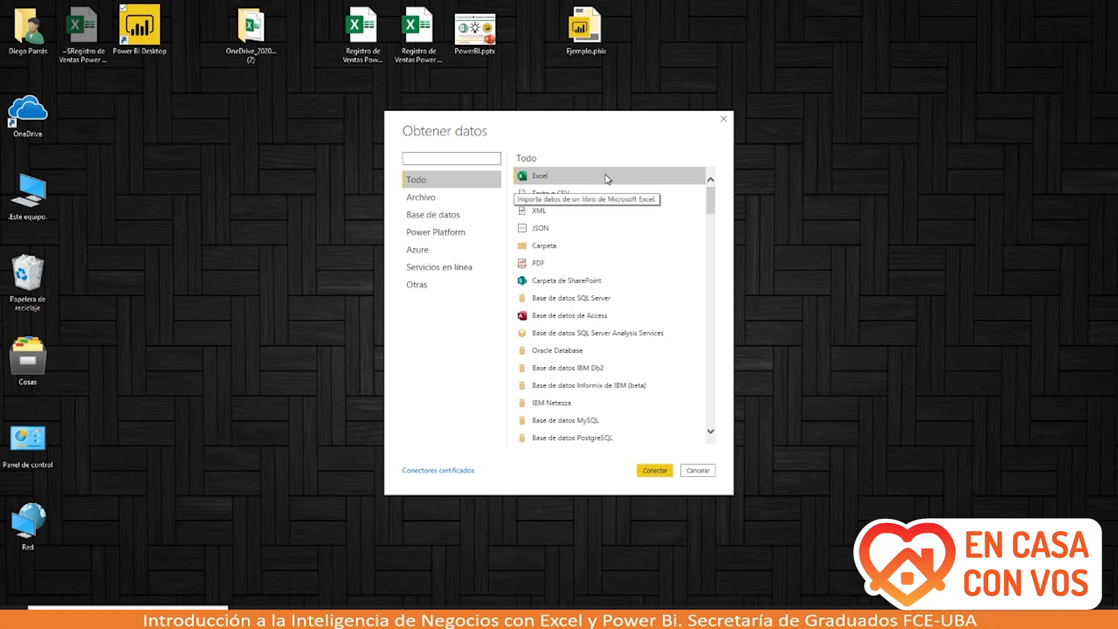
# Step: Connect to Excel and open Registro de Ventas Power BI (Sin Formato).xlsx as the data source
pyautogui.click(649, 472)
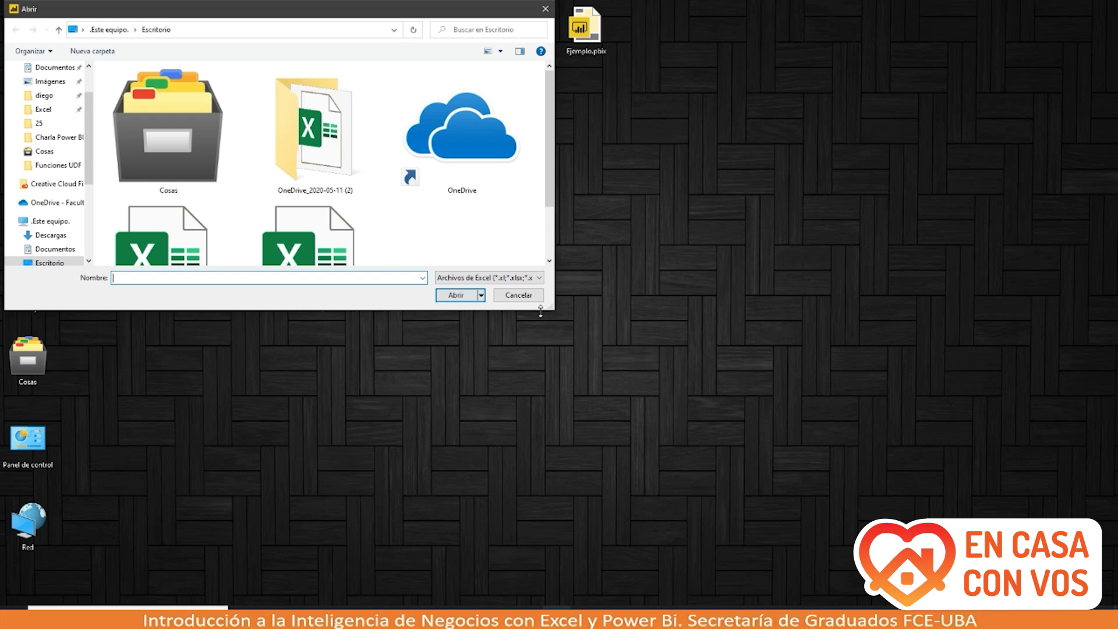
pyautogui.moveTo(541, 310); pyautogui.dragTo(538, 447)
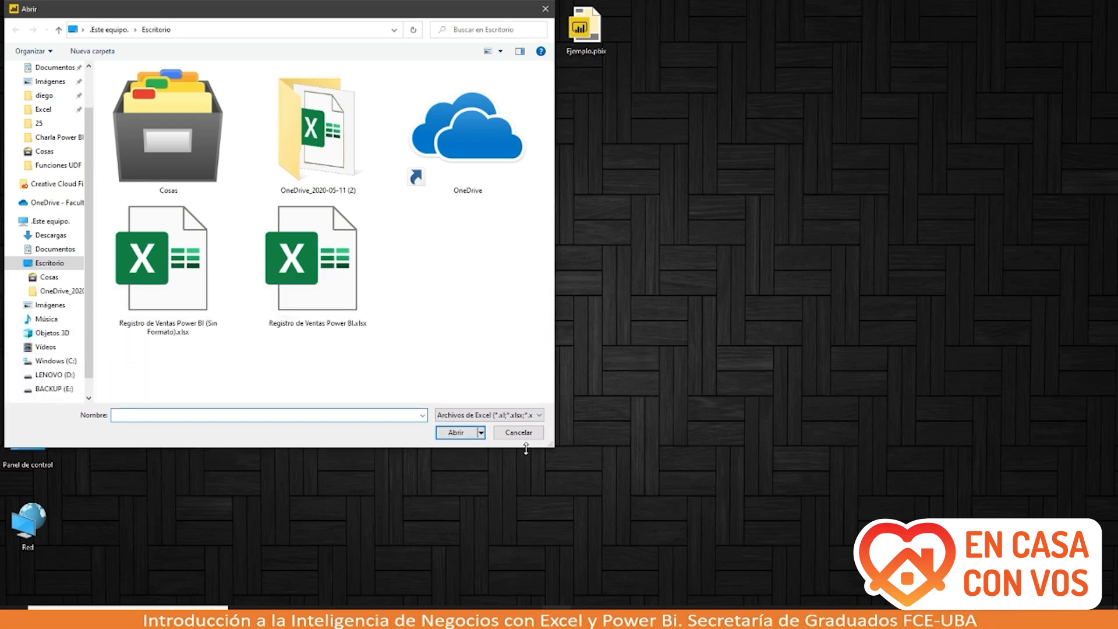
pyautogui.click(211, 327)
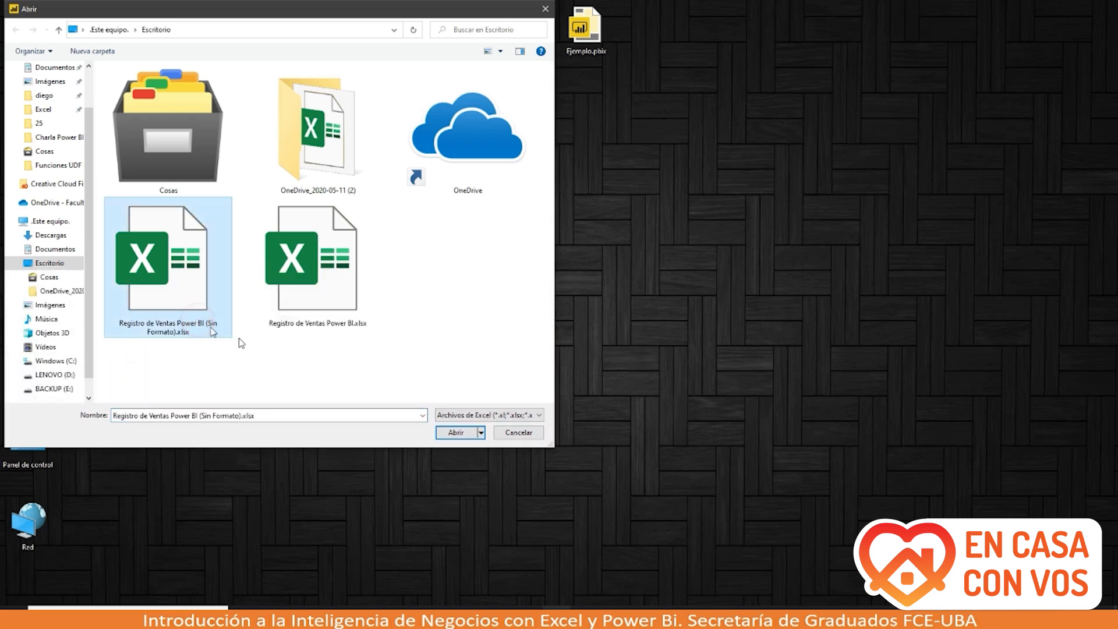
pyautogui.click(448, 431)
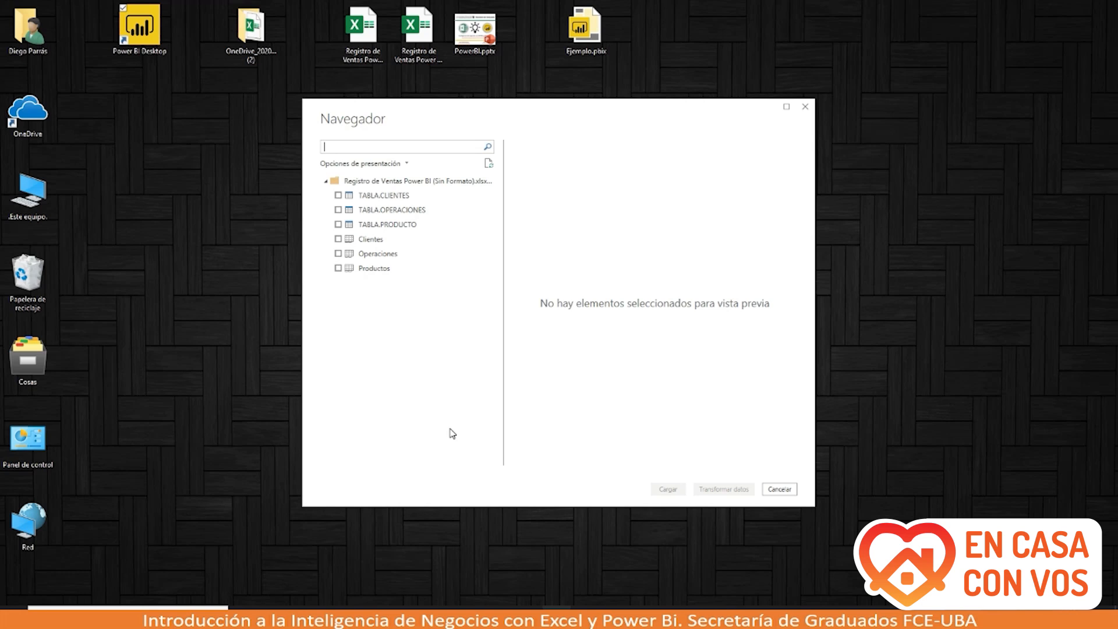
pyautogui.moveTo(532, 117); pyautogui.dragTo(417, 140)
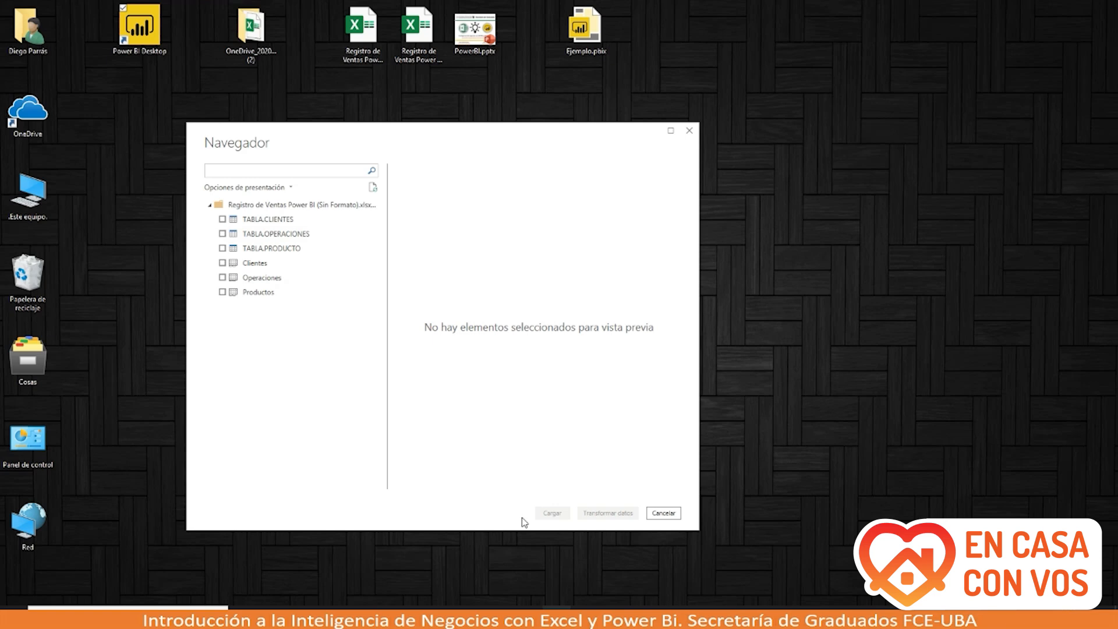
pyautogui.click(527, 613)
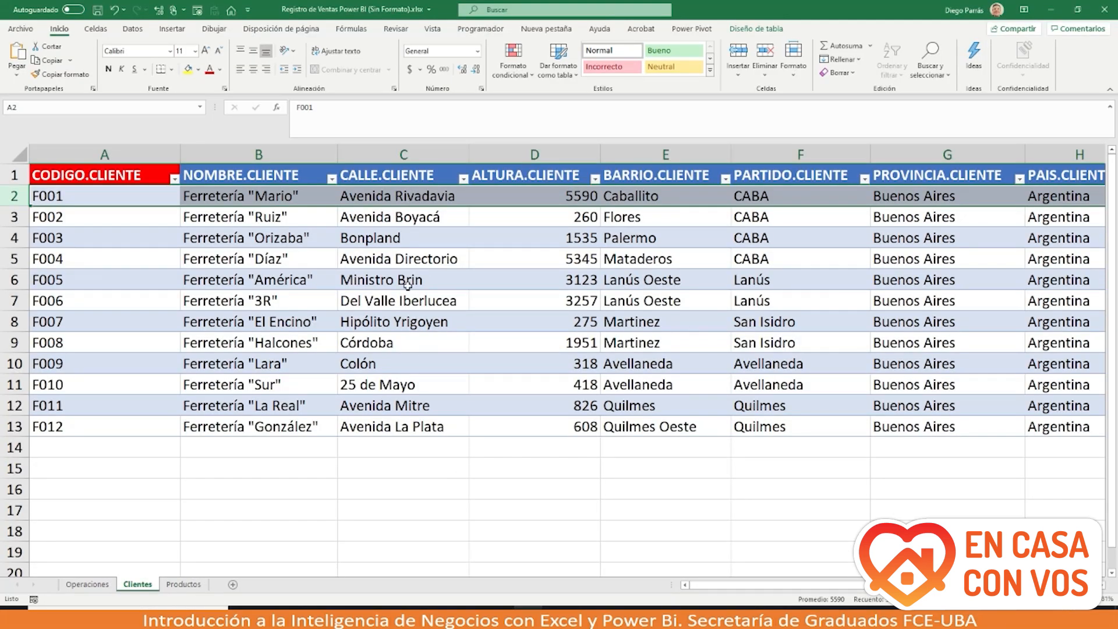
# Step: Select client data on the Clientes sheet and show the TABLA.CLIENTES name in Table Design
pyautogui.moveTo(122, 177); pyautogui.dragTo(524, 355)
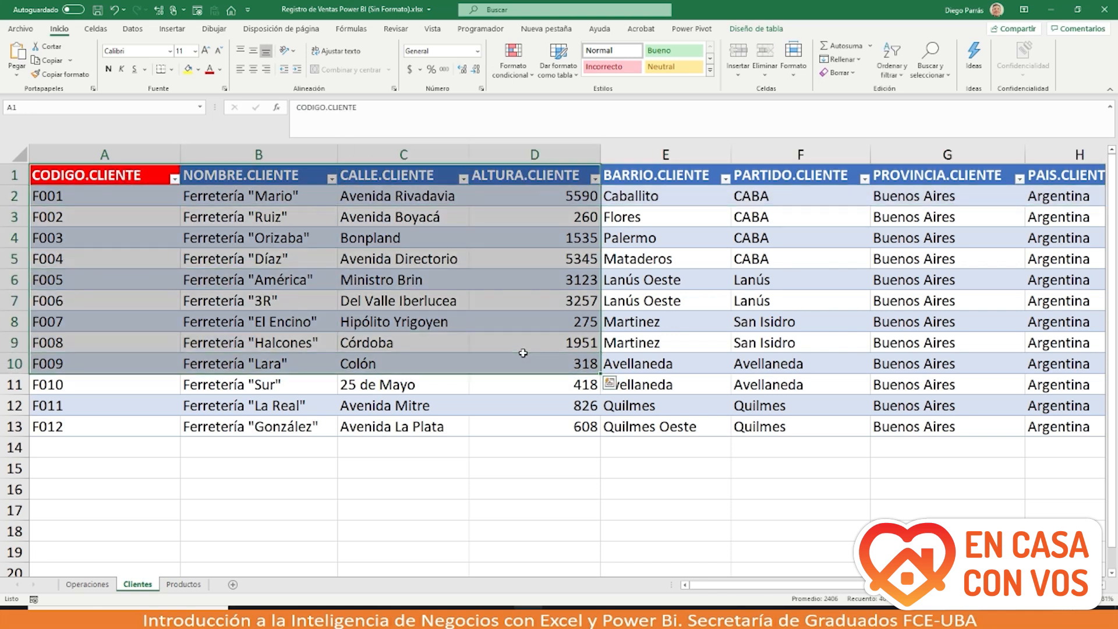
pyautogui.click(437, 465)
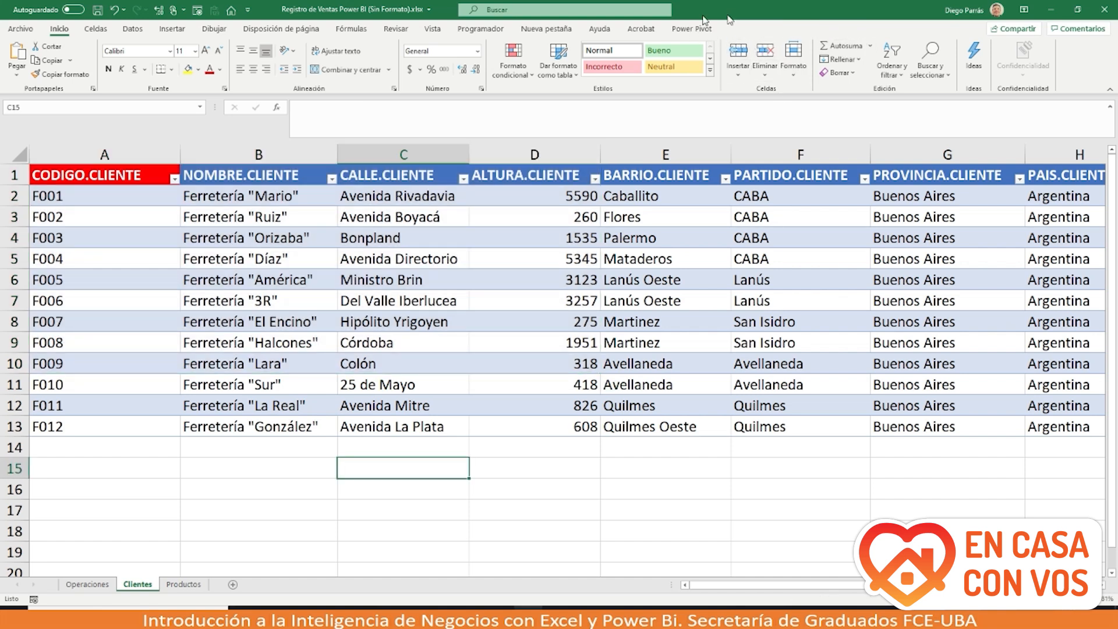
pyautogui.click(198, 265)
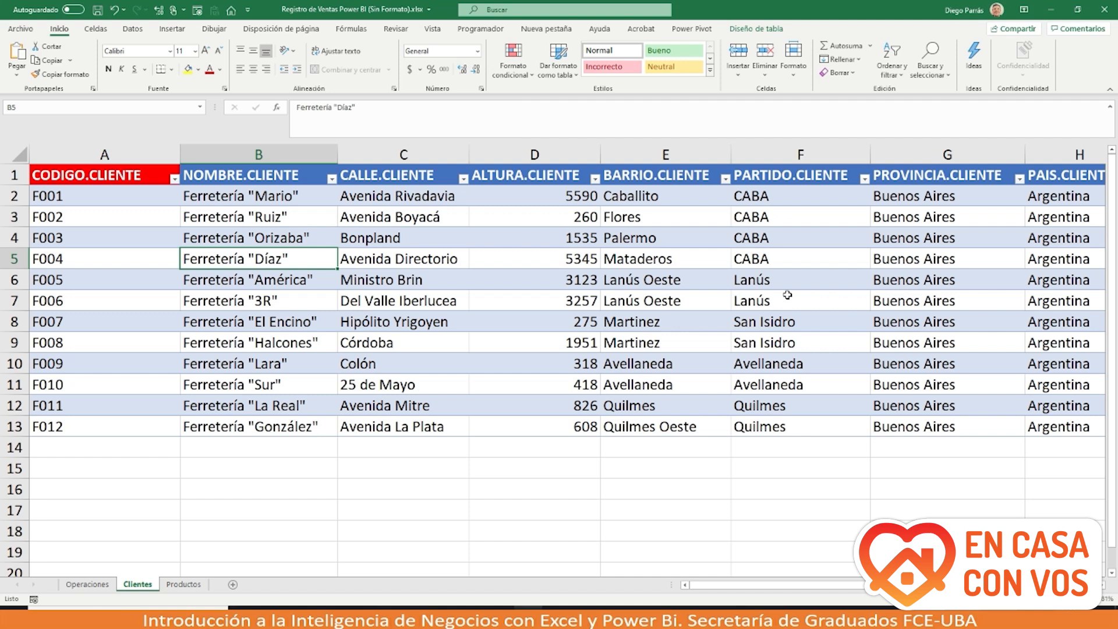
pyautogui.click(765, 29)
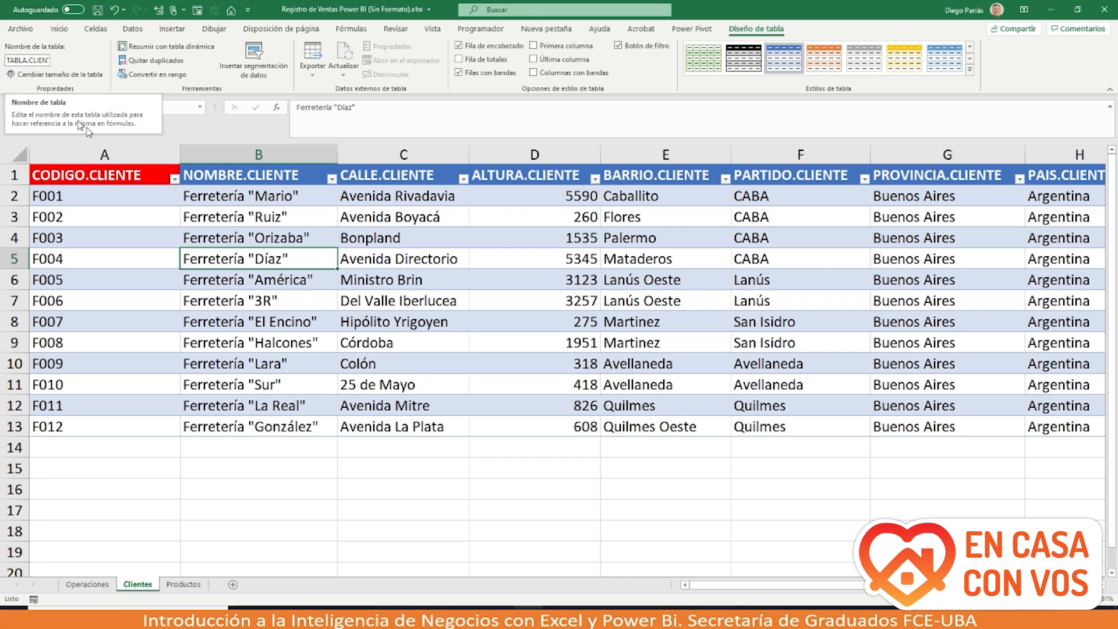
pyautogui.click(220, 474)
pyautogui.moveTo(306, 297); pyautogui.dragTo(350, 405)
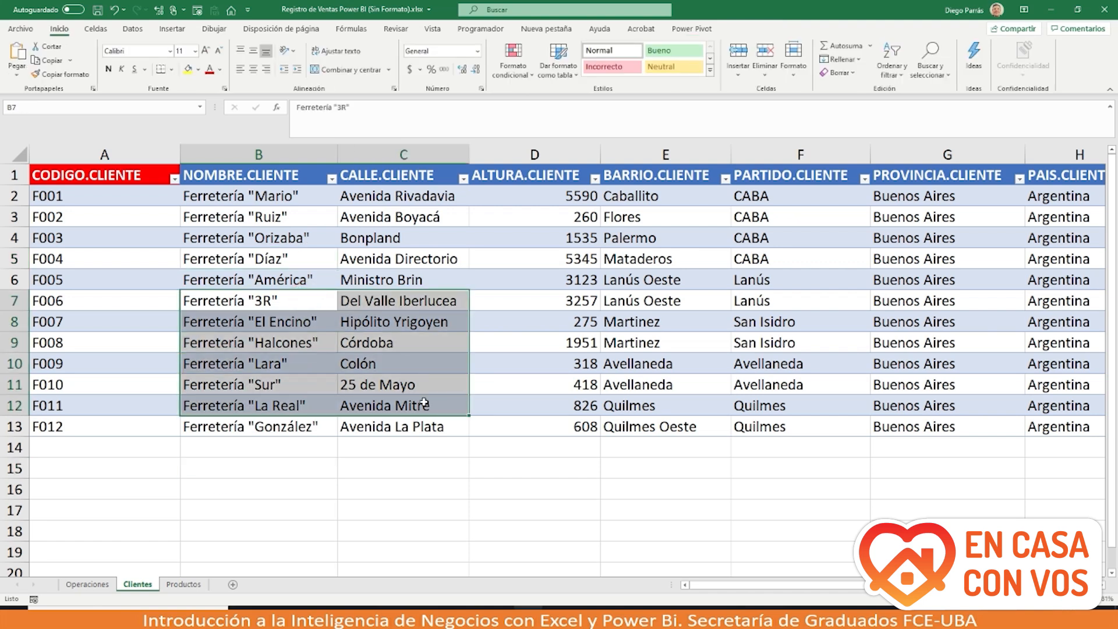
pyautogui.click(174, 29)
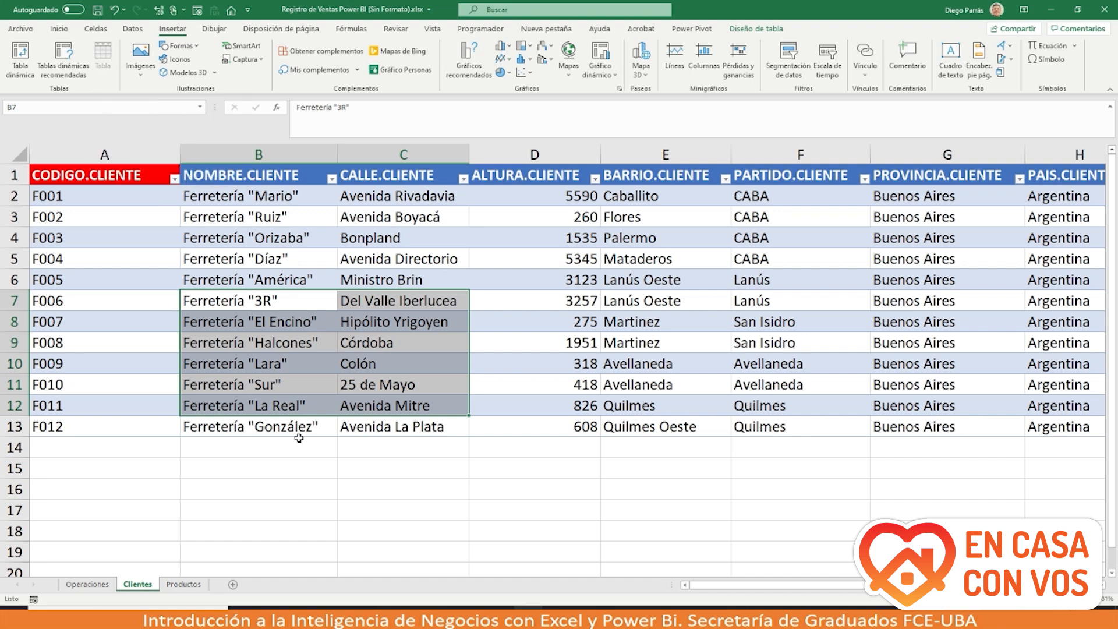
pyautogui.click(294, 456)
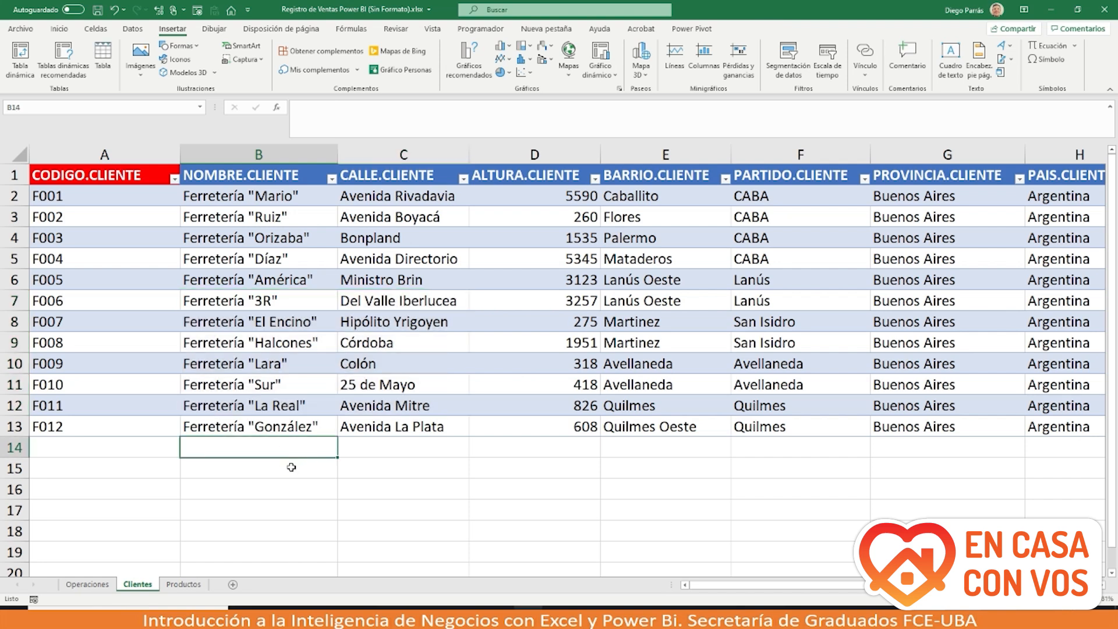
pyautogui.click(291, 467)
pyautogui.write('2')
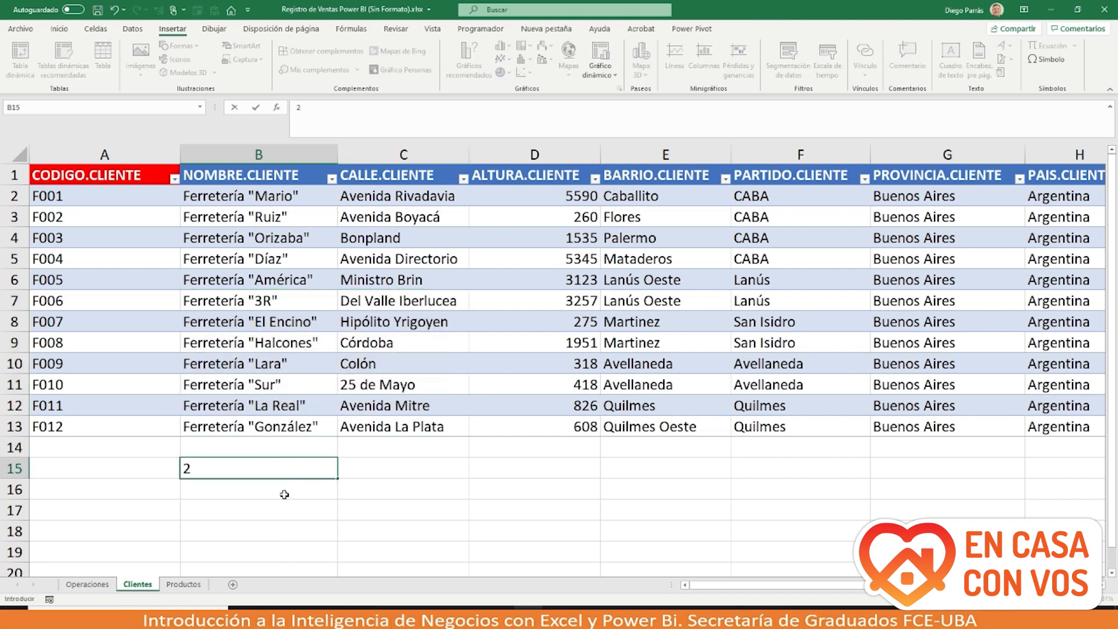
pyautogui.press('Return')
pyautogui.write('2')
pyautogui.click(363, 474)
pyautogui.write('2')
pyautogui.press('Return')
pyautogui.write('2')
pyautogui.click(304, 528)
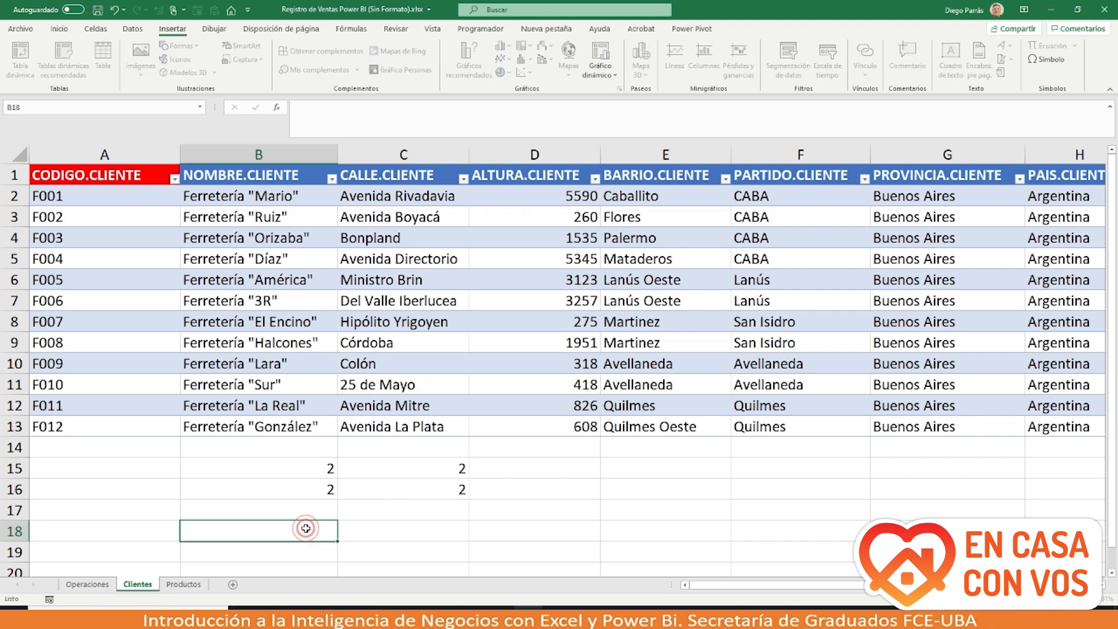
pyautogui.click(302, 466)
pyautogui.moveTo(302, 466); pyautogui.dragTo(357, 489)
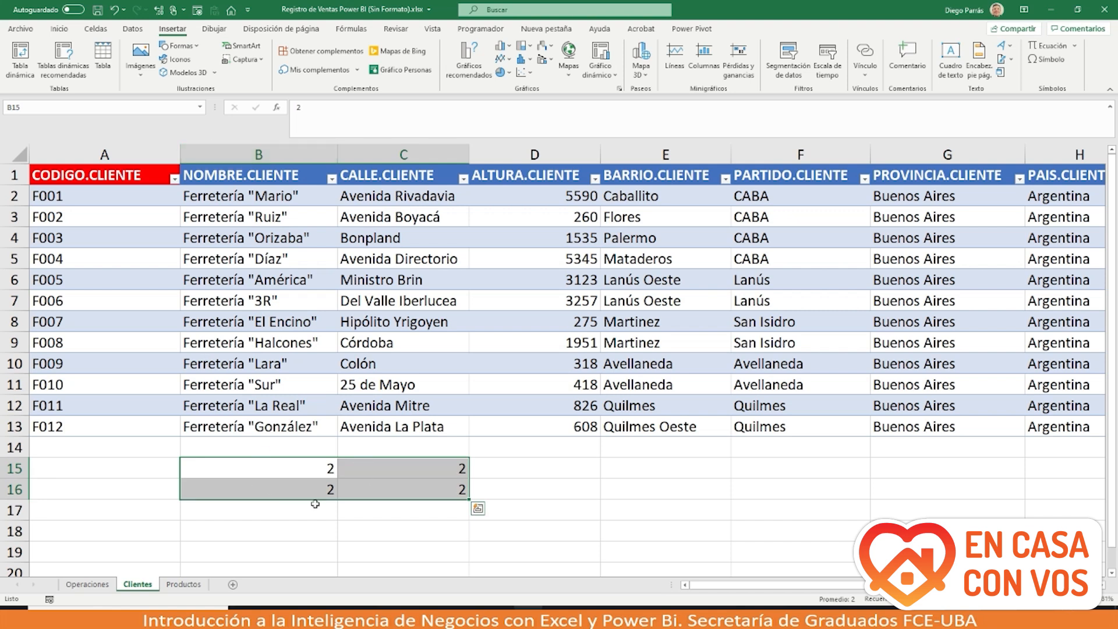
pyautogui.click(102, 61)
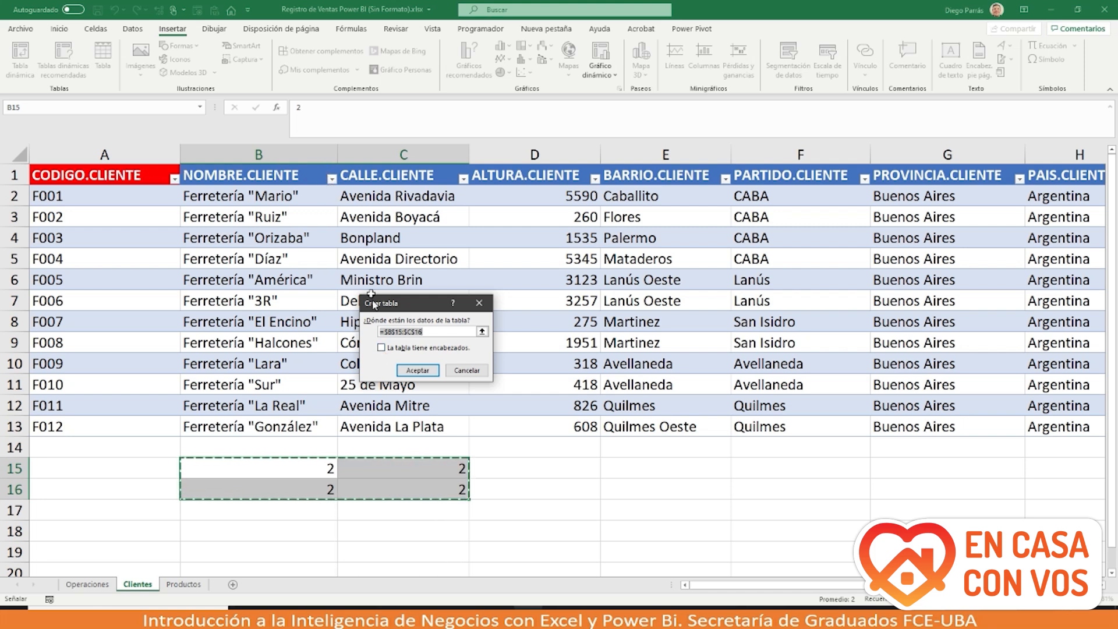
pyautogui.click(389, 349)
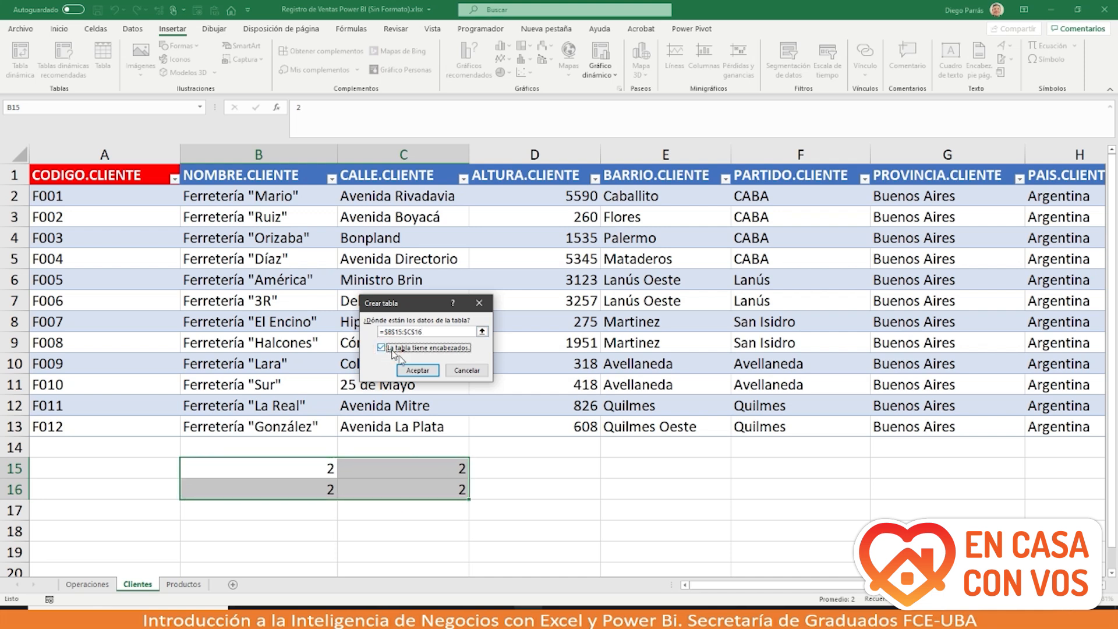
pyautogui.click(417, 370)
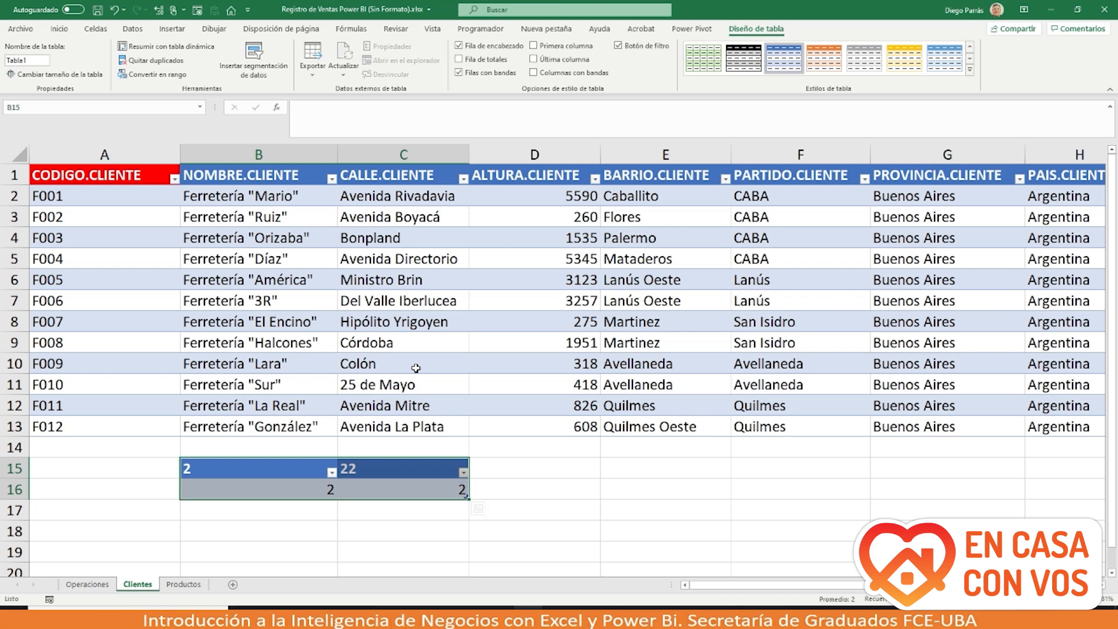
pyautogui.hotkey('ctrl', 'z')
pyautogui.press('Delete')
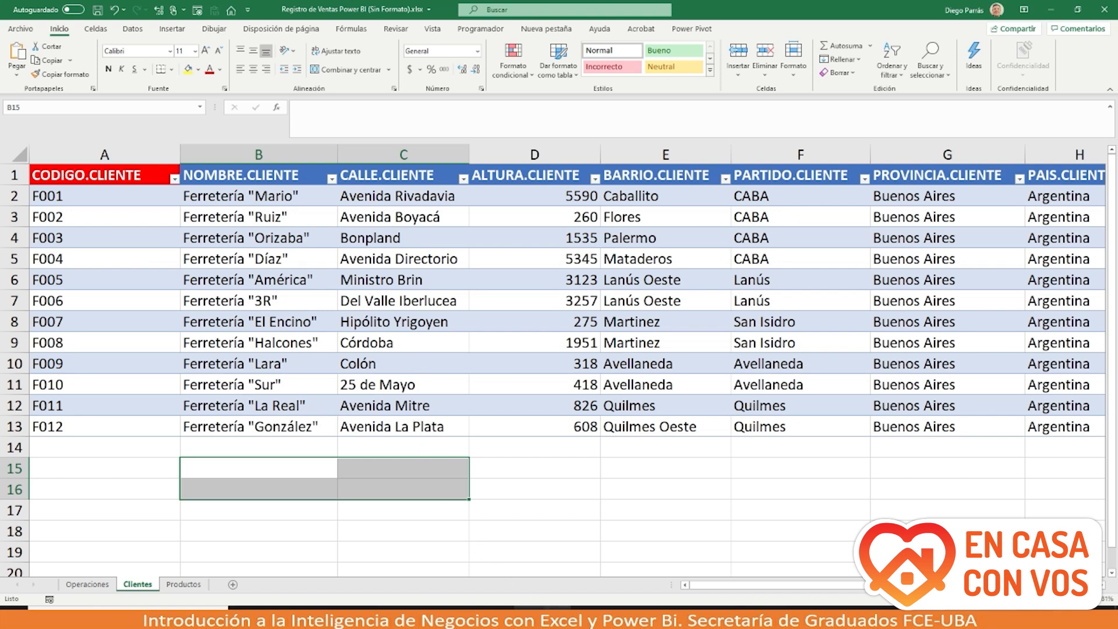
pyautogui.rightClick(558, 621)
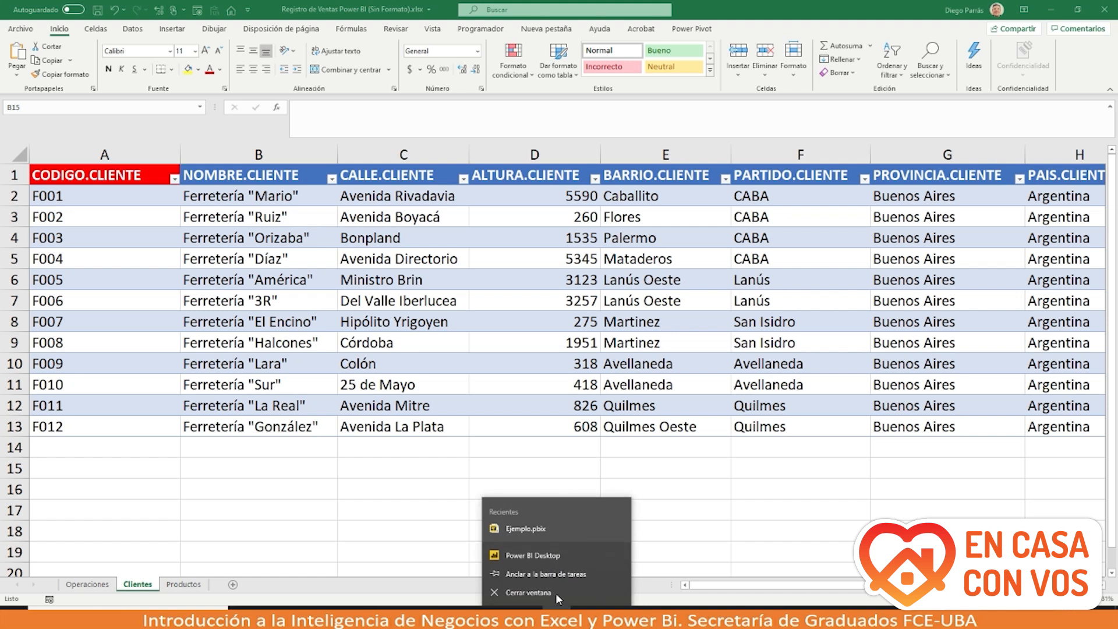
# Step: Bring Power BI Desktop forward, minimize the Excel workbook and close the welcome screen
pyautogui.click(558, 556)
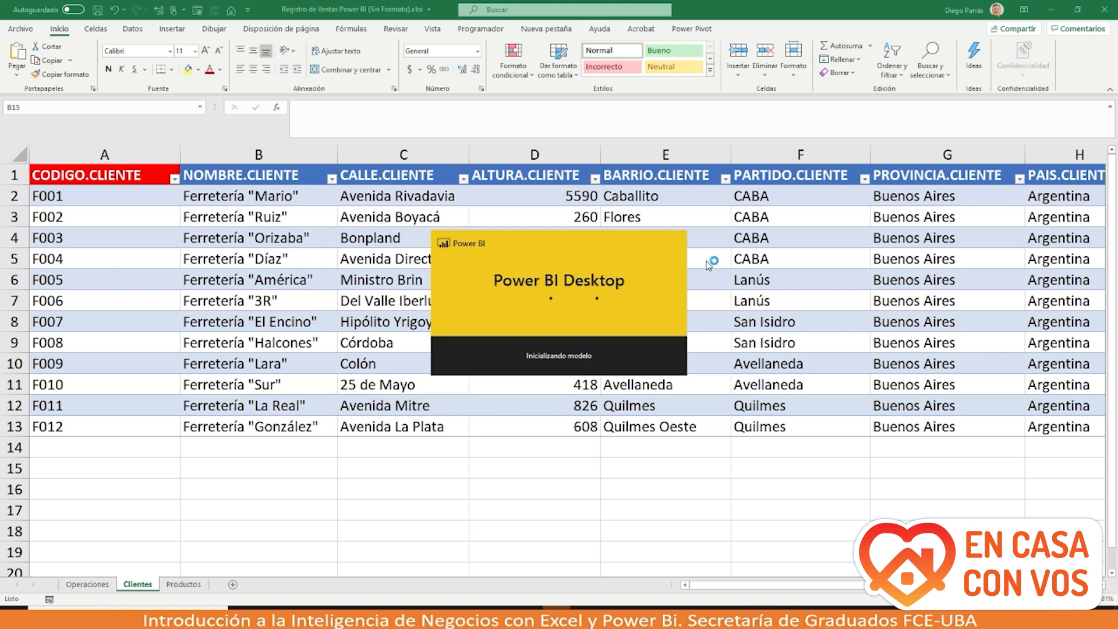
pyautogui.click(1051, 13)
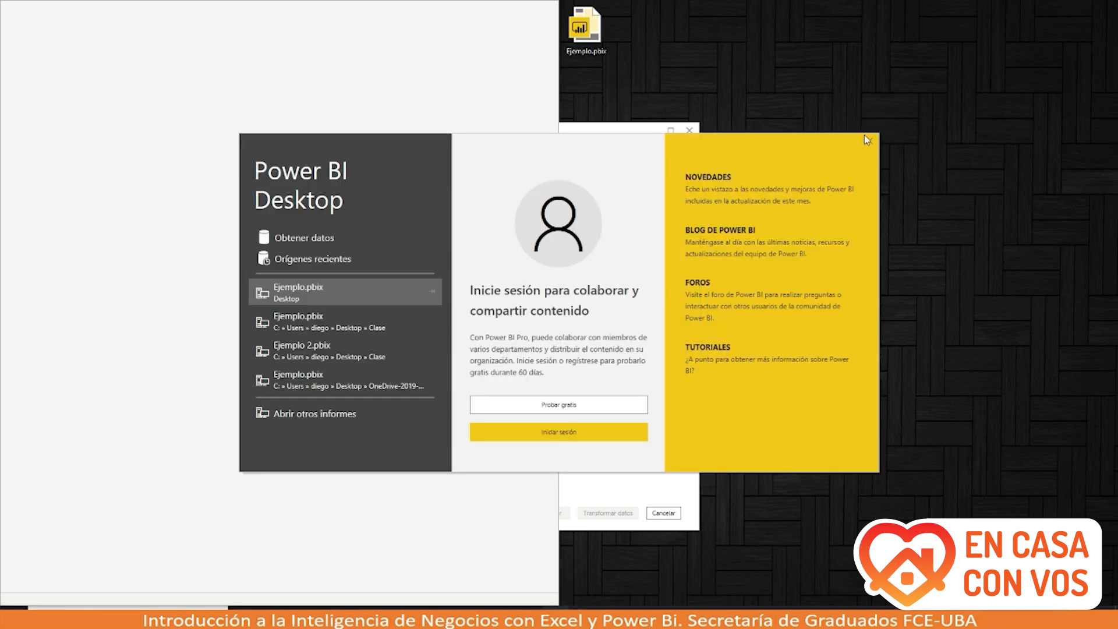
pyautogui.click(866, 142)
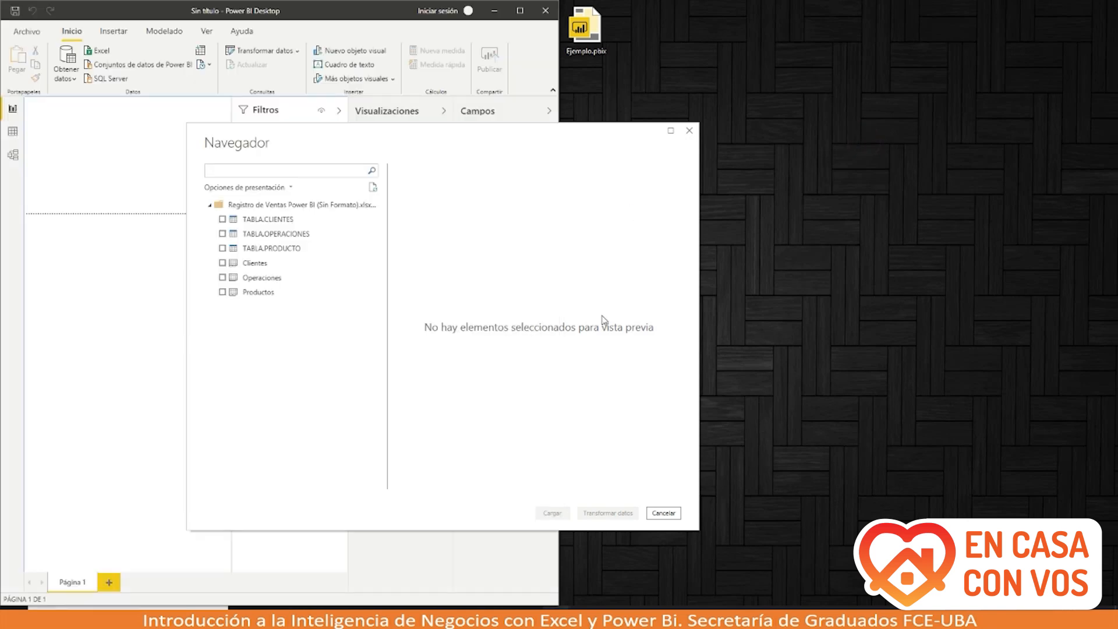
pyautogui.moveTo(585, 578)
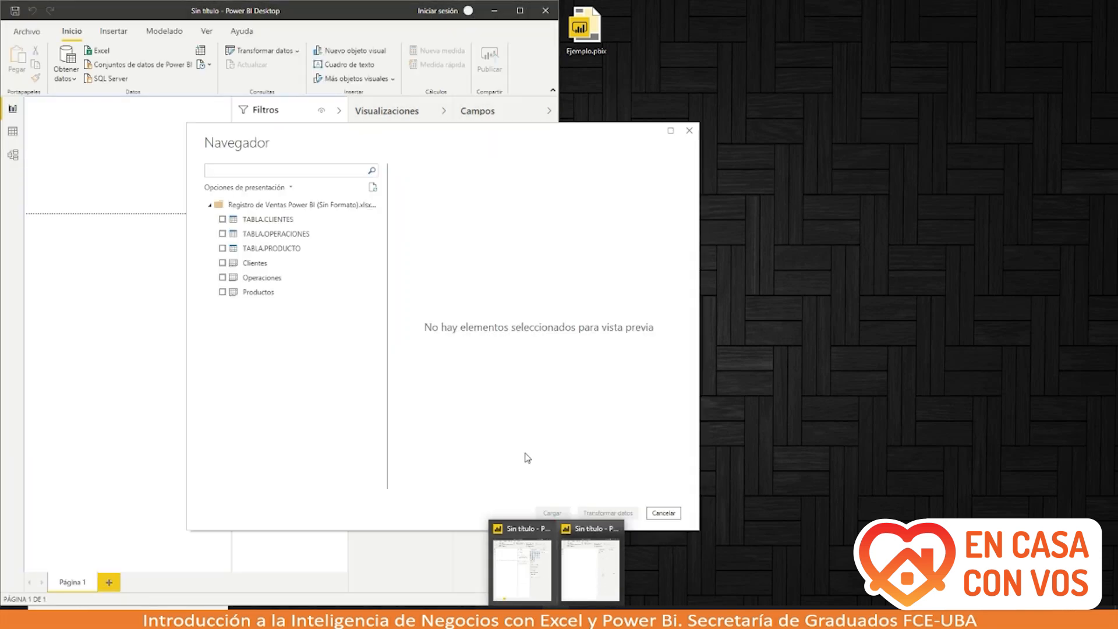
pyautogui.click(459, 427)
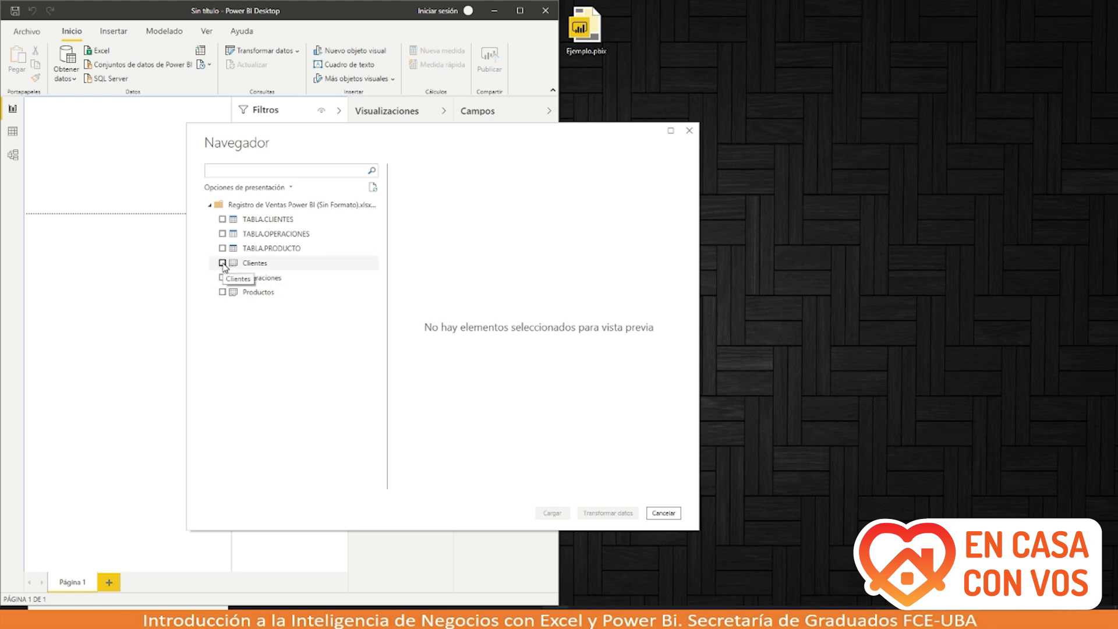
pyautogui.click(223, 224)
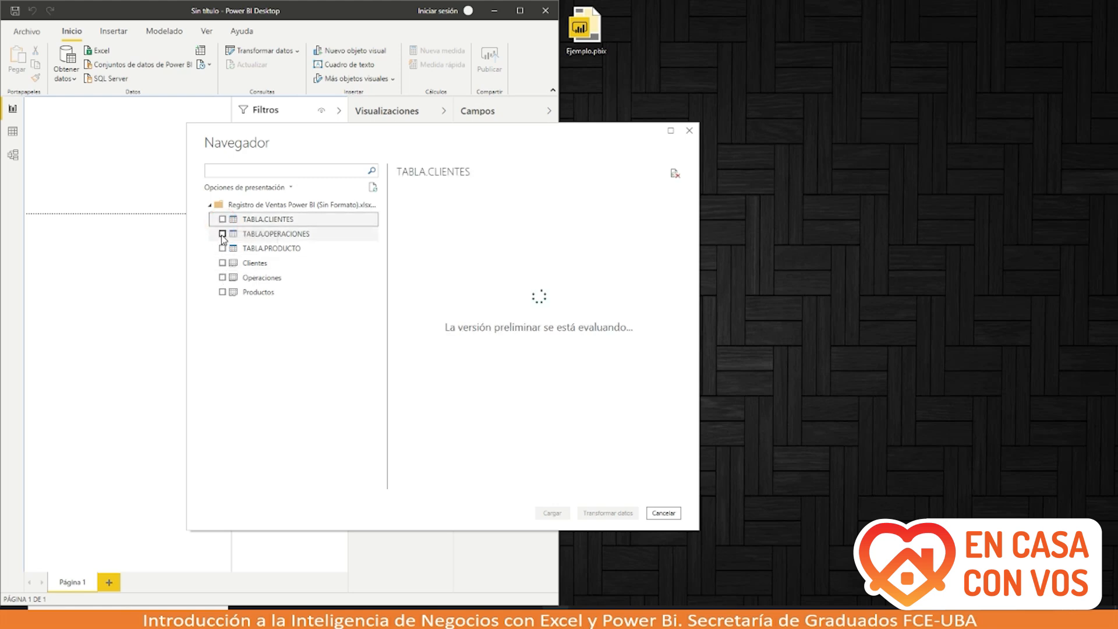
# Step: Tick TABLA.OPERACIONES, TABLA.CLIENTES and TABLA.PRODUCTO in Navegador and load all three
pyautogui.click(223, 235)
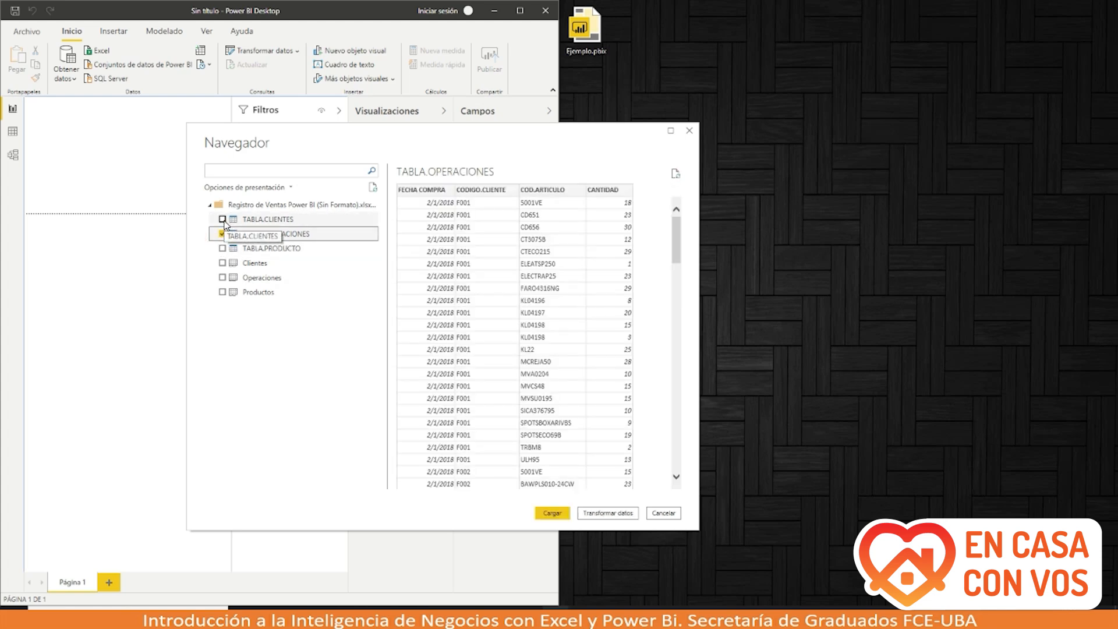
pyautogui.click(222, 220)
pyautogui.click(223, 249)
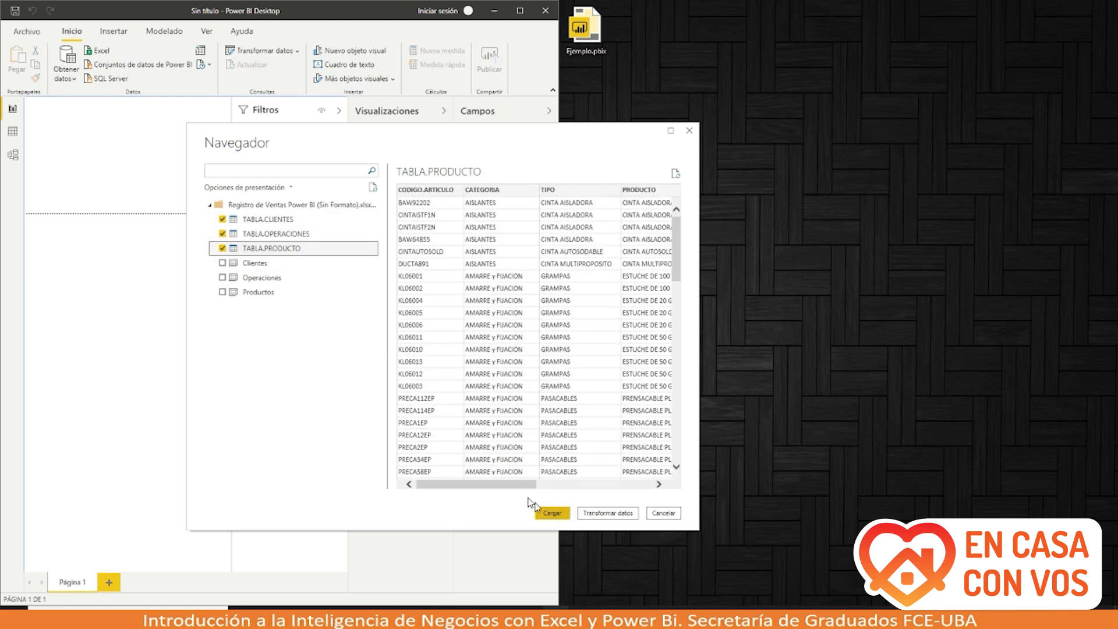
pyautogui.moveTo(515, 487); pyautogui.dragTo(656, 494)
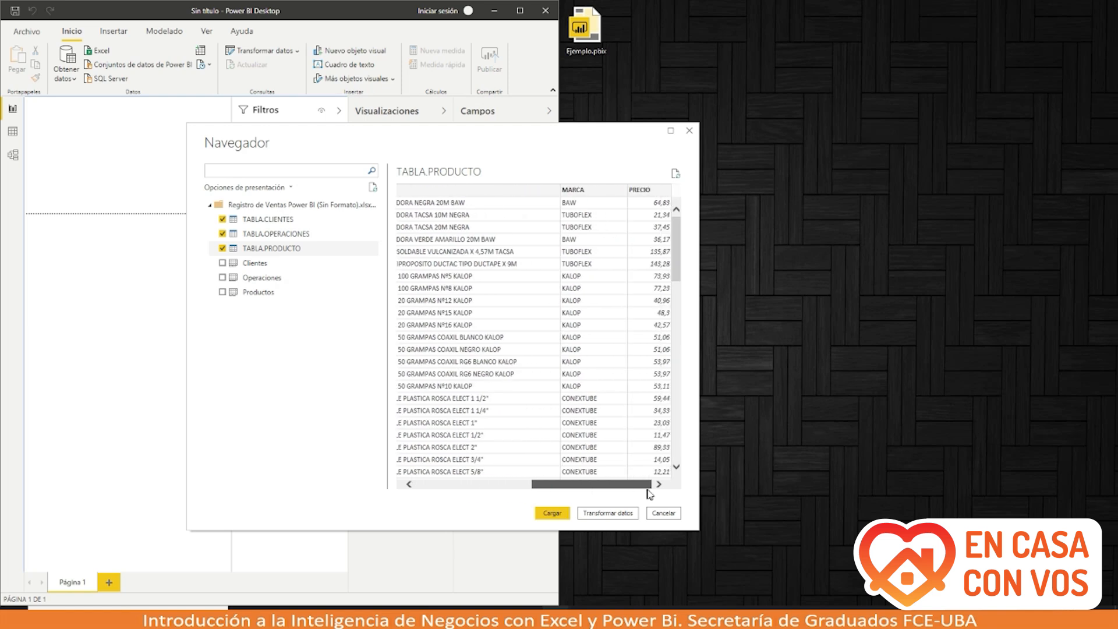
pyautogui.click(557, 516)
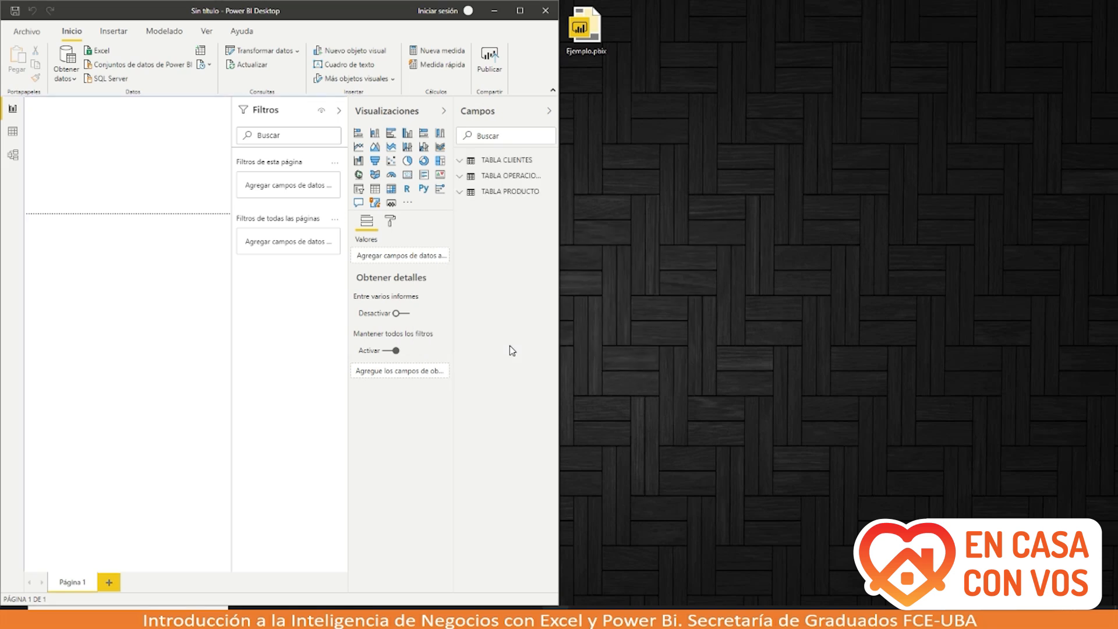
# Step: Maximize Power BI and expand TABLA CLIENTES, TABLA OPERACIONES and TABLA PRODUCTO in Campos
pyautogui.click(520, 13)
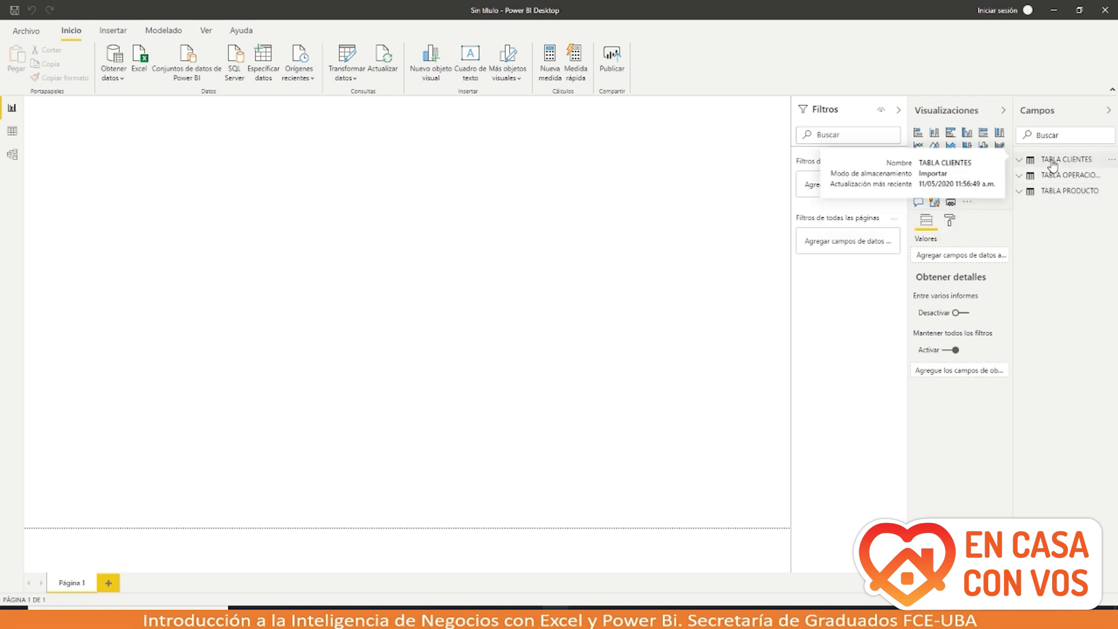
pyautogui.click(1020, 161)
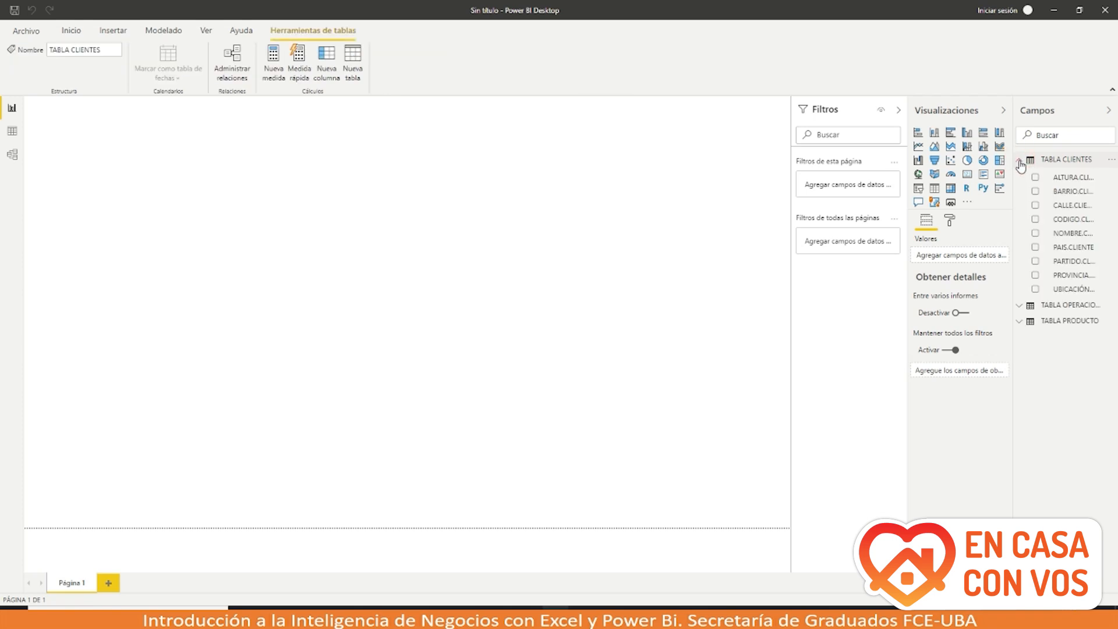
pyautogui.click(1020, 161)
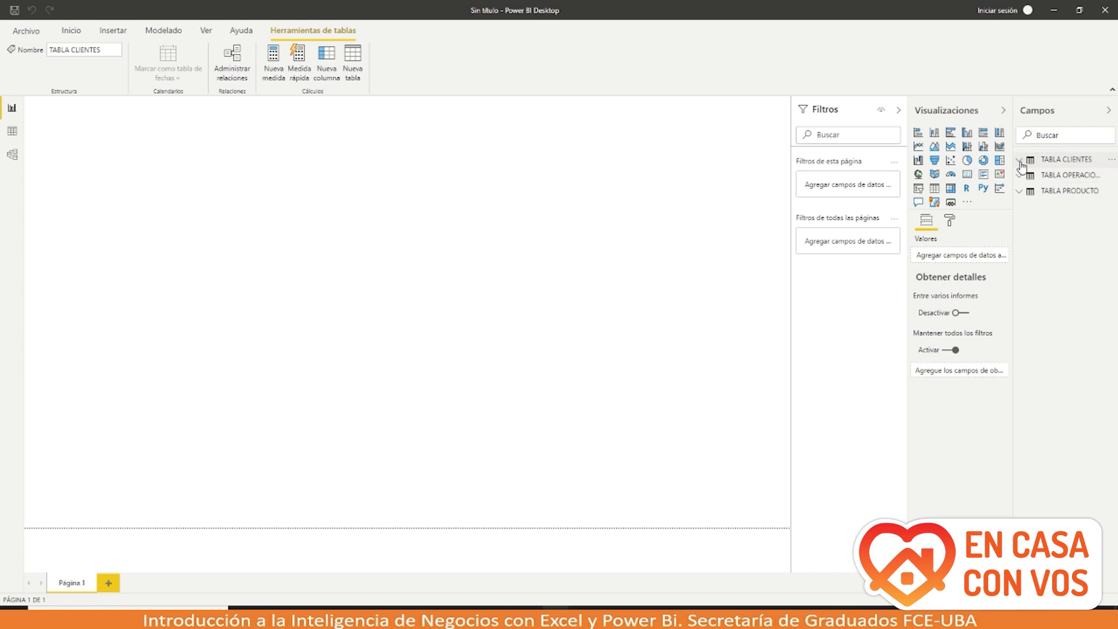
pyautogui.click(1020, 160)
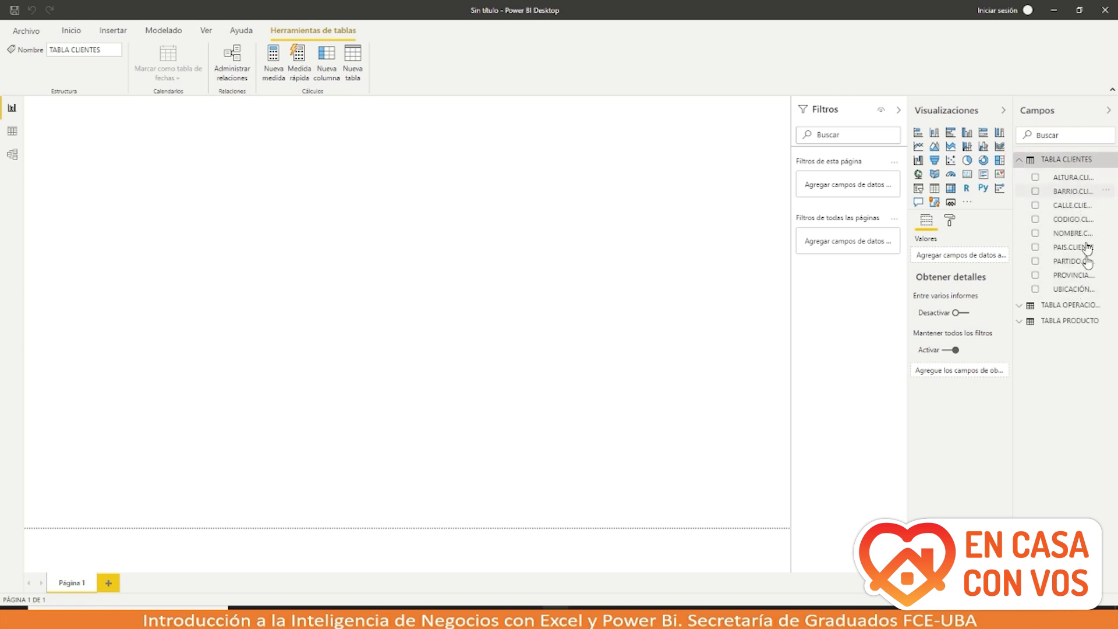
pyautogui.click(1020, 305)
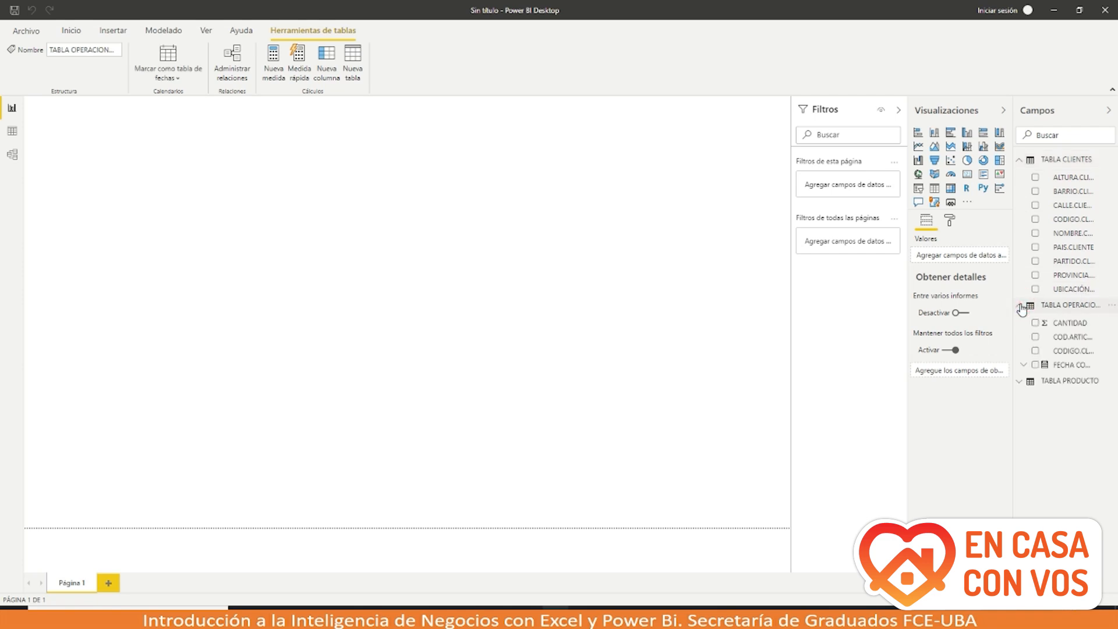
pyautogui.click(1020, 382)
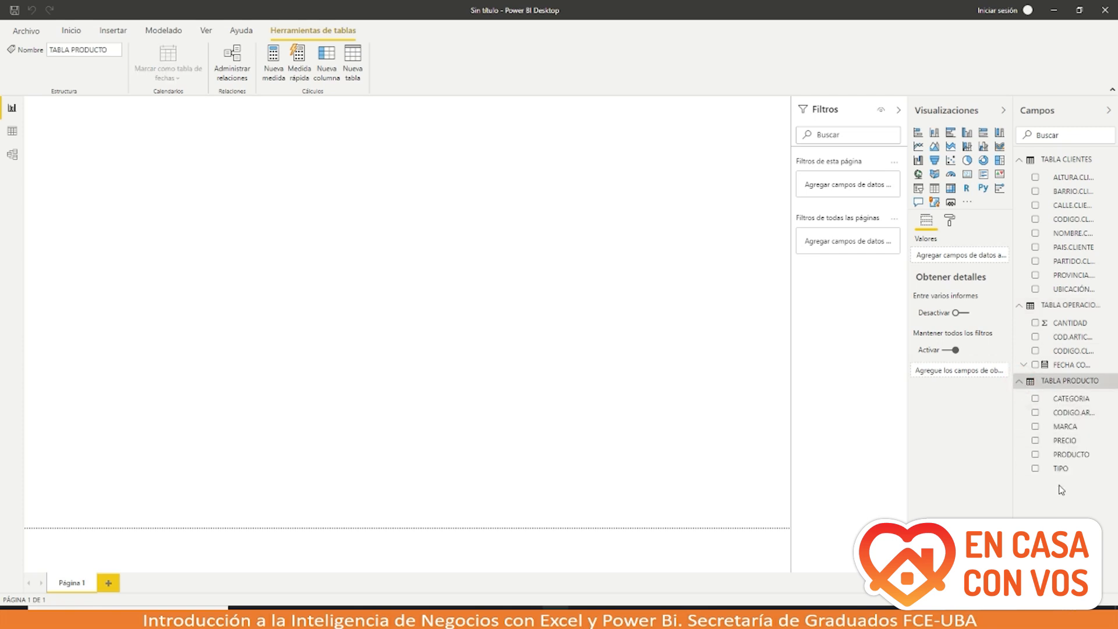
pyautogui.click(968, 487)
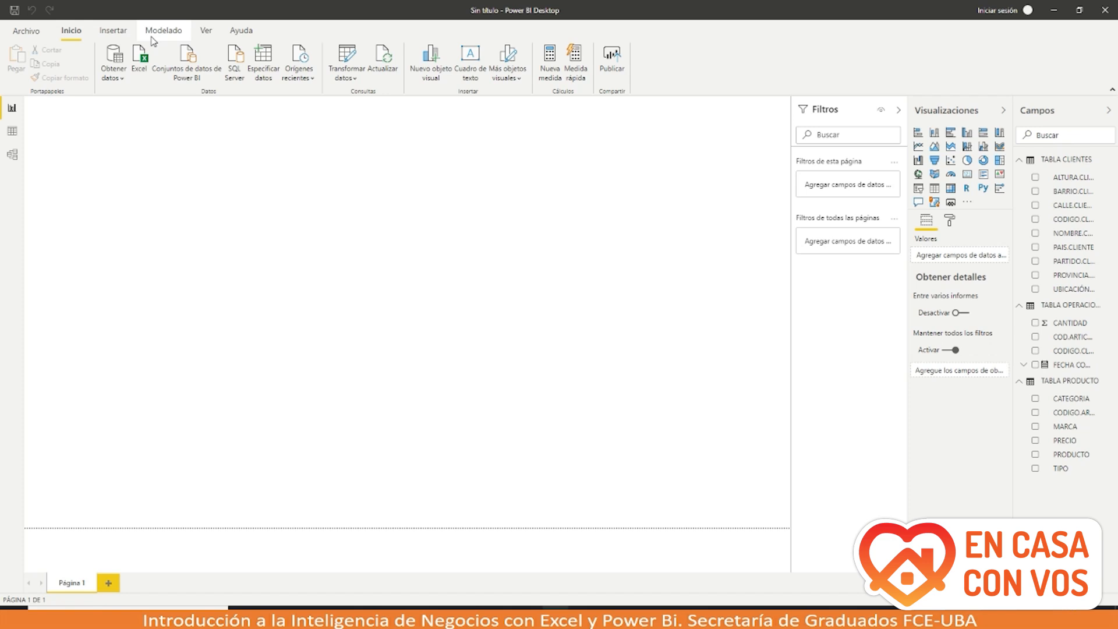
# Step: Move from the report view through the Datos view to the Modelo view
pyautogui.click(13, 109)
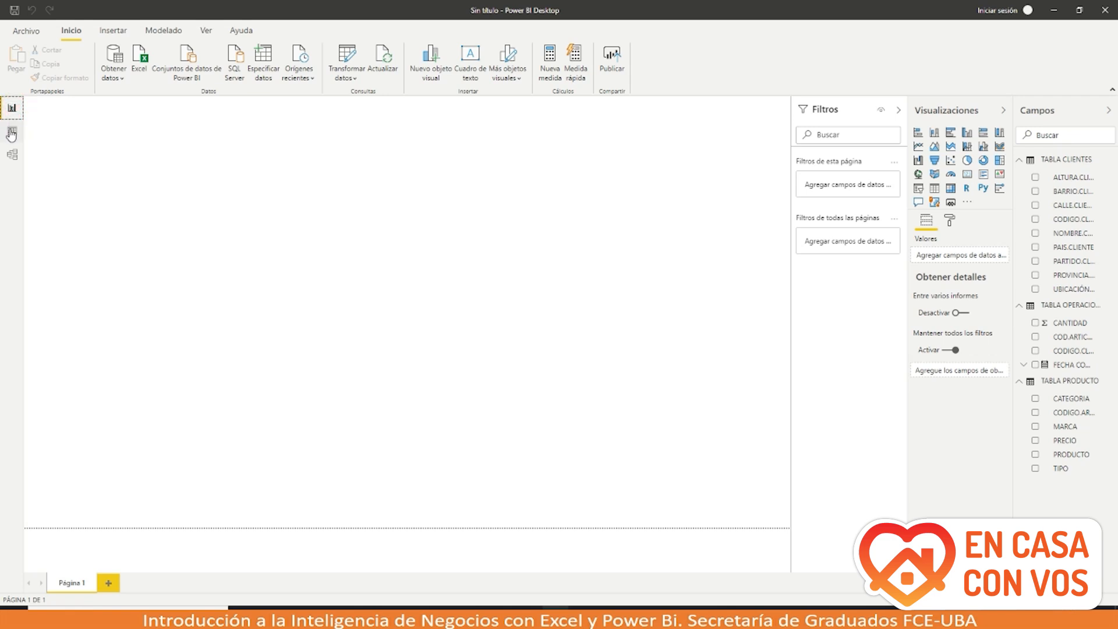
pyautogui.click(12, 133)
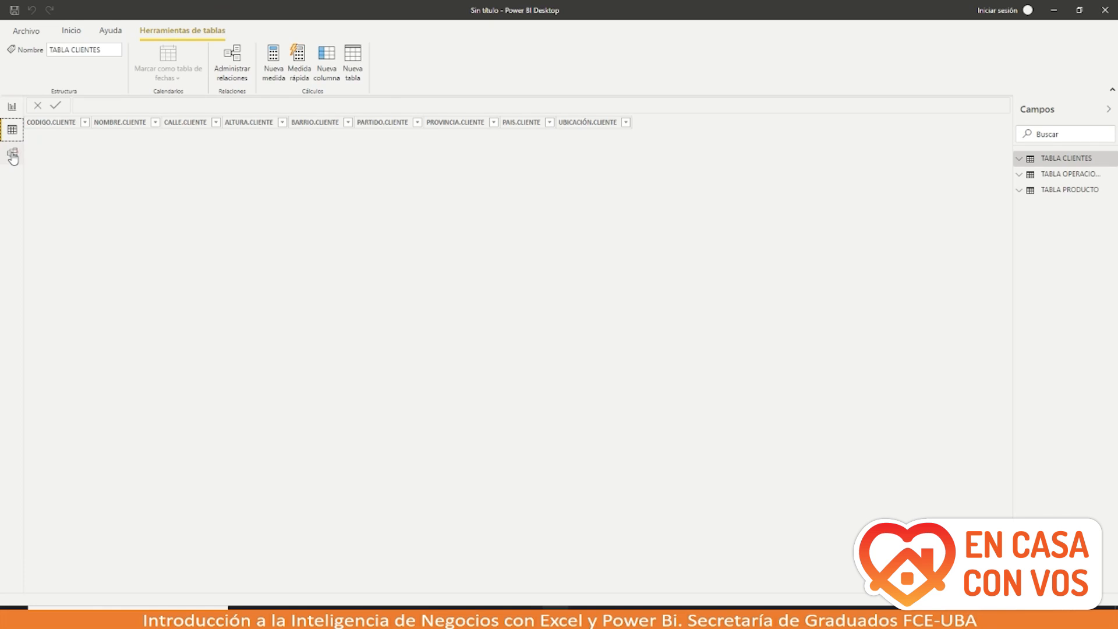
pyautogui.click(13, 153)
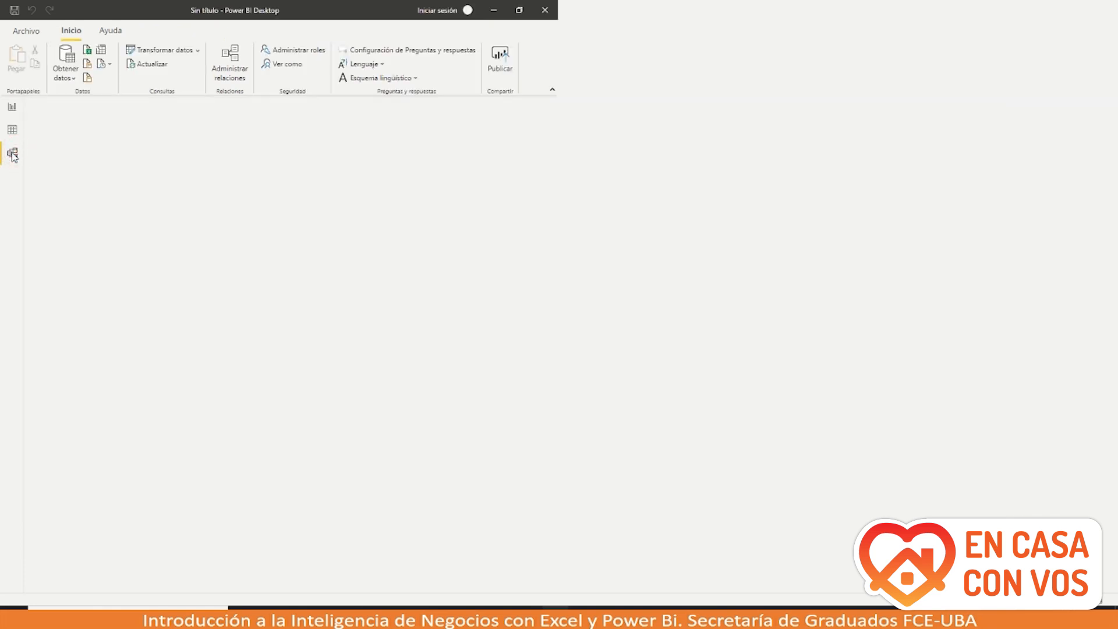
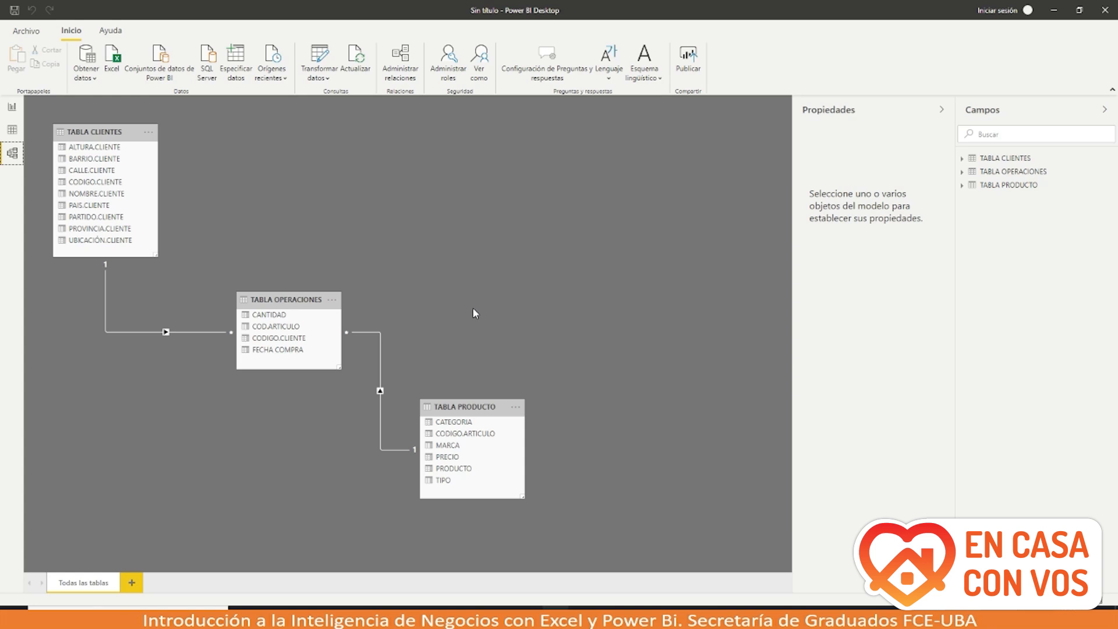
# Step: Delete the relationship line between TABLA CLIENTES and TABLA OPERACIONES in the model
pyautogui.rightClick(206, 332)
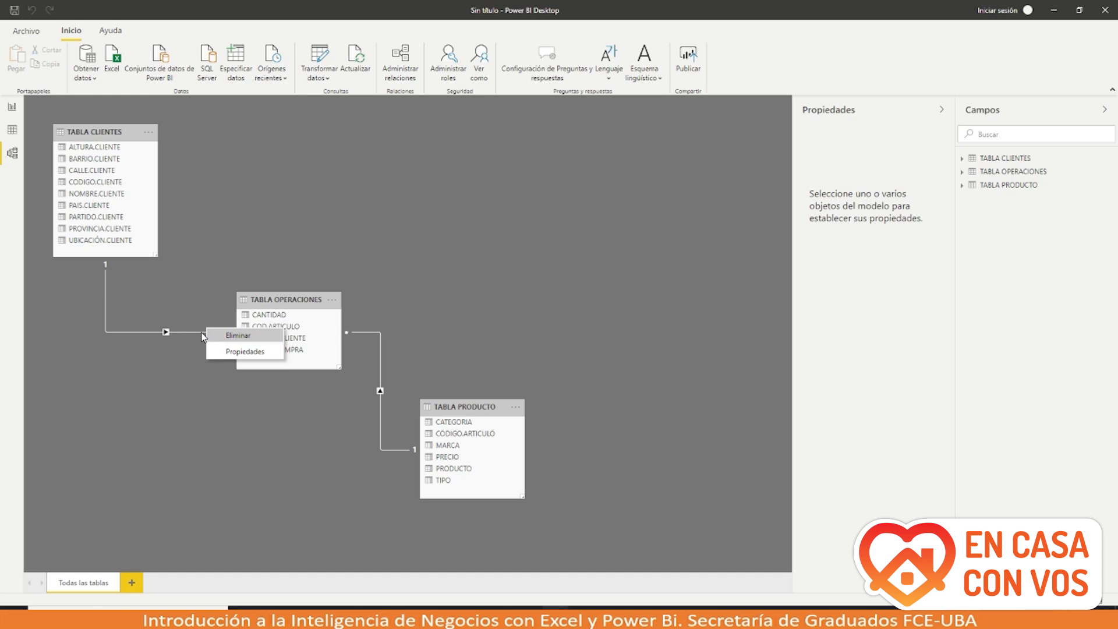
pyautogui.click(214, 336)
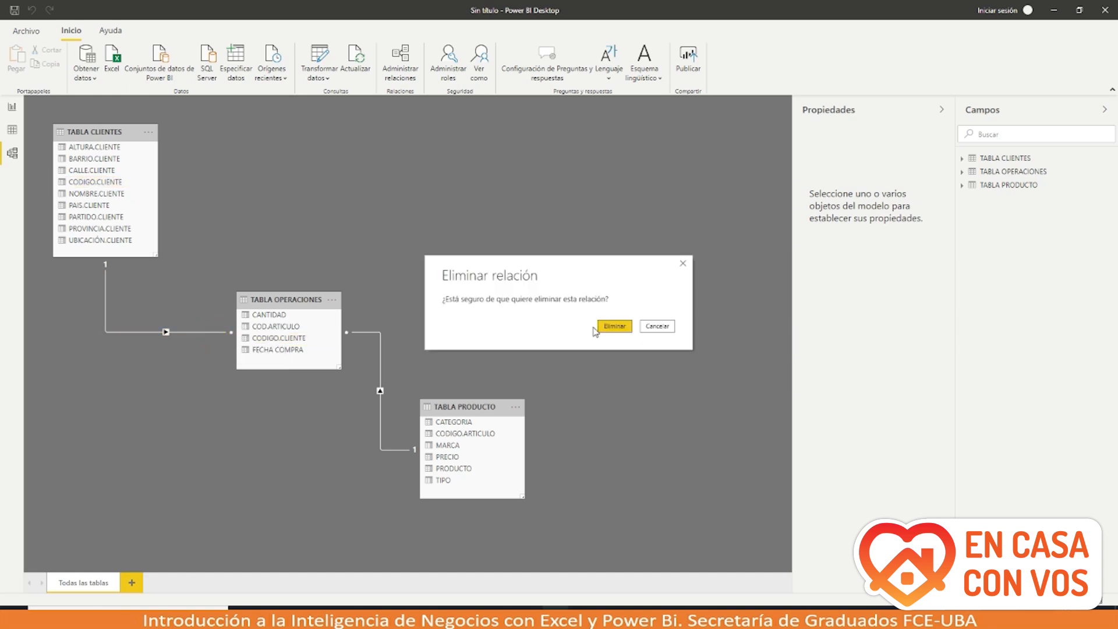
pyautogui.click(614, 328)
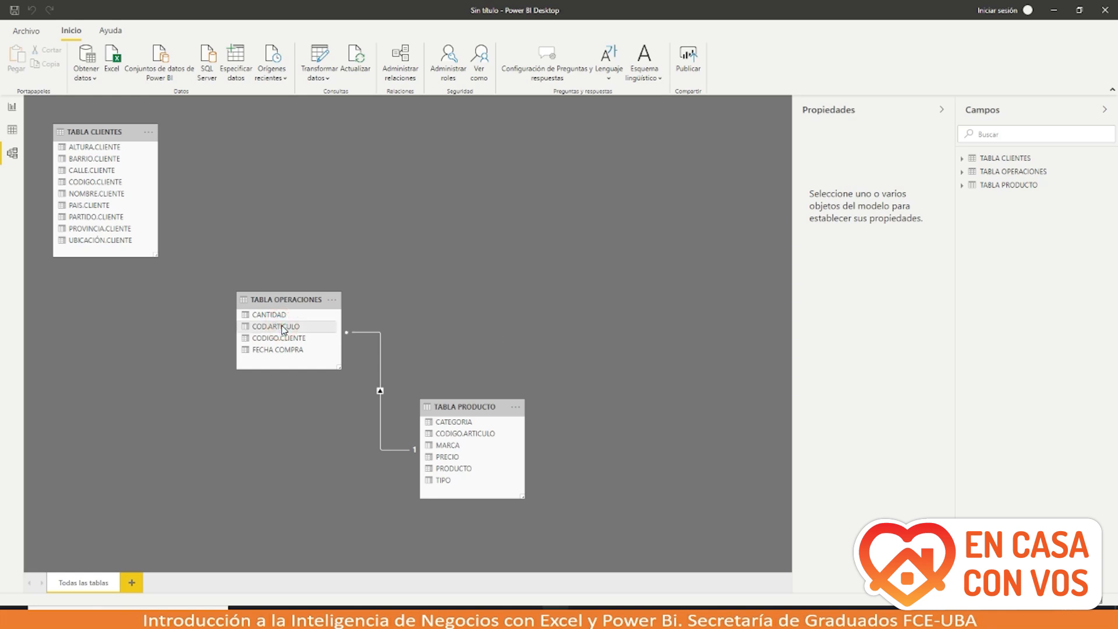
# Step: Link CODIGO.CLIENTE in TABLA OPERACIONES to CODIGO.CLIENTE in TABLA CLIENTES
pyautogui.moveTo(282, 329); pyautogui.dragTo(262, 281)
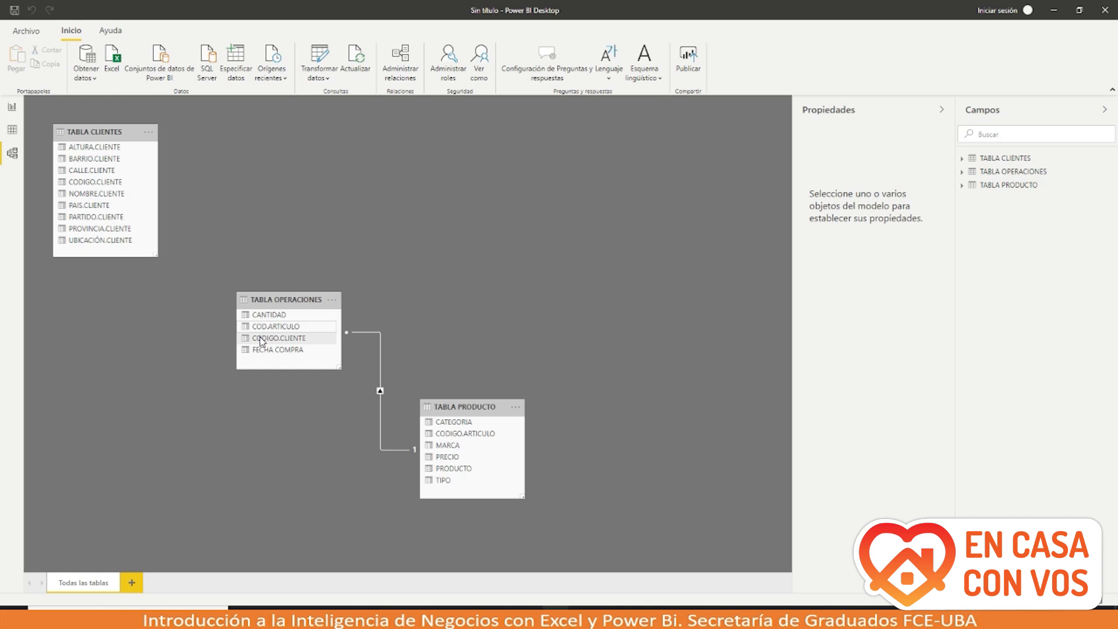
pyautogui.moveTo(261, 342); pyautogui.dragTo(85, 190)
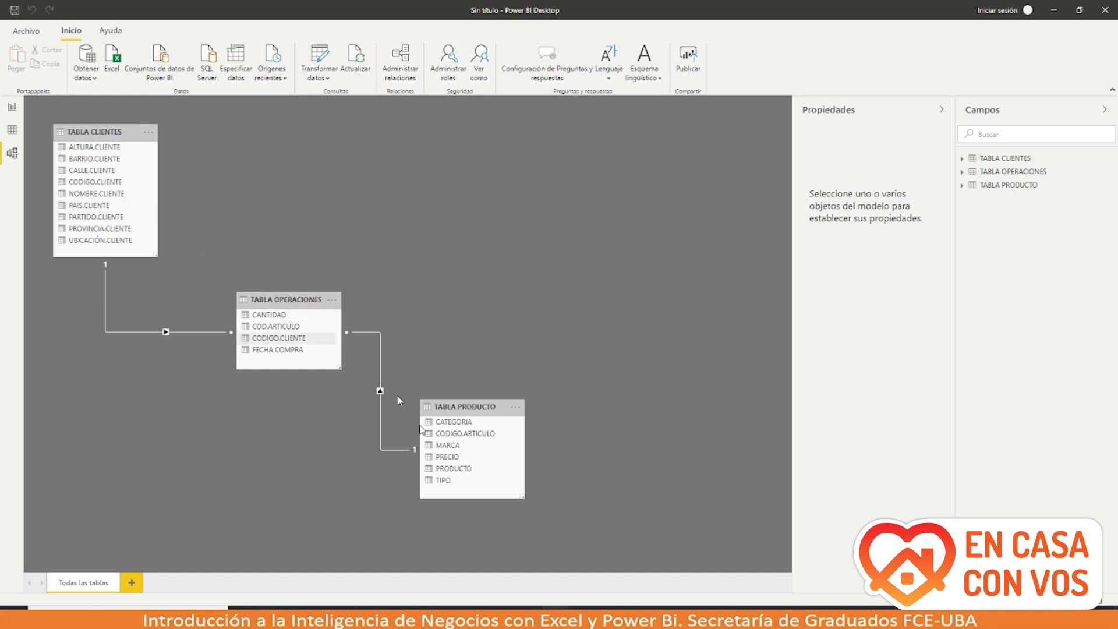
# Step: Bring the other Power BI window forward and restore it to floating size
pyautogui.moveTo(557, 608)
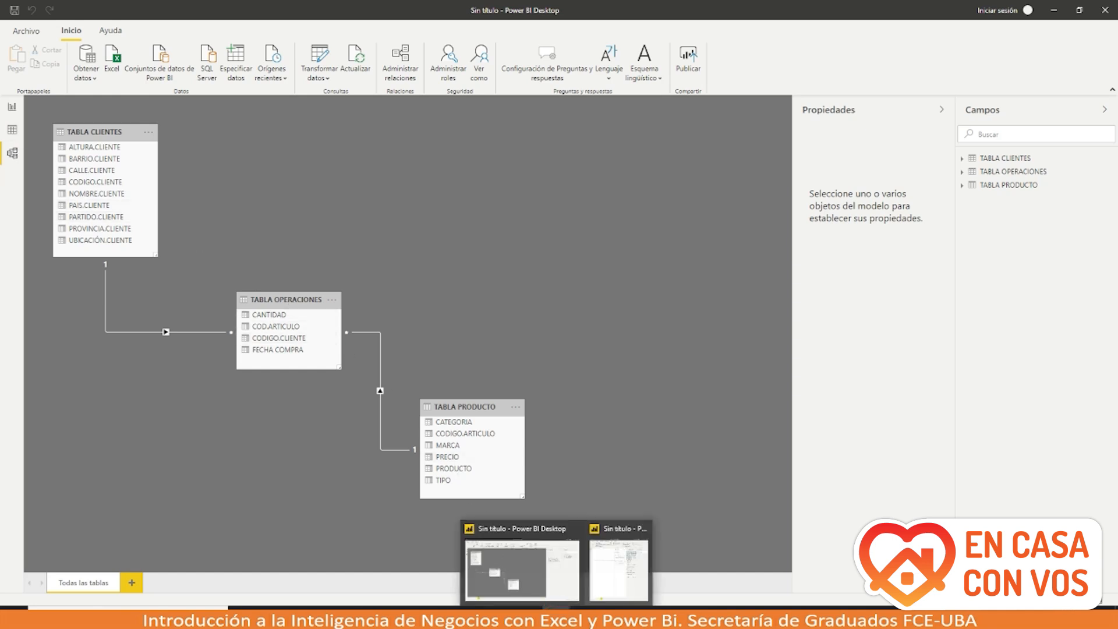
pyautogui.click(615, 587)
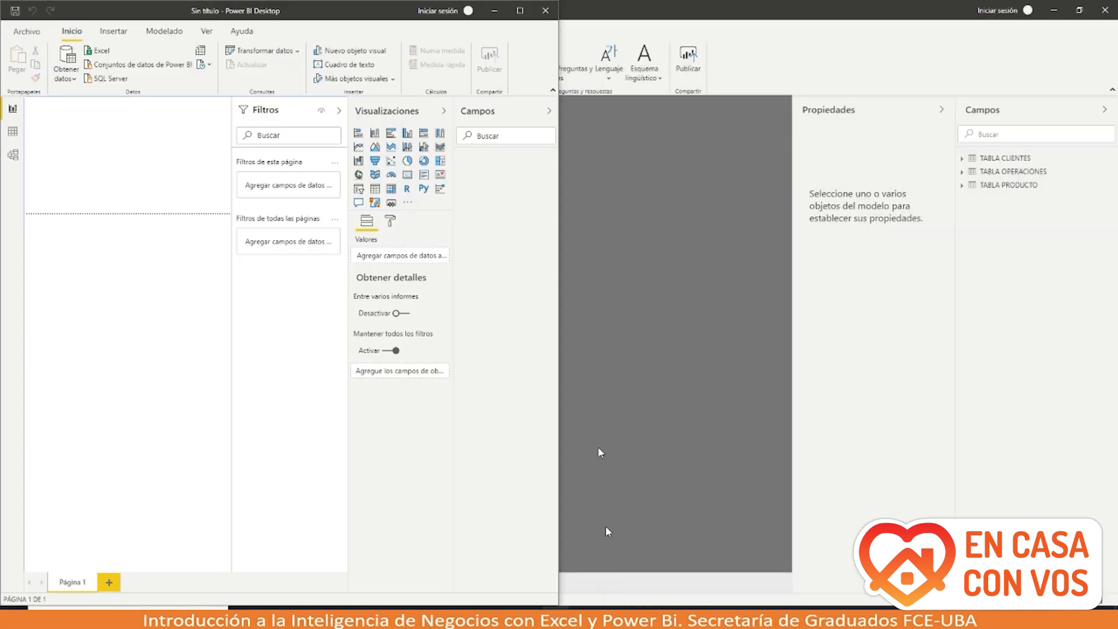
pyautogui.click(520, 10)
pyautogui.moveTo(361, 16); pyautogui.dragTo(452, 139)
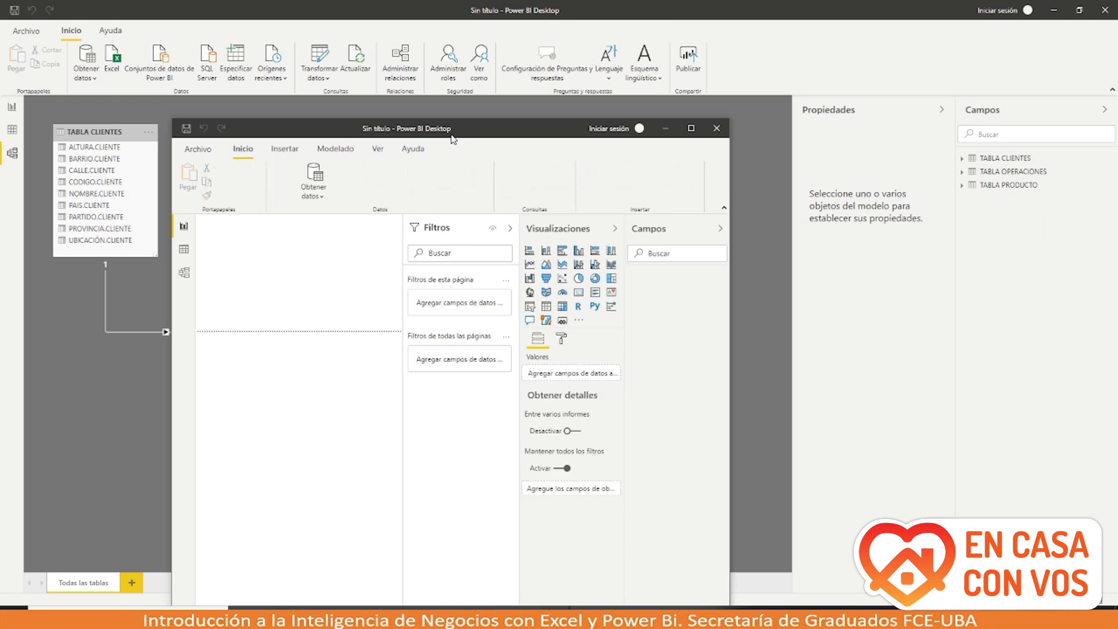
# Step: Open Ejemplo.pbix through Archivo > Abrir informe > Examinar informes and maximize its window
pyautogui.click(198, 148)
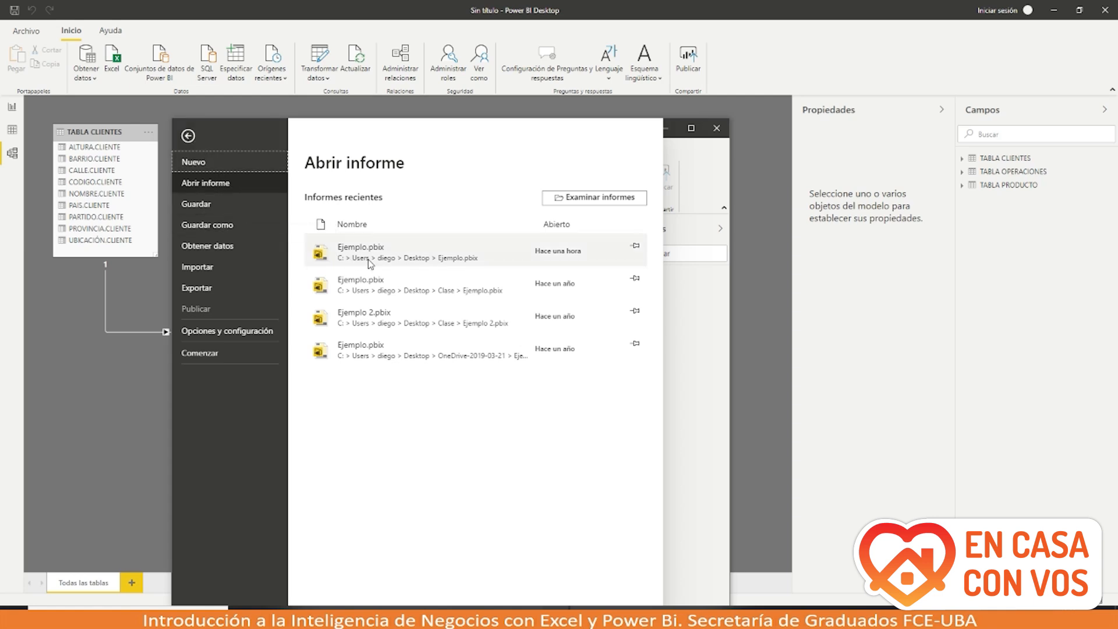
pyautogui.click(237, 187)
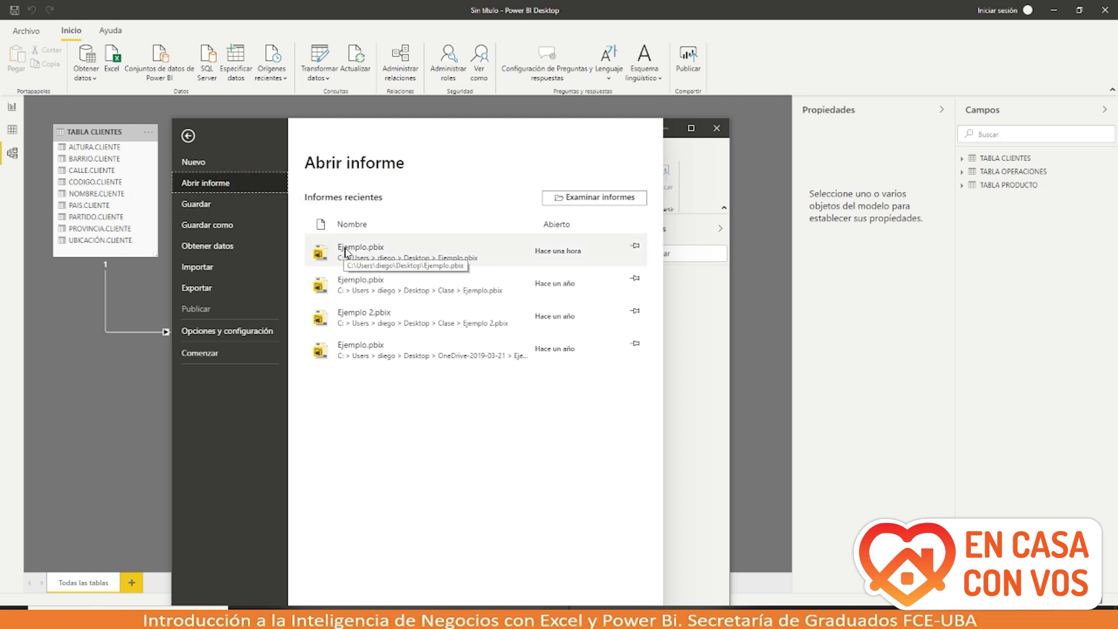
pyautogui.click(568, 201)
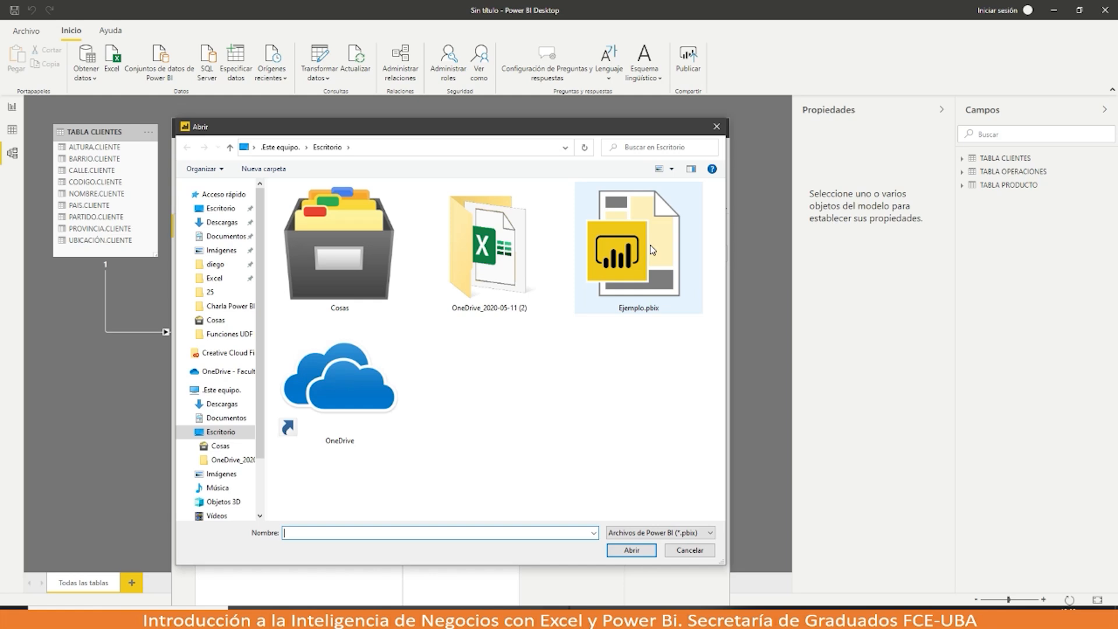
pyautogui.click(653, 249)
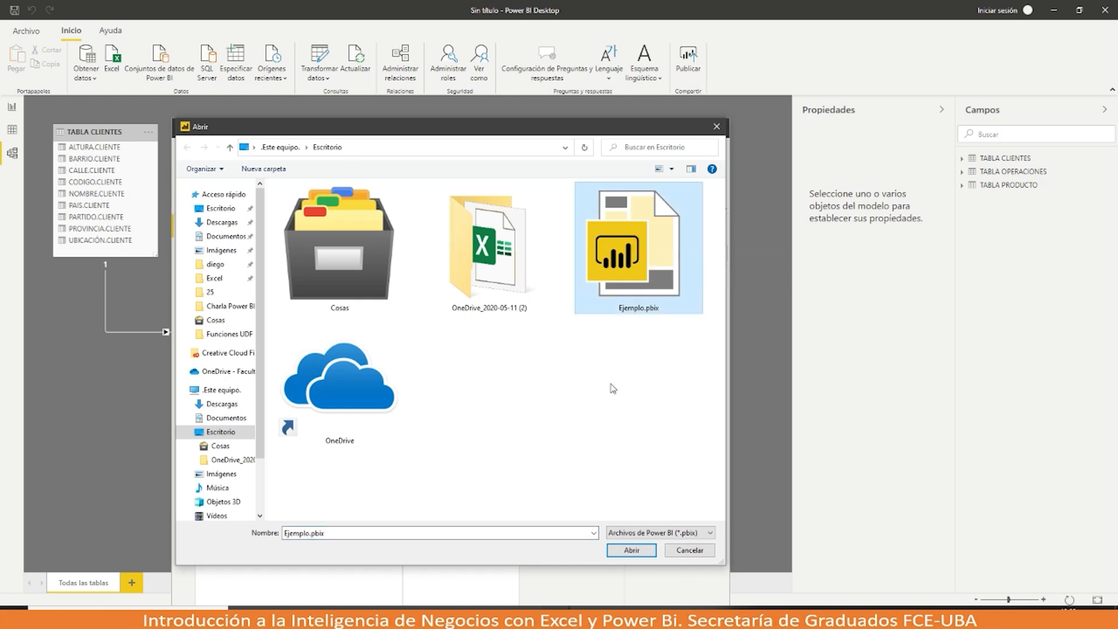
pyautogui.click(622, 552)
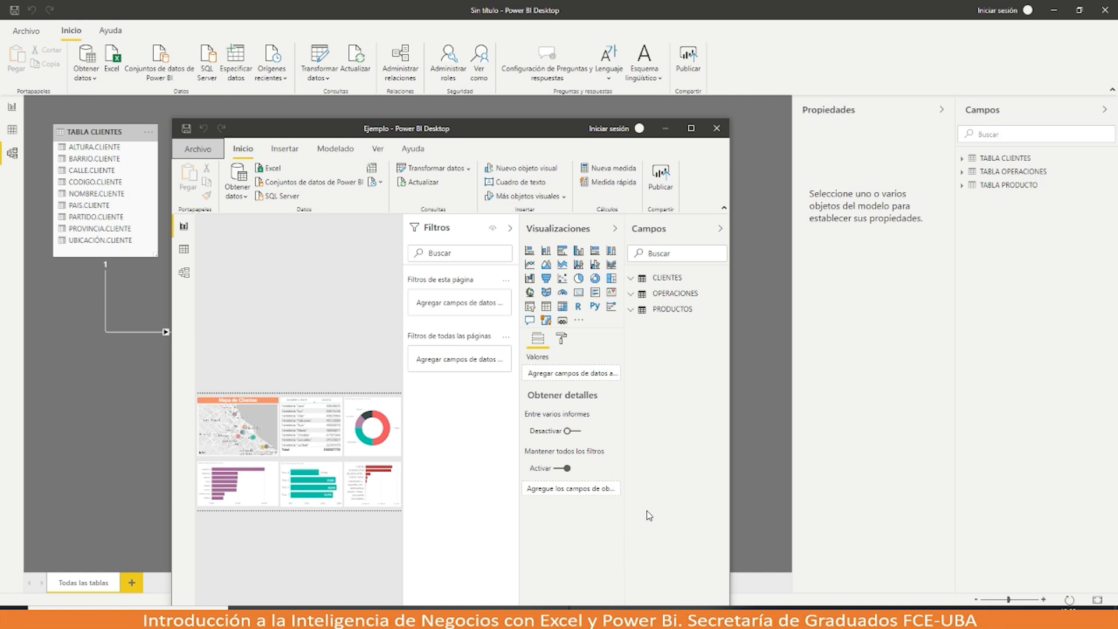
pyautogui.click(691, 128)
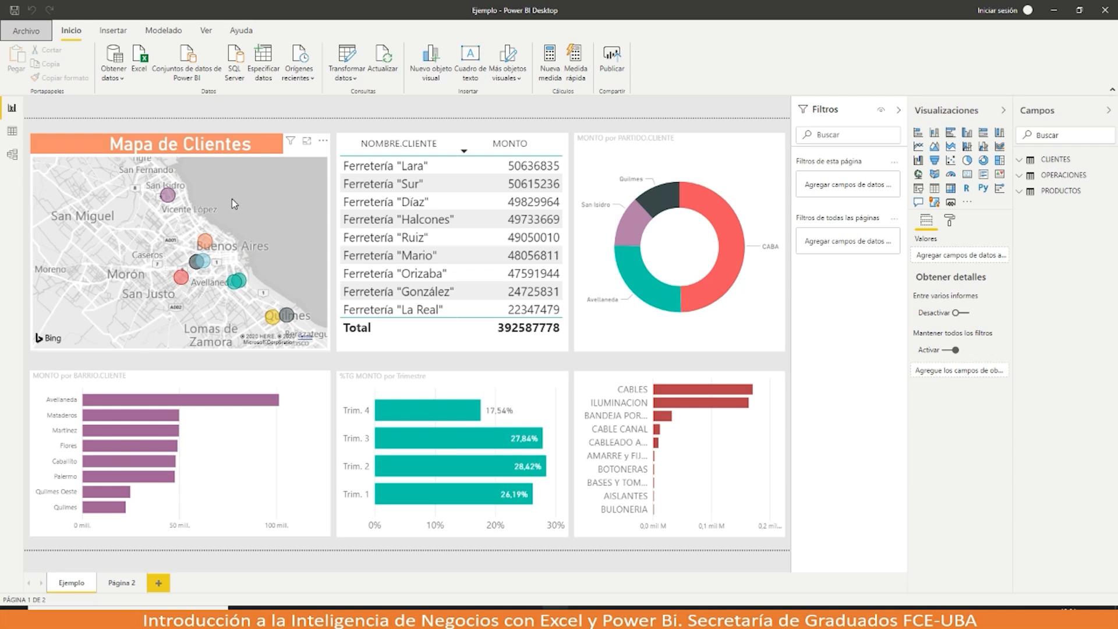
# Step: Cross-filter the report using the San Isidro, Caballito and Palermo bubbles on the client map
pyautogui.click(167, 197)
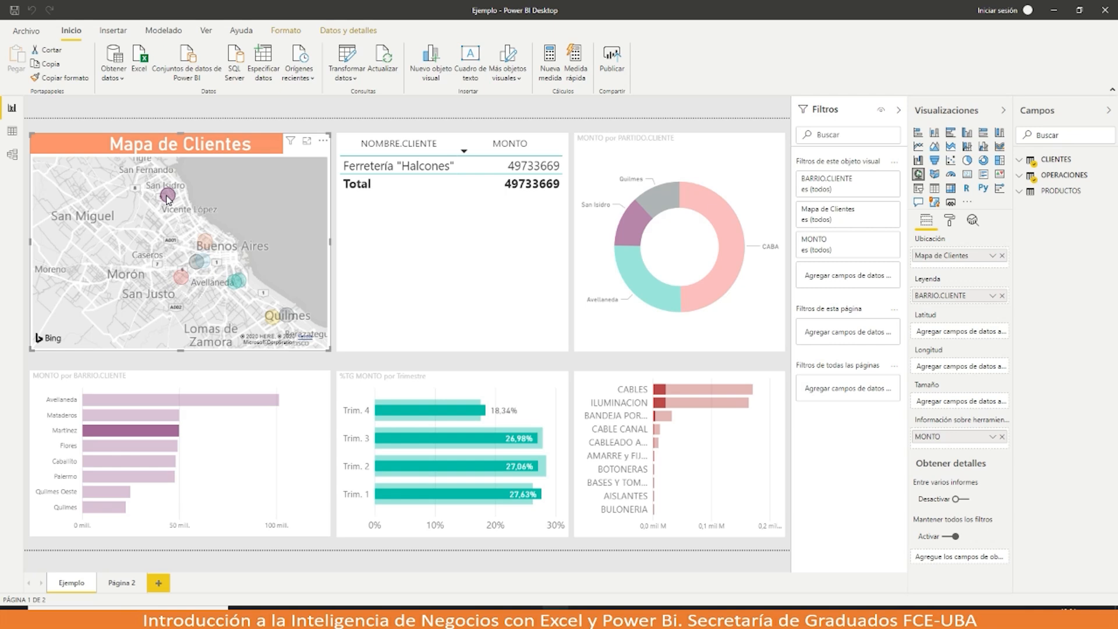
pyautogui.click(199, 263)
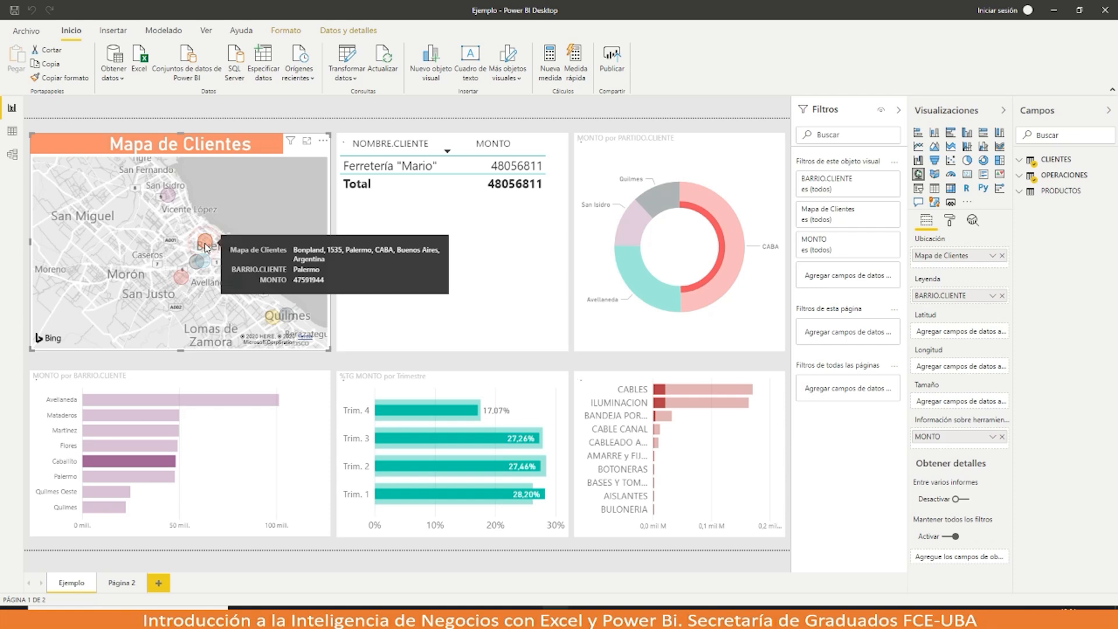
pyautogui.click(205, 248)
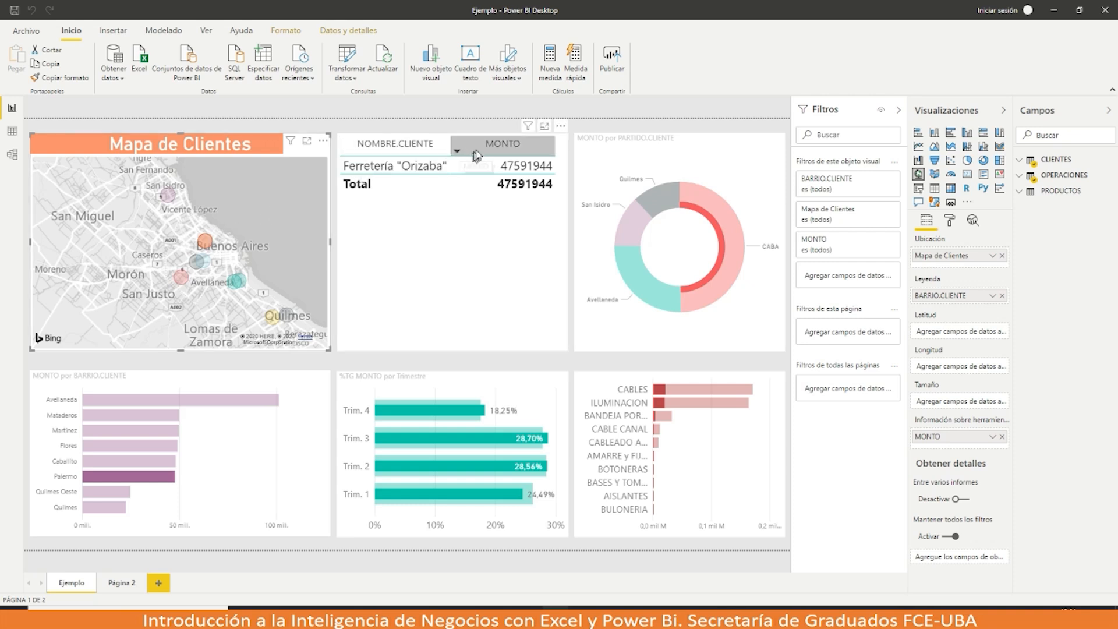
# Step: Check the client table's filters, clear the Palermo cross-filter, and show the map's more-options menu
pyautogui.click(528, 126)
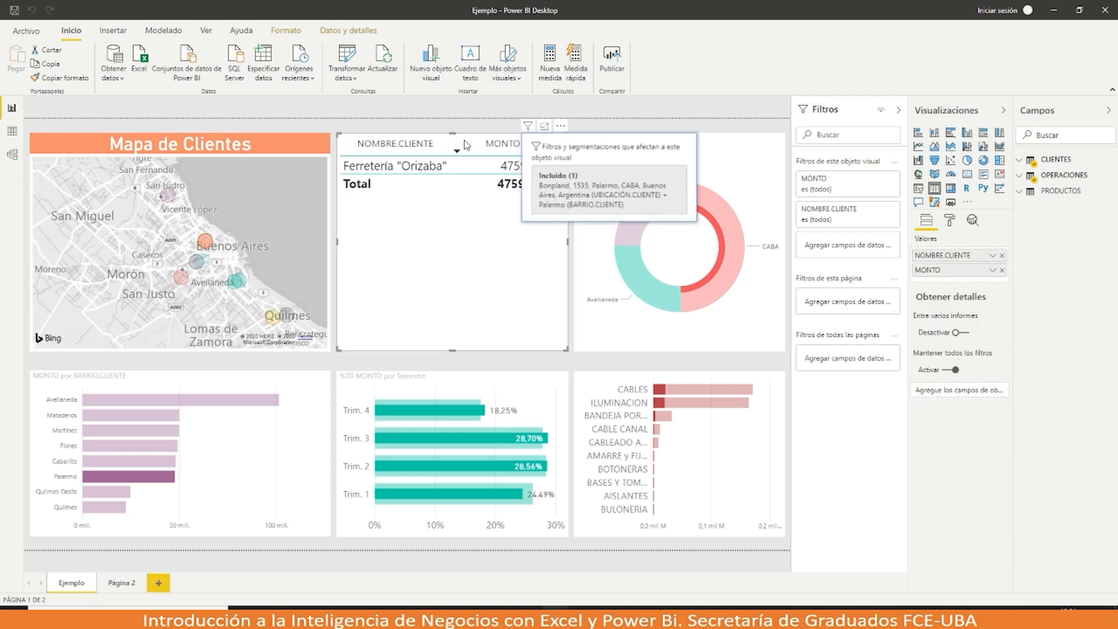
pyautogui.click(443, 206)
pyautogui.click(309, 146)
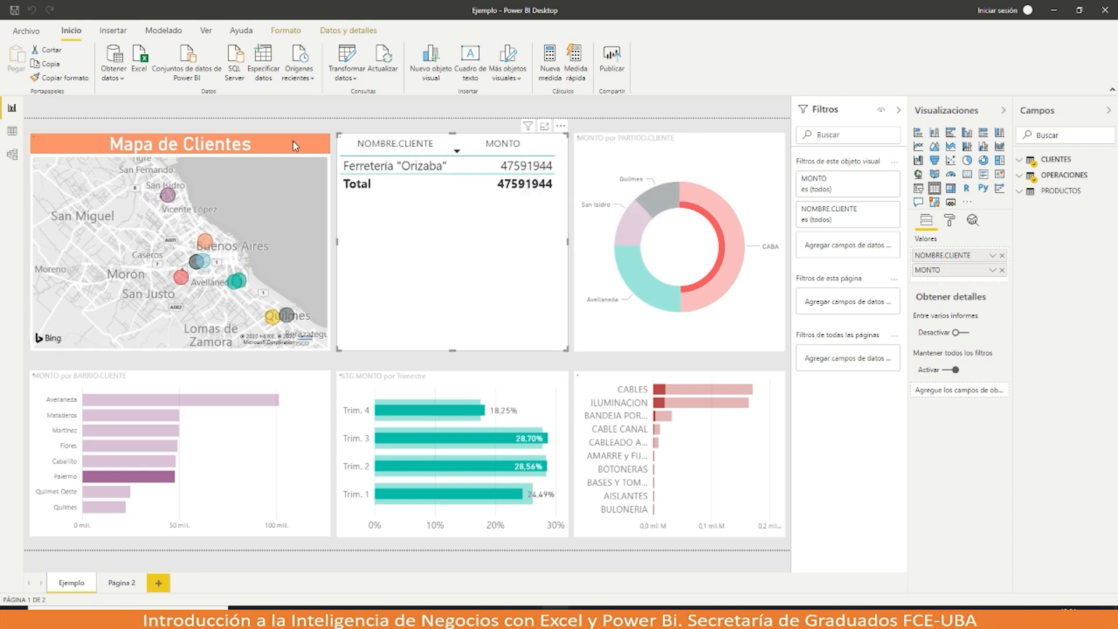
pyautogui.click(265, 148)
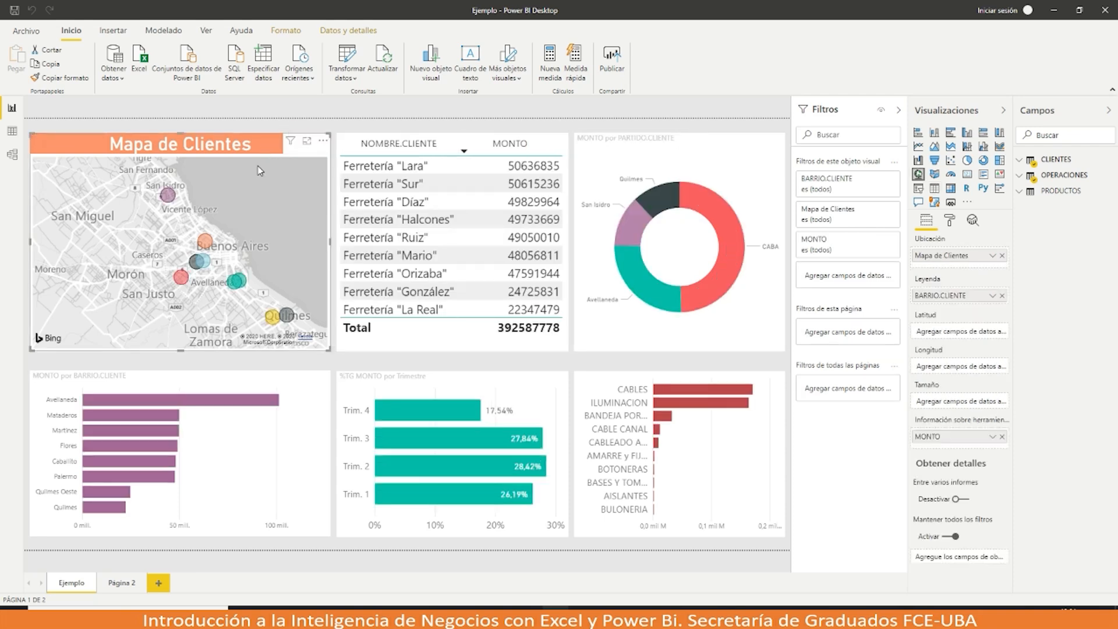
pyautogui.click(322, 143)
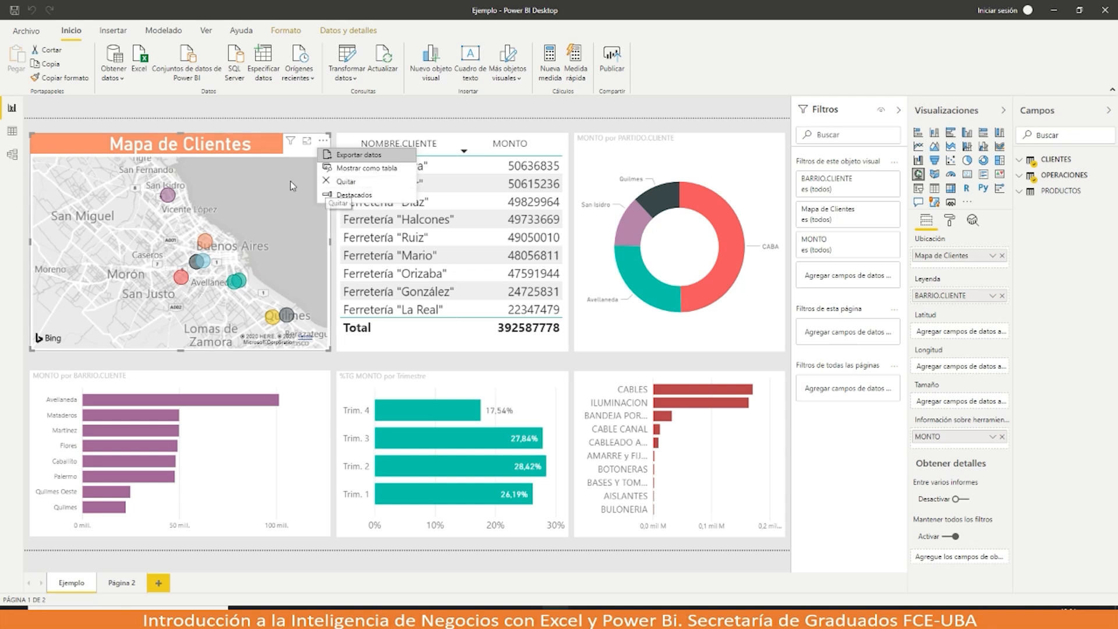
pyautogui.click(289, 143)
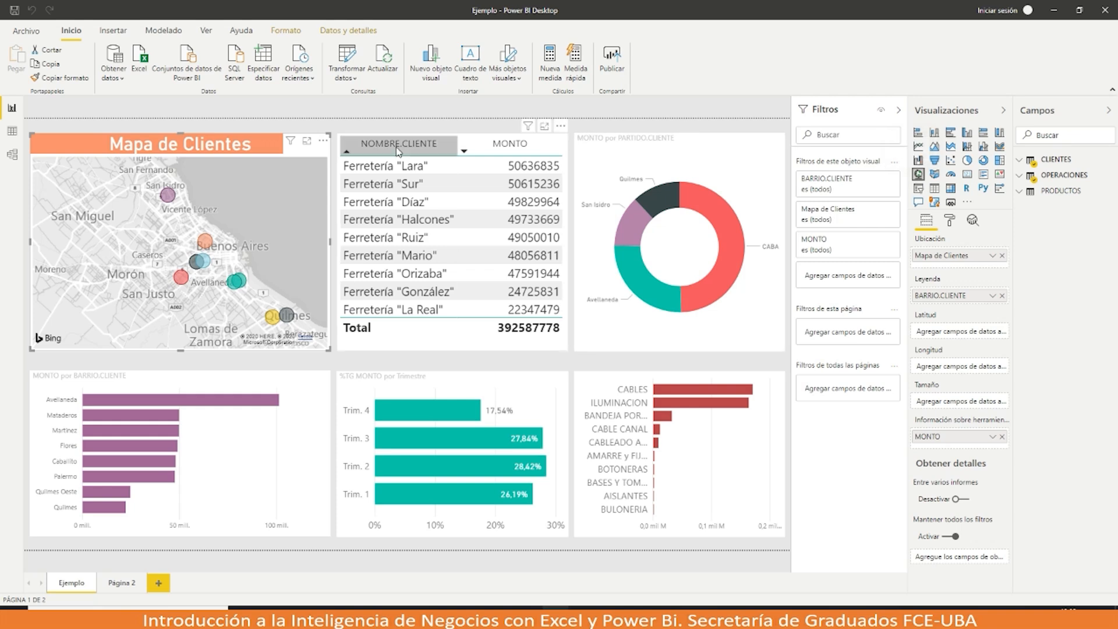
# Step: Cross-filter by Ferretería Lara, clear it, inspect the quarterly bar chart, then go to Model view
pyautogui.click(540, 158)
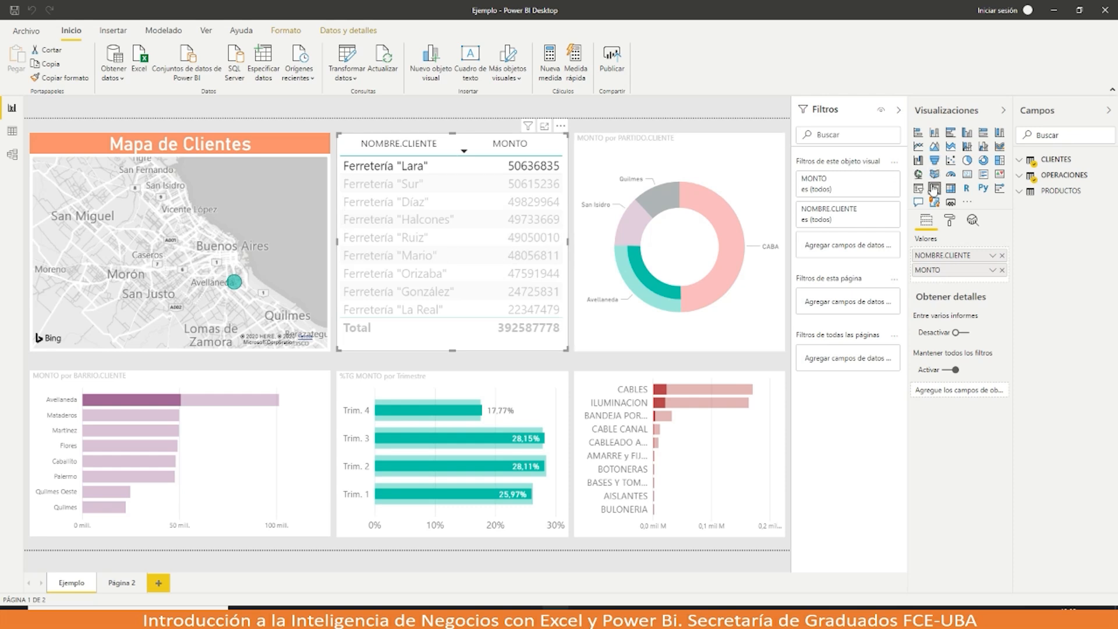
pyautogui.click(736, 157)
pyautogui.click(736, 156)
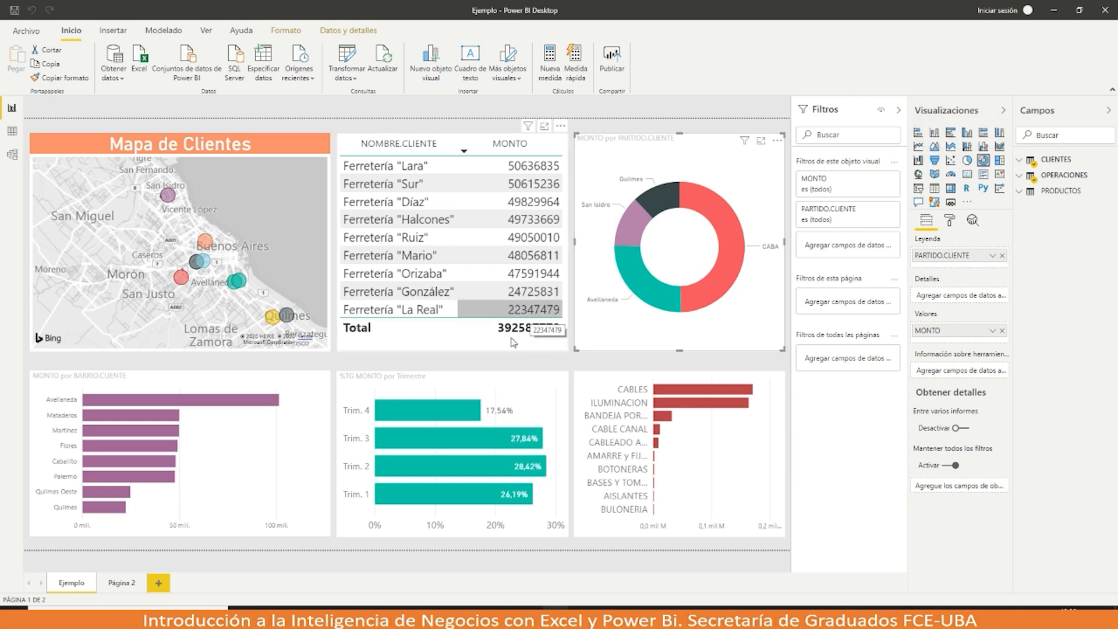
pyautogui.click(417, 393)
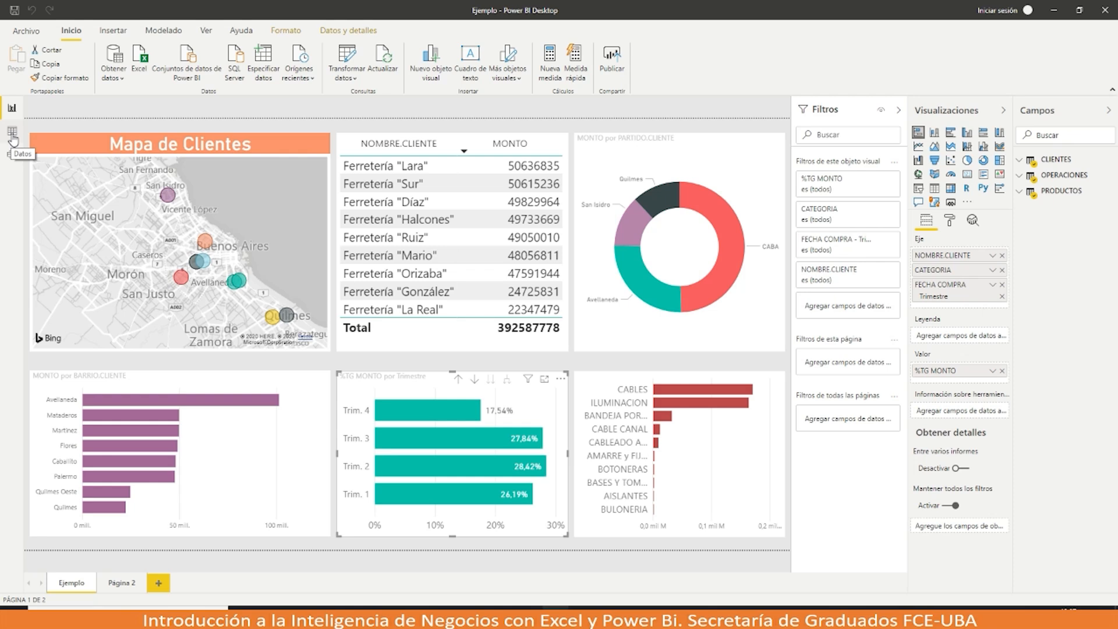
pyautogui.click(13, 153)
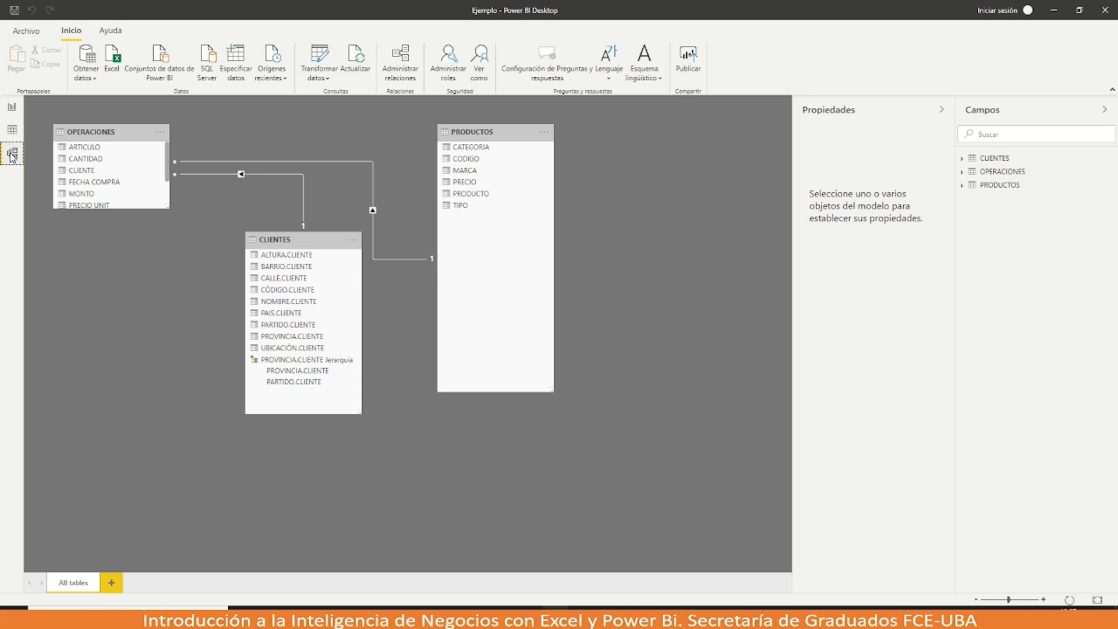
# Step: Switch to Data view and display the OPERACIONES table's rows
pyautogui.click(12, 131)
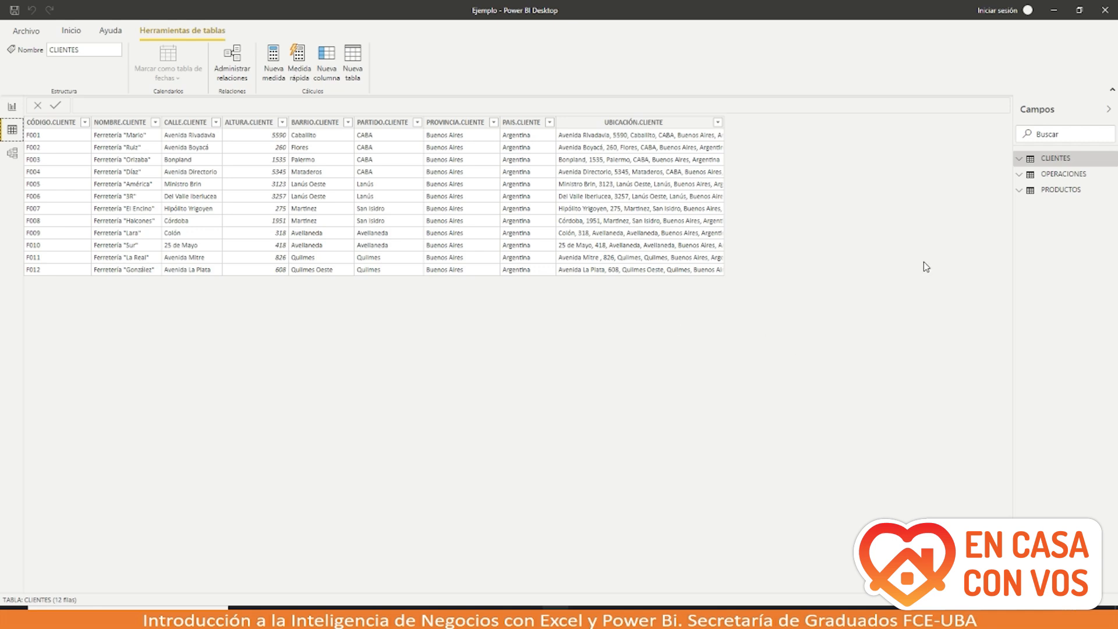
pyautogui.click(1043, 174)
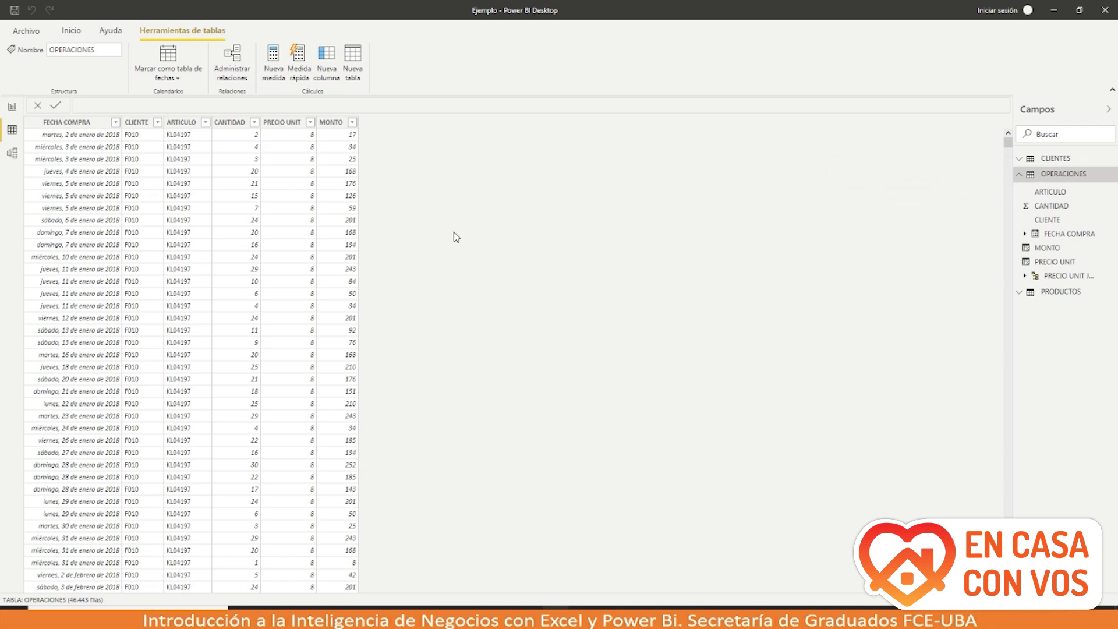
# Step: Inspect the PRECIO UNIT column's RELATED formula, then bring the Notepad++ formulas note forward
pyautogui.click(287, 128)
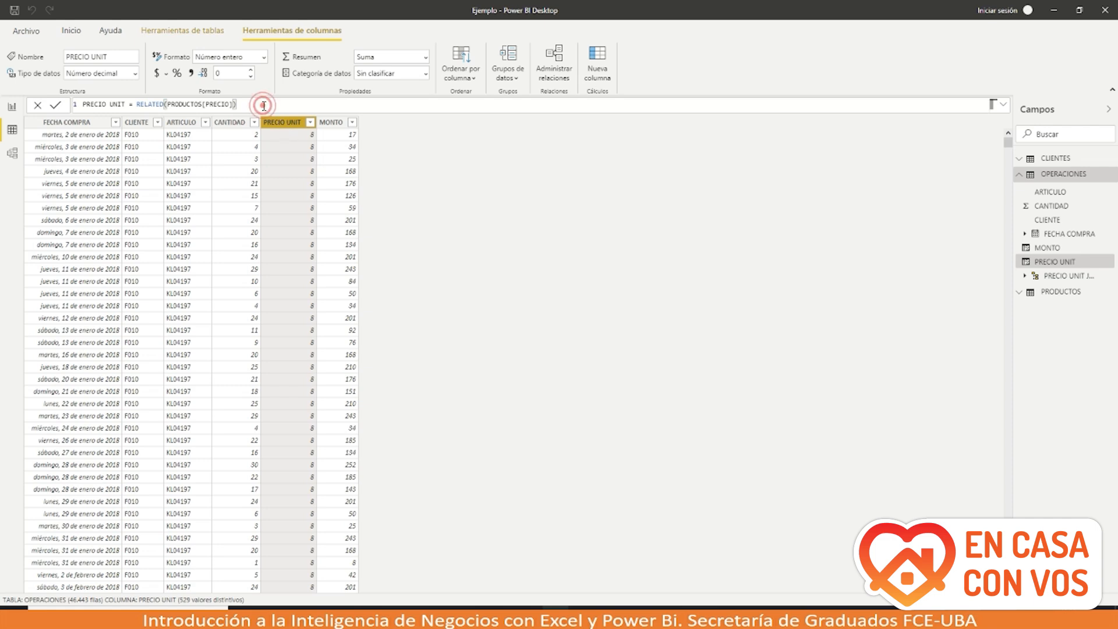
pyautogui.moveTo(236, 105); pyautogui.dragTo(71, 108)
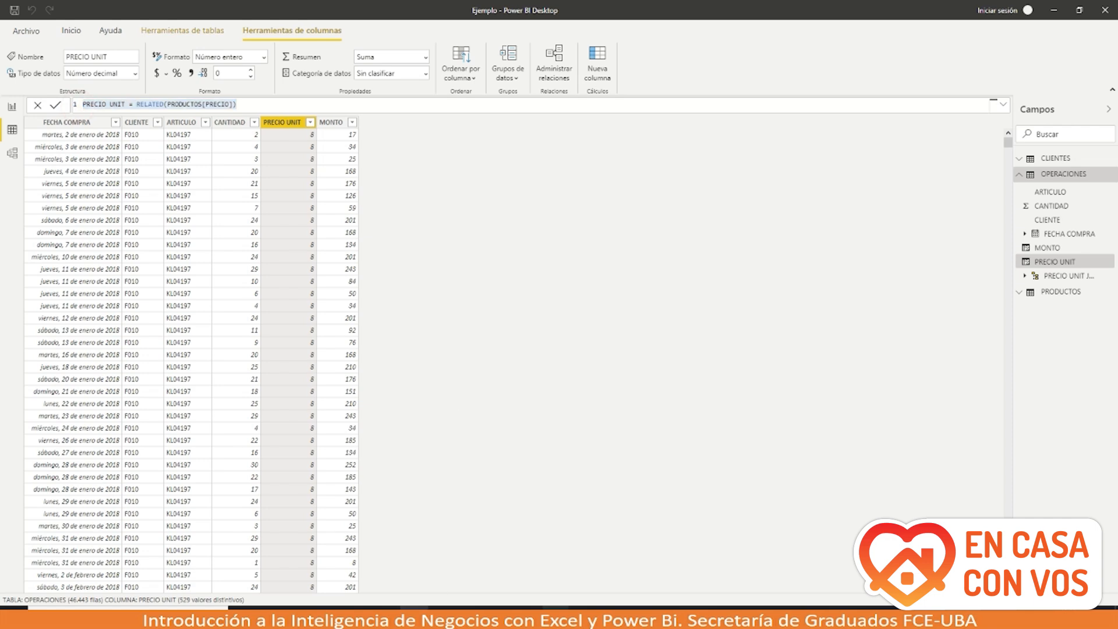
pyautogui.hotkey('alt', 'Tab')
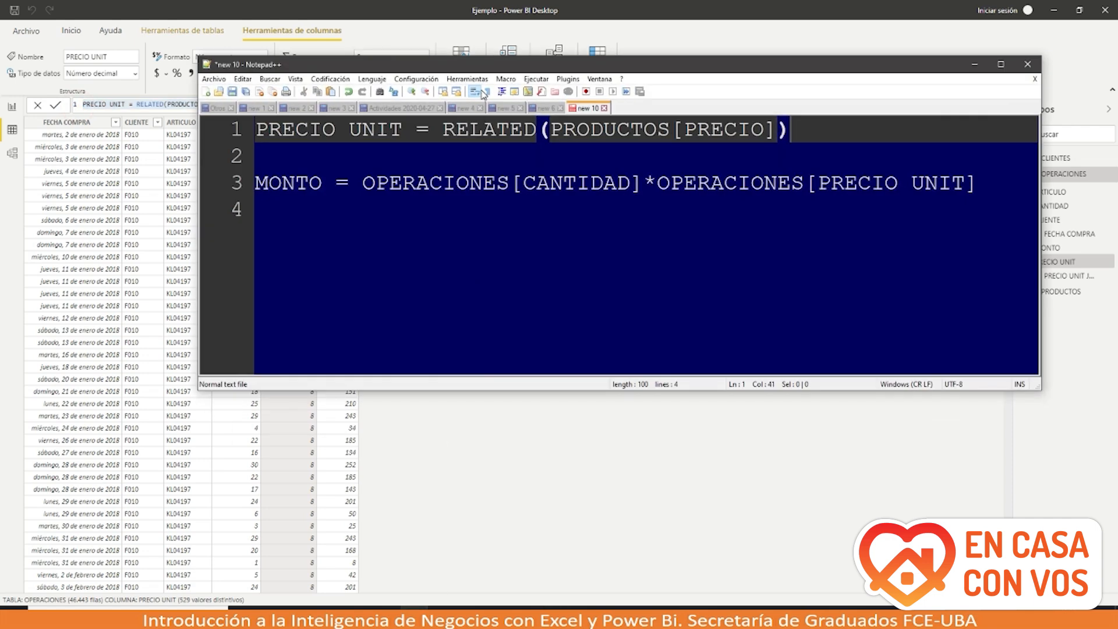
# Step: Drag the Notepad++ note down and left to uncover Power BI's ribbon and Campos pane
pyautogui.moveTo(474, 65); pyautogui.dragTo(300, 183)
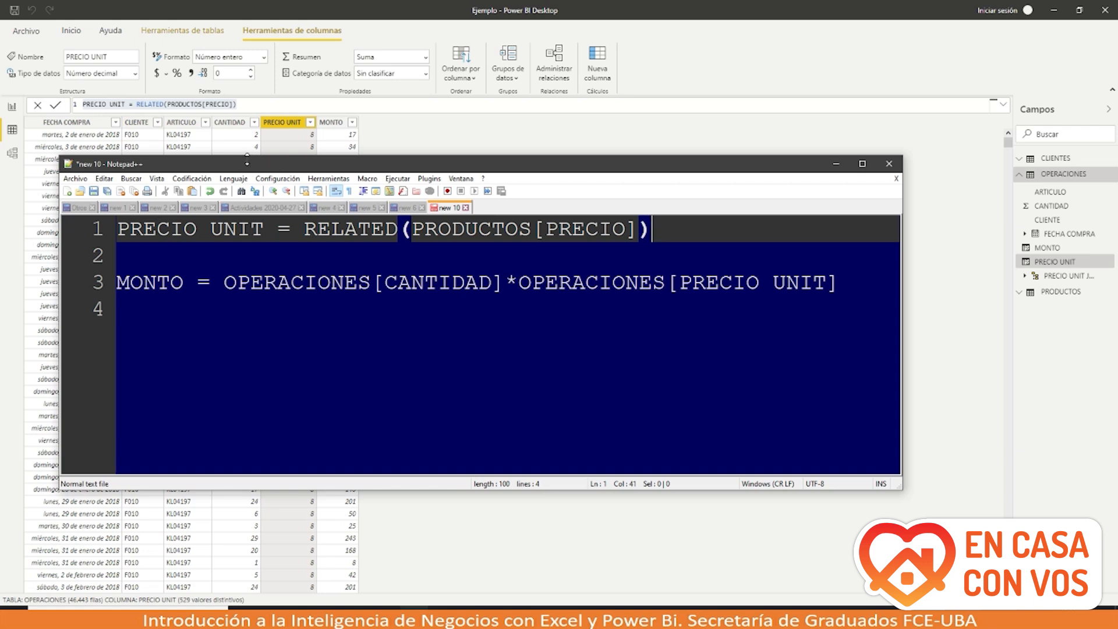
pyautogui.click(250, 107)
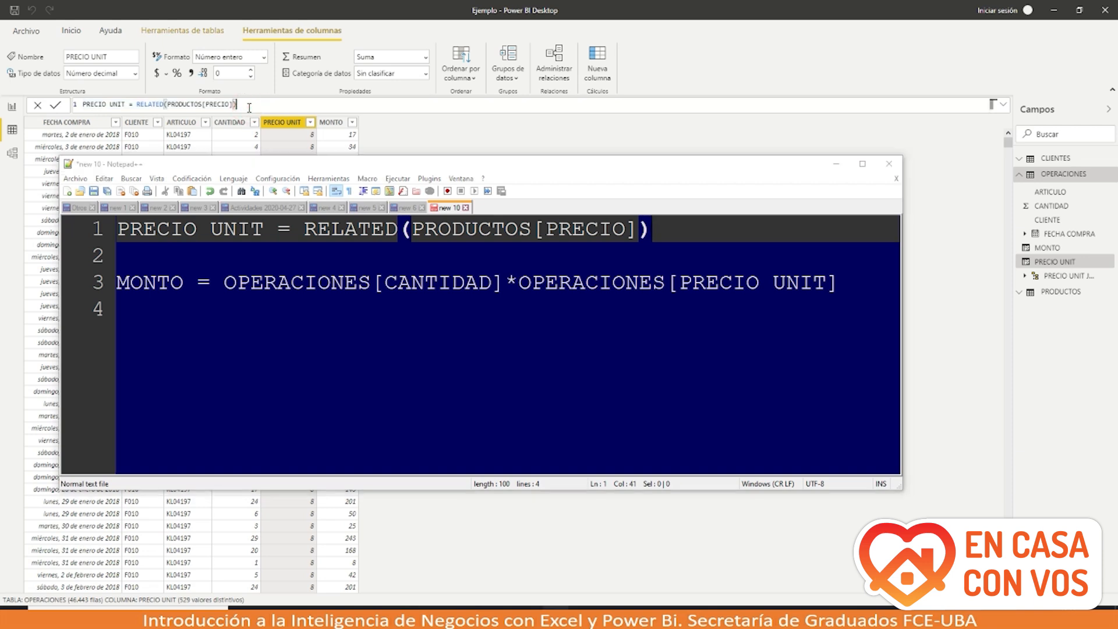
pyautogui.moveTo(265, 229); pyautogui.dragTo(118, 228)
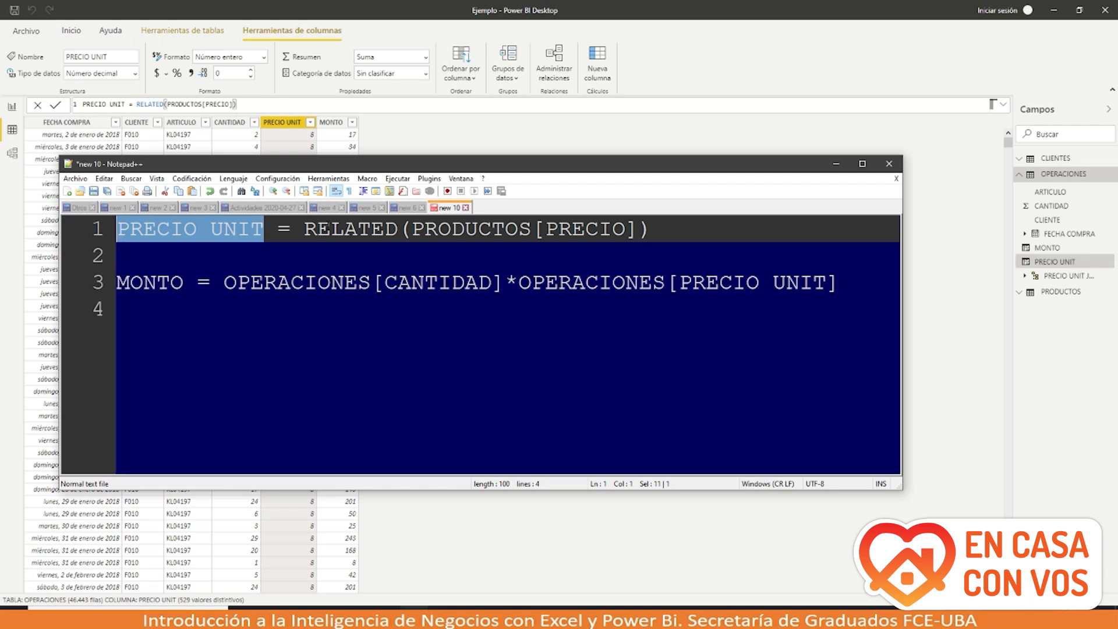
pyautogui.moveTo(303, 228); pyautogui.dragTo(396, 236)
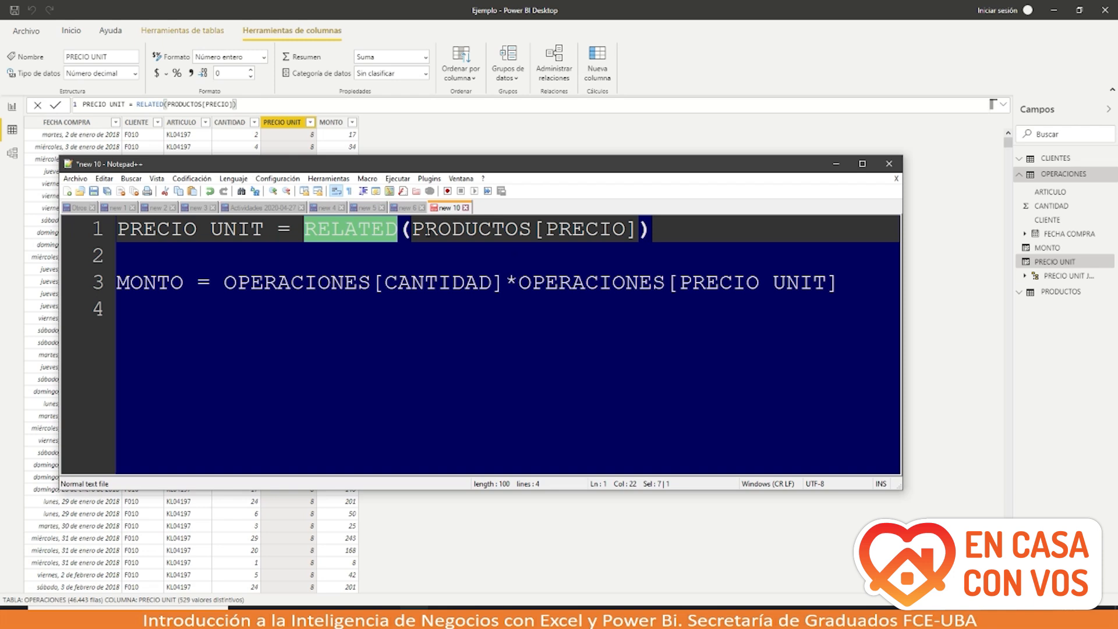
pyautogui.moveTo(412, 229); pyautogui.dragTo(519, 229)
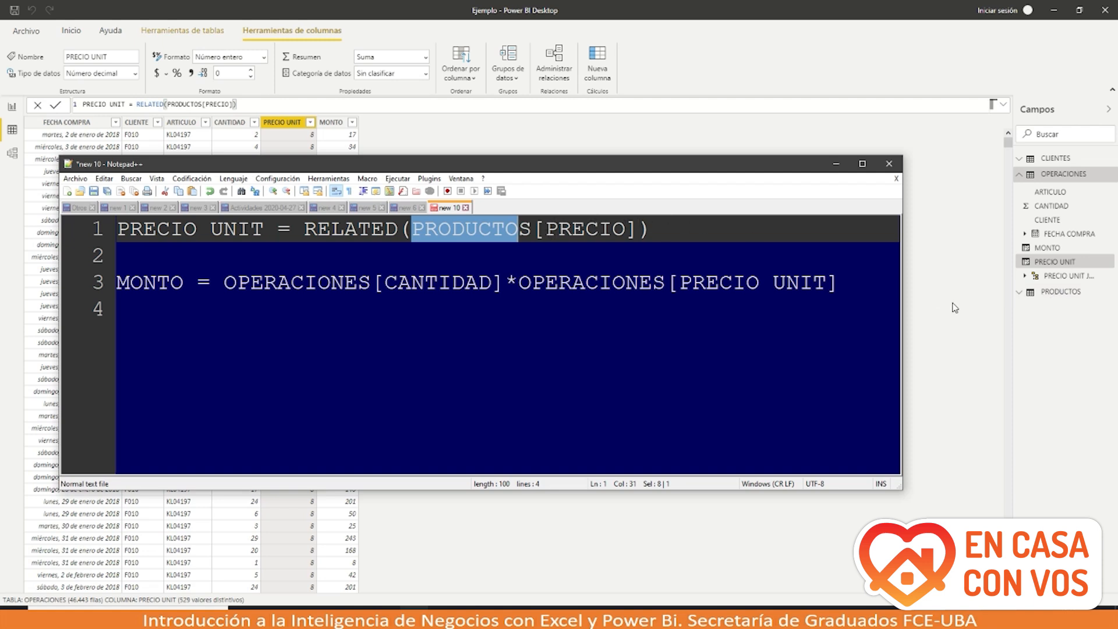
# Step: Expand PRODUCTOS fields, minimize the note, and show OPERACIONES' PRECIO UNIT = RELATED(PRODUCTOS[PRECIO]) formula
pyautogui.click(1018, 294)
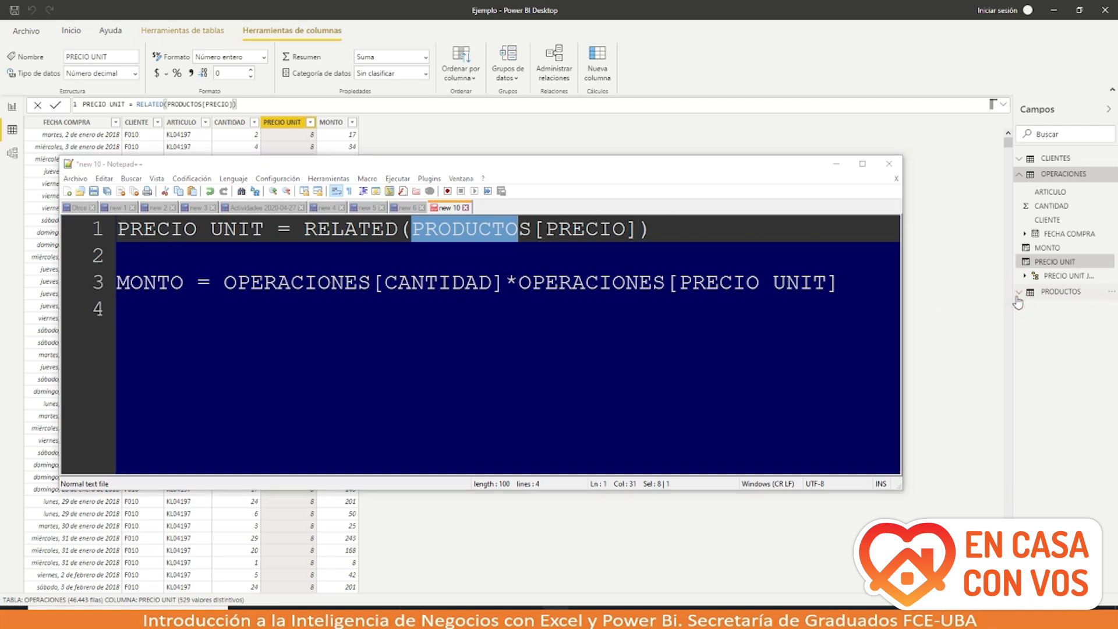
pyautogui.click(1019, 294)
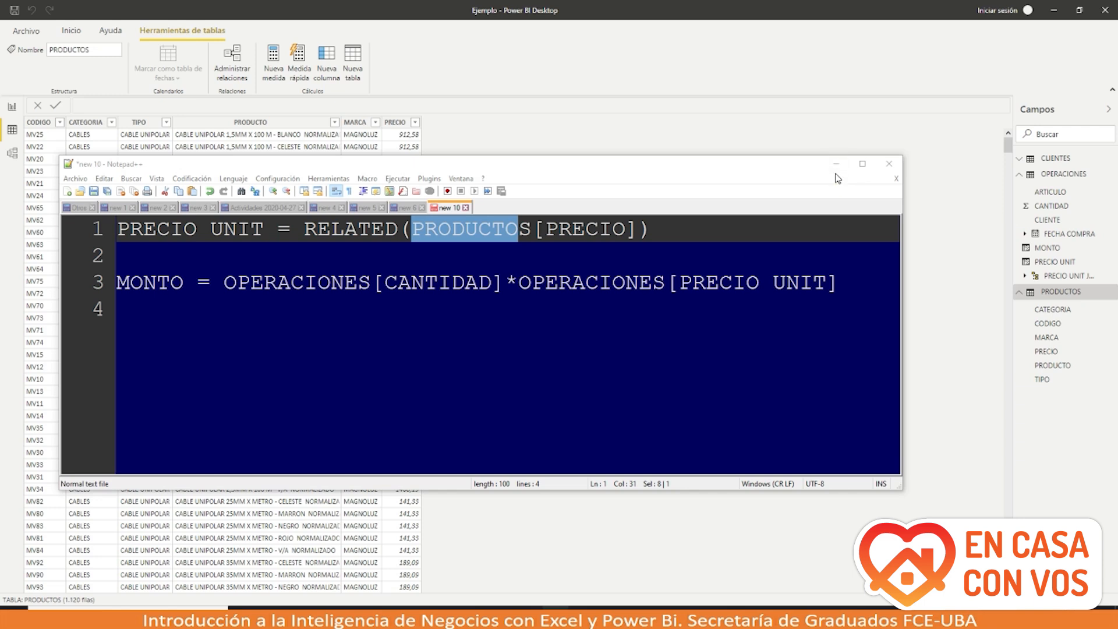
pyautogui.click(611, 142)
pyautogui.click(835, 165)
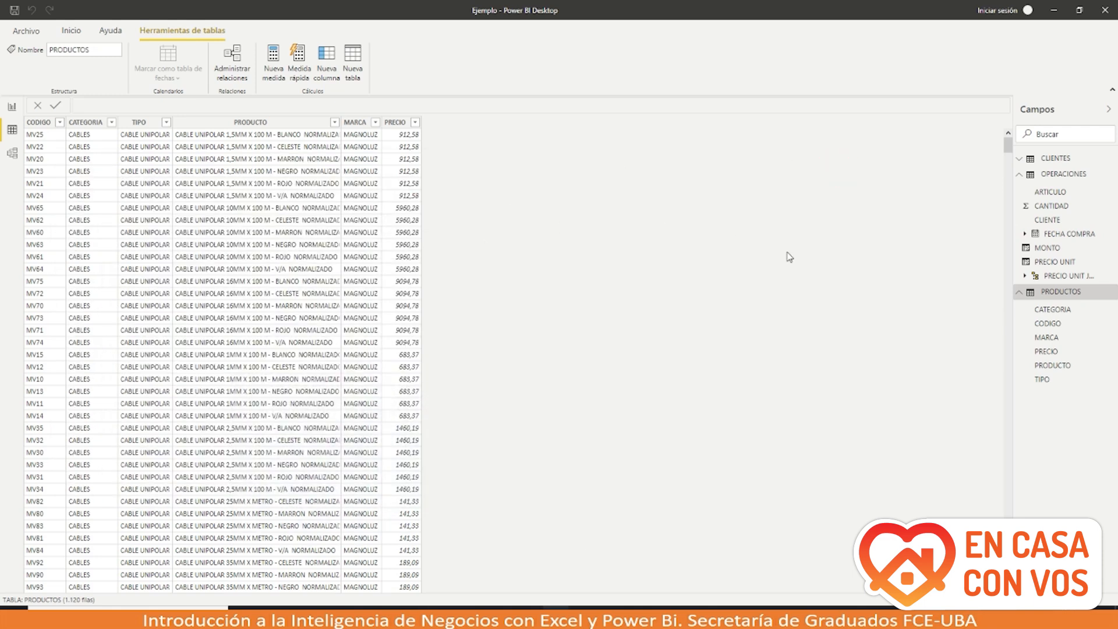
pyautogui.click(1040, 177)
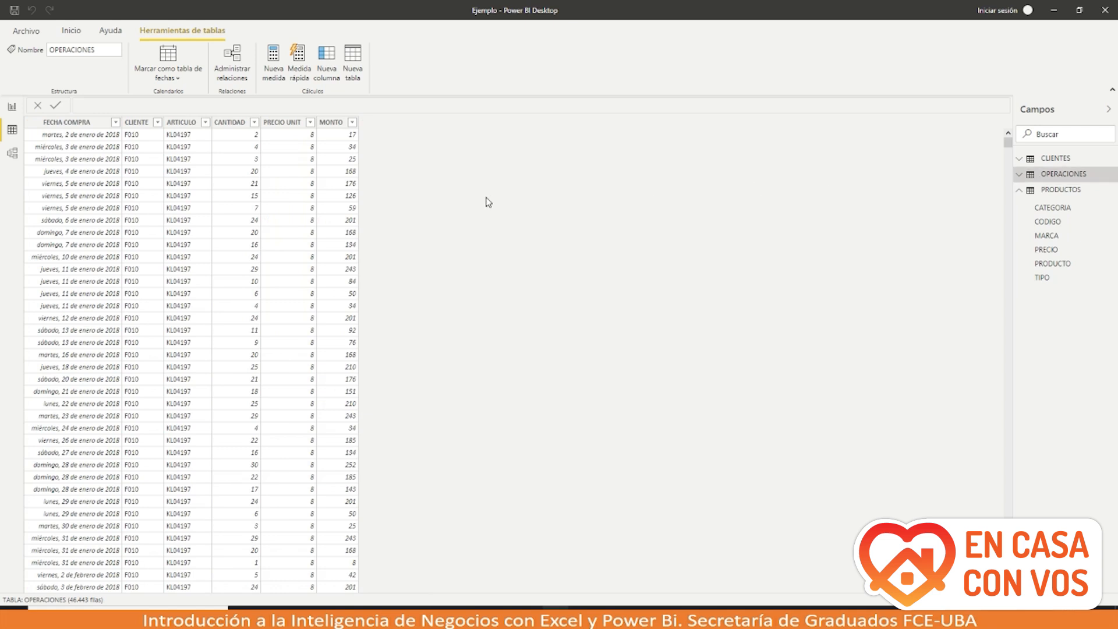
pyautogui.click(294, 141)
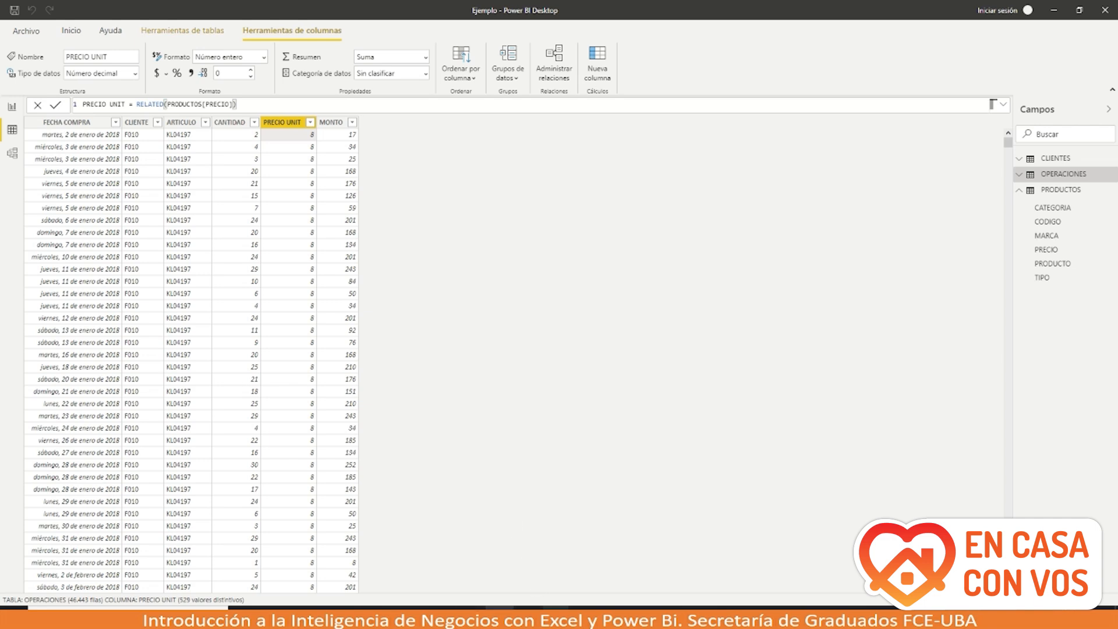
# Step: Restore the Notepad++ formulas note and position it to the right over Power BI
pyautogui.click(414, 617)
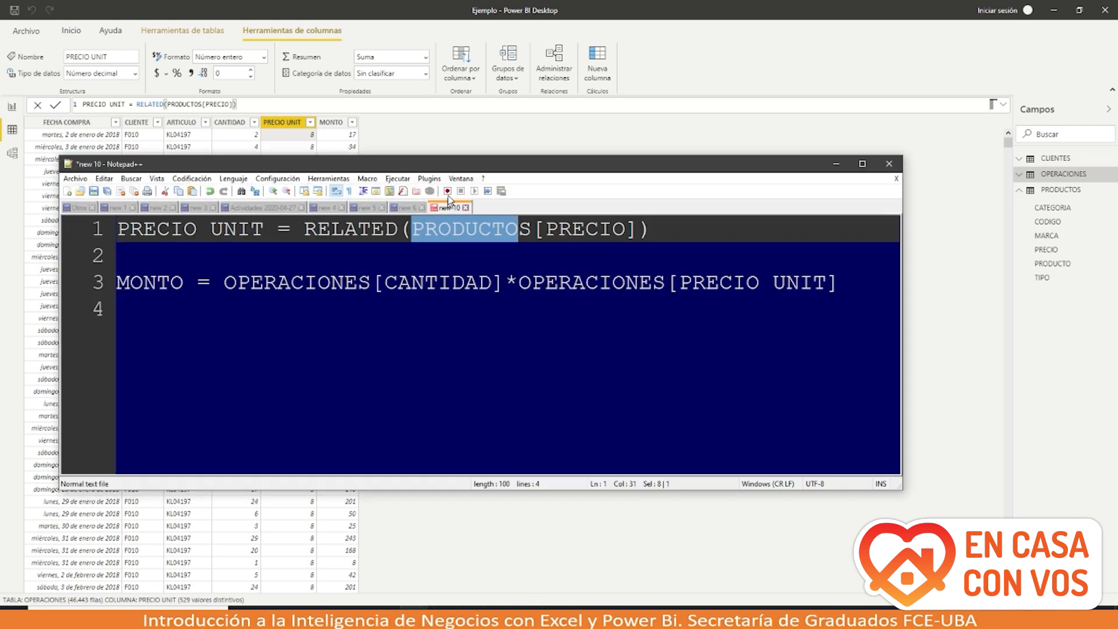
pyautogui.moveTo(440, 159); pyautogui.dragTo(439, 240)
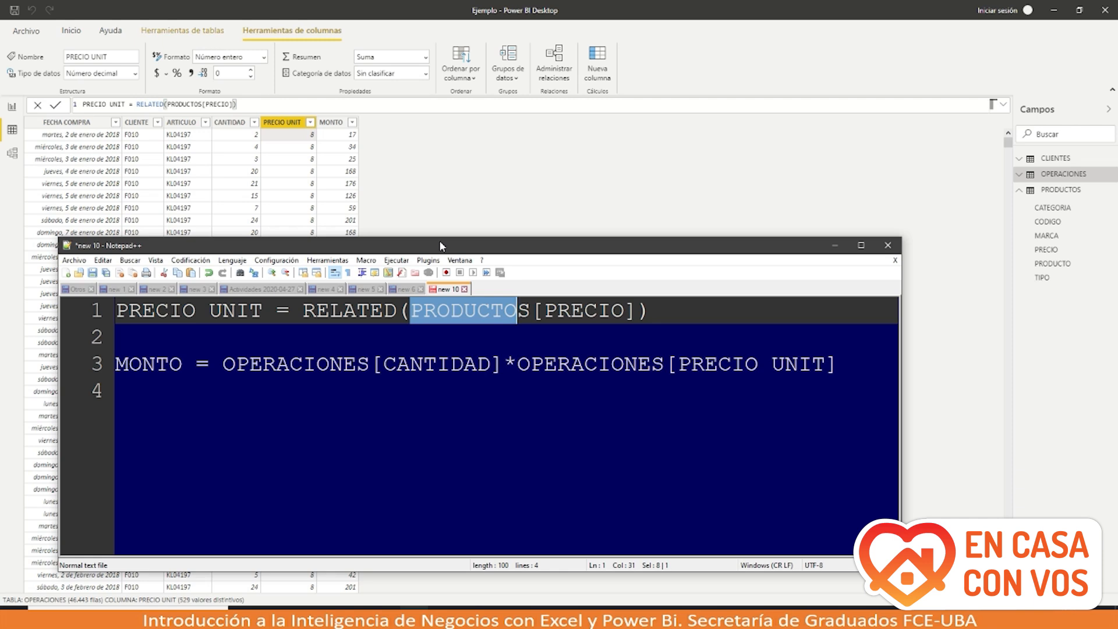
pyautogui.moveTo(439, 240); pyautogui.dragTo(729, 205)
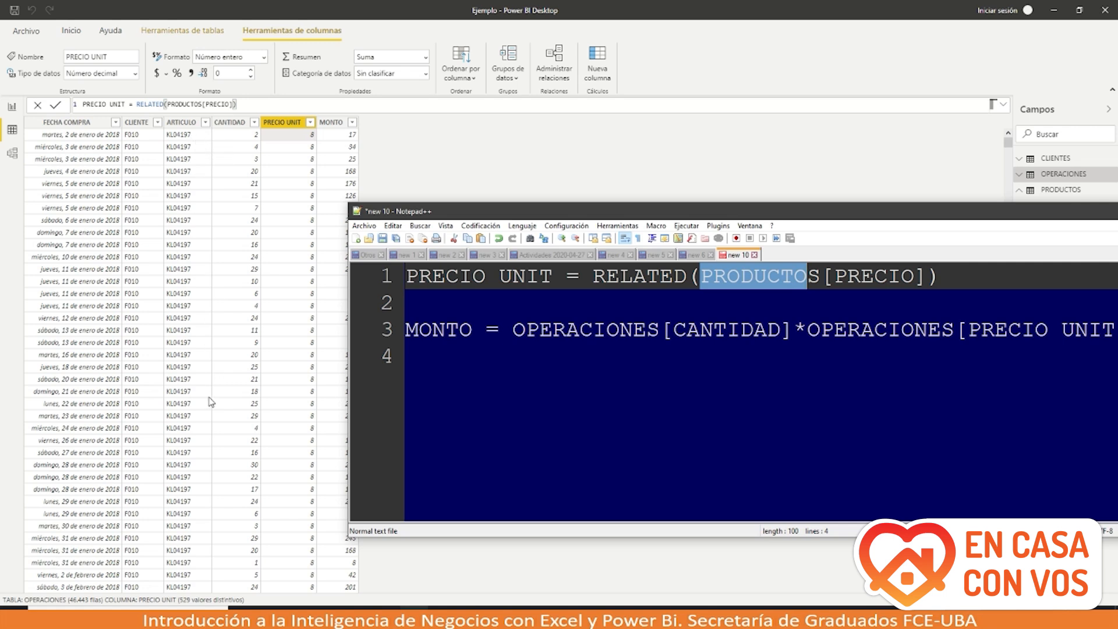
# Step: Open and close the ARTICULO column's sort and filter options
pyautogui.click(205, 122)
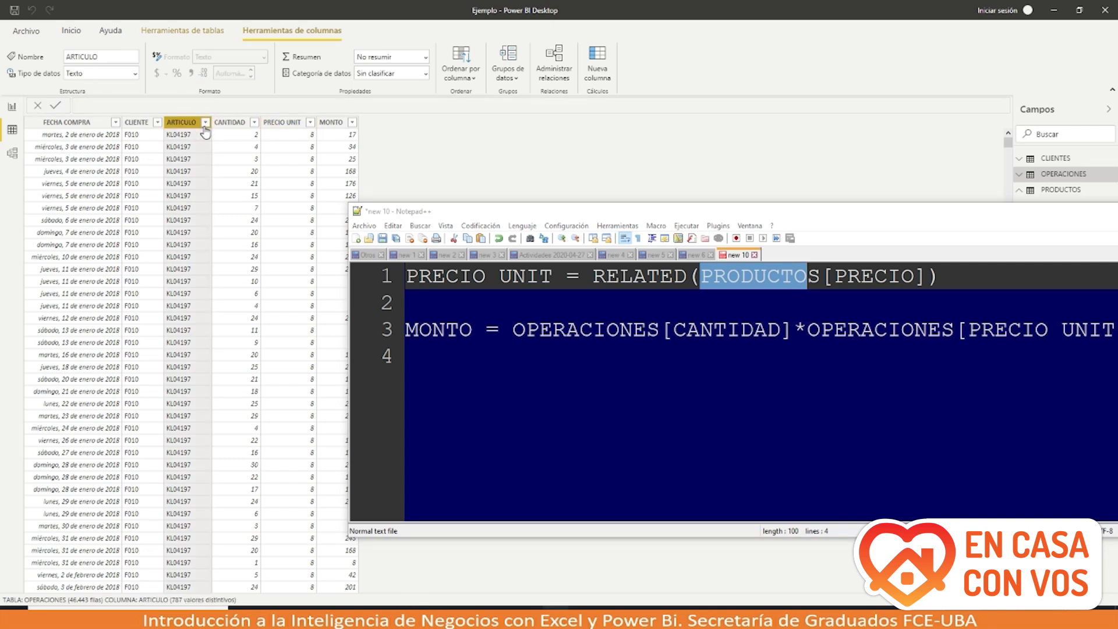
pyautogui.click(205, 122)
pyautogui.click(206, 125)
pyautogui.click(206, 124)
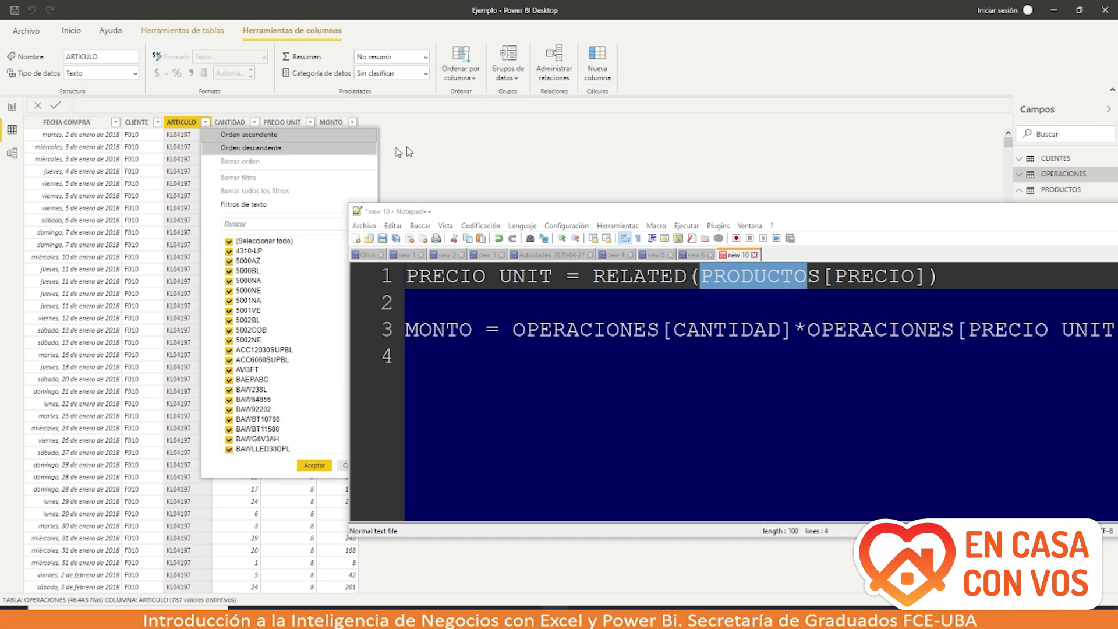
pyautogui.click(440, 166)
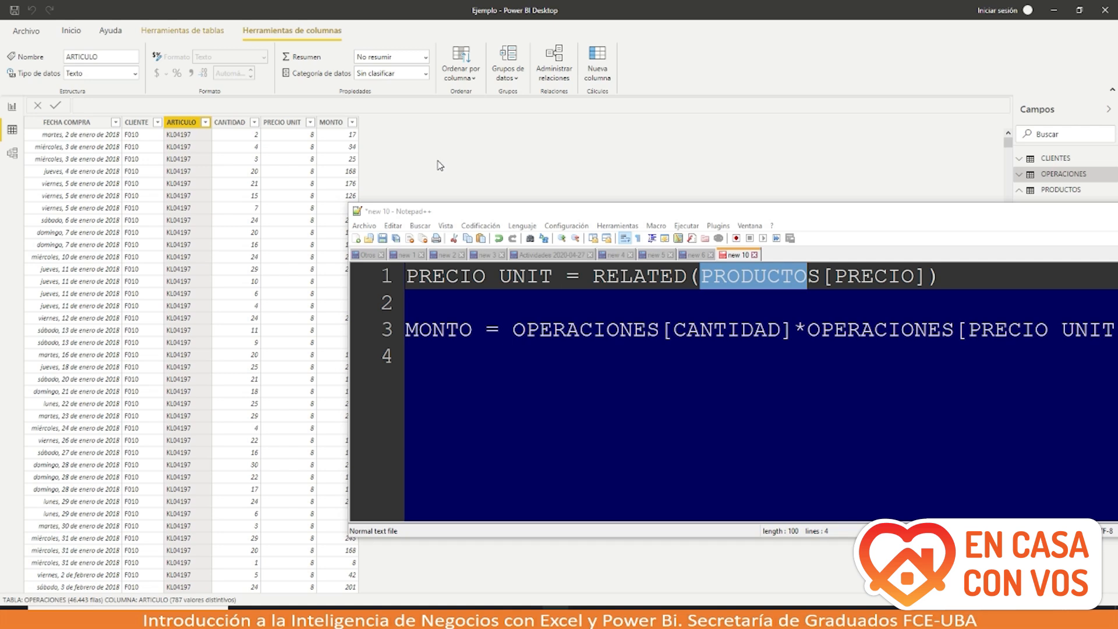
# Step: Review the PRECIO UNIT filter values, then move the note to uncover the PRODUCTOS fields
pyautogui.click(310, 124)
pyautogui.click(310, 122)
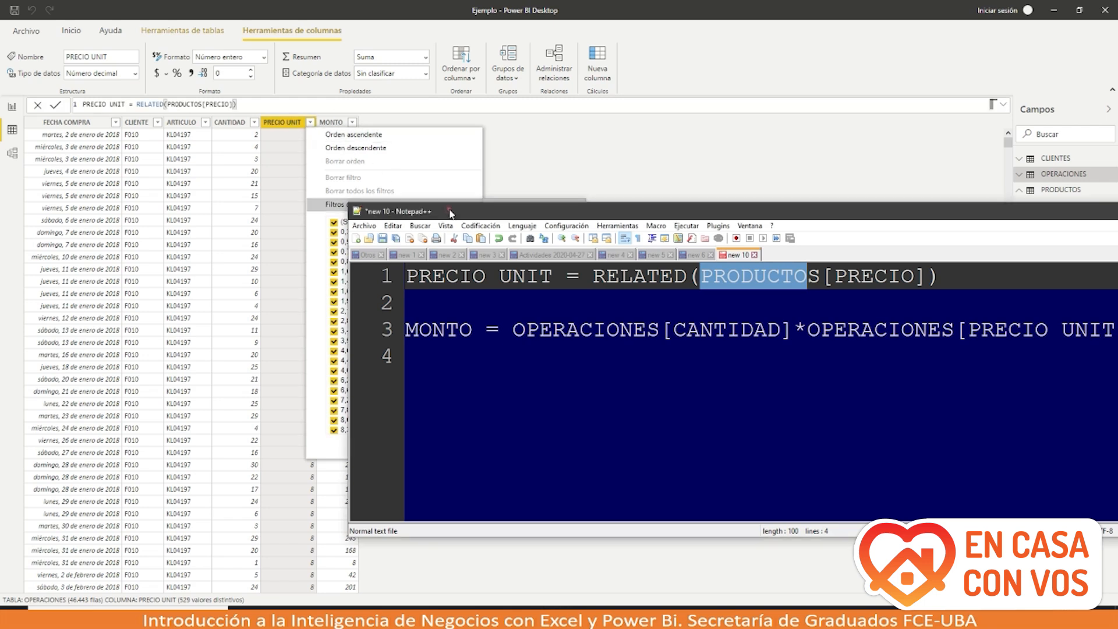
pyautogui.moveTo(450, 214); pyautogui.dragTo(568, 192)
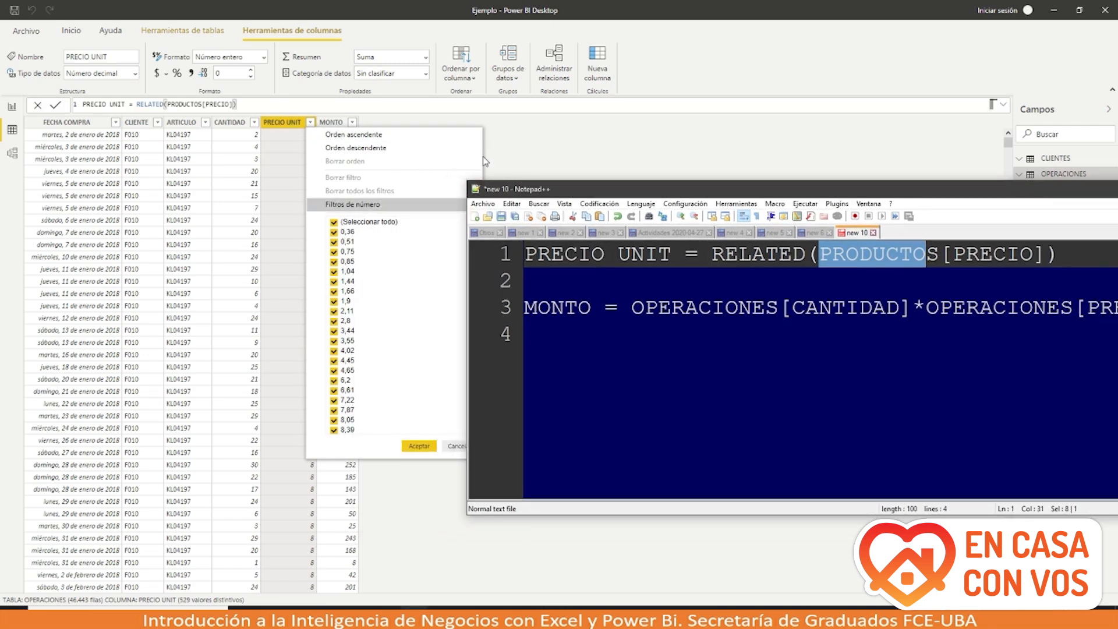
pyautogui.click(535, 148)
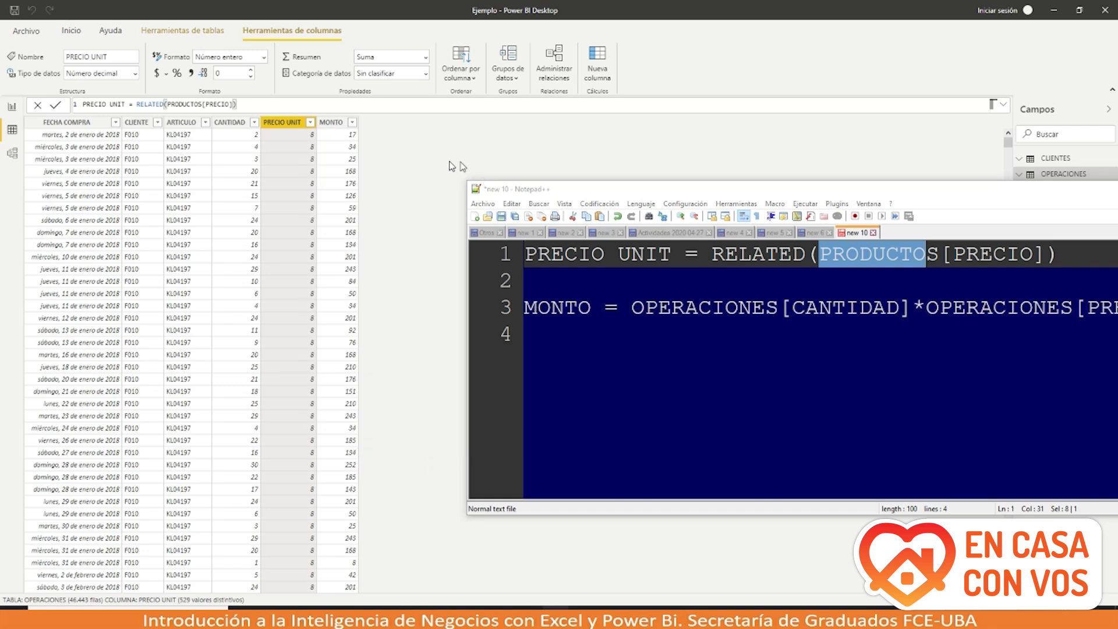
pyautogui.moveTo(585, 193); pyautogui.dragTo(456, 245)
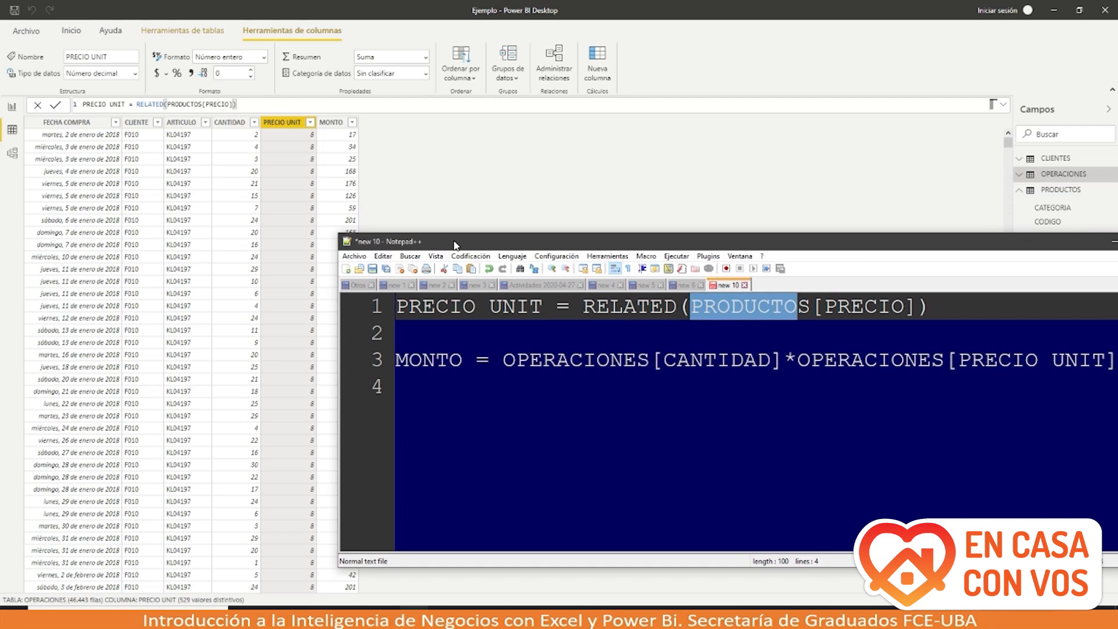
# Step: Show MONTO's formula, CANTIDAD times PRECIO UNIT, and move the Notepad++ formulas note aside
pyautogui.click(351, 143)
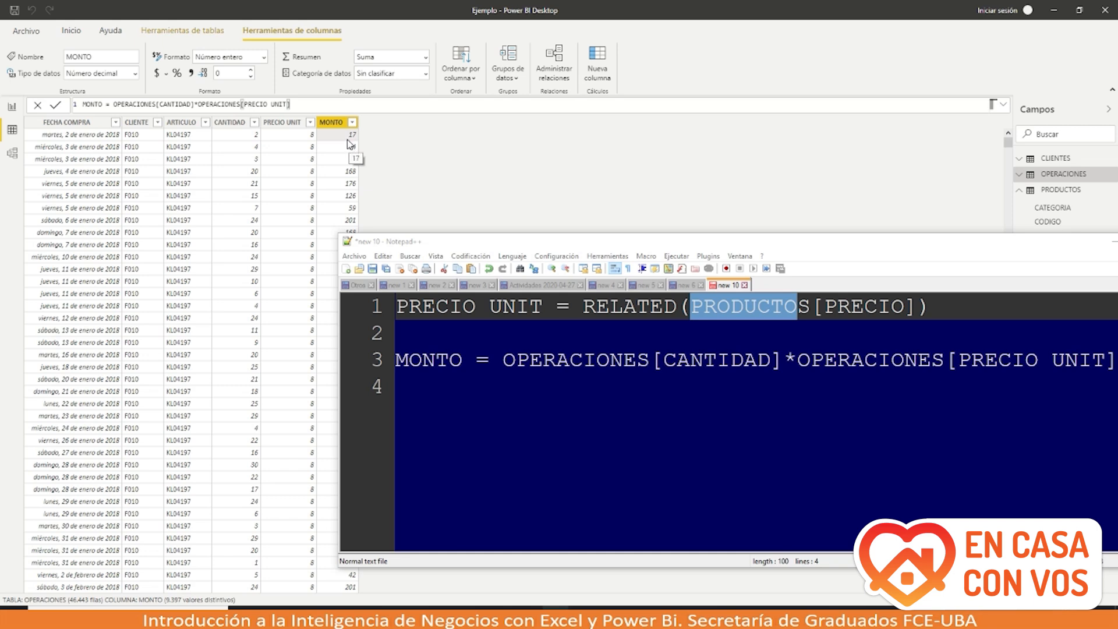
pyautogui.moveTo(488, 241); pyautogui.dragTo(201, 204)
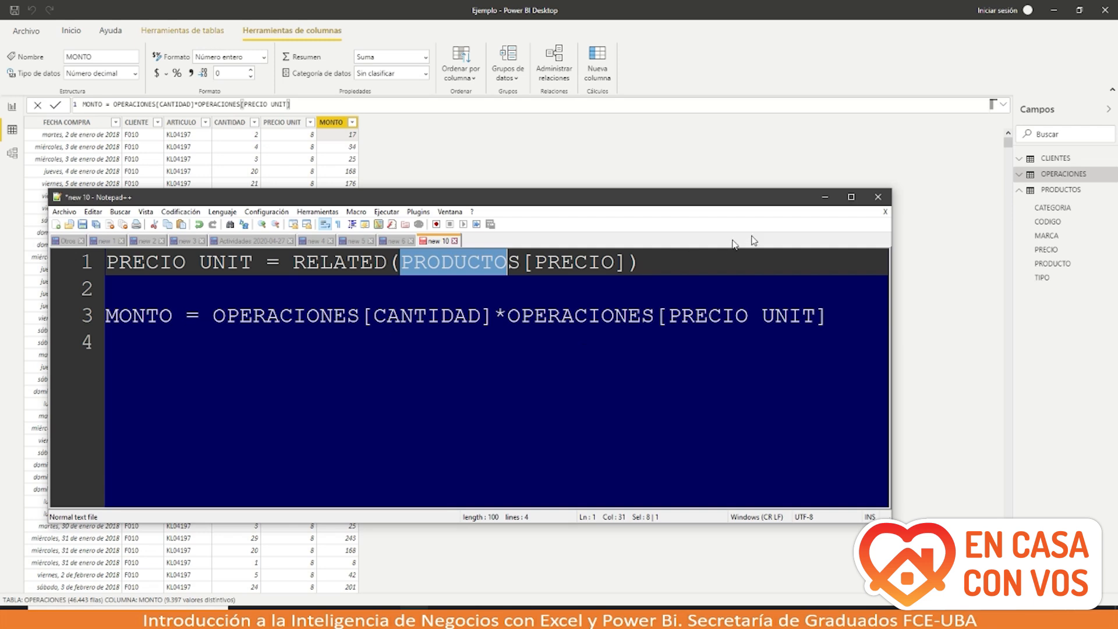
pyautogui.click(825, 200)
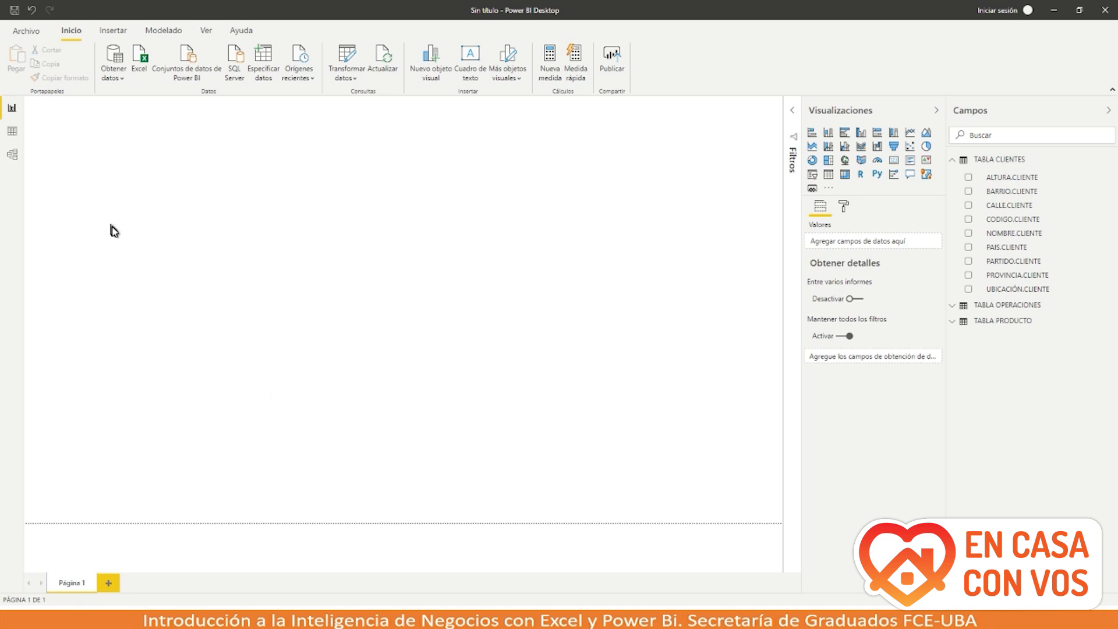
# Step: Bring the Notepad++ formulas note back over the blank untitled report
pyautogui.click(416, 568)
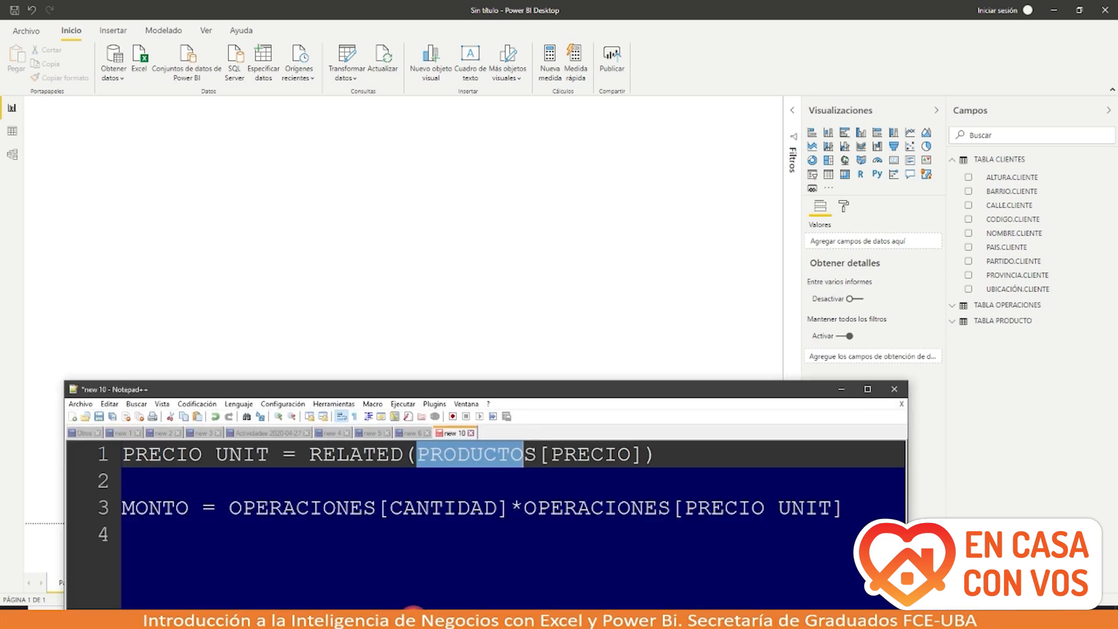
# Step: In Data view, add a new calculated column, Columna, to TABLA OPERACIONES
pyautogui.moveTo(429, 388); pyautogui.dragTo(389, 272)
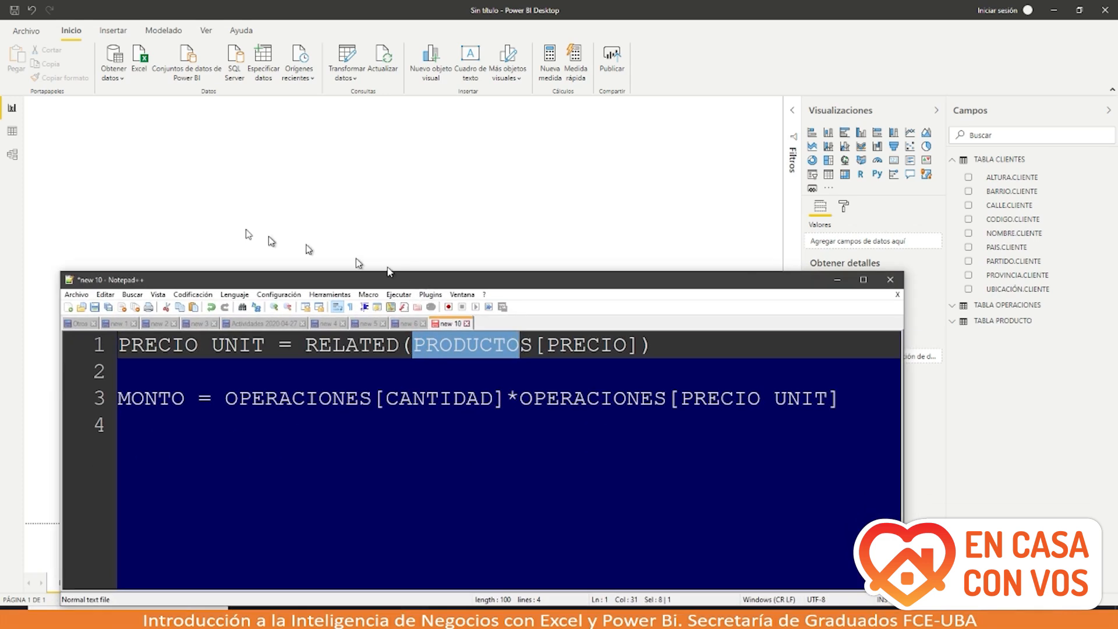
pyautogui.click(15, 131)
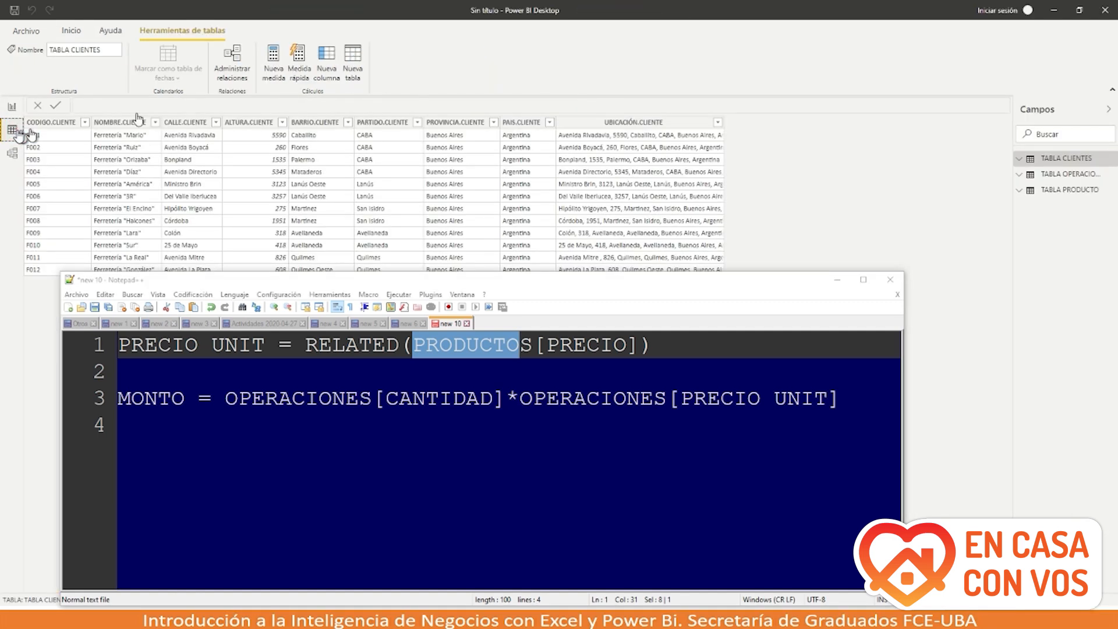
pyautogui.click(1050, 174)
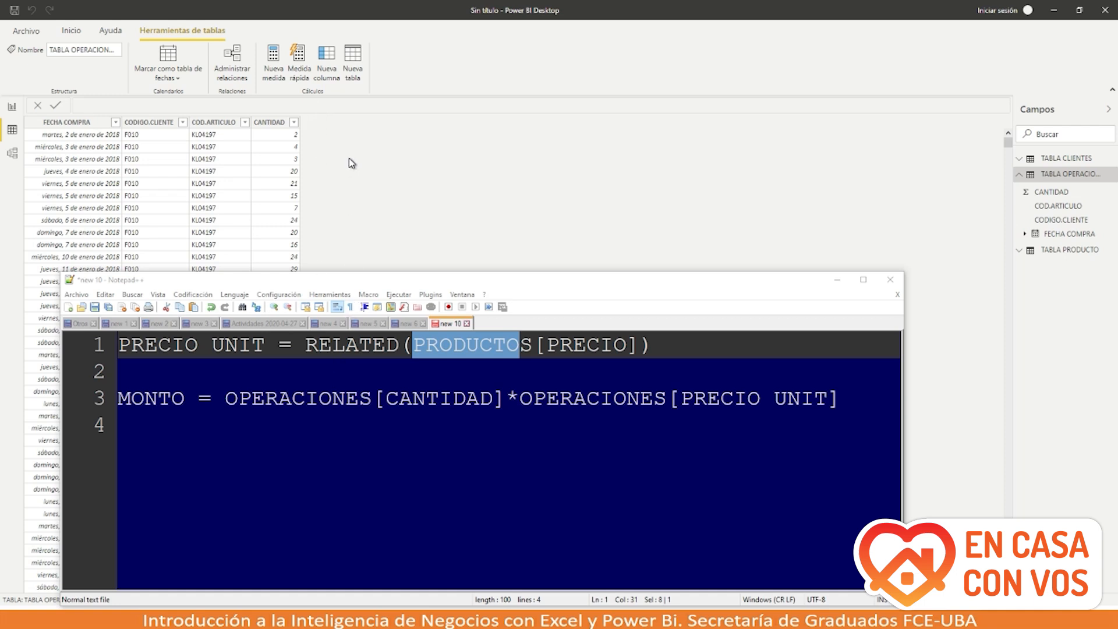
pyautogui.click(327, 61)
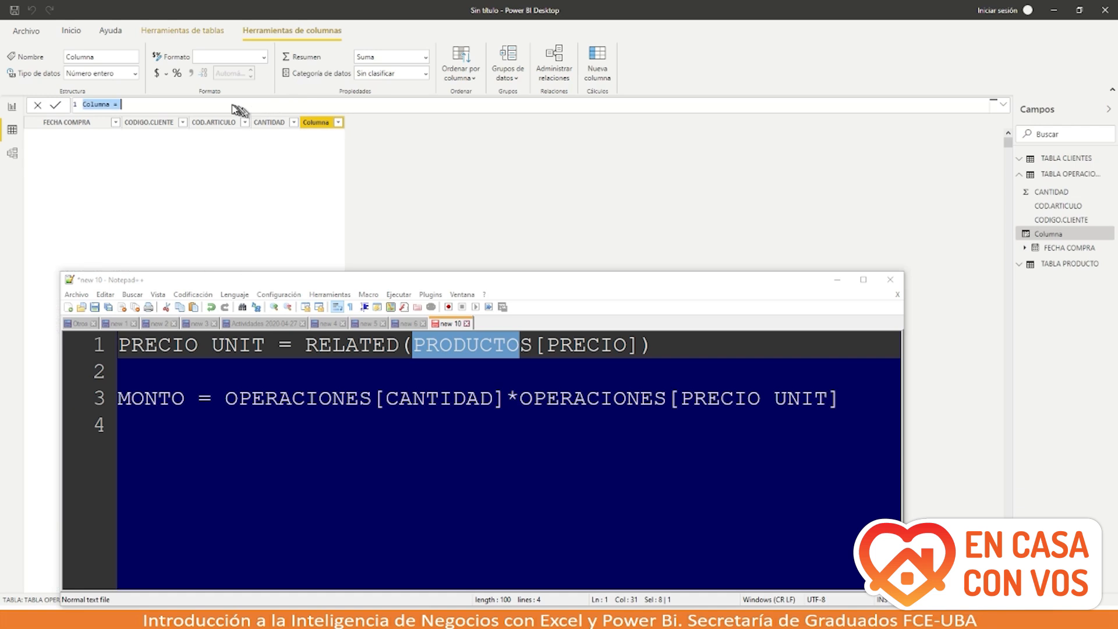
# Step: Define the column as PRECIO UNIT = RELATED('TABLA PRODUCTO'[PRECIO]) and select it
pyautogui.doubleClick(99, 105)
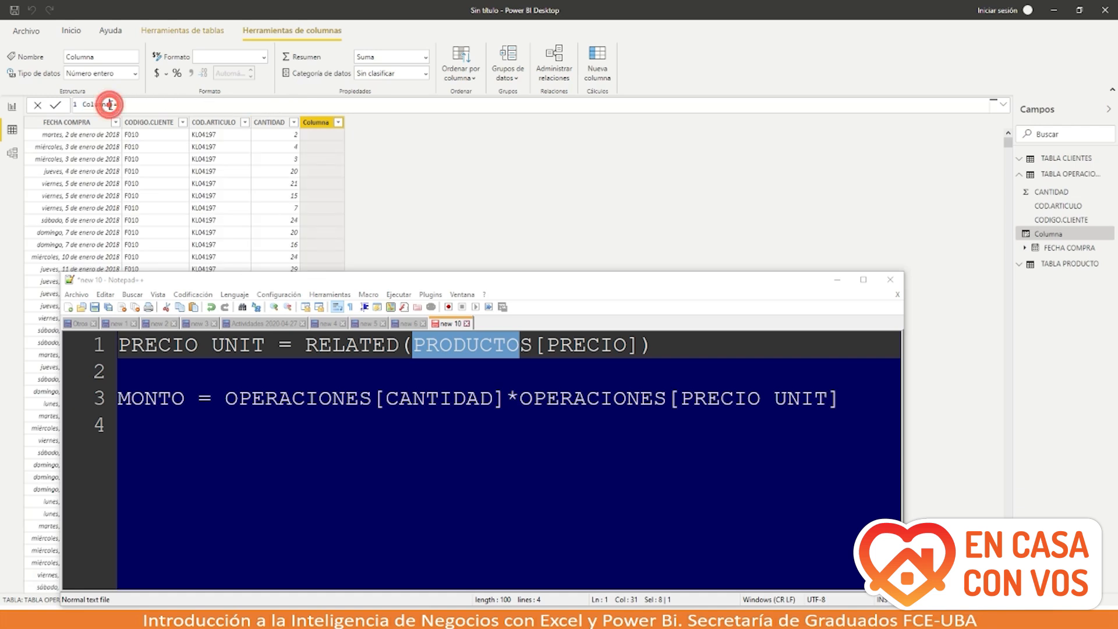
pyautogui.press('BackSpace')
pyautogui.write('PRE')
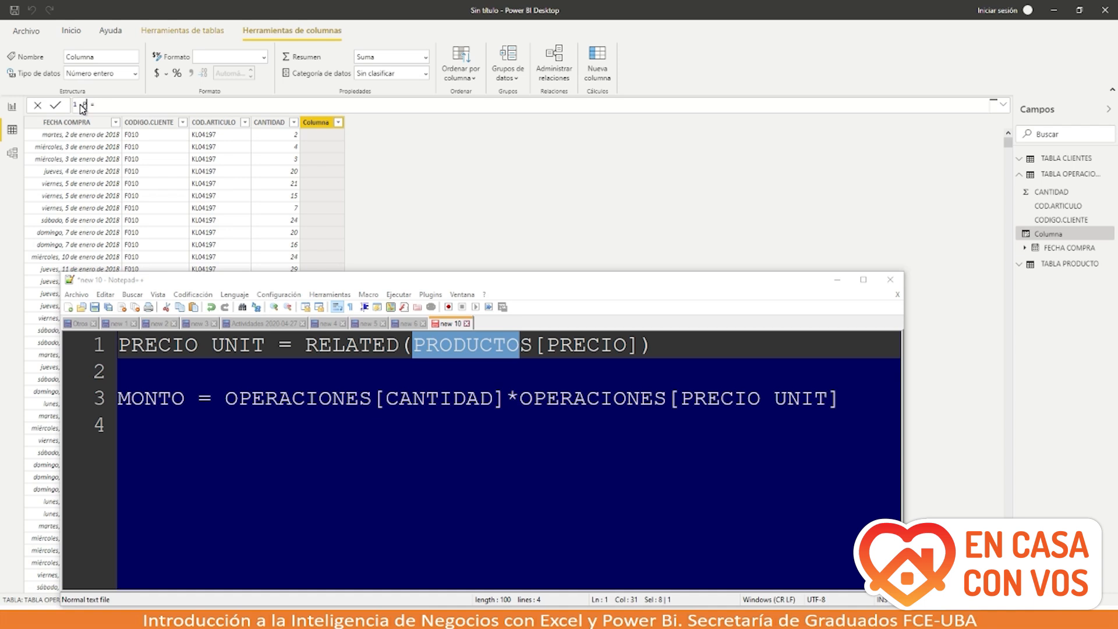
pyautogui.write('UNIT')
pyautogui.click(137, 104)
pyautogui.write('REL')
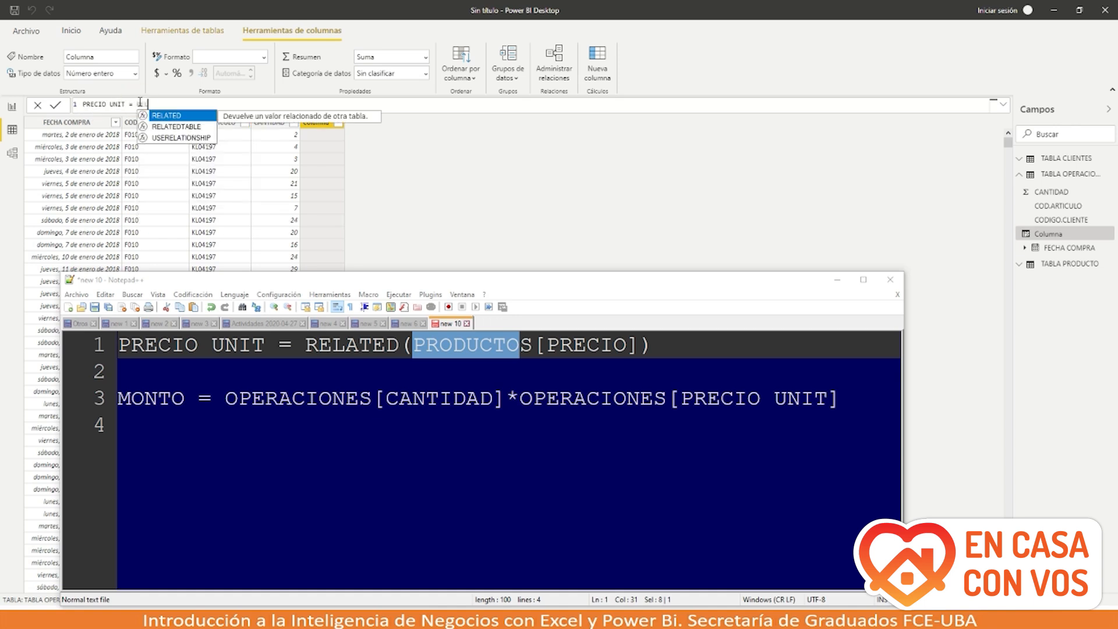
pyautogui.write('ATED')
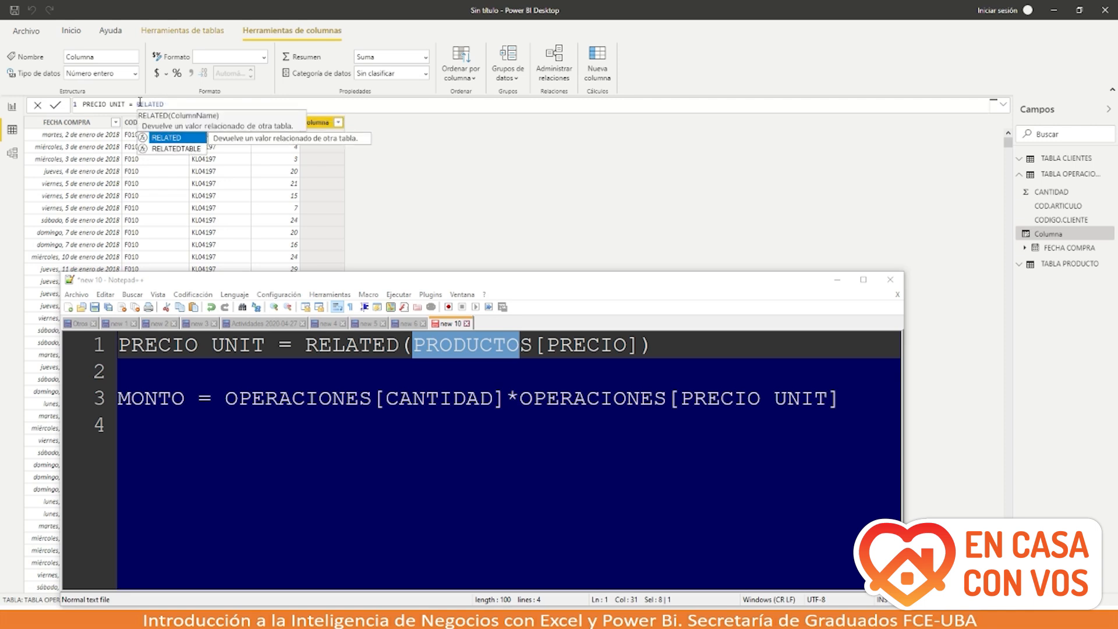
pyautogui.write('(')
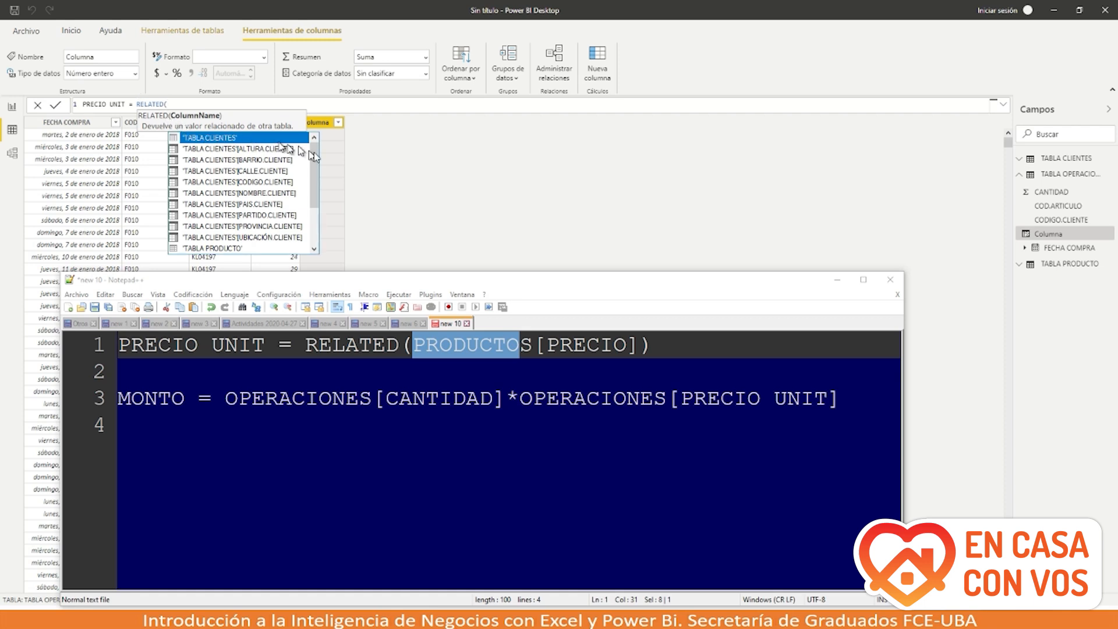
pyautogui.moveTo(318, 161); pyautogui.dragTo(314, 198)
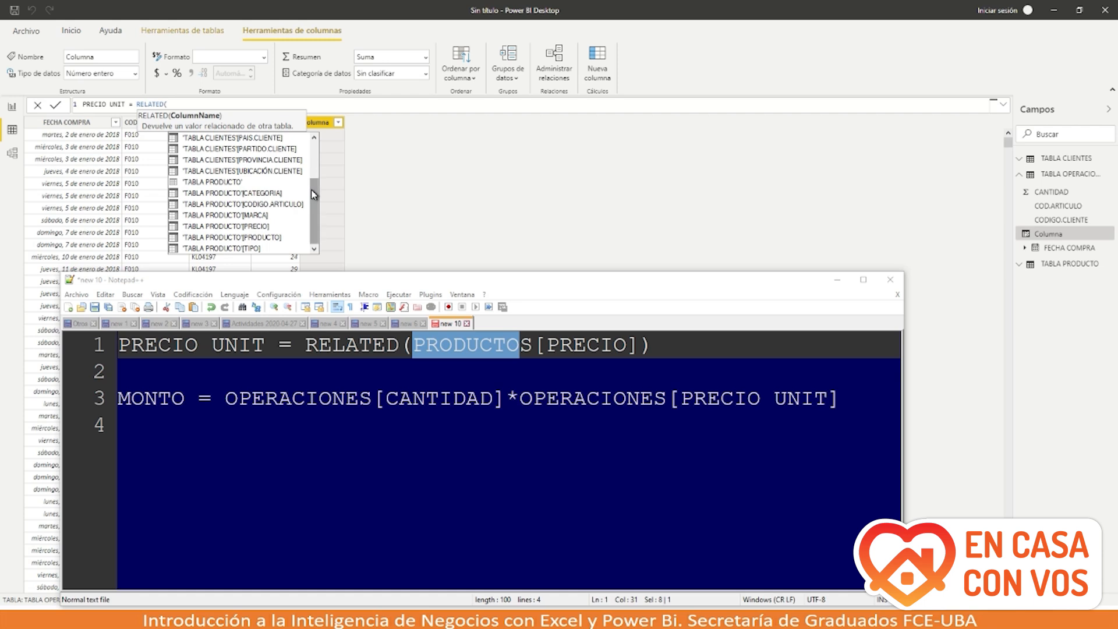
pyautogui.doubleClick(217, 227)
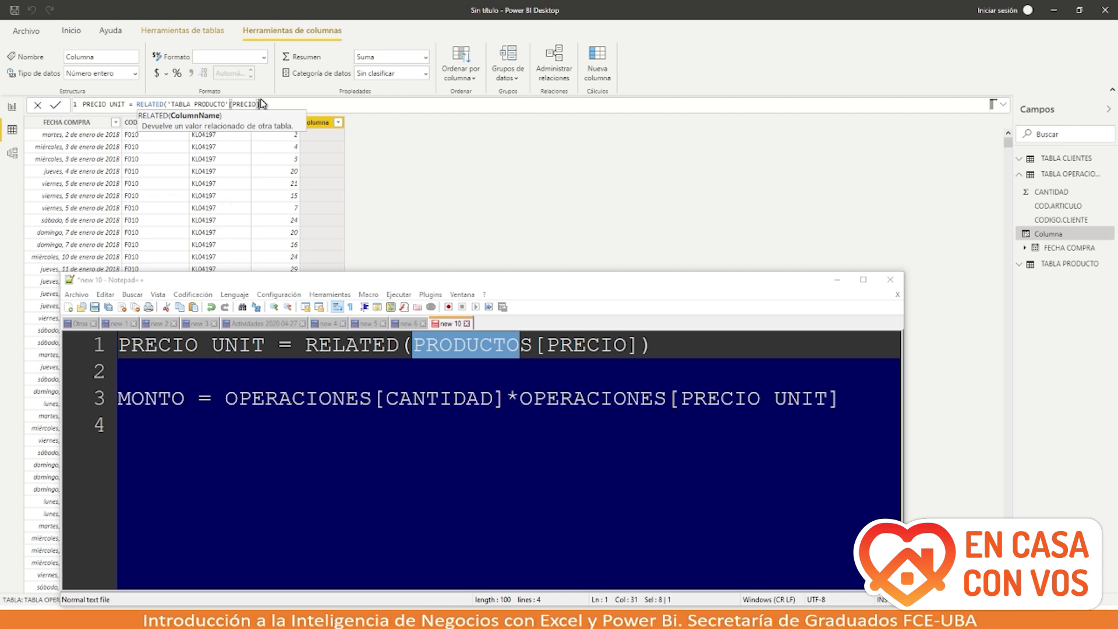
pyautogui.press('Return')
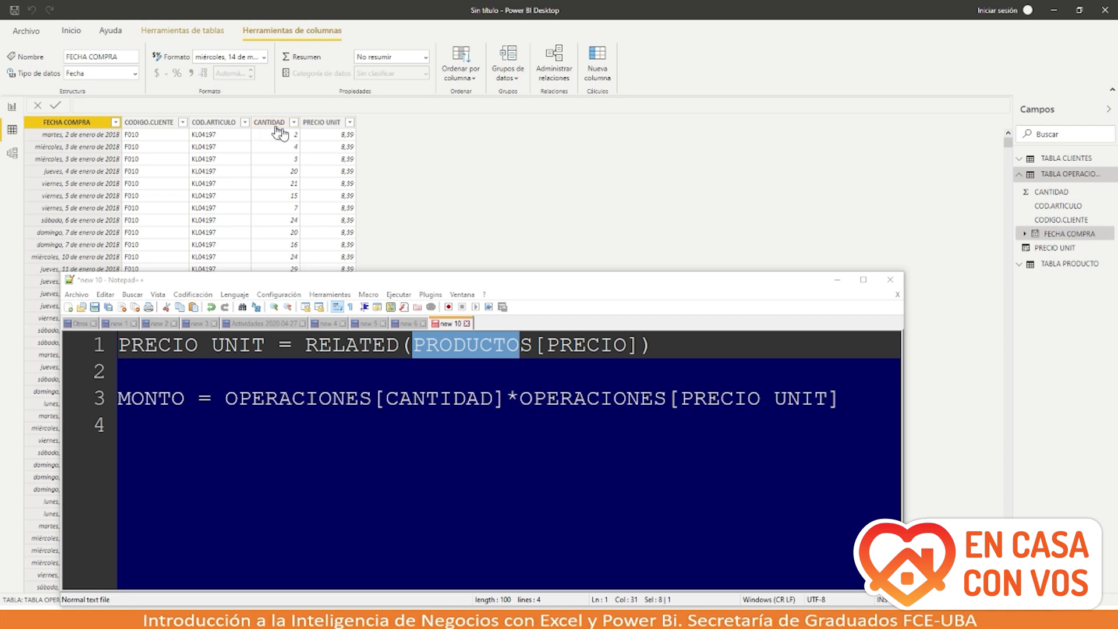
pyautogui.click(329, 140)
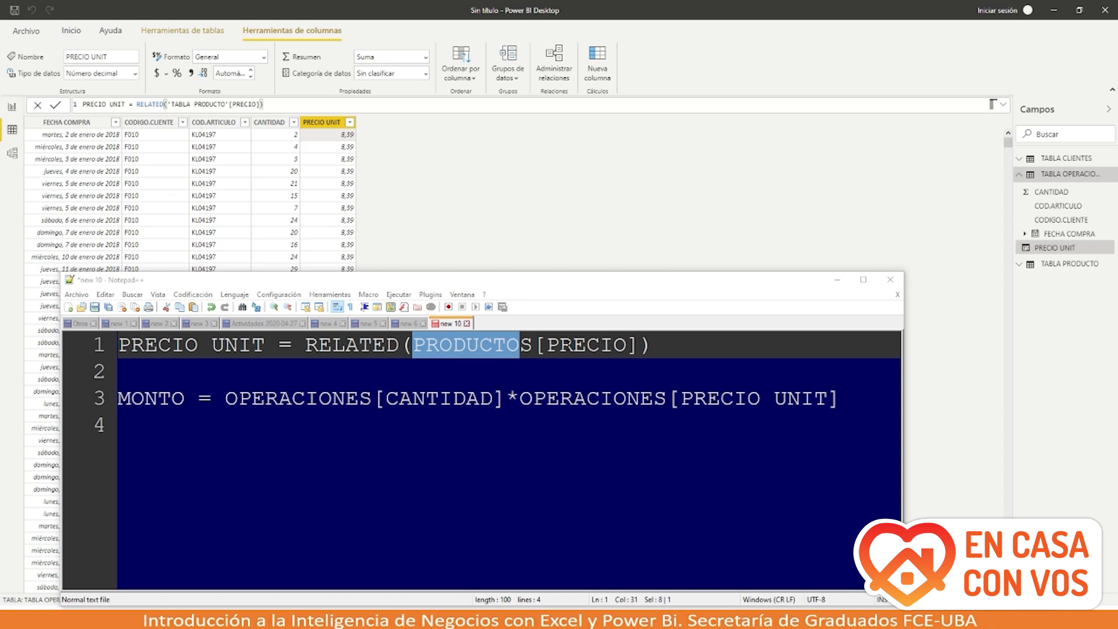
# Step: Create a new calculated column in TABLA OPERACIONES named MONTO
pyautogui.click(600, 61)
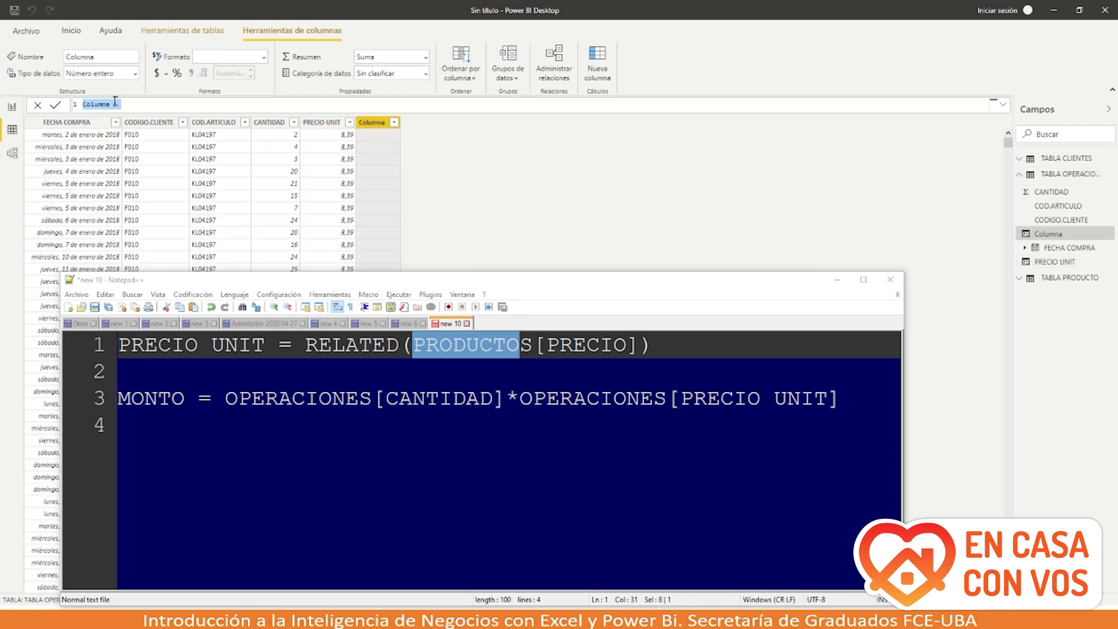
pyautogui.moveTo(110, 103); pyautogui.dragTo(84, 104)
pyautogui.write('MONTO')
pyautogui.click(367, 135)
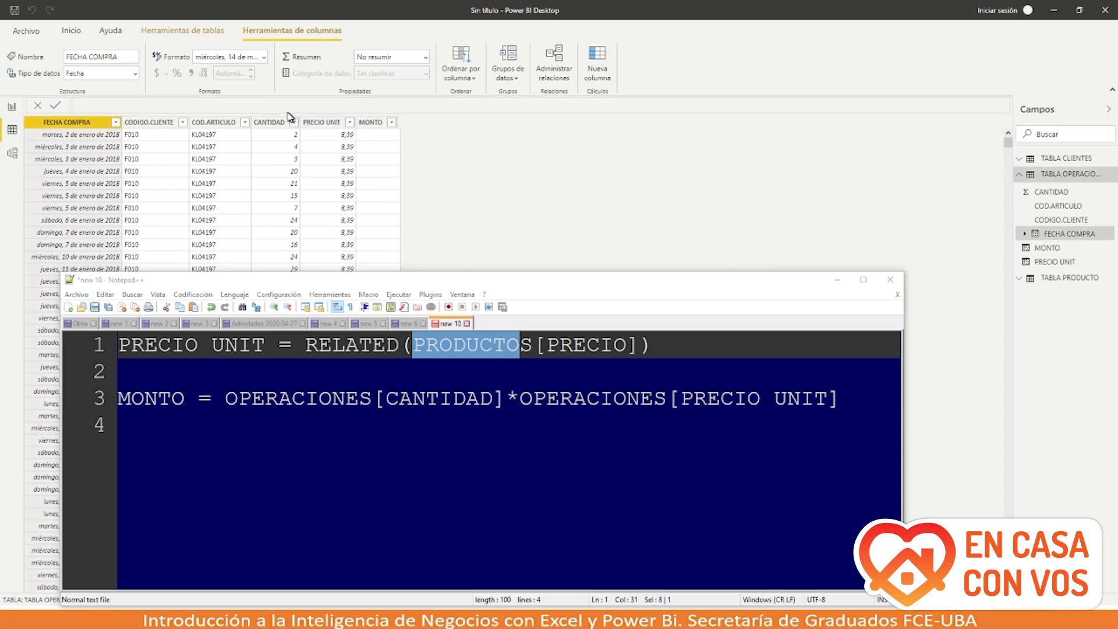
pyautogui.click(373, 125)
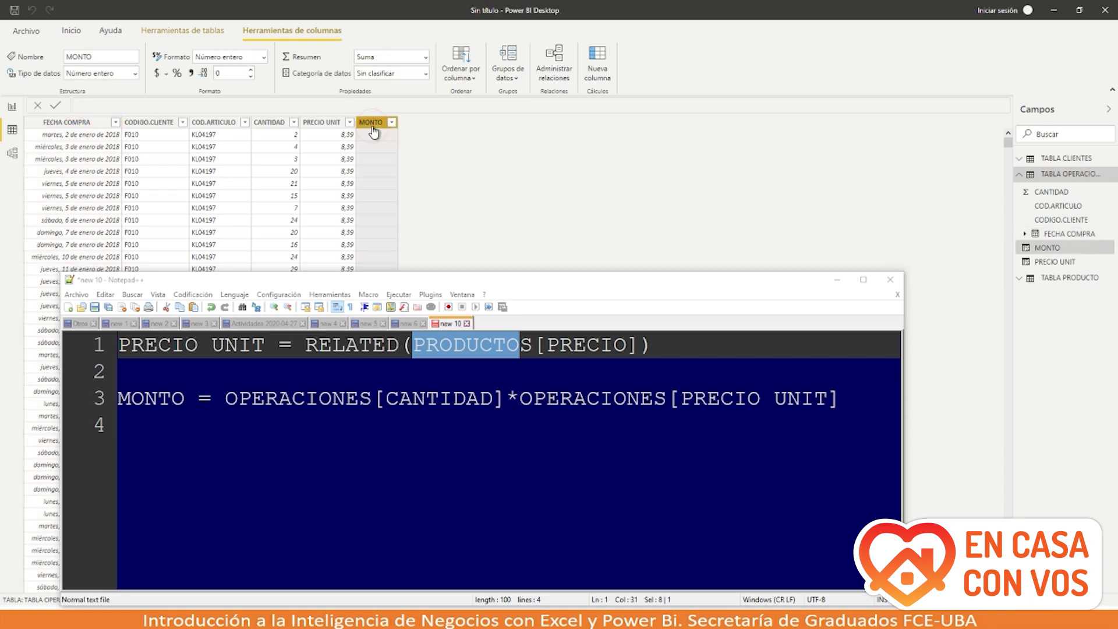
# Step: Set MONTO to 'TABLA OPERACIONES'[CANTIDAD] * 'TABLA OPERACIONES'[PRECIO UNIT]
pyautogui.click(177, 104)
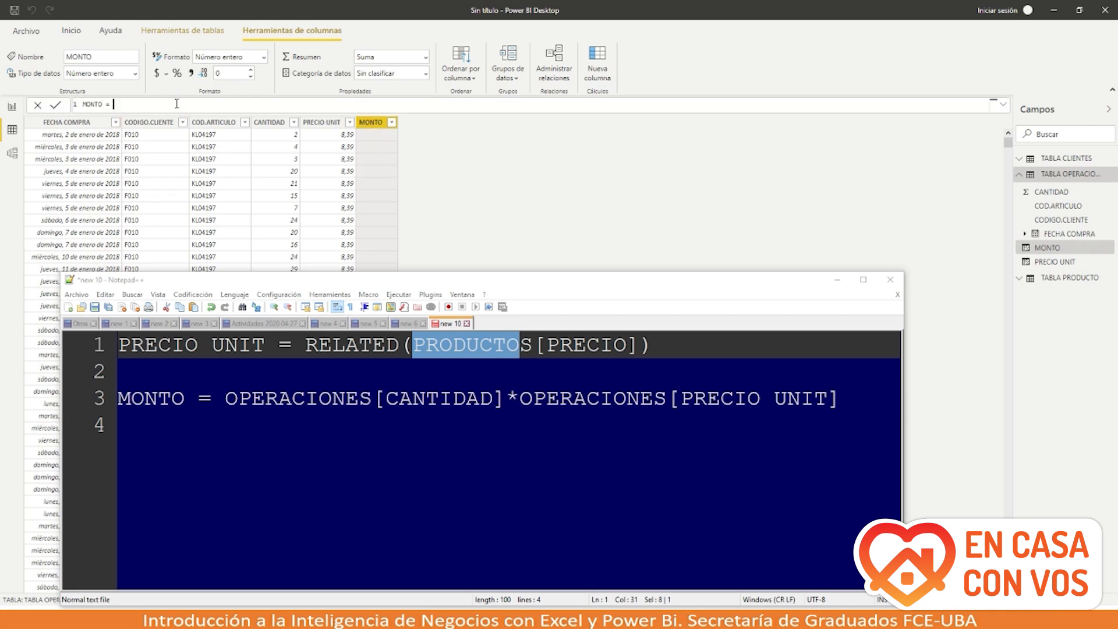
pyautogui.write('o')
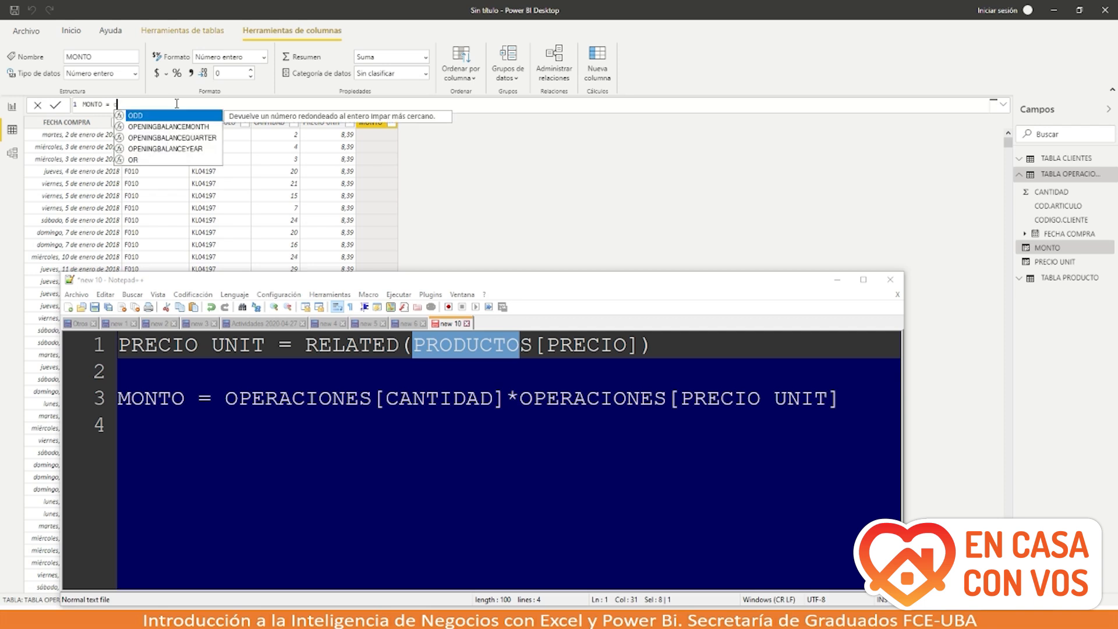
pyautogui.press('BackSpace')
pyautogui.write('ope')
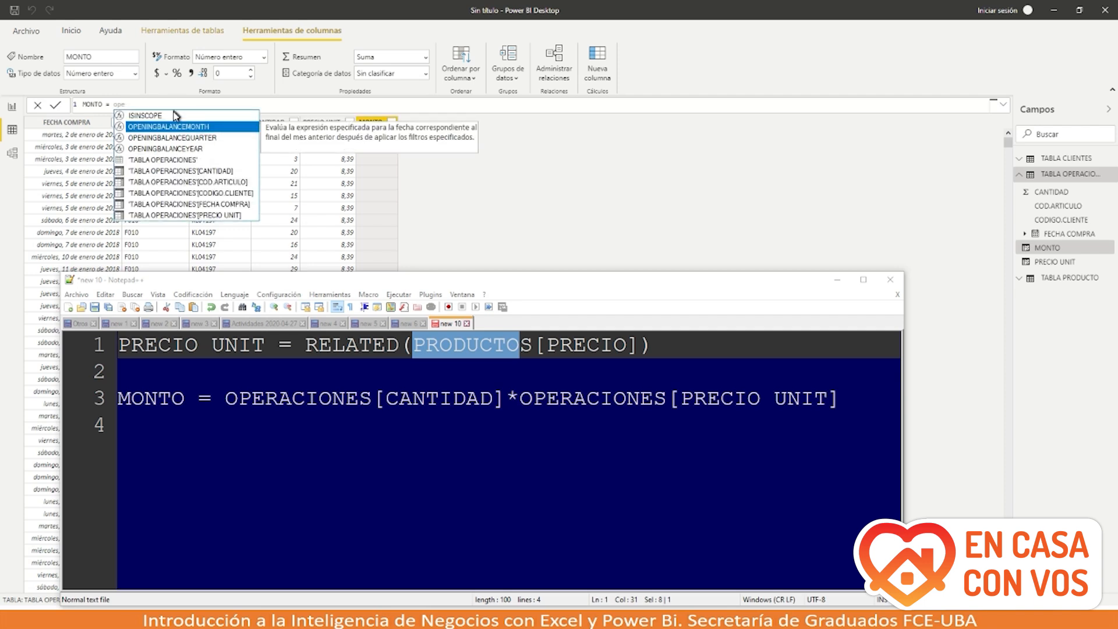
pyautogui.click(169, 175)
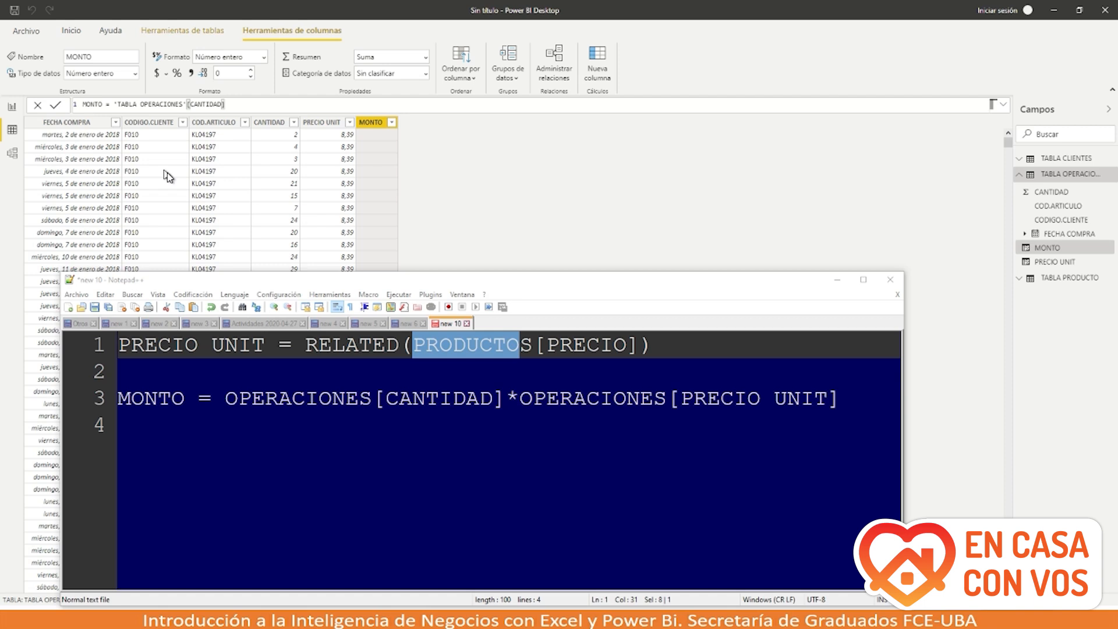
pyautogui.write('*')
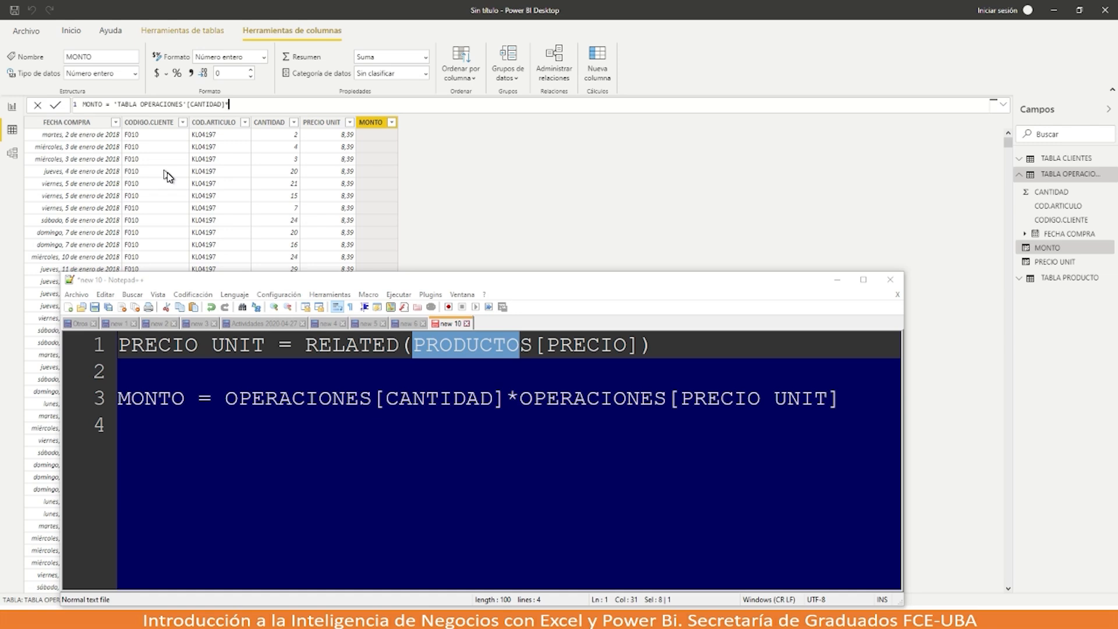
pyautogui.write('op')
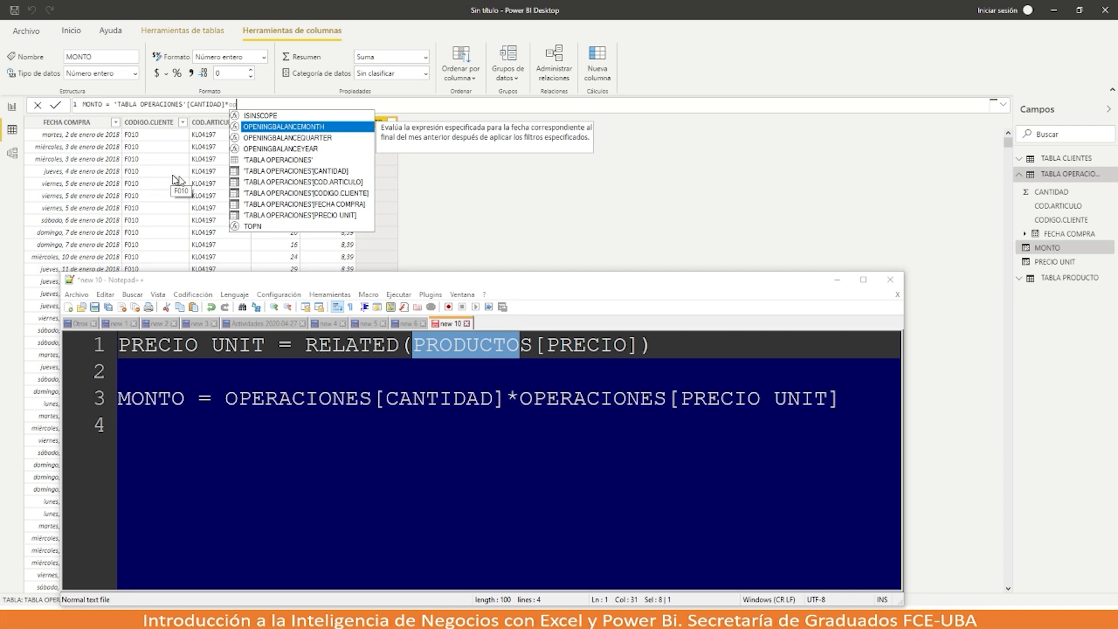
pyautogui.click(262, 217)
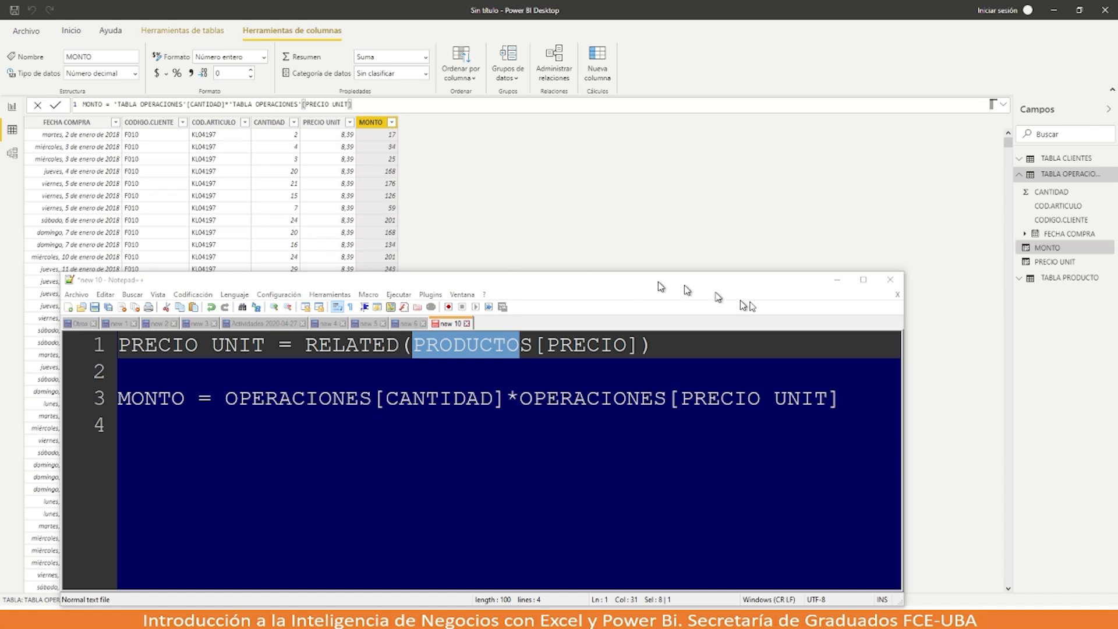
pyautogui.click(837, 280)
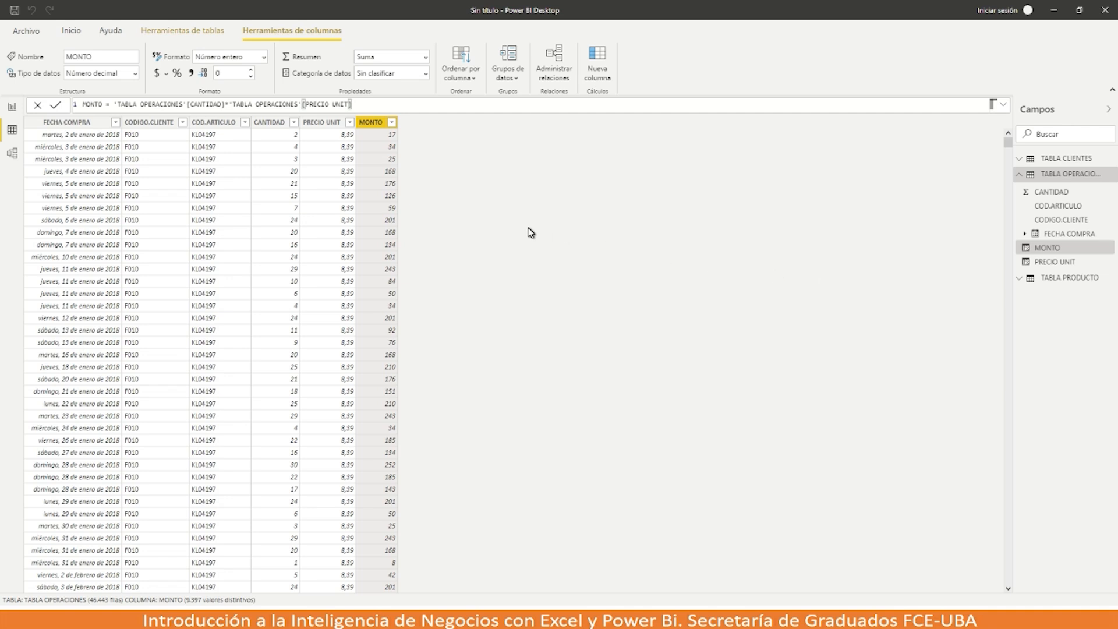
# Step: Switch to Report view and glance at the finished Ejemplo report before returning
pyautogui.click(13, 108)
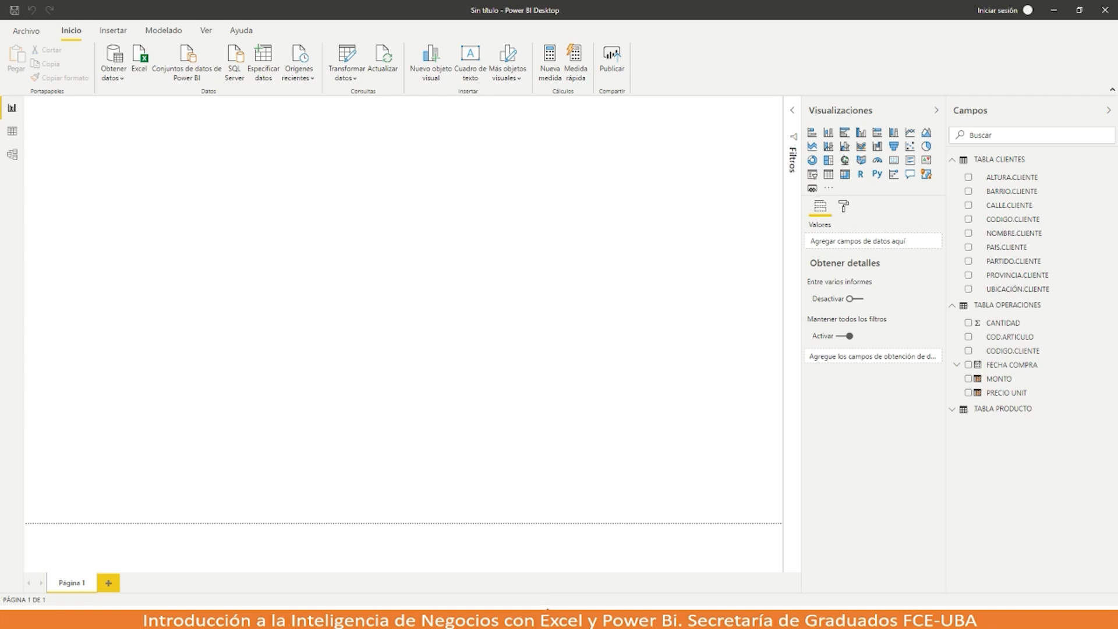
pyautogui.moveTo(548, 608)
pyautogui.click(525, 569)
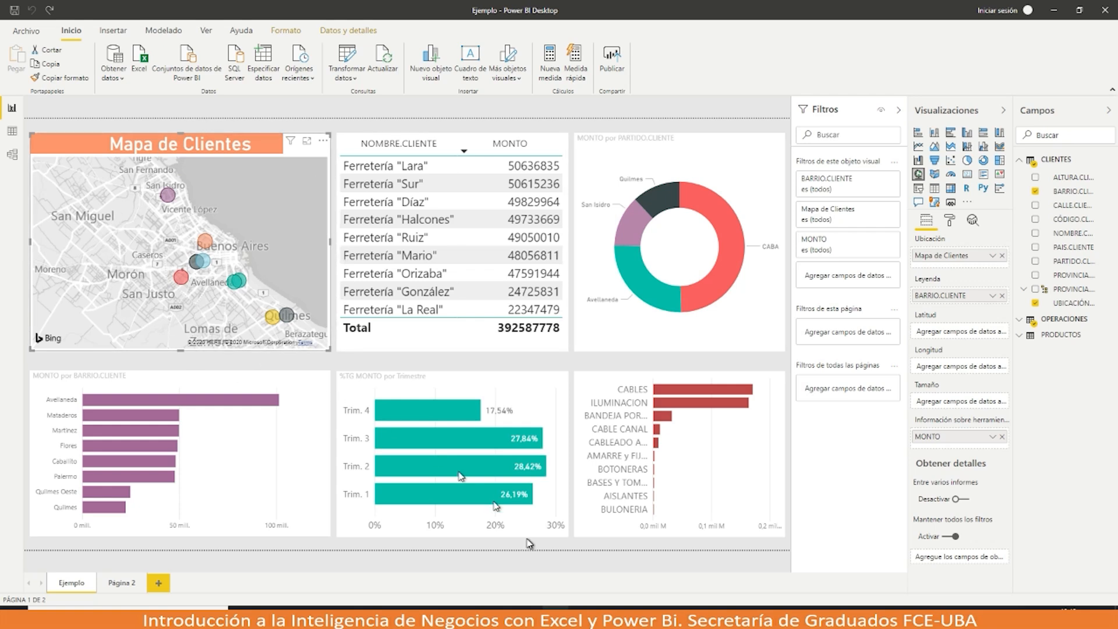
pyautogui.moveTo(554, 607)
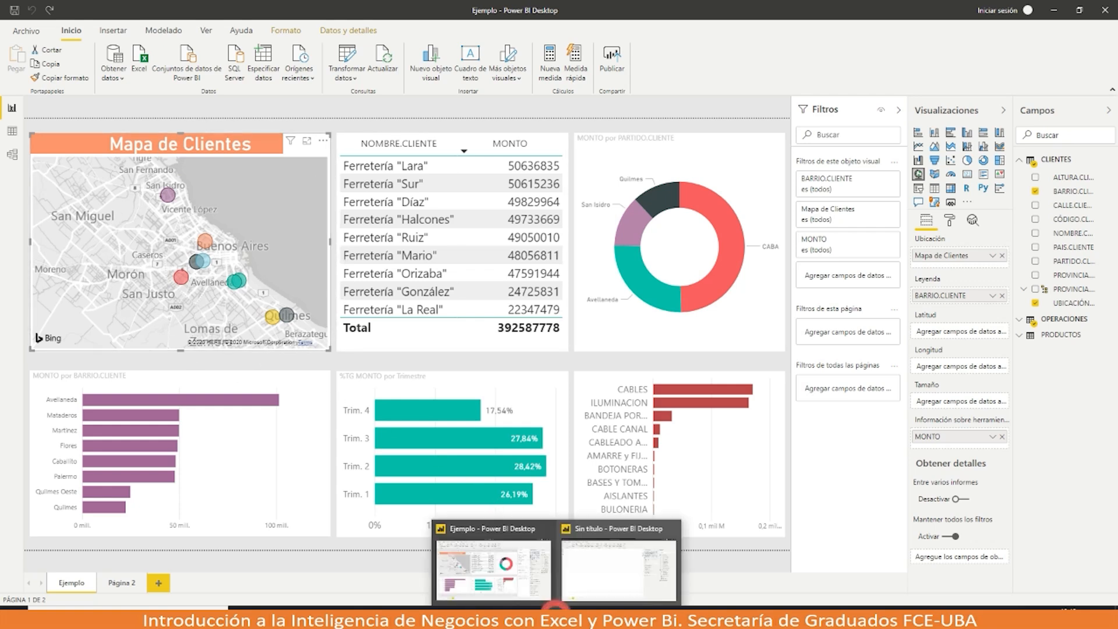
pyautogui.click(595, 567)
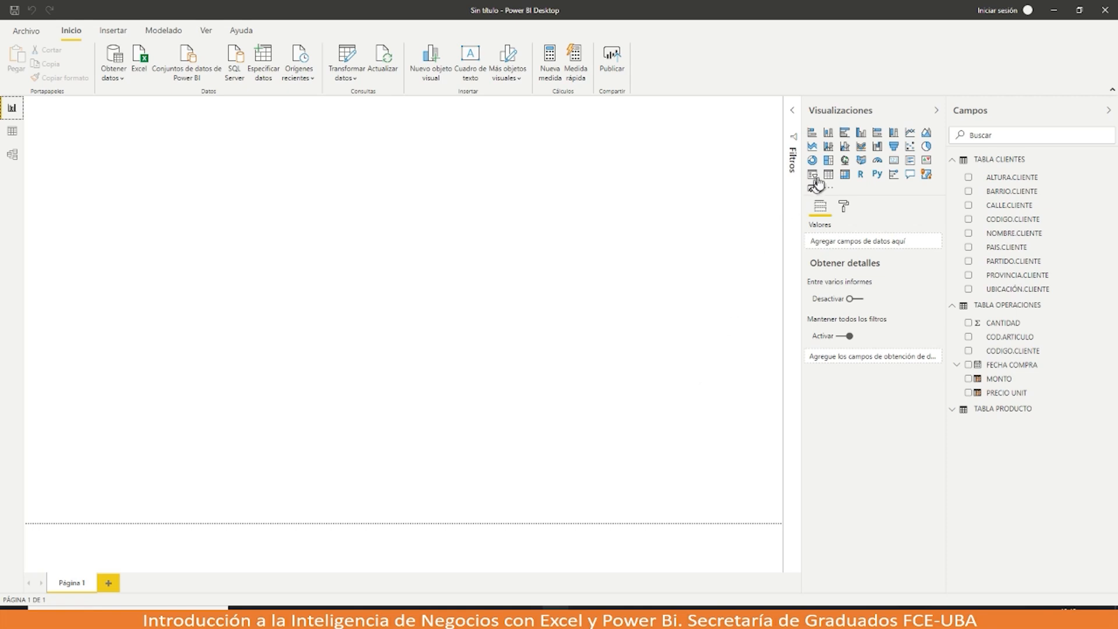
# Step: Add a map visual plotting UBICACIÓN.CLIENTE and enlarge it
pyautogui.click(845, 162)
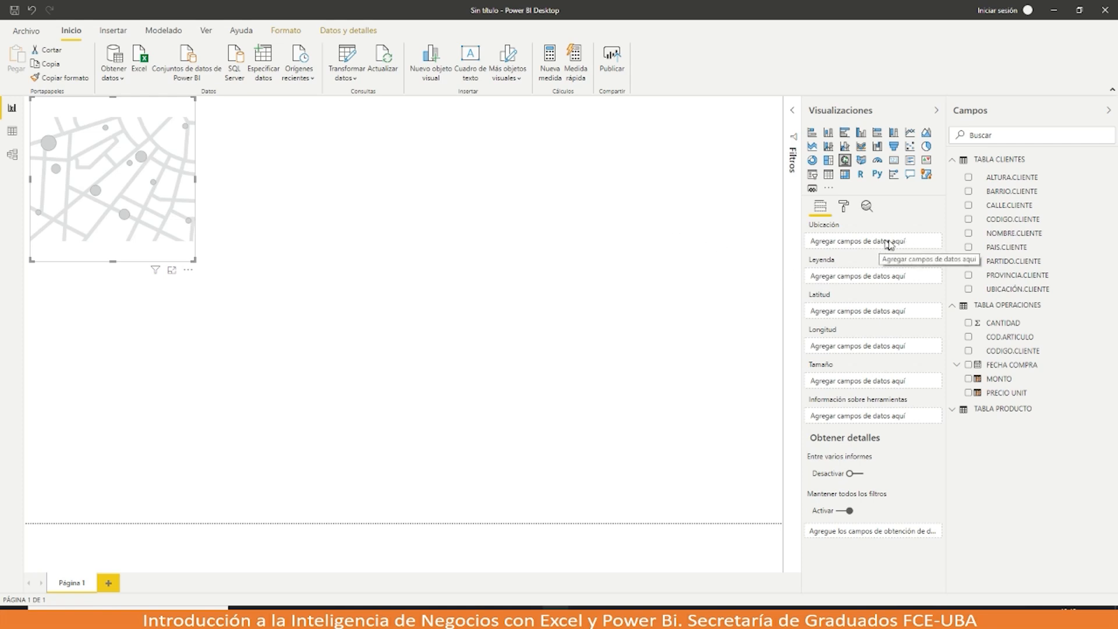
pyautogui.moveTo(993, 289); pyautogui.dragTo(849, 249)
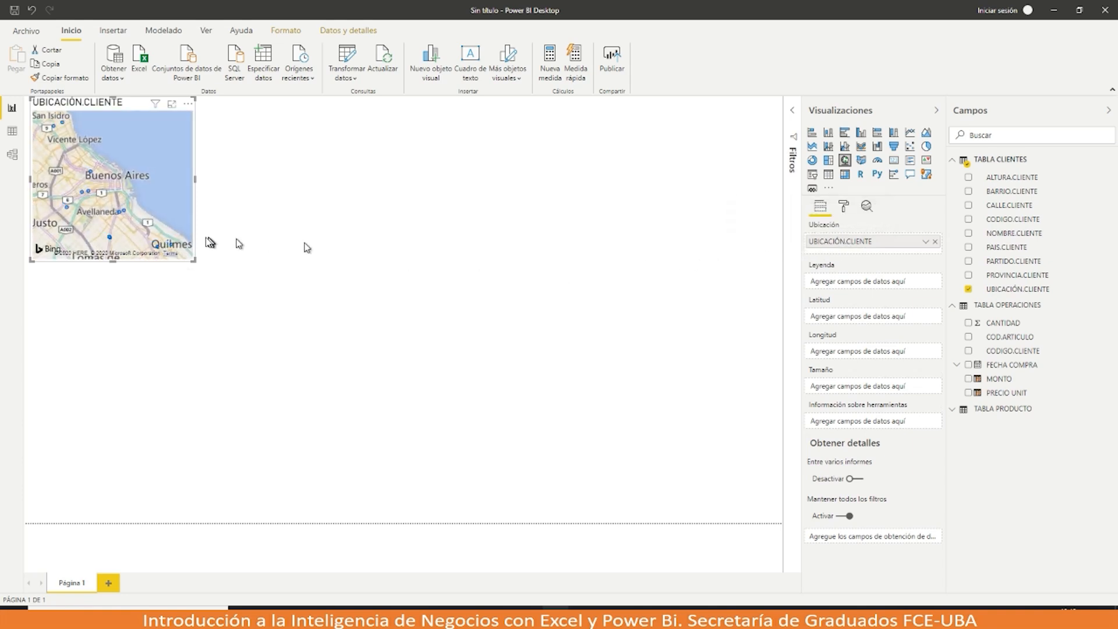
pyautogui.moveTo(194, 262); pyautogui.dragTo(282, 337)
pyautogui.click(531, 615)
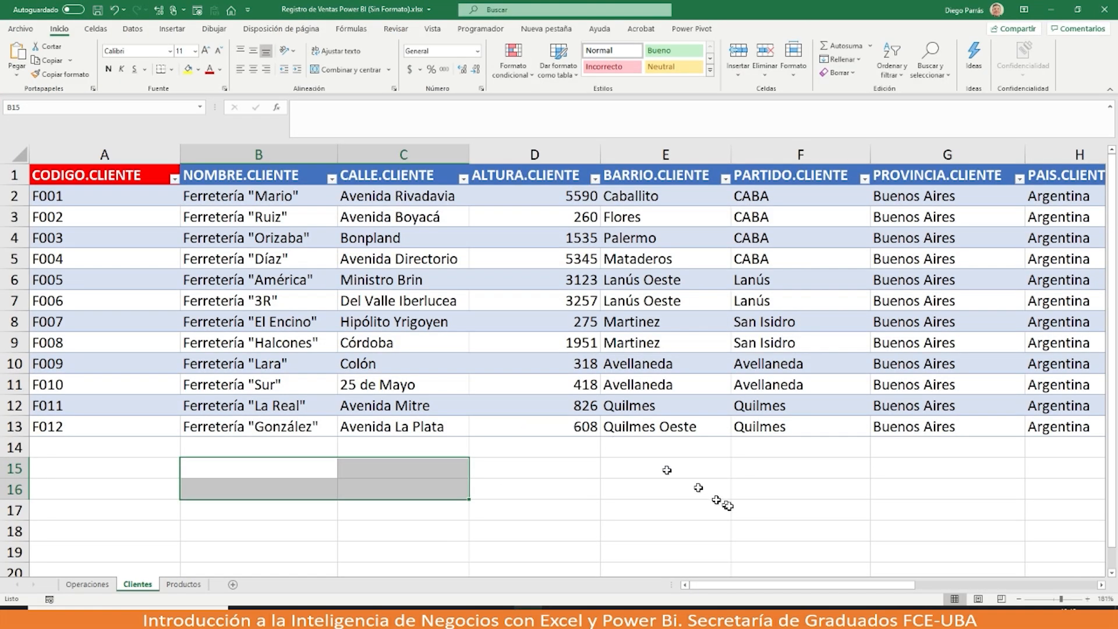
pyautogui.click(748, 585)
pyautogui.moveTo(748, 585); pyautogui.dragTo(885, 585)
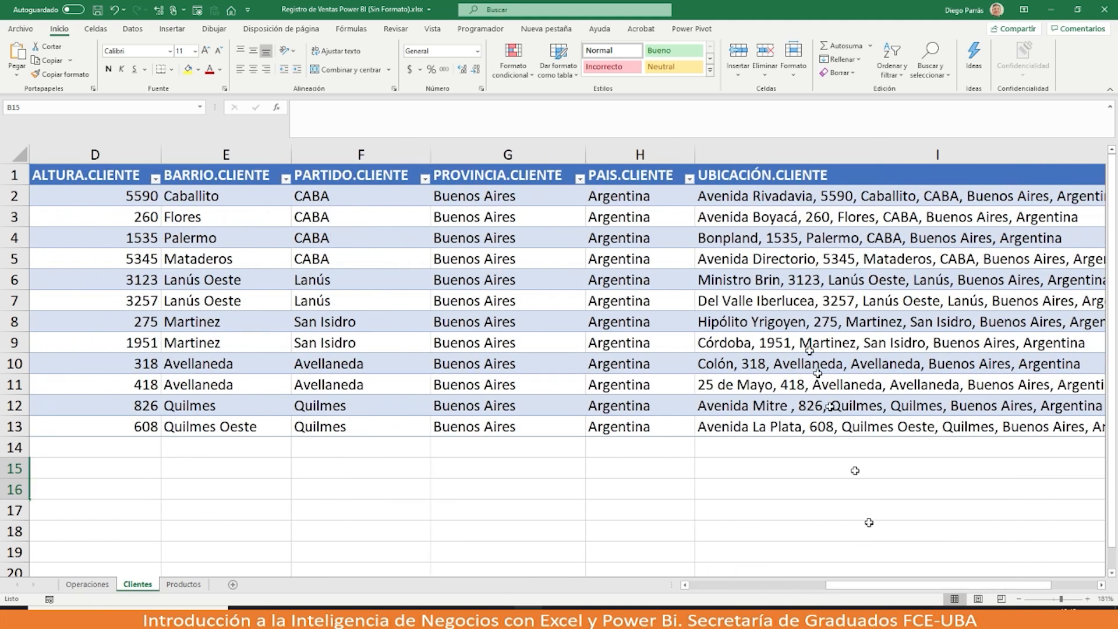
pyautogui.click(748, 196)
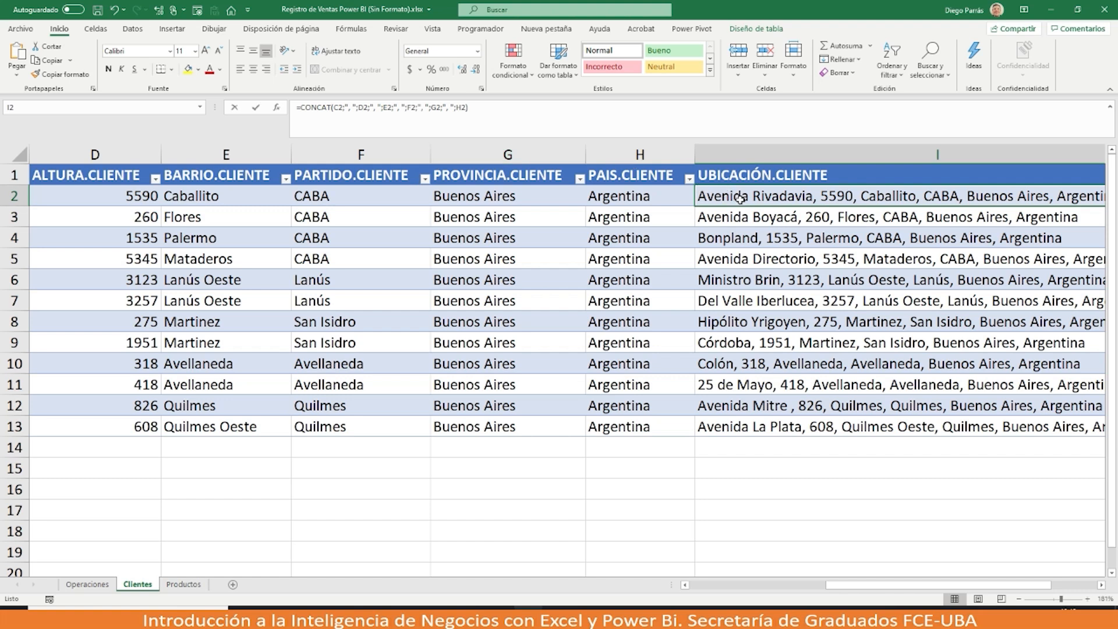
pyautogui.doubleClick(740, 197)
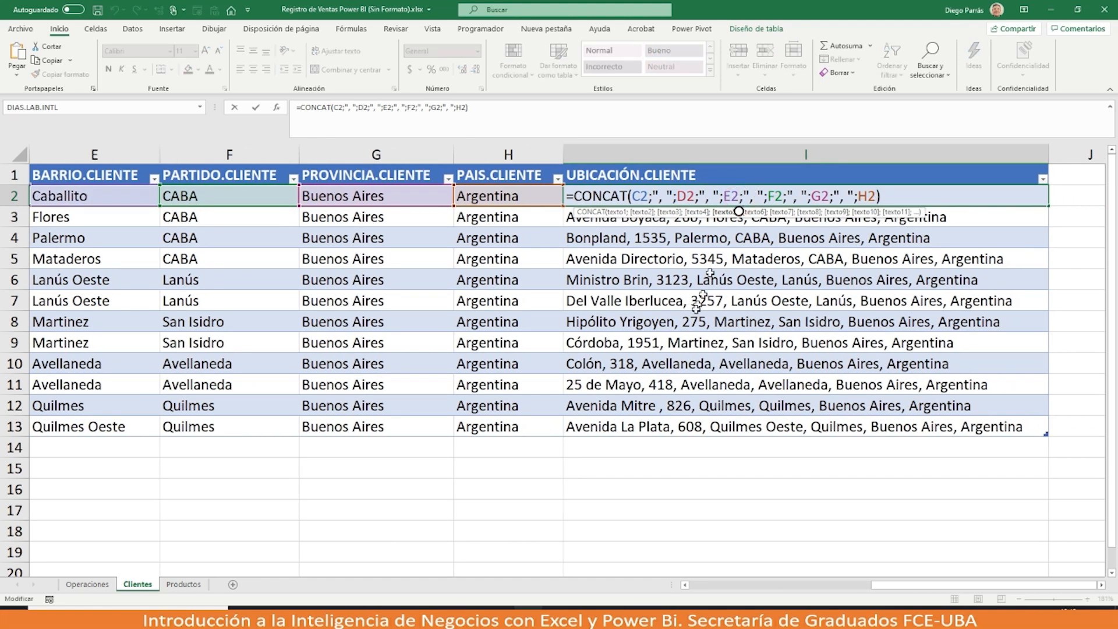
pyautogui.press('Escape')
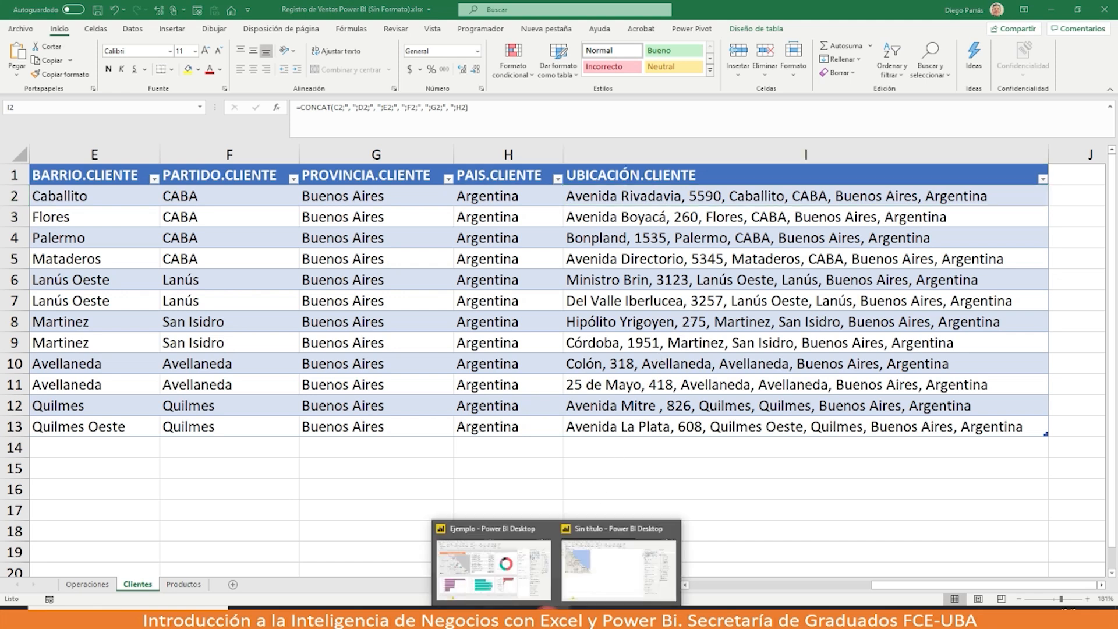
pyautogui.click(573, 602)
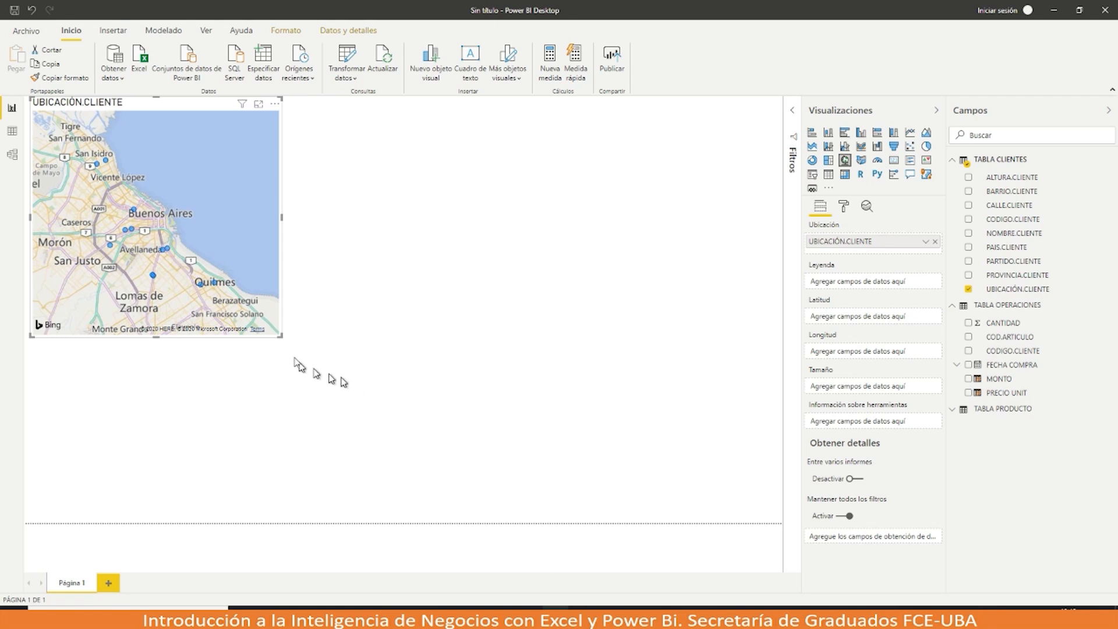
# Step: Enlarge the map further, compare with the Ejemplo report, then return to the untitled report
pyautogui.moveTo(280, 338); pyautogui.dragTo(327, 374)
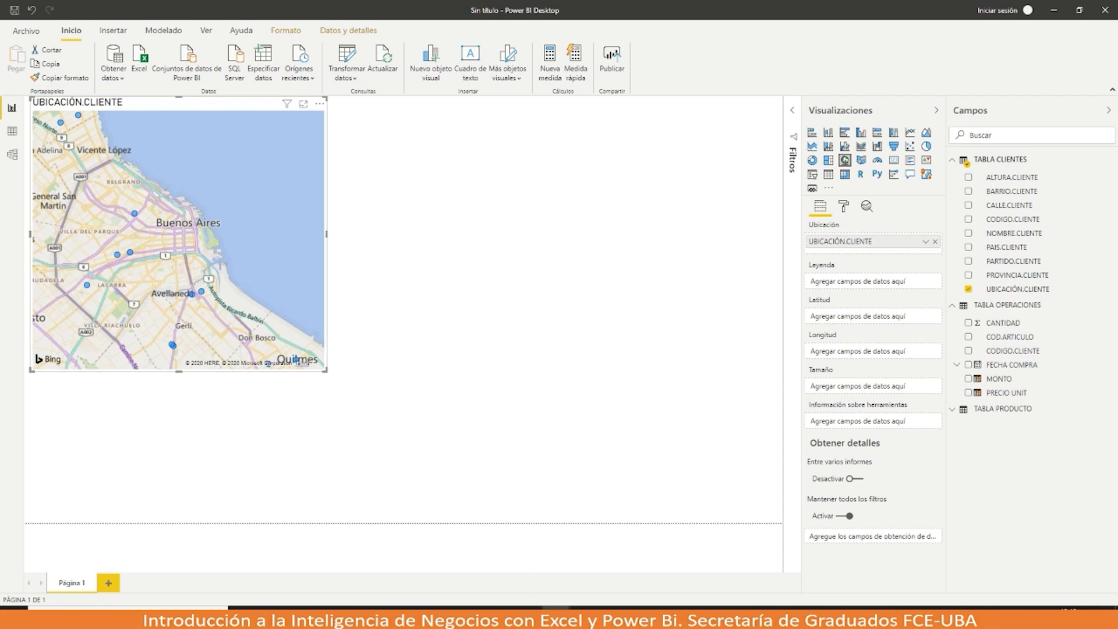
pyautogui.click(527, 581)
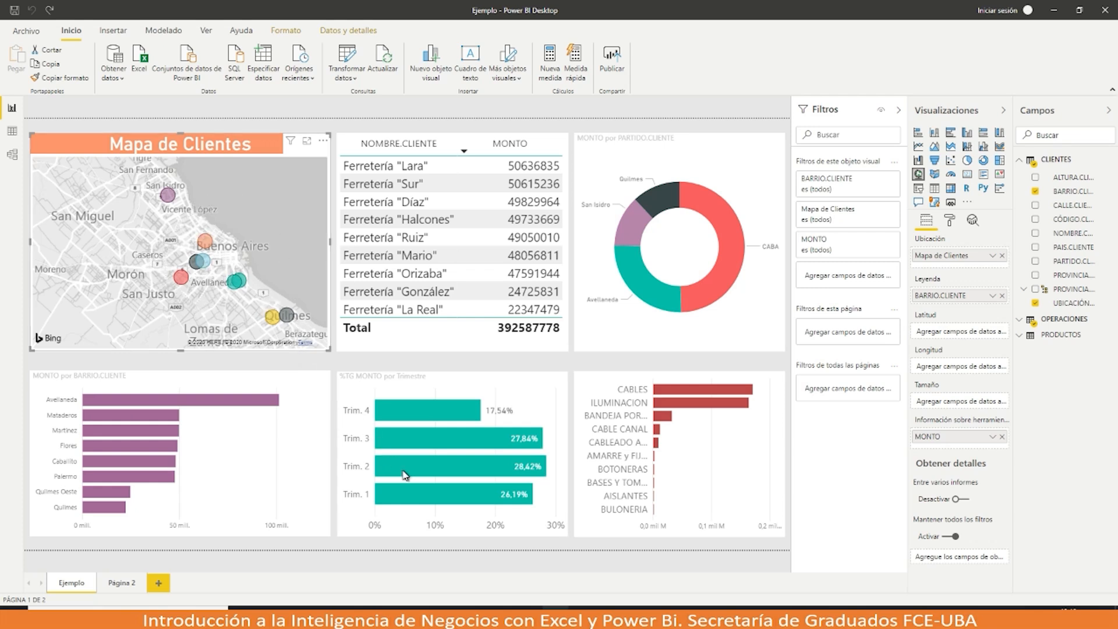
pyautogui.moveTo(555, 609)
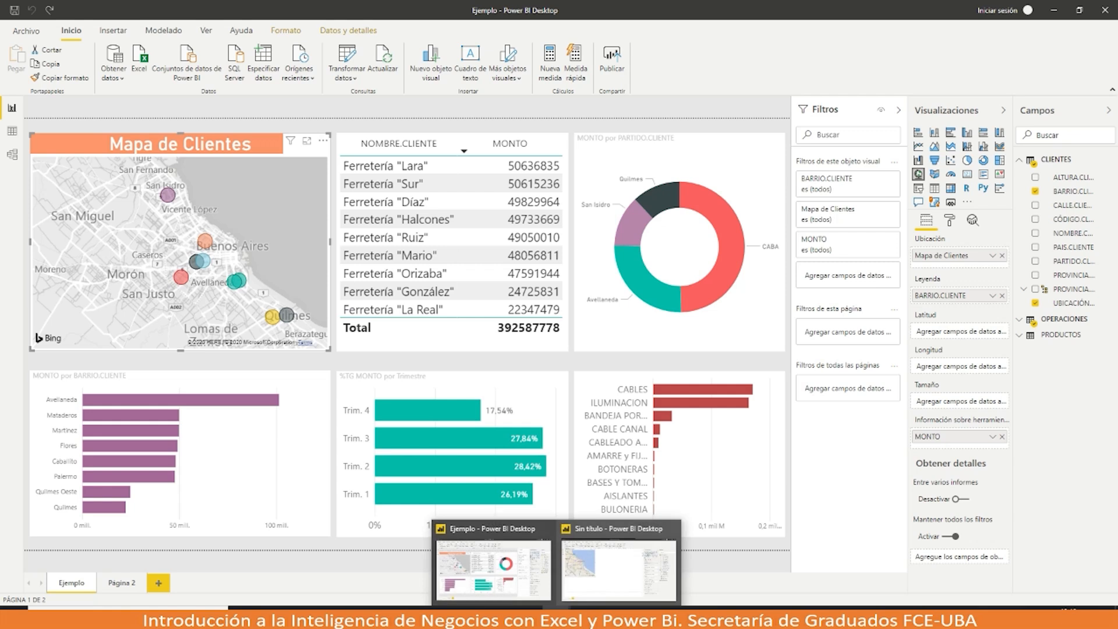
pyautogui.click(576, 594)
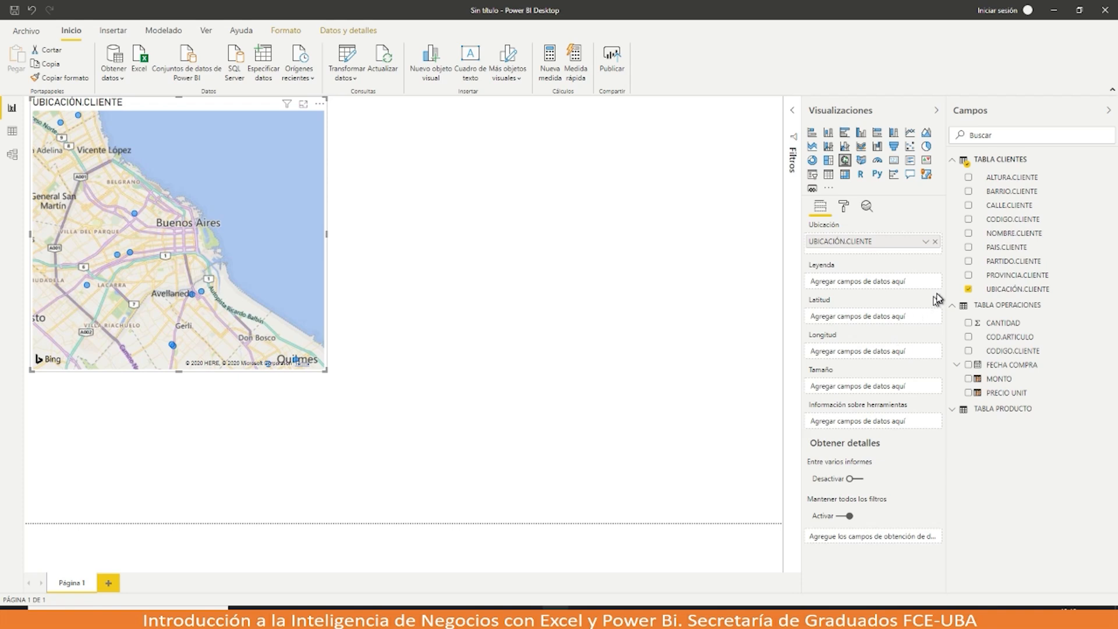
# Step: Colour the map by BARRIO.CLIENTE, enlarge it, and size bubbles by MONTO
pyautogui.moveTo(999, 192); pyautogui.dragTo(861, 291)
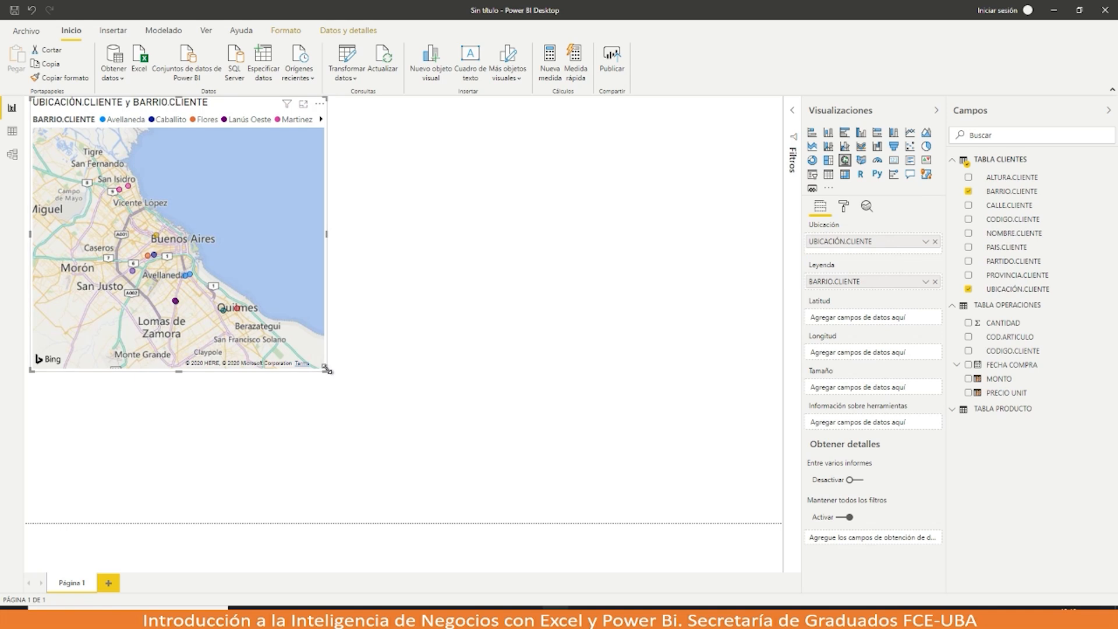
pyautogui.moveTo(327, 369); pyautogui.dragTo(403, 424)
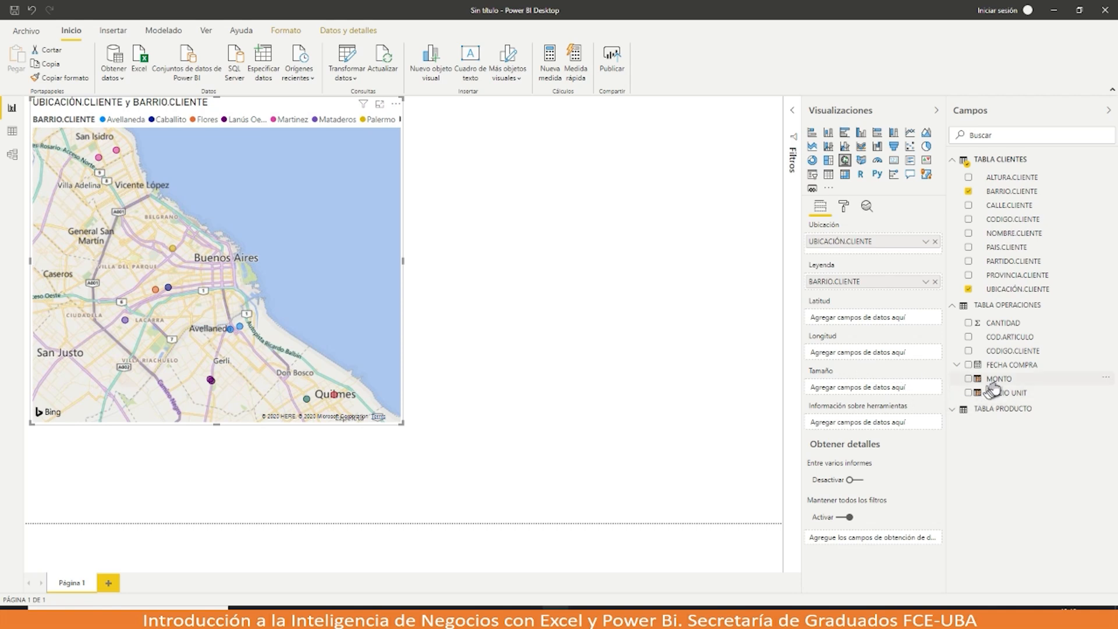
pyautogui.moveTo(991, 379); pyautogui.dragTo(881, 397)
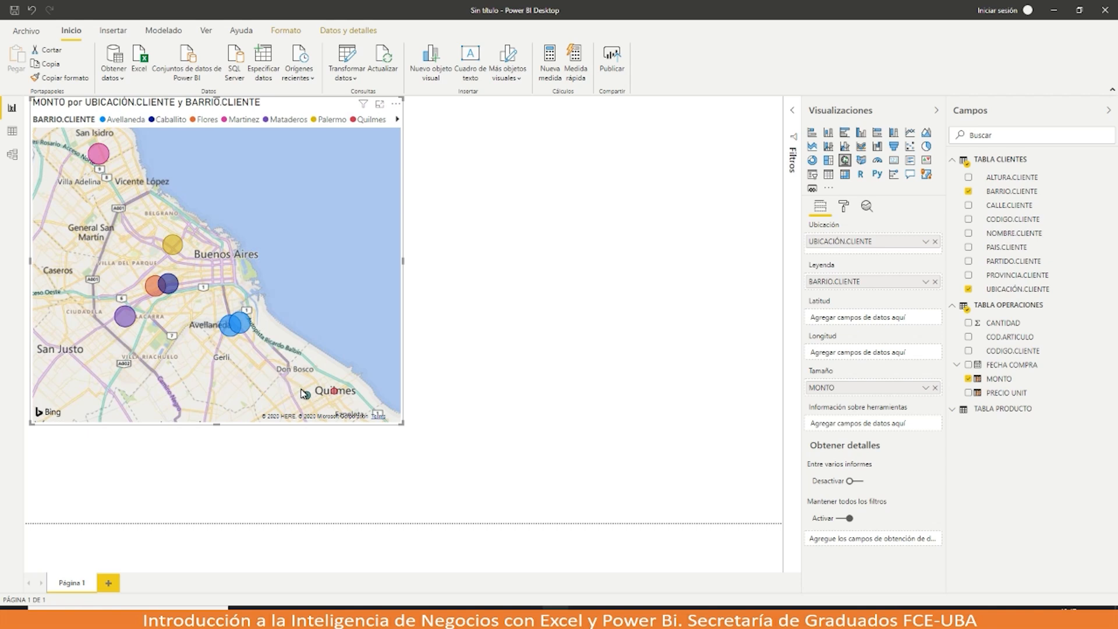
pyautogui.scroll(-3, 302, 395)
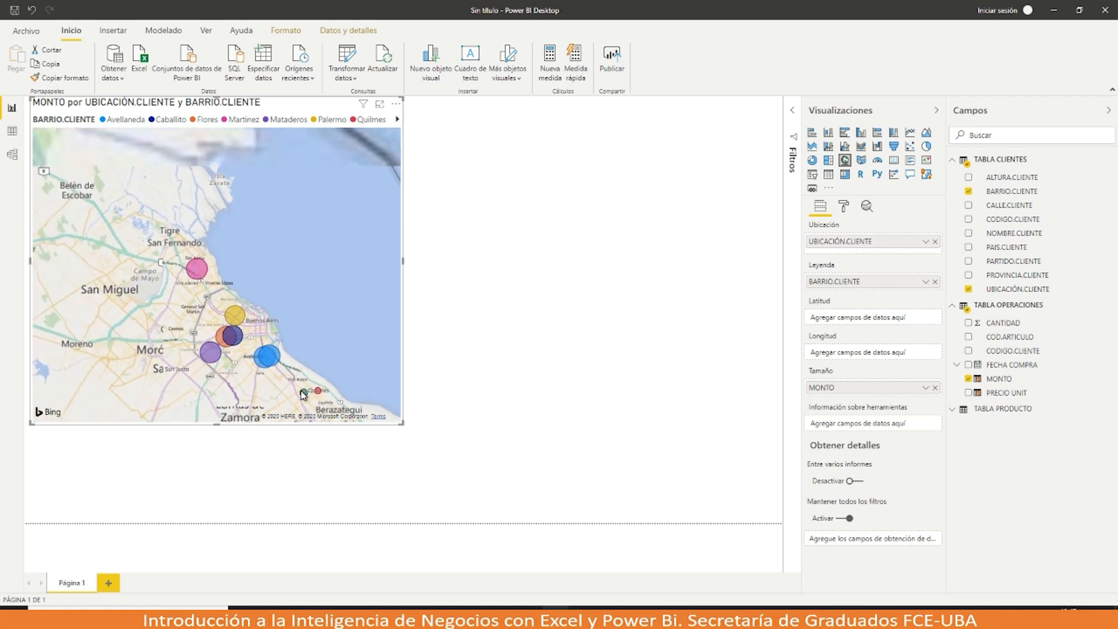
pyautogui.moveTo(311, 409)
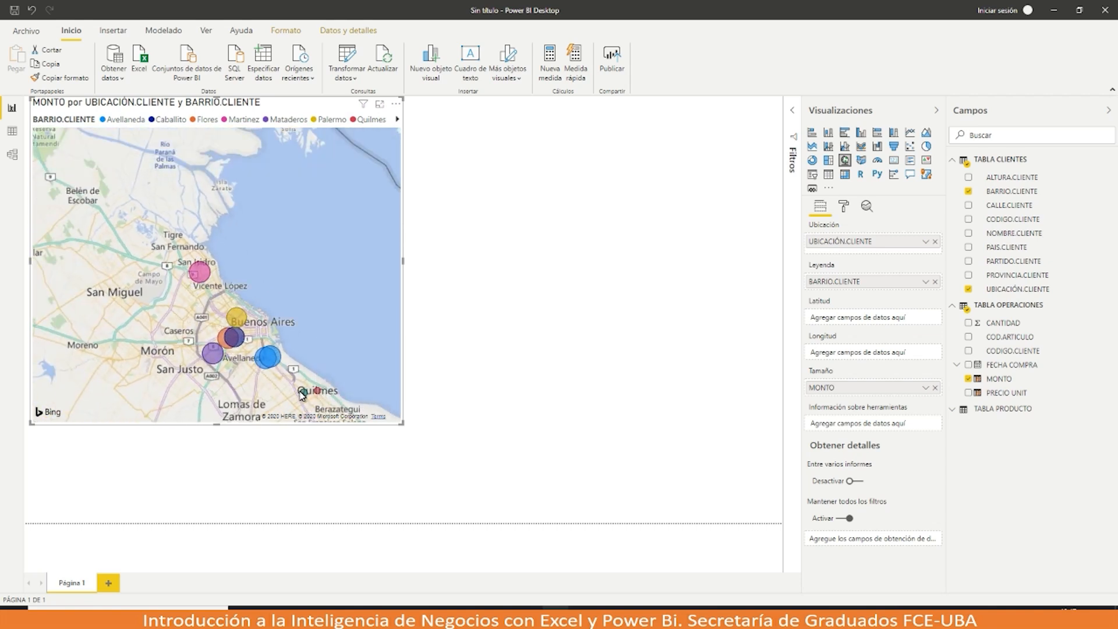
pyautogui.scroll(4, 302, 395)
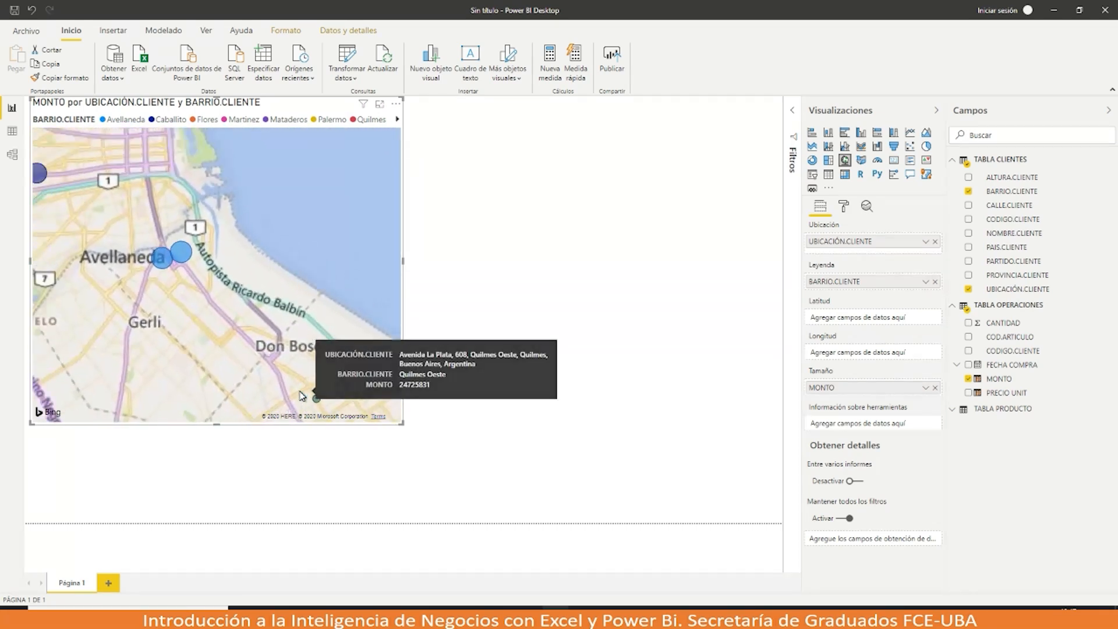
pyautogui.scroll(-2, 302, 394)
pyautogui.scroll(3, 303, 395)
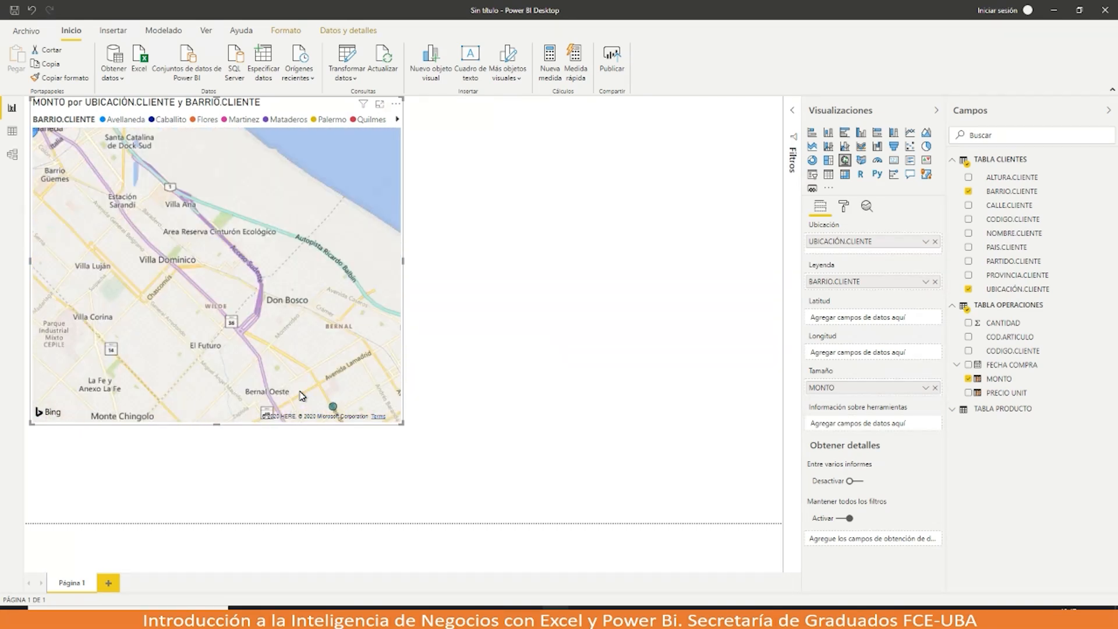
pyautogui.scroll(-3, 302, 396)
pyautogui.scroll(2, 302, 396)
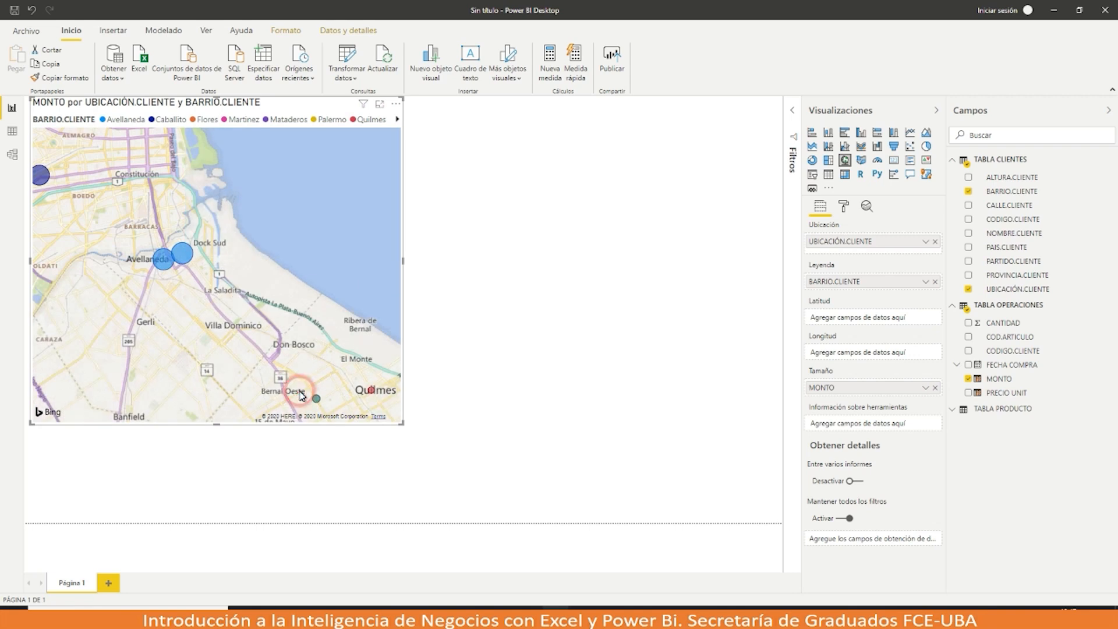
pyautogui.scroll(-3, 302, 395)
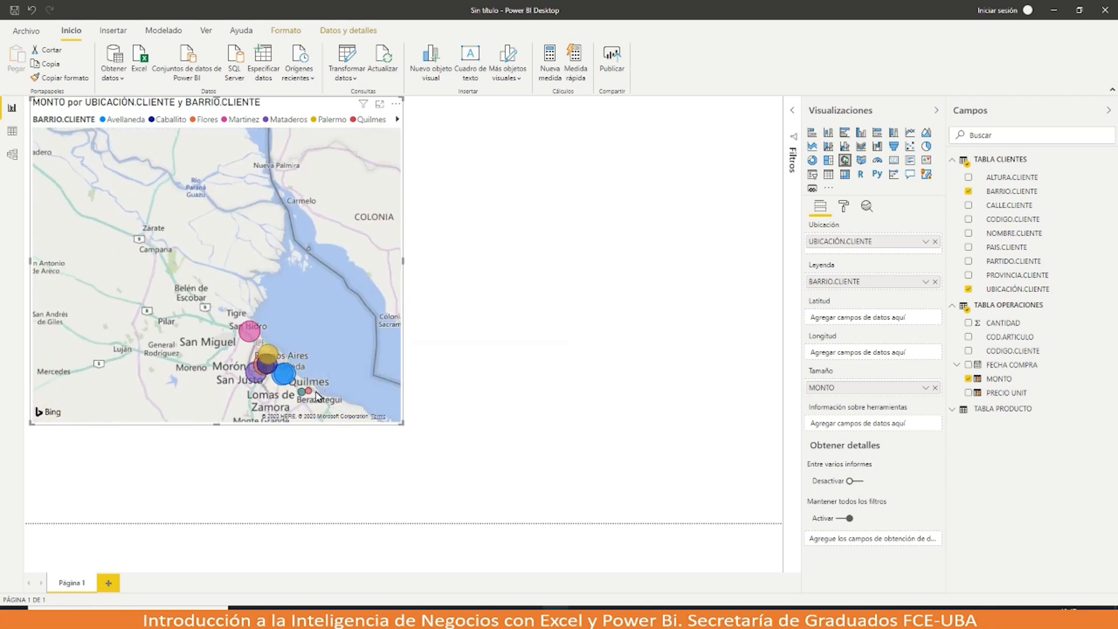
pyautogui.scroll(2, 317, 396)
pyautogui.scroll(-3, 318, 396)
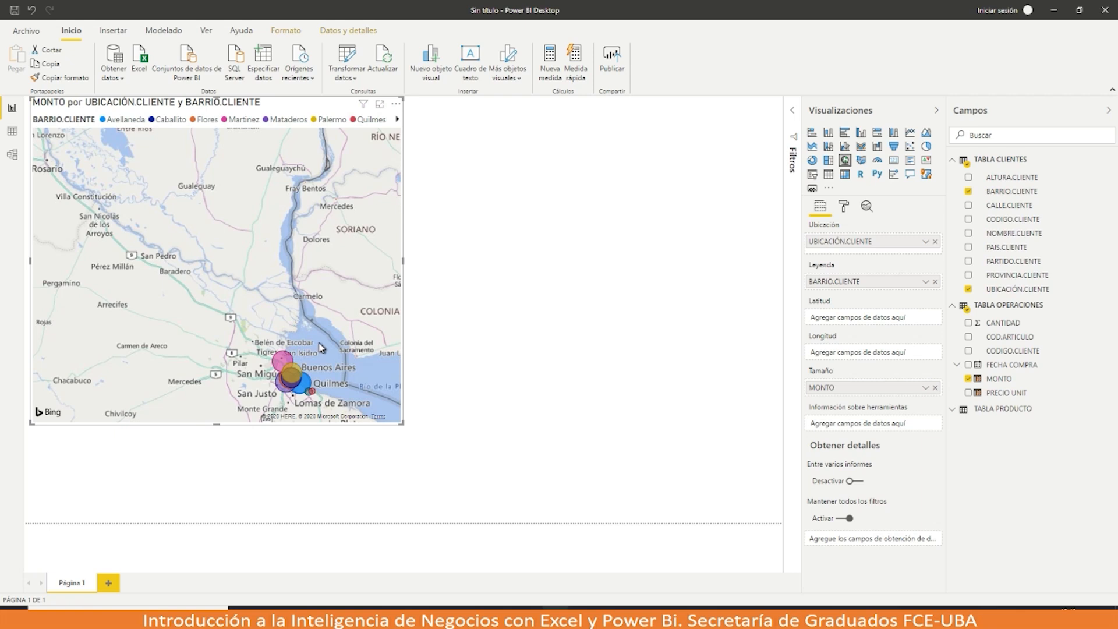
pyautogui.click(394, 105)
pyautogui.click(345, 225)
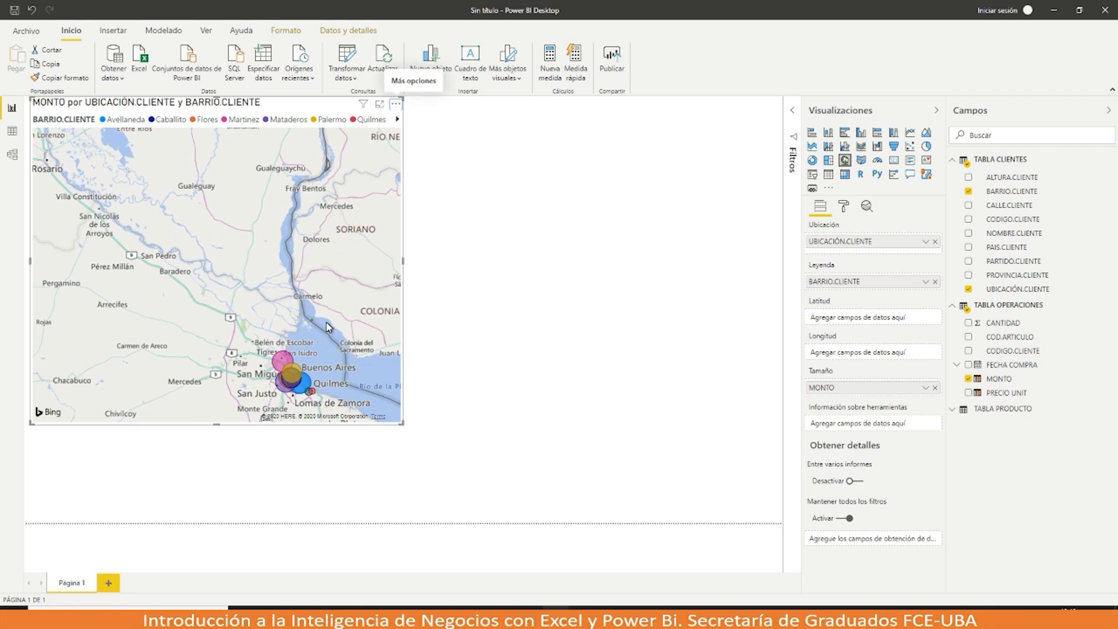
pyautogui.scroll(8, 327, 327)
pyautogui.scroll(-5, 327, 323)
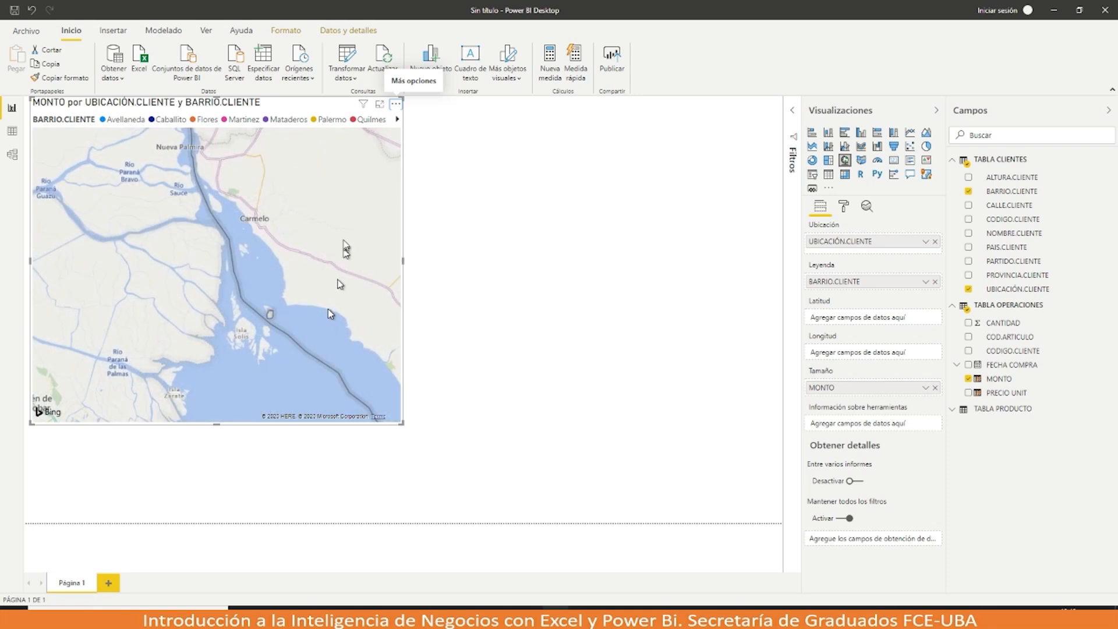
pyautogui.scroll(-5, 148, 398)
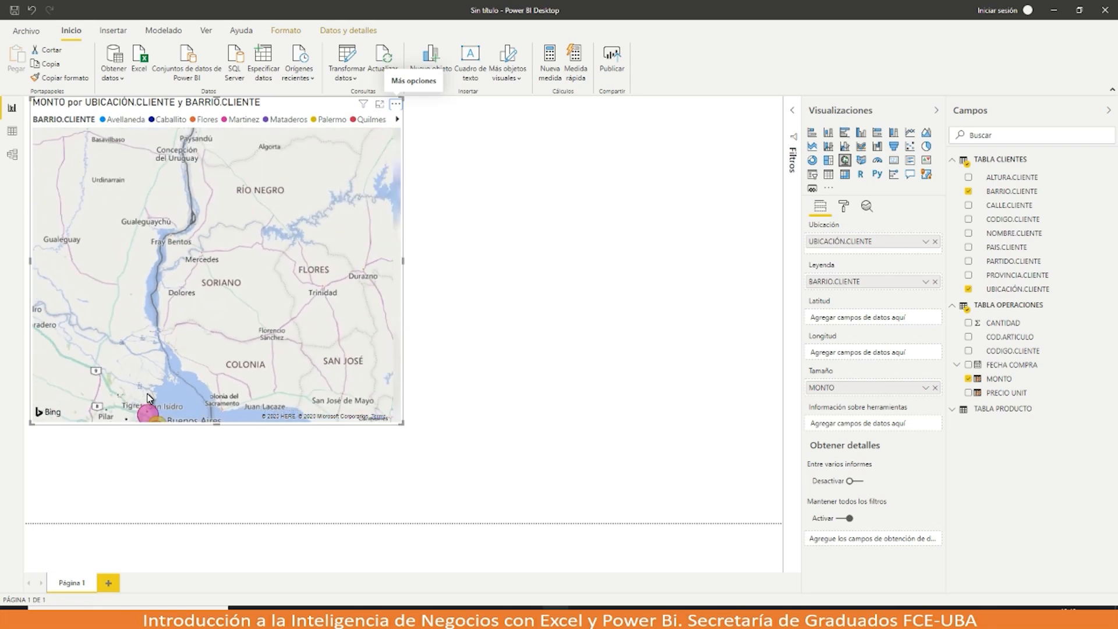
pyautogui.moveTo(148, 398); pyautogui.dragTo(172, 251)
pyautogui.scroll(5, 188, 291)
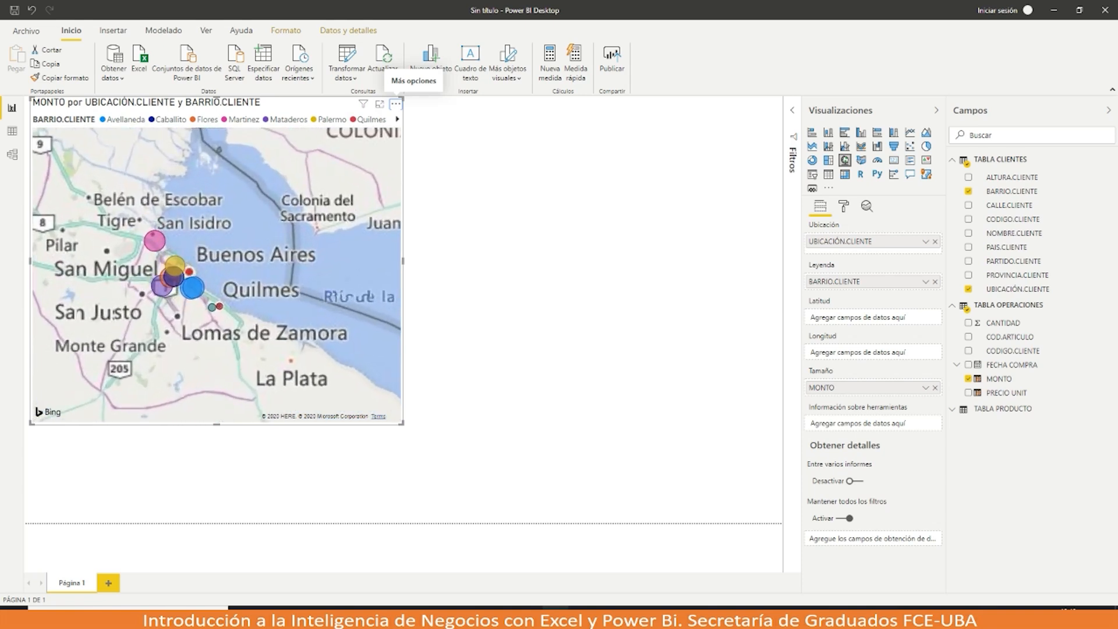
pyautogui.scroll(3, 210, 297)
pyautogui.moveTo(213, 289); pyautogui.dragTo(253, 399)
pyautogui.scroll(-3, 230, 259)
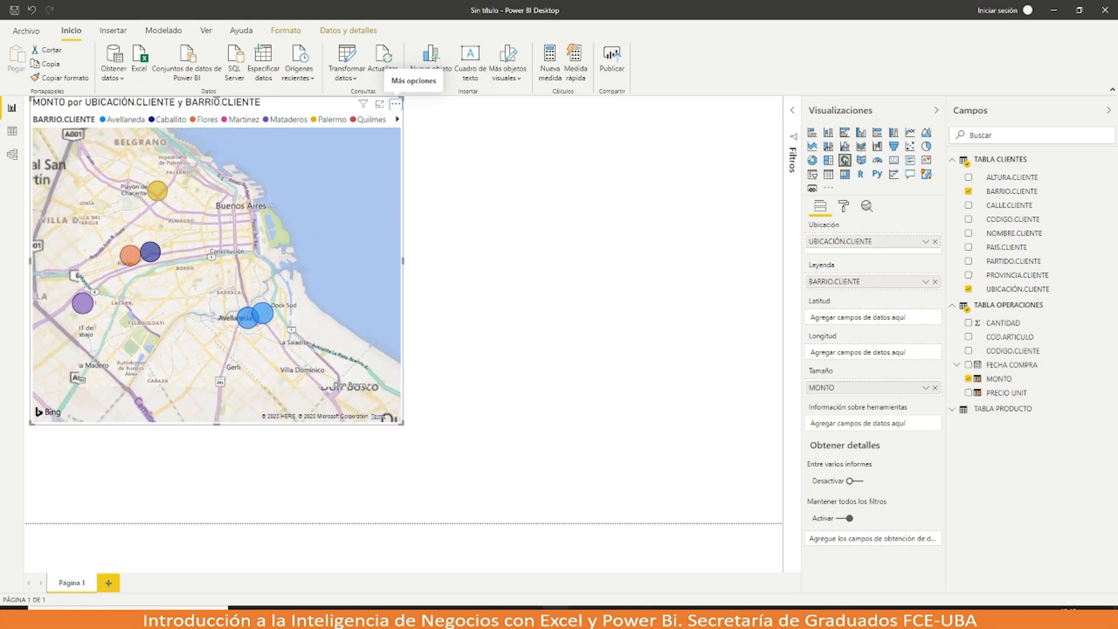
pyautogui.moveTo(230, 260); pyautogui.dragTo(232, 290)
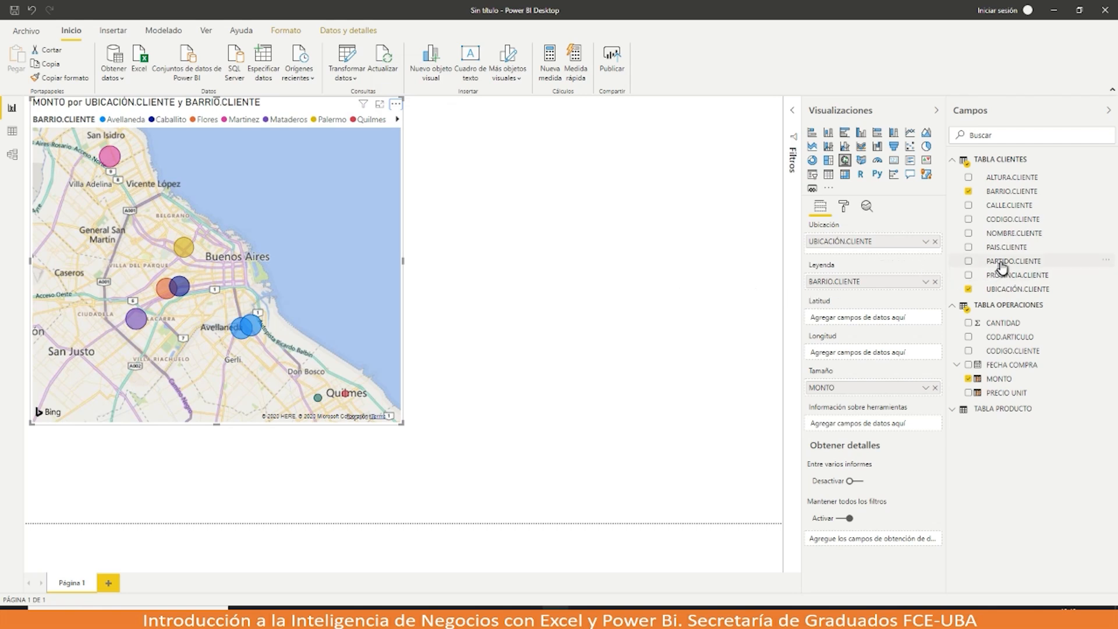
# Step: Replace BARRIO.CLIENTE with PARTIDO.CLIENTE as the map's legend
pyautogui.moveTo(1003, 266); pyautogui.dragTo(856, 283)
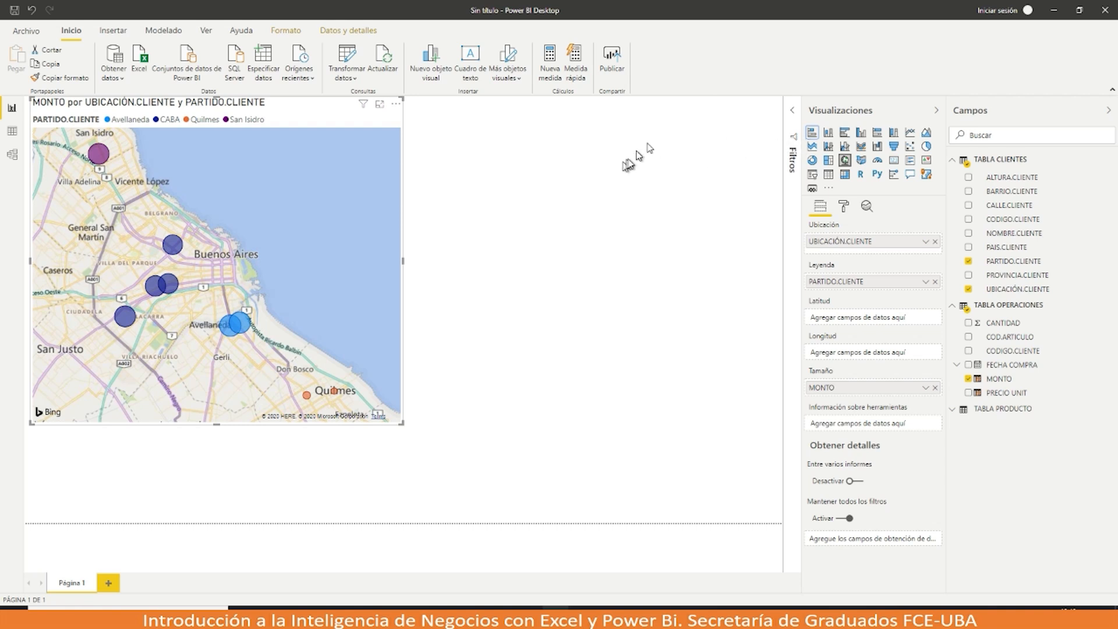
pyautogui.click(813, 145)
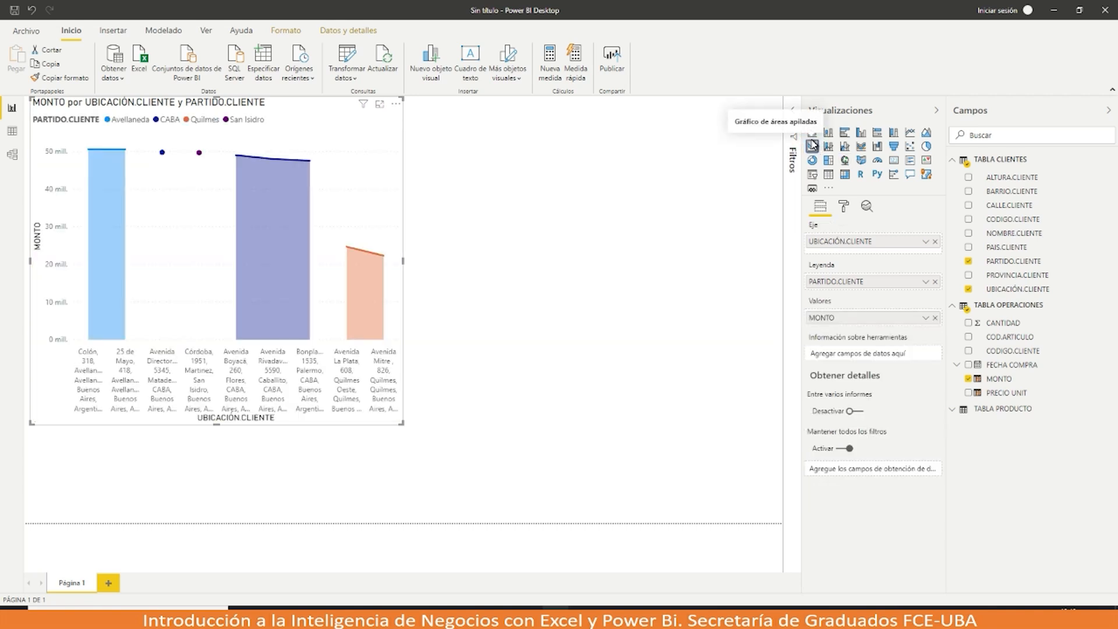
pyautogui.moveTo(379, 194)
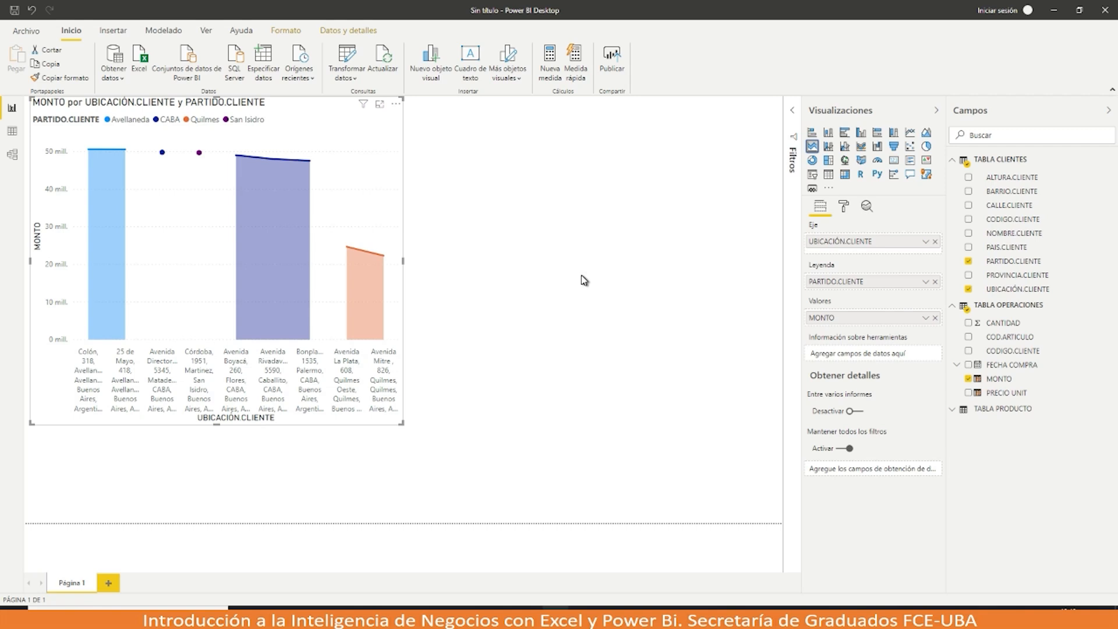
pyautogui.hotkey('ctrl', 'z')
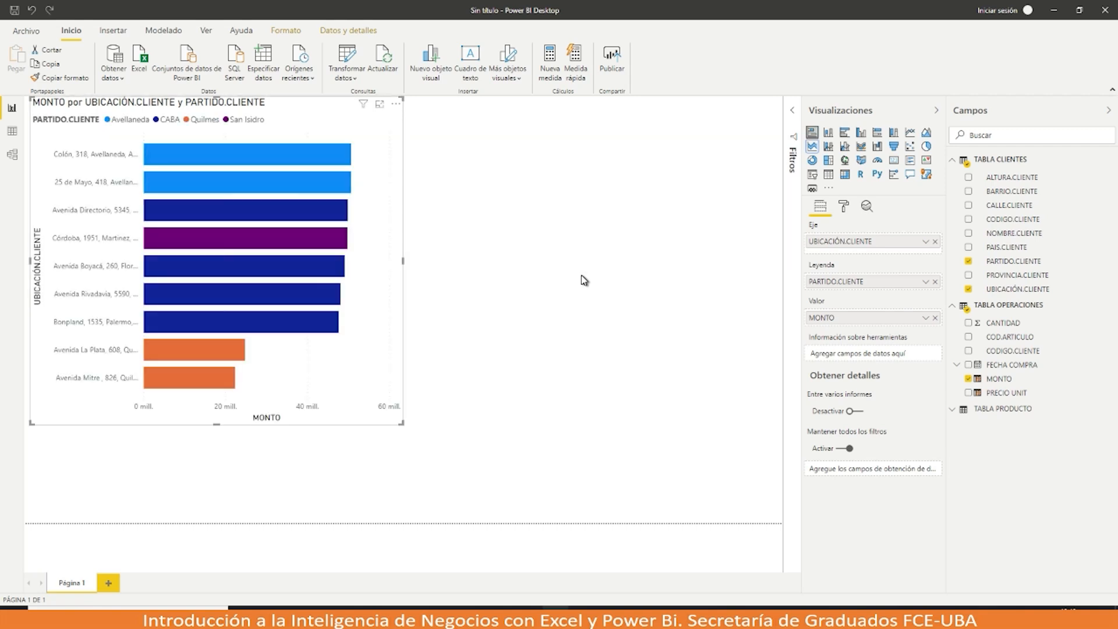
pyautogui.hotkey('ctrl', 'z')
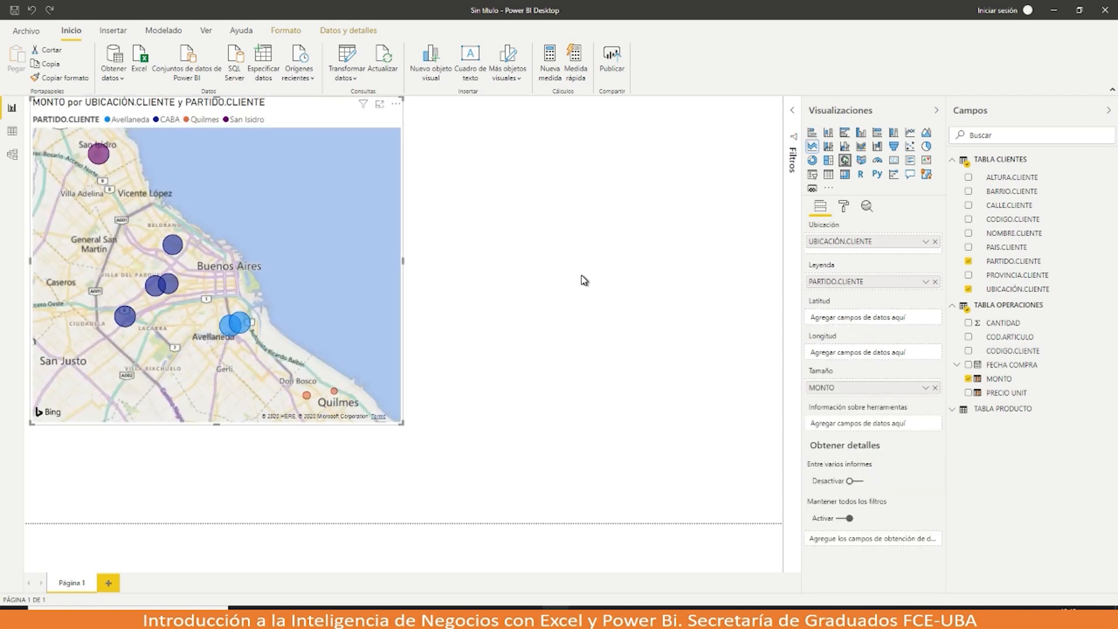
pyautogui.click(584, 280)
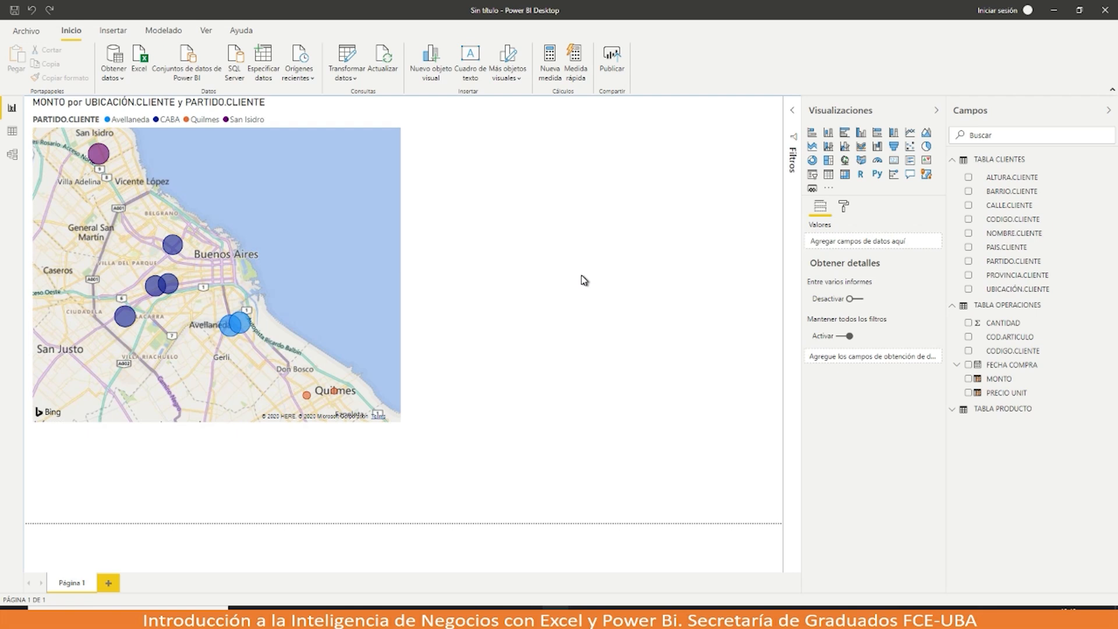
pyautogui.click(813, 133)
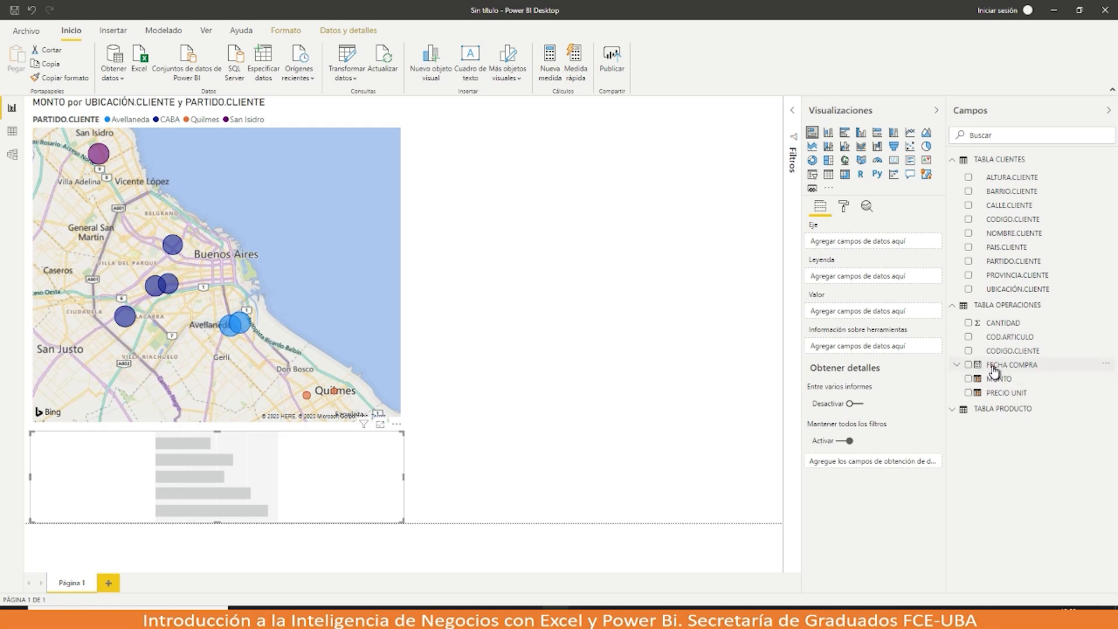
# Step: Plot MONTO by FECHA COMPRA quarter in the bar chart, stacked by BARRIO.CLIENTE
pyautogui.moveTo(990, 371); pyautogui.dragTo(850, 251)
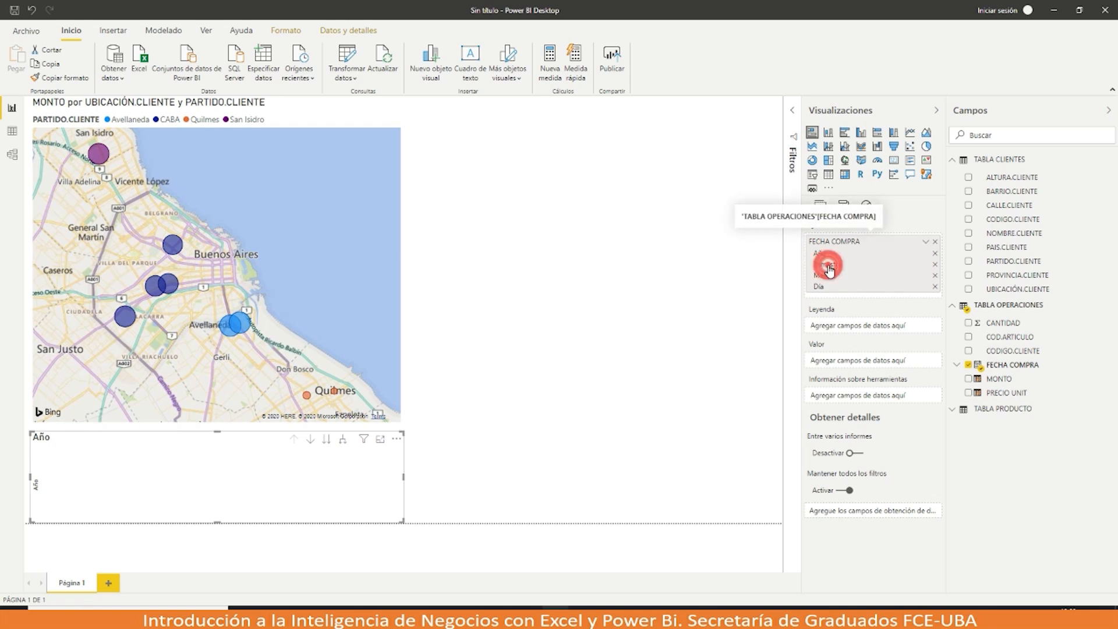
pyautogui.click(935, 254)
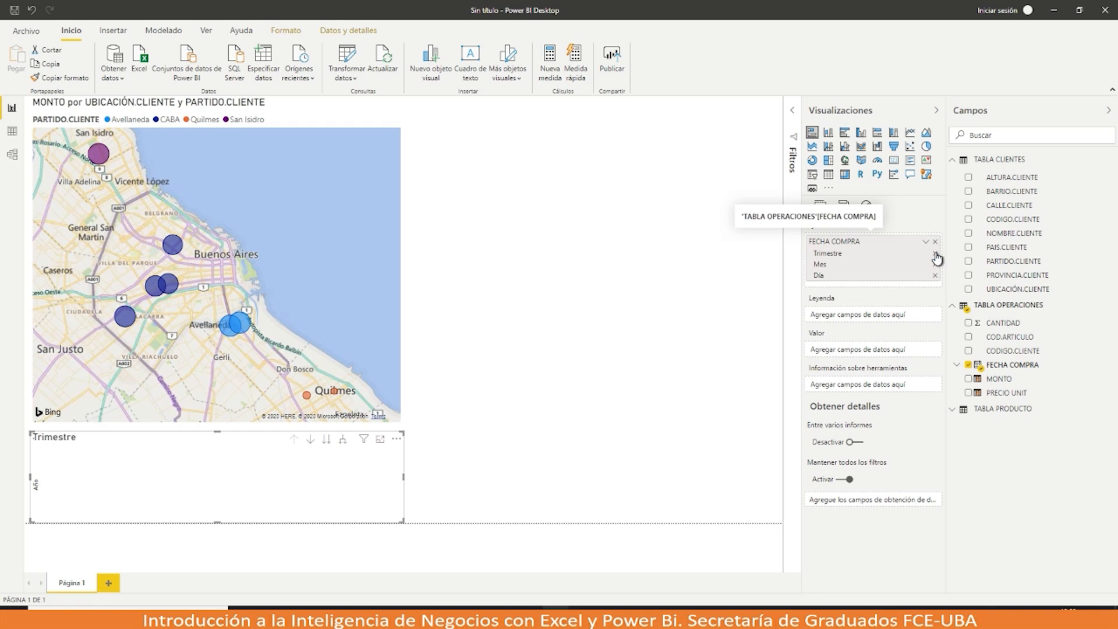
pyautogui.click(936, 267)
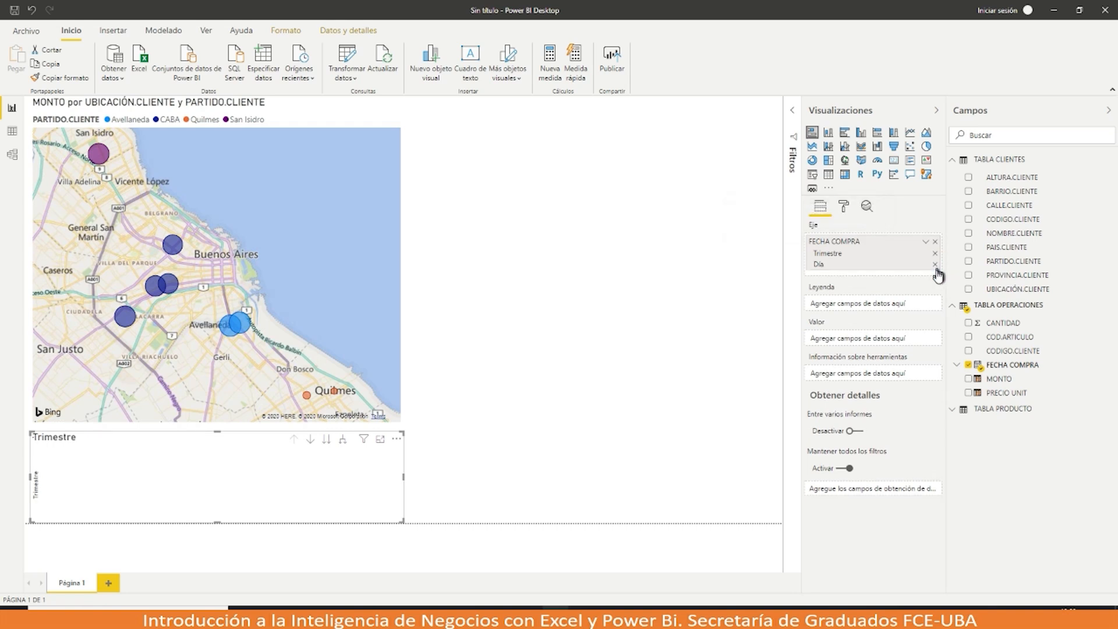
pyautogui.click(936, 266)
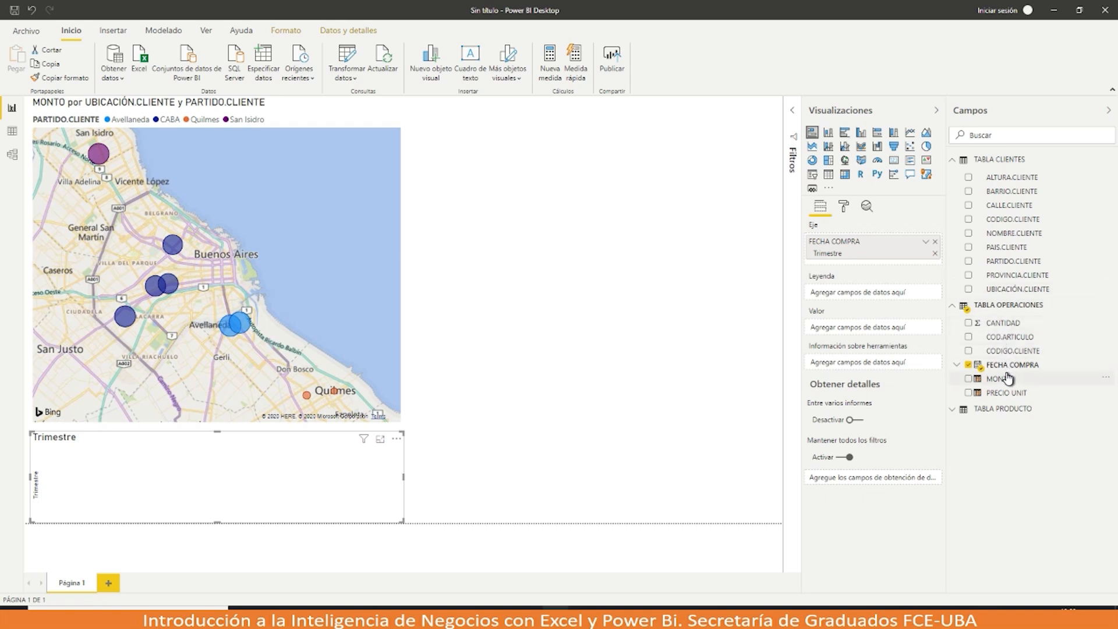
pyautogui.moveTo(1001, 379); pyautogui.dragTo(892, 334)
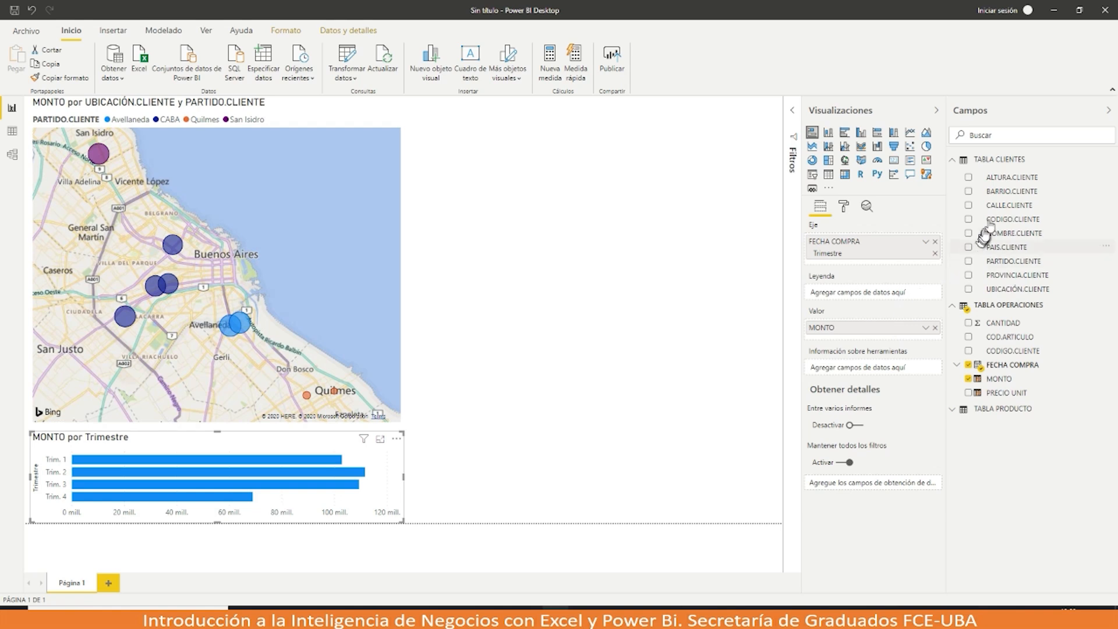
pyautogui.moveTo(1003, 200); pyautogui.dragTo(877, 301)
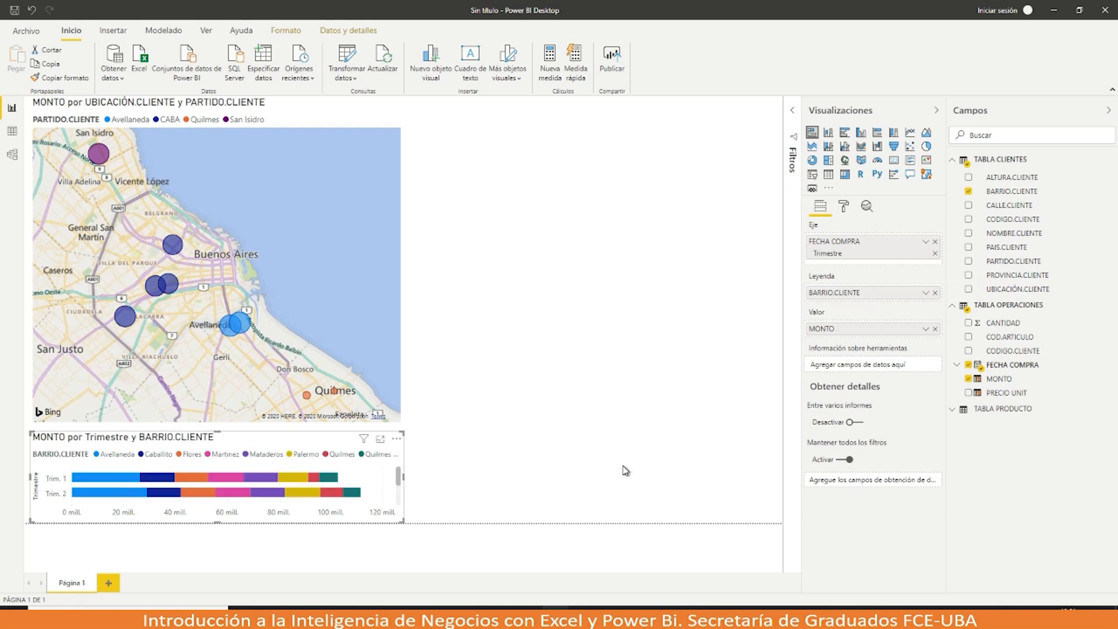
# Step: Widen the quarterly bar chart, stack it by PARTIDO.CLIENTE, and highlight CABA and Avellaneda bubbles
pyautogui.moveTo(403, 476); pyautogui.dragTo(592, 481)
pyautogui.moveTo(664, 488); pyautogui.dragTo(720, 504)
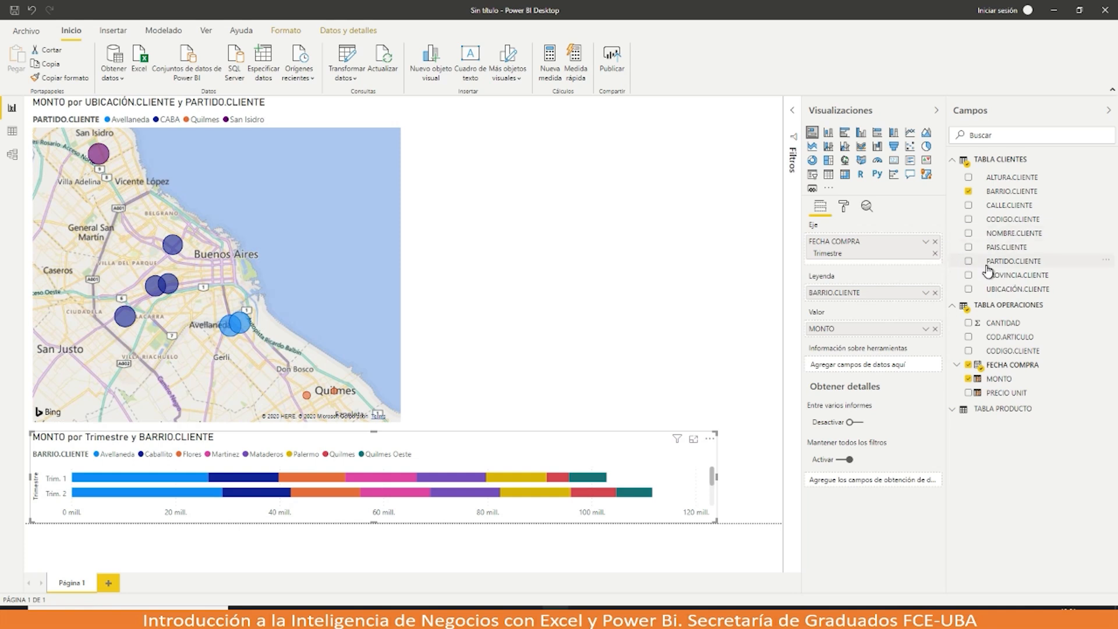
pyautogui.moveTo(988, 268); pyautogui.dragTo(860, 303)
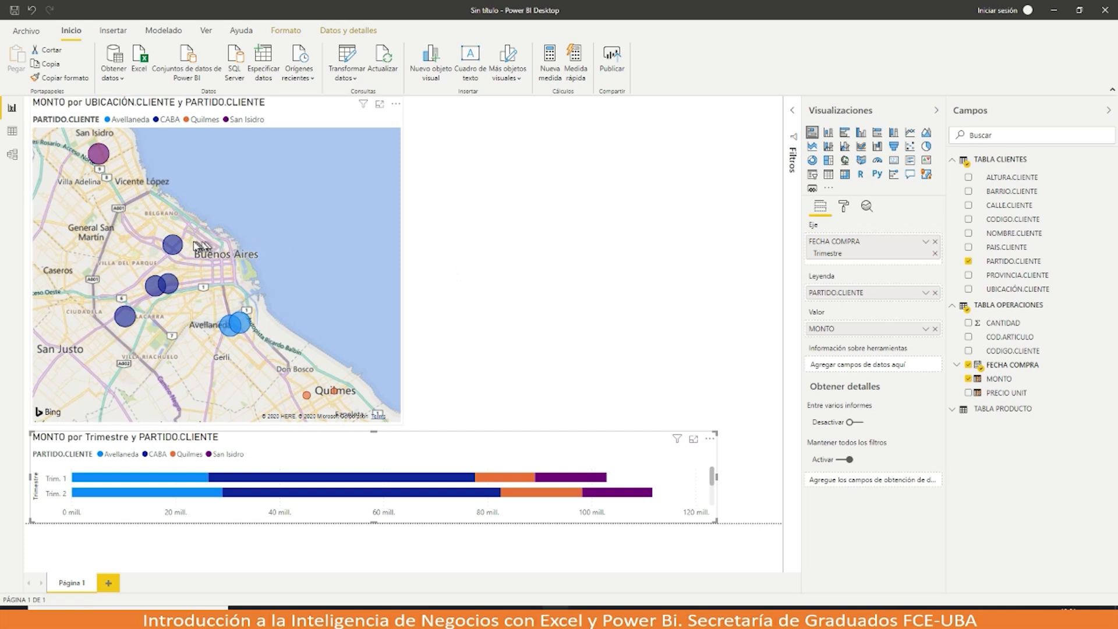
pyautogui.click(173, 245)
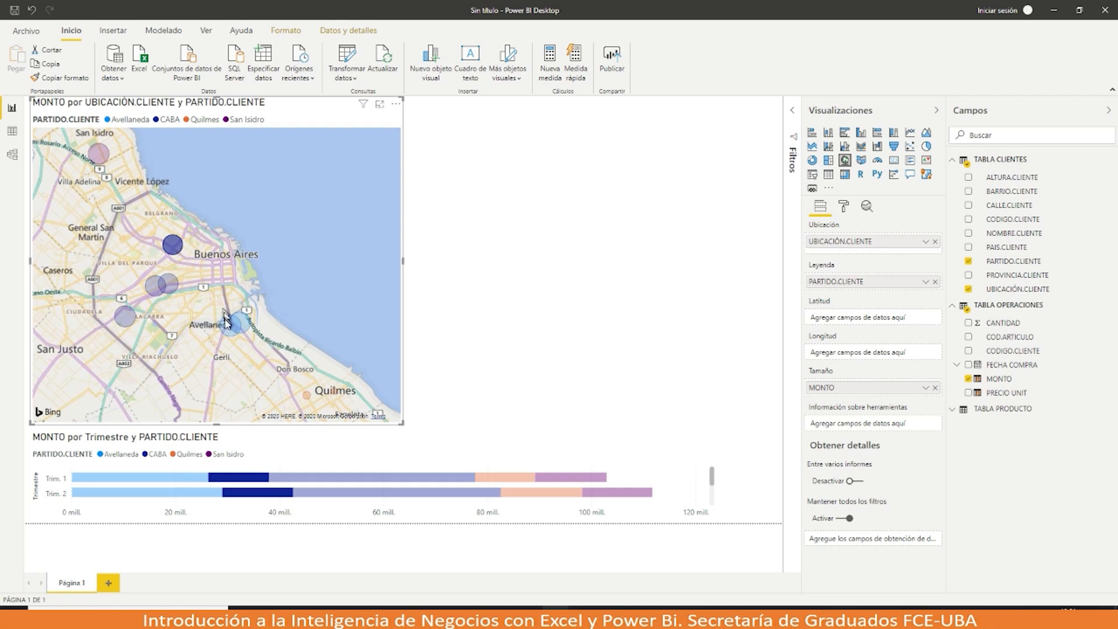
pyautogui.click(231, 332)
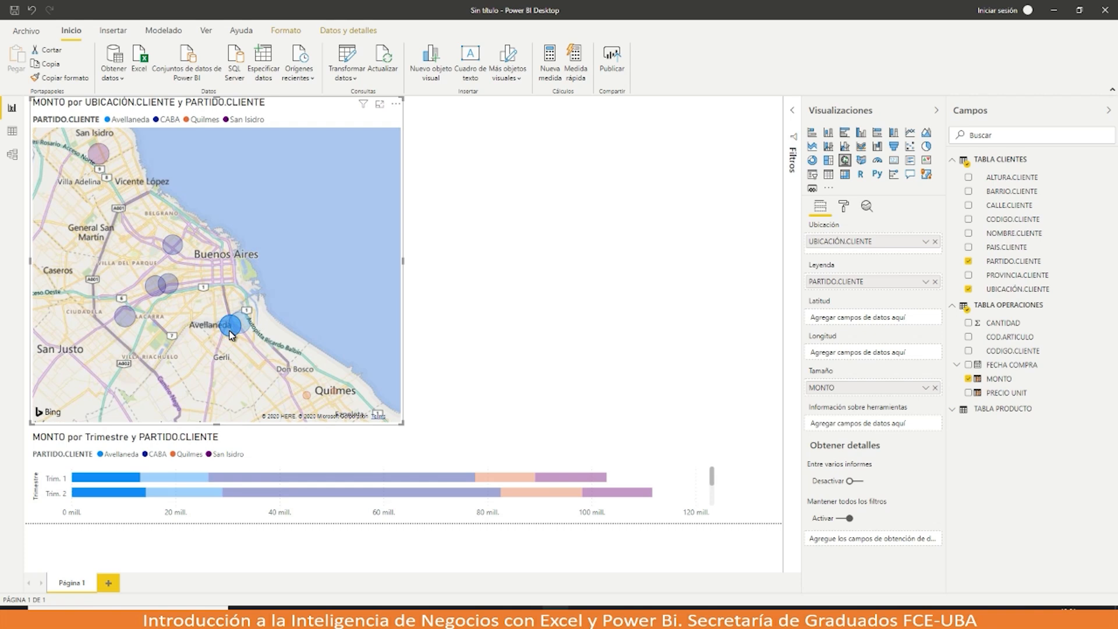
# Step: Cross-filter the map to the Trim. 1 CABA segment, then add an empty matrix visual
pyautogui.click(275, 479)
pyautogui.click(275, 479)
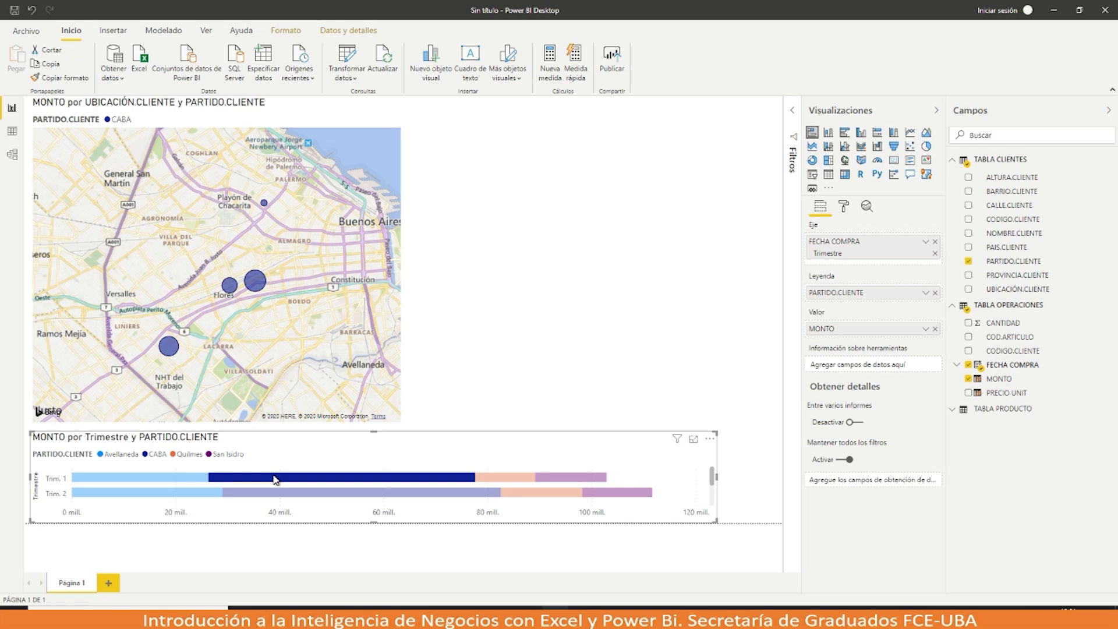
pyautogui.click(753, 219)
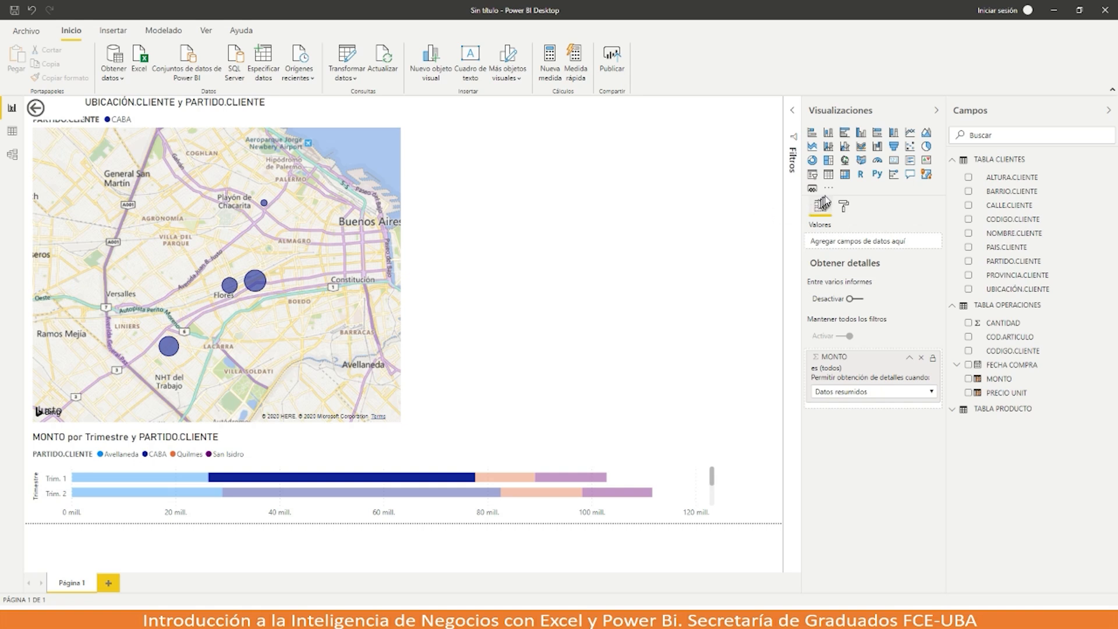
pyautogui.click(845, 175)
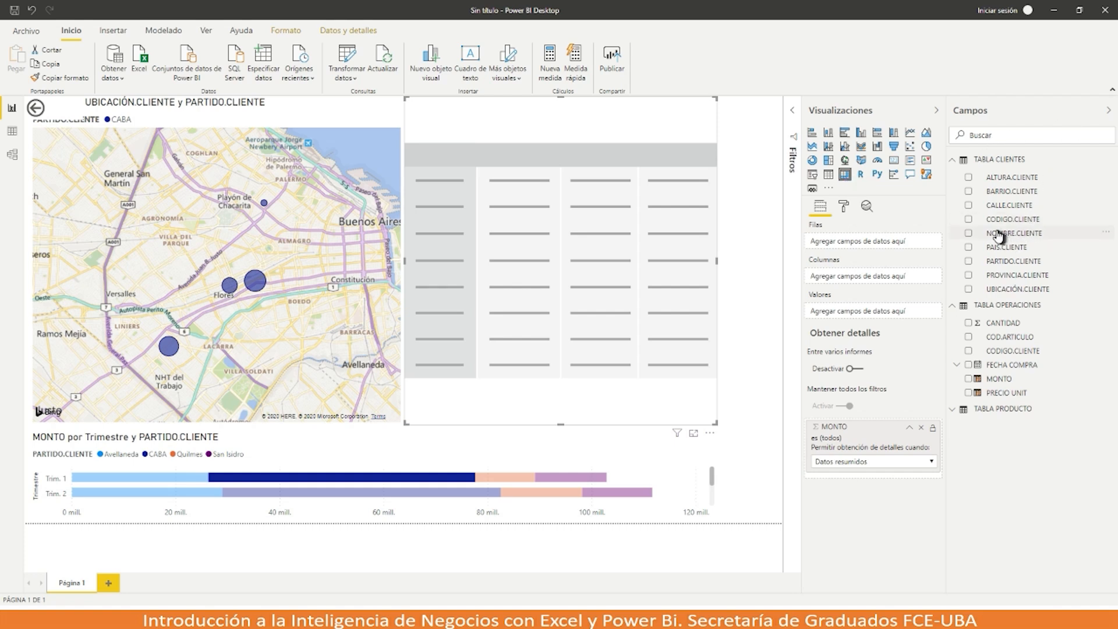
# Step: Fill the matrix with NOMBRE.CLIENTE rows and summed MONTO values, totalling 51334169
pyautogui.moveTo(993, 237); pyautogui.dragTo(884, 245)
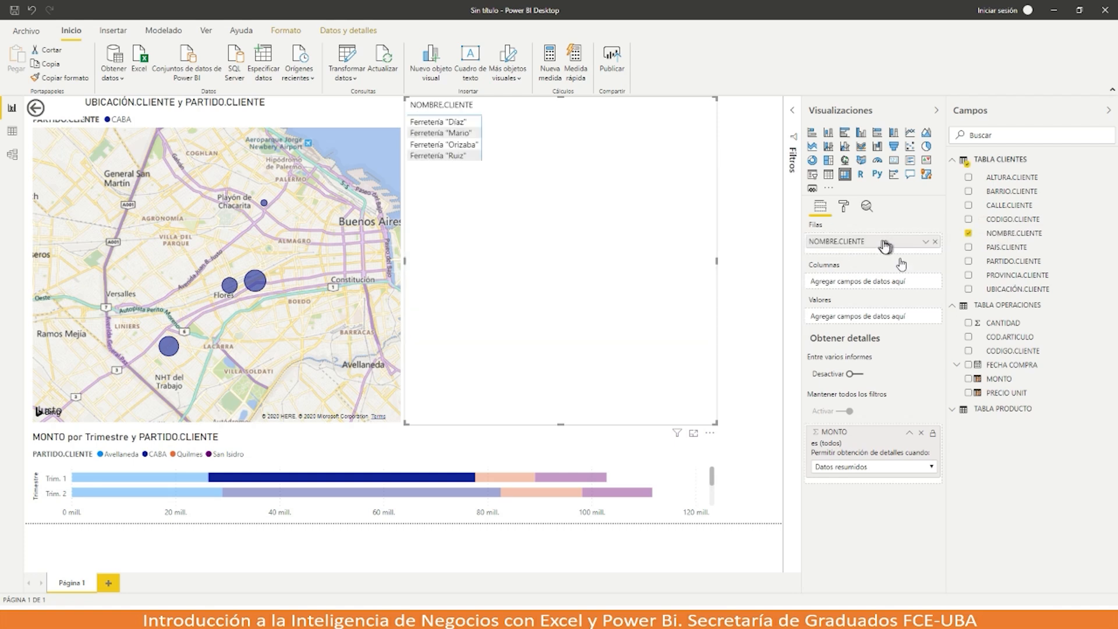
pyautogui.moveTo(990, 384); pyautogui.dragTo(860, 311)
pyautogui.moveTo(854, 322); pyautogui.dragTo(856, 321)
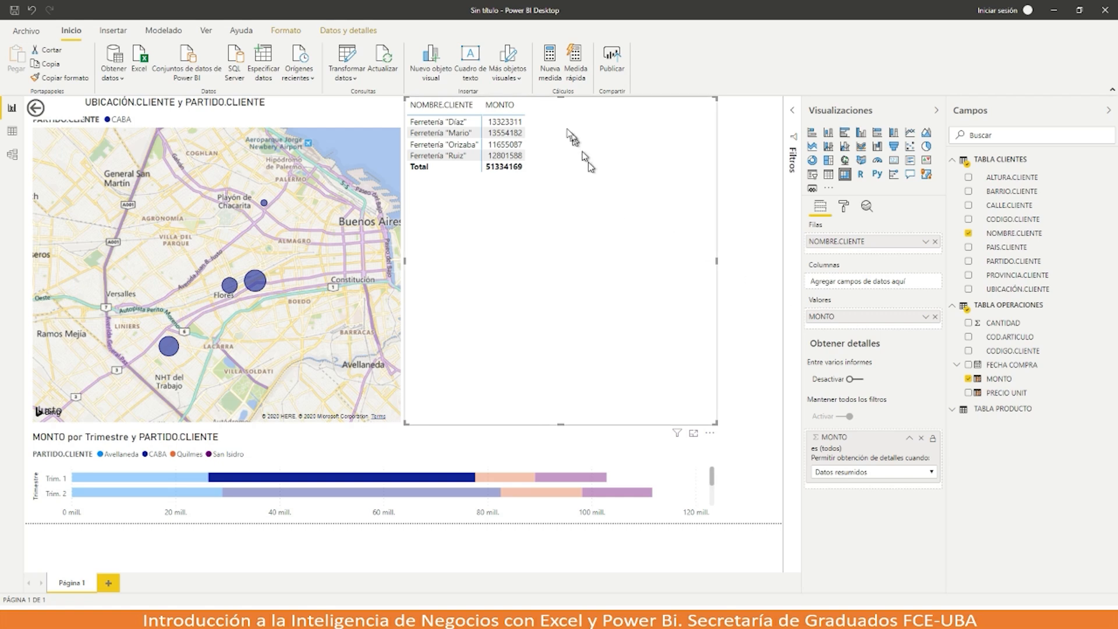
pyautogui.click(844, 213)
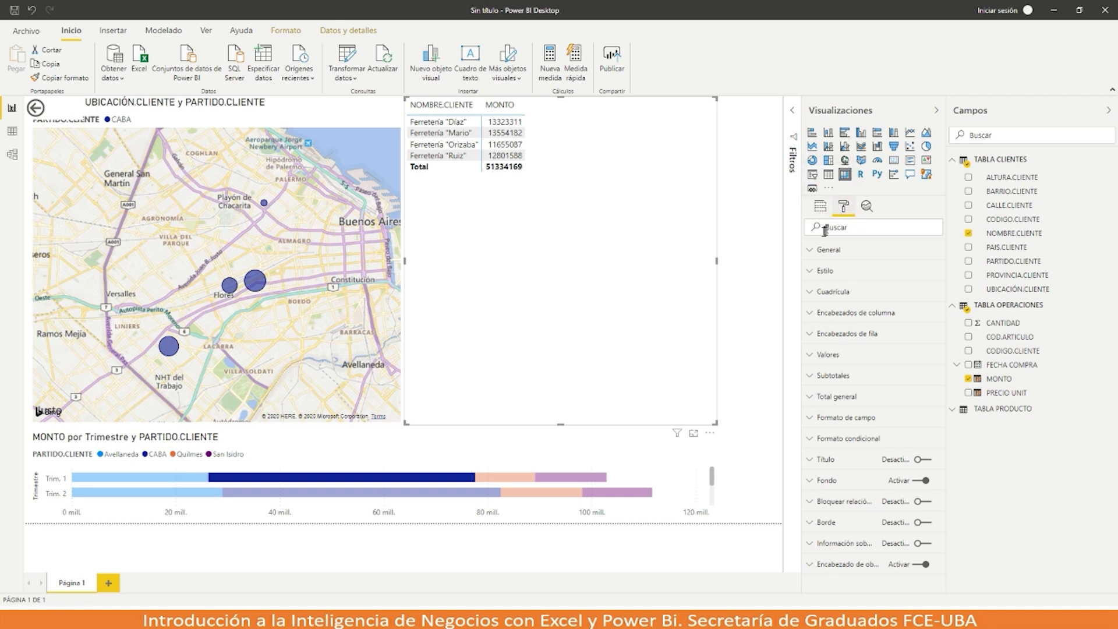
# Step: Try the bold header and Disperso matrix styles, then revert to the default style
pyautogui.click(810, 258)
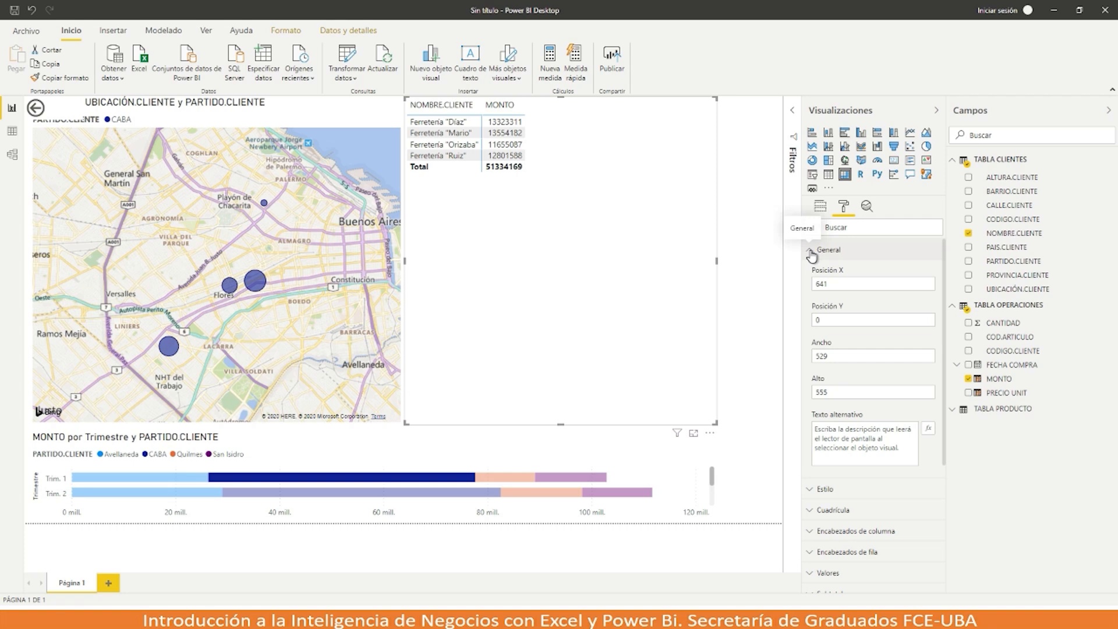
pyautogui.click(811, 252)
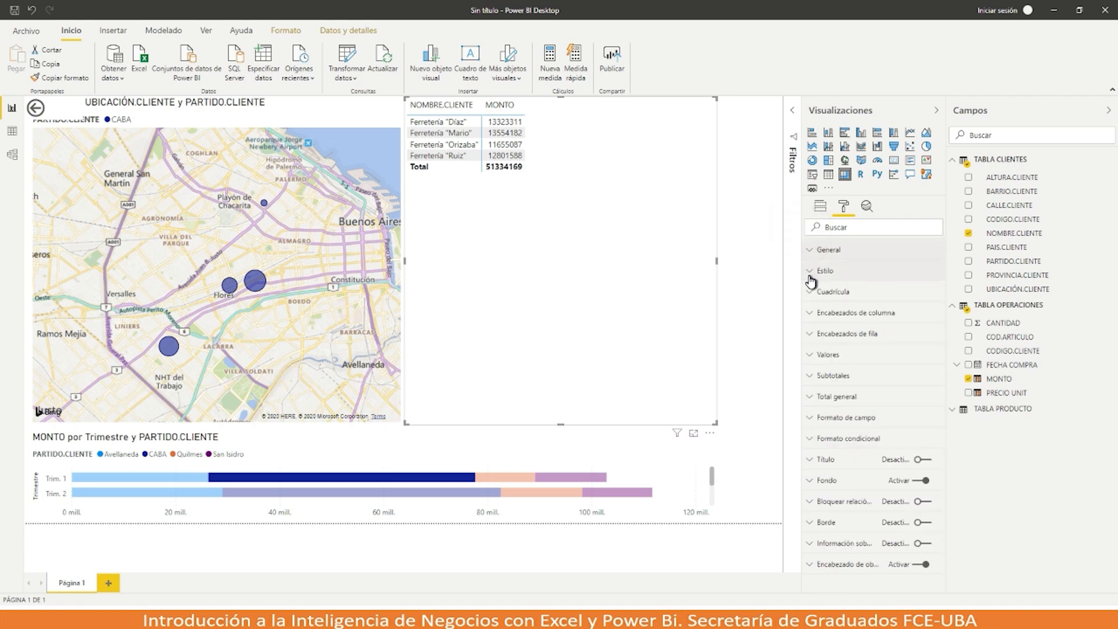
pyautogui.click(811, 273)
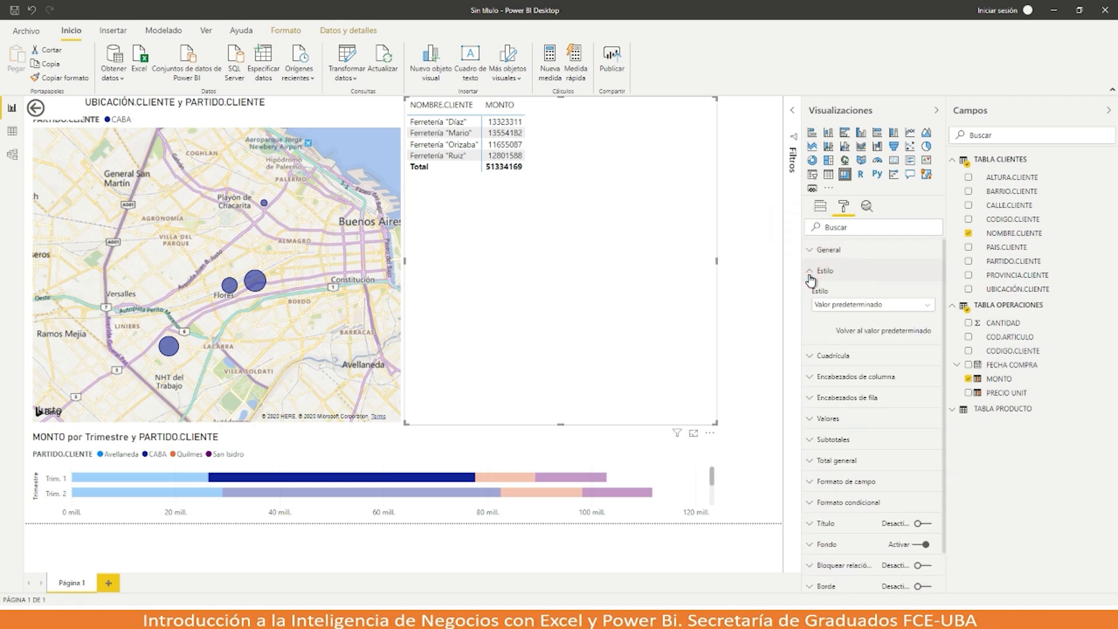
pyautogui.click(927, 304)
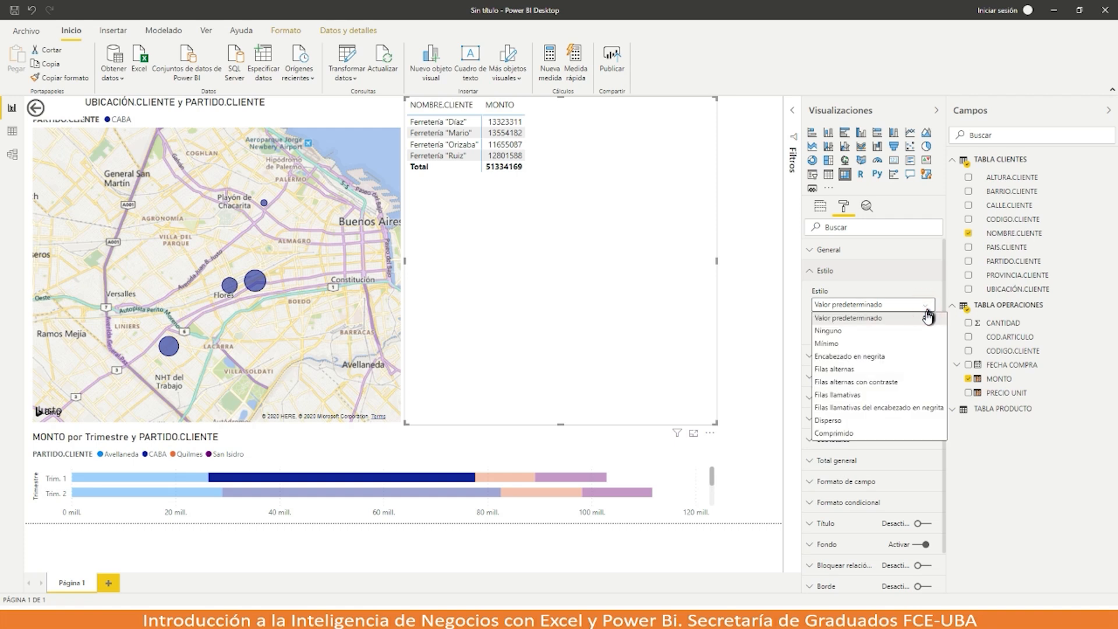
pyautogui.click(907, 357)
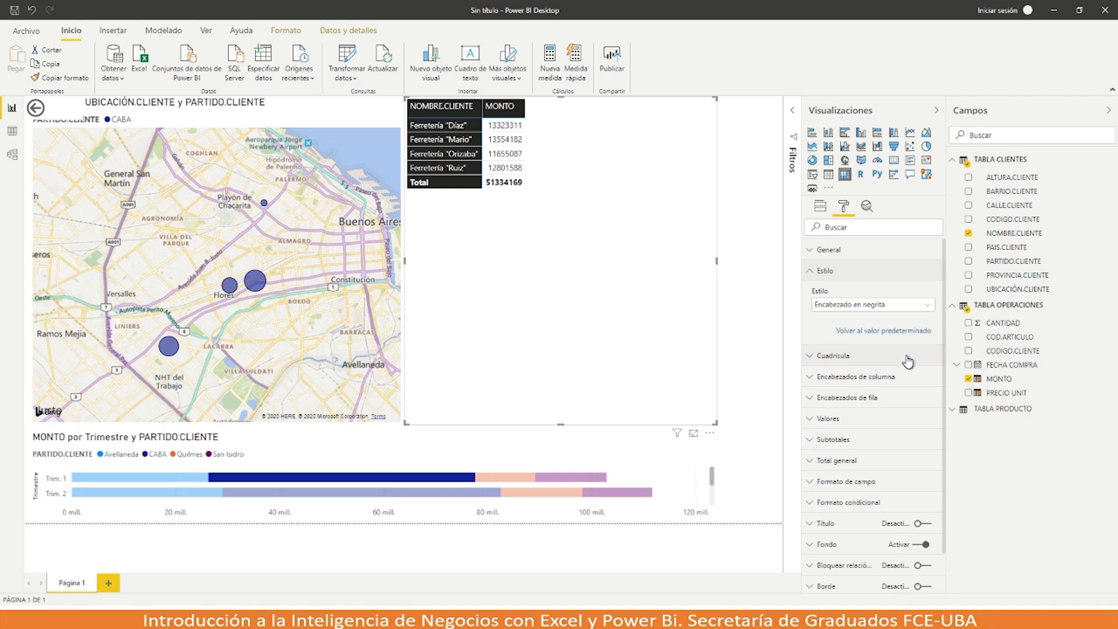
pyautogui.click(925, 305)
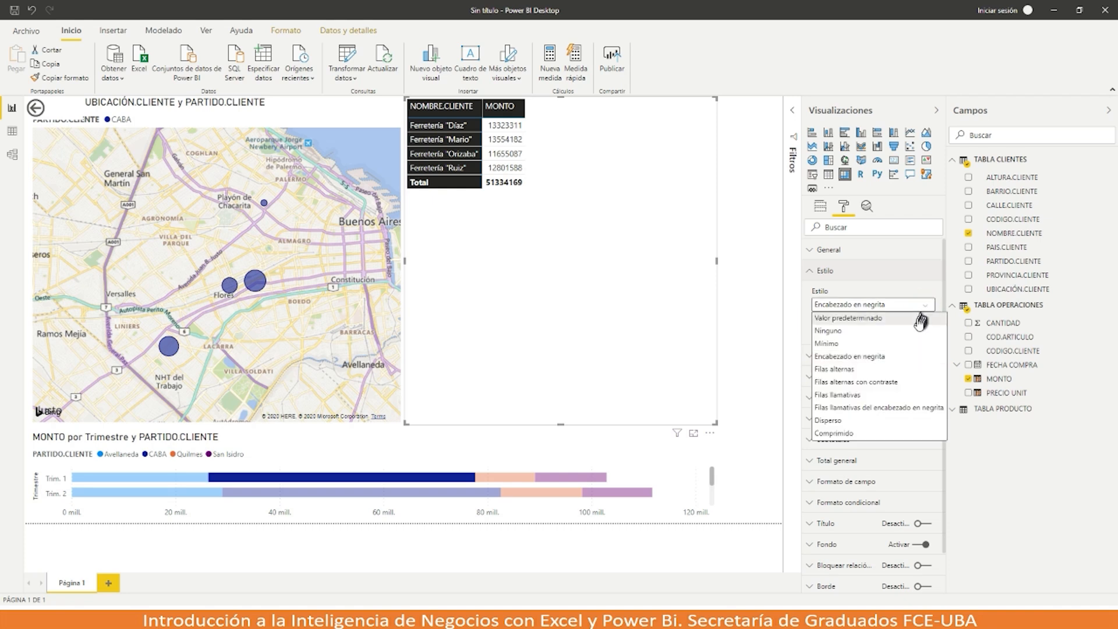
pyautogui.click(885, 420)
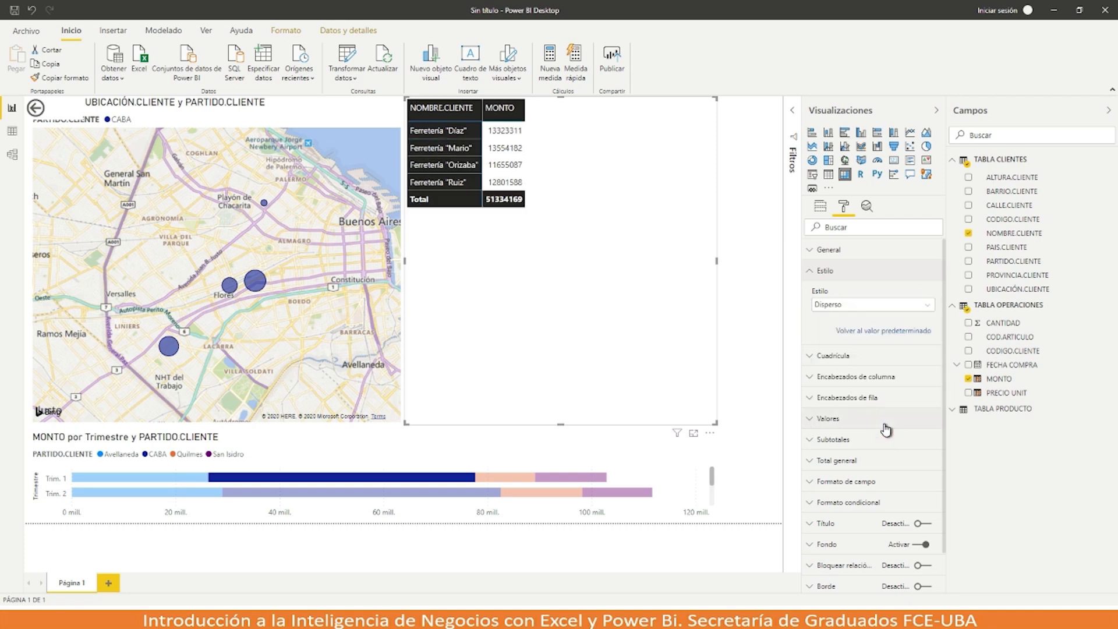
pyautogui.click(927, 307)
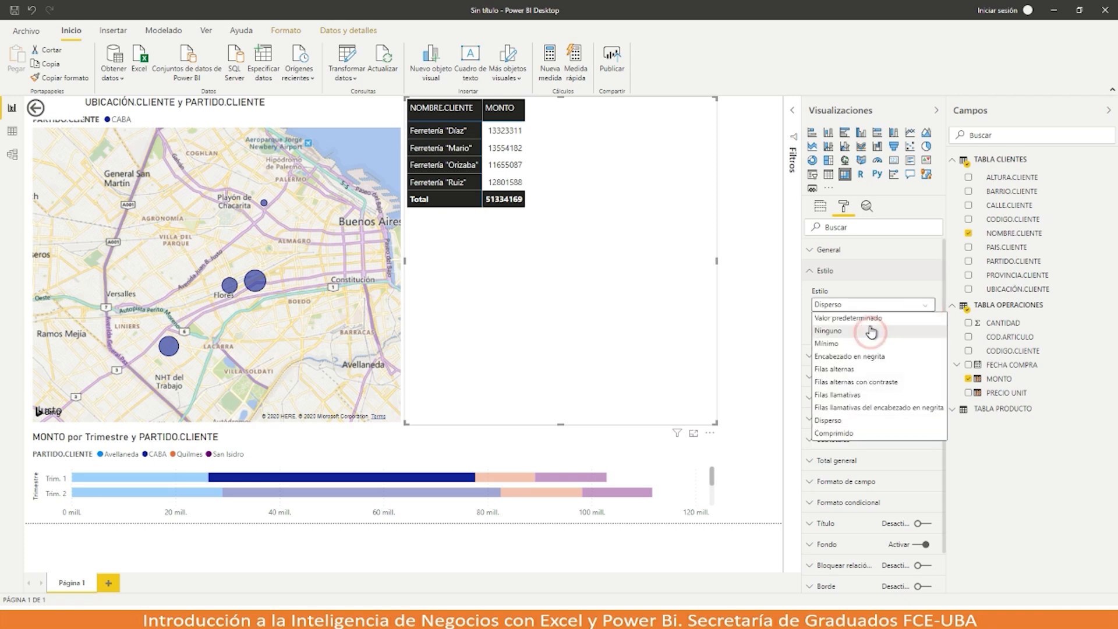
pyautogui.click(868, 320)
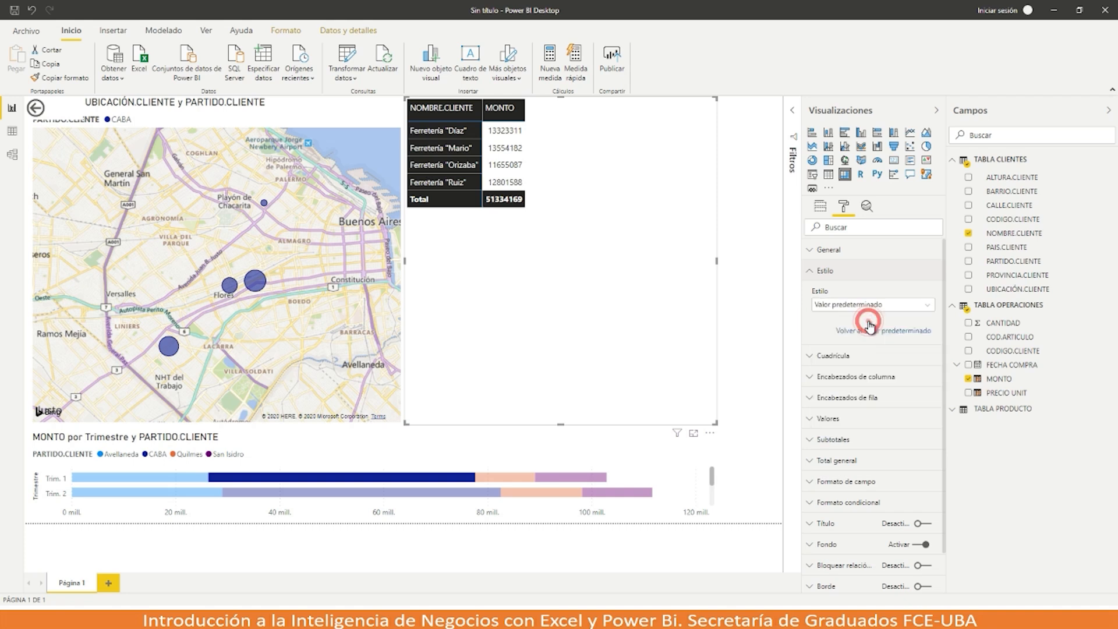
# Step: Turn on vertical and horizontal gridlines in the matrix
pyautogui.click(813, 358)
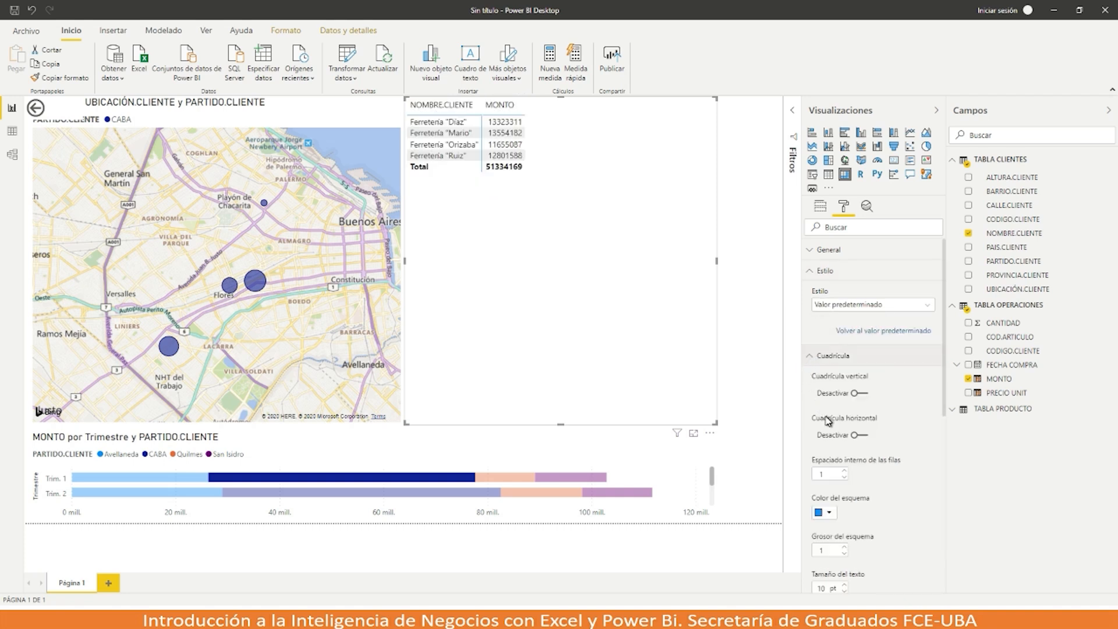
pyautogui.click(860, 393)
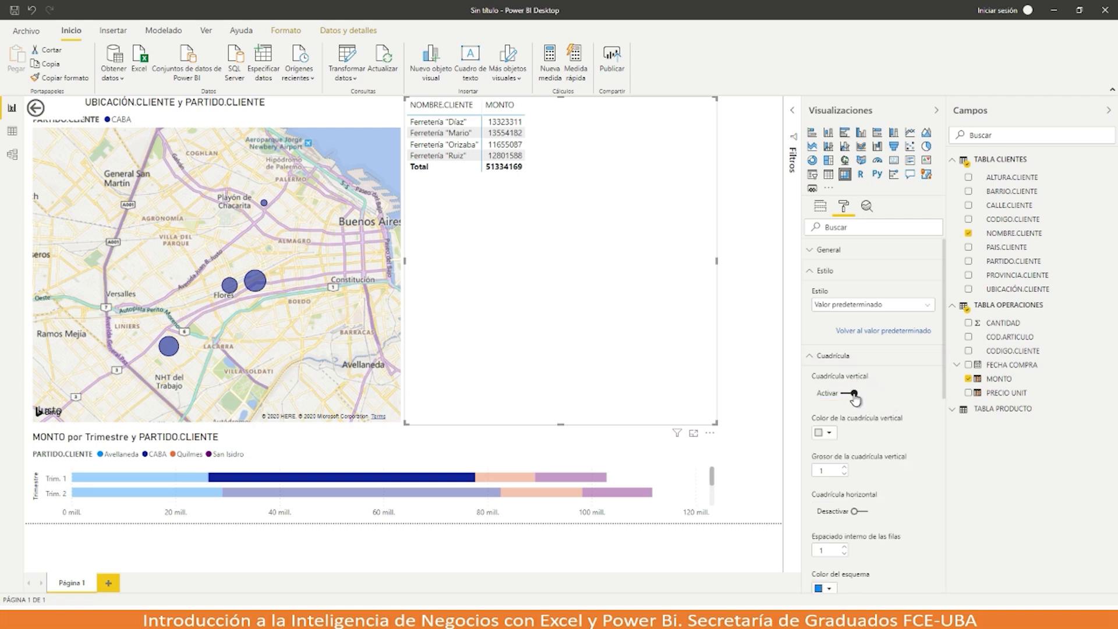
pyautogui.click(866, 512)
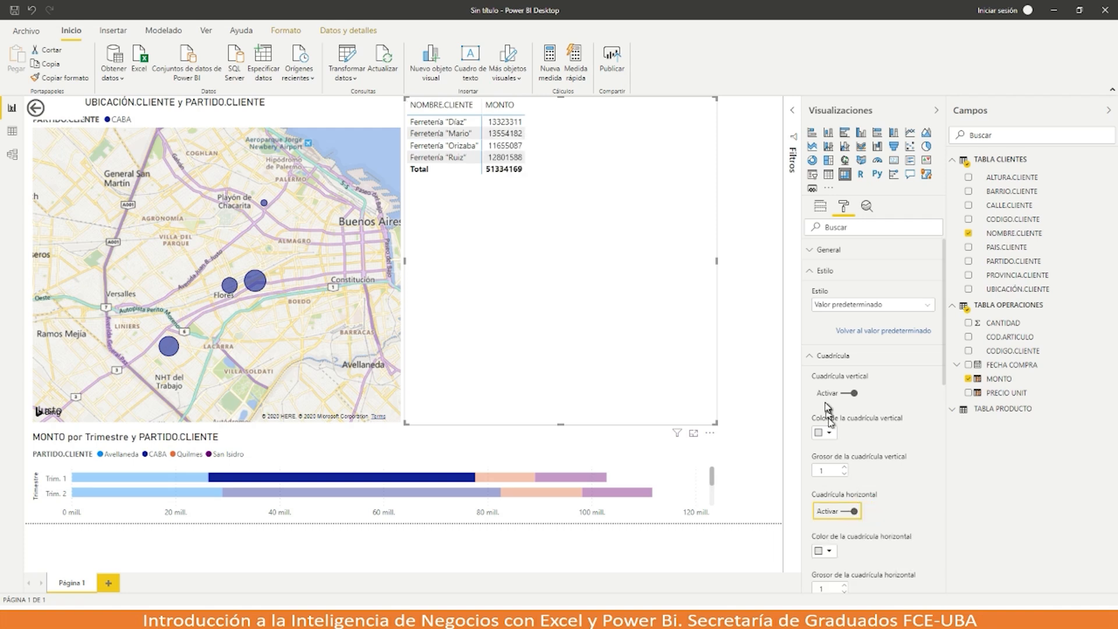
pyautogui.click(812, 357)
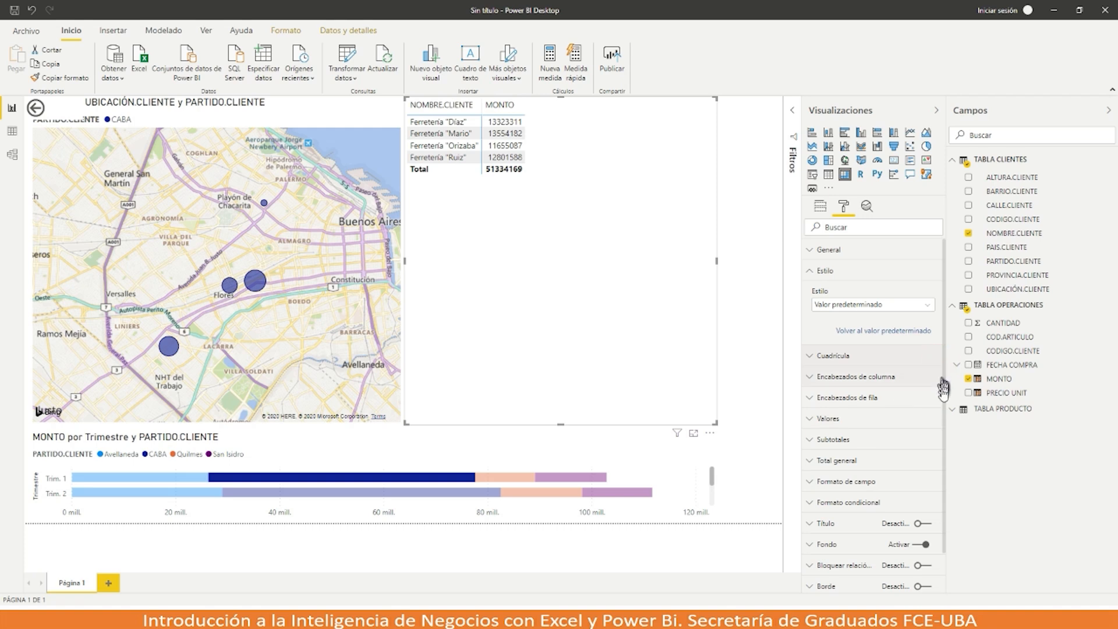
# Step: Enlarge the matrix row header text to 16 pt
pyautogui.scroll(-1, 861, 473)
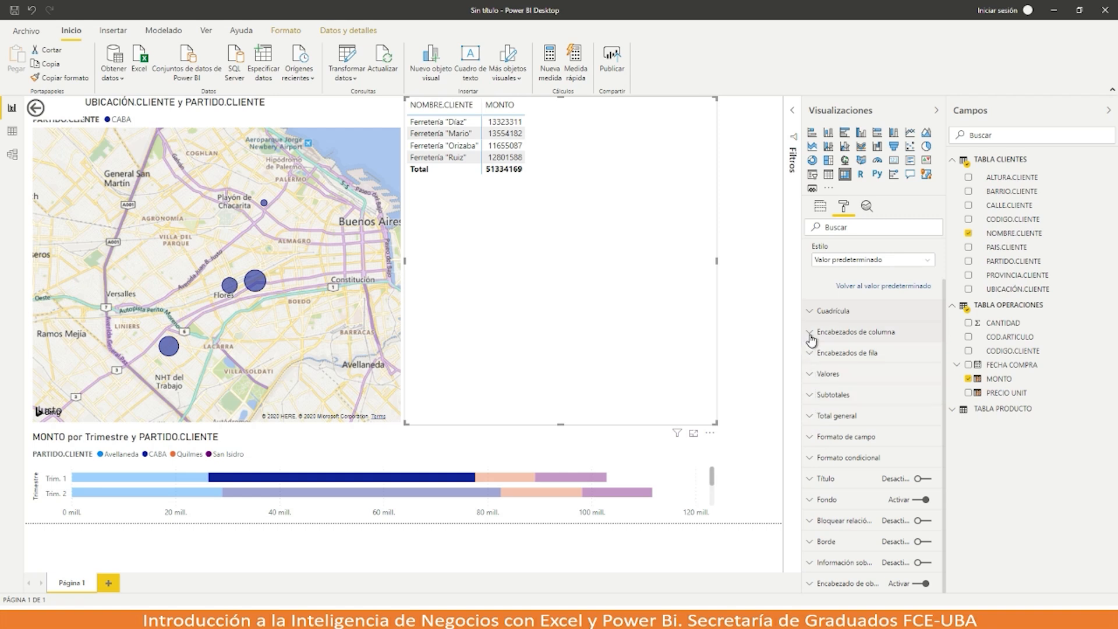
pyautogui.click(809, 353)
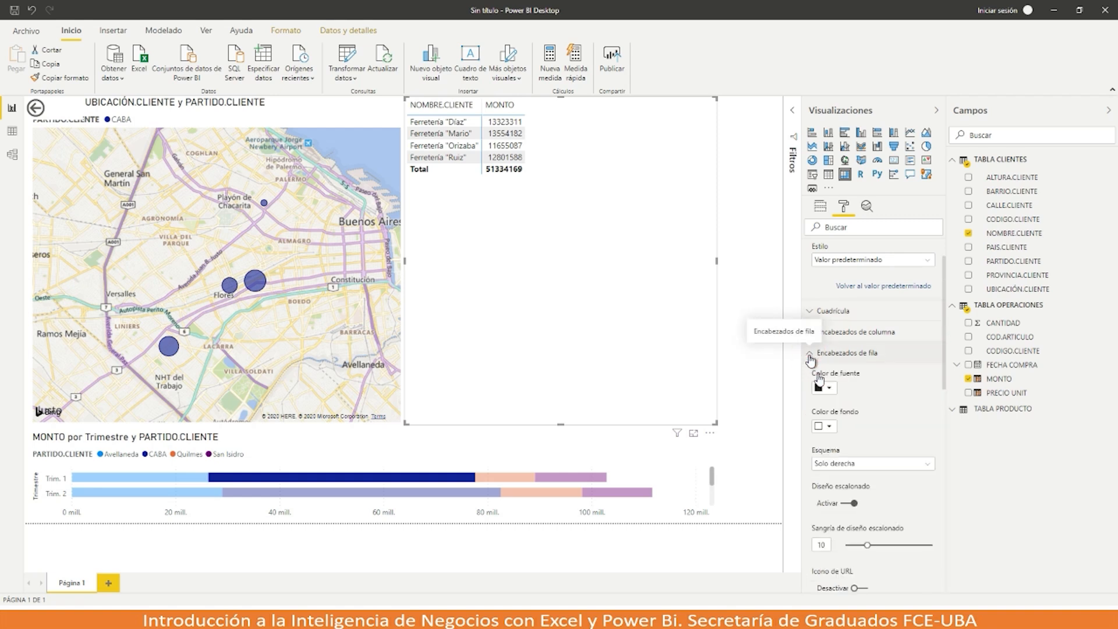
pyautogui.moveTo(943, 380); pyautogui.dragTo(944, 480)
pyautogui.click(846, 447)
pyautogui.click(846, 447)
pyautogui.click(845, 447)
pyautogui.click(844, 447)
pyautogui.click(844, 446)
pyautogui.click(844, 446)
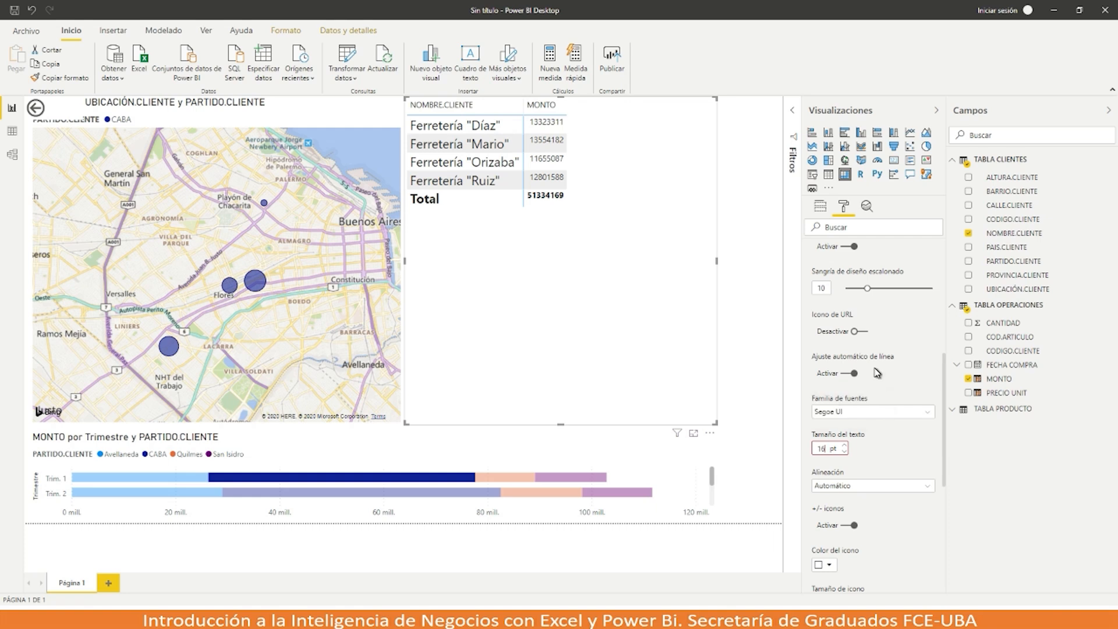
pyautogui.scroll(5, 877, 373)
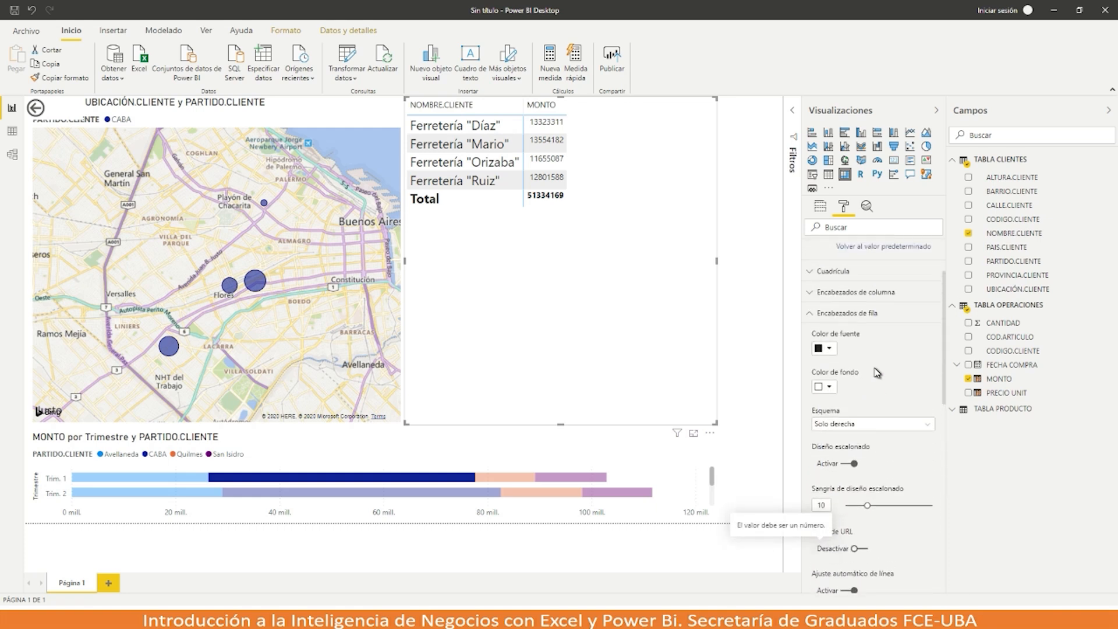
pyautogui.click(810, 314)
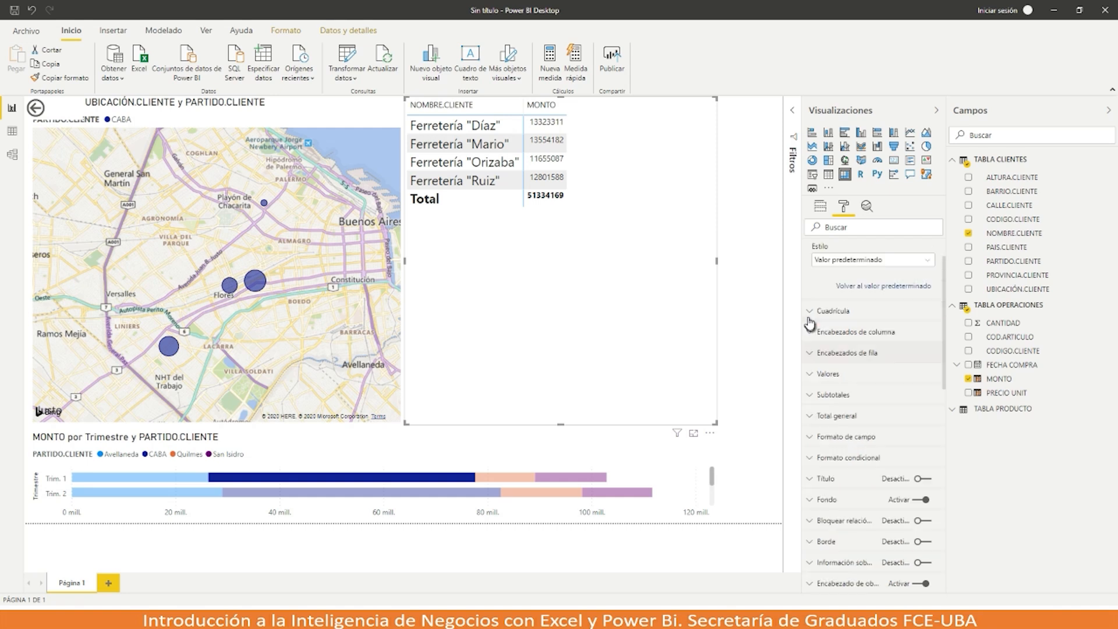
# Step: Raise the matrix values text size to 13 pt and collapse the style section
pyautogui.click(813, 378)
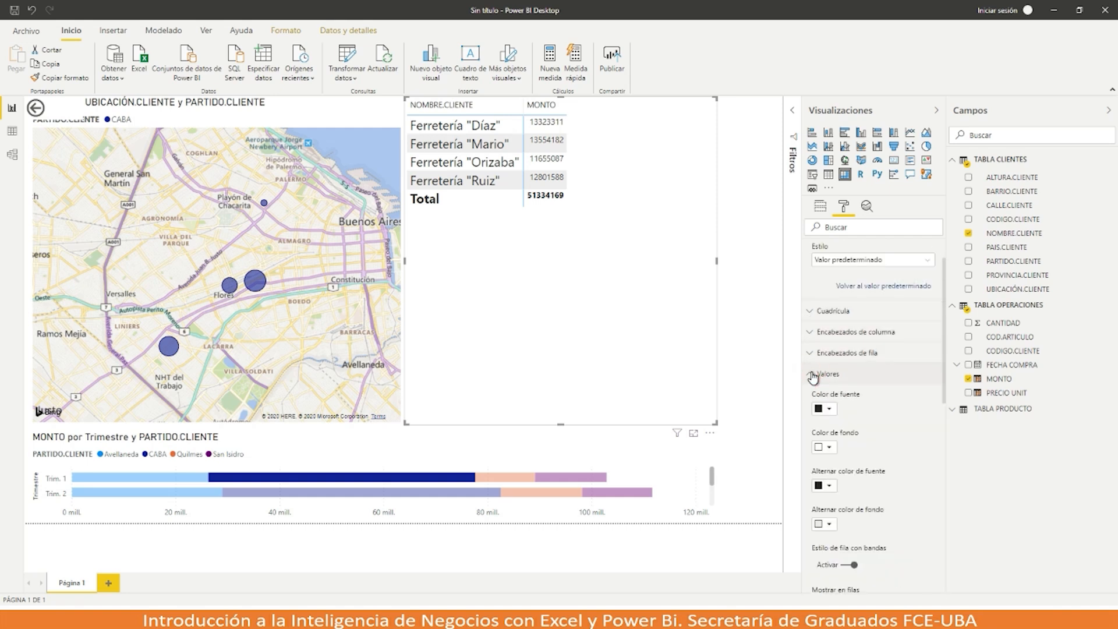
pyautogui.moveTo(944, 373); pyautogui.dragTo(945, 496)
pyautogui.click(846, 507)
pyautogui.click(845, 507)
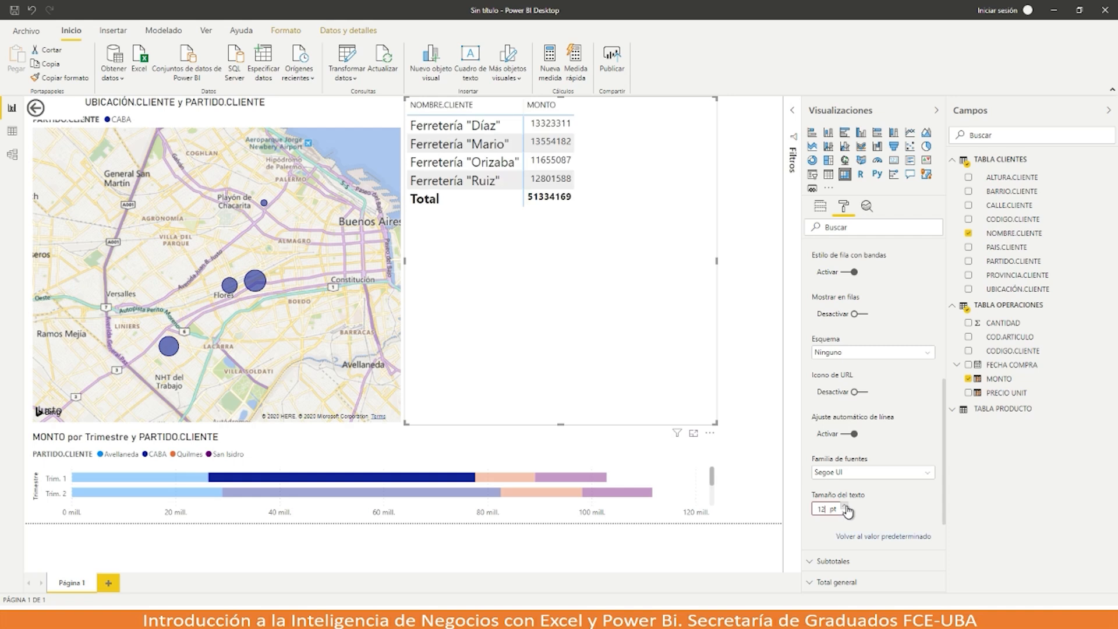
pyautogui.click(845, 506)
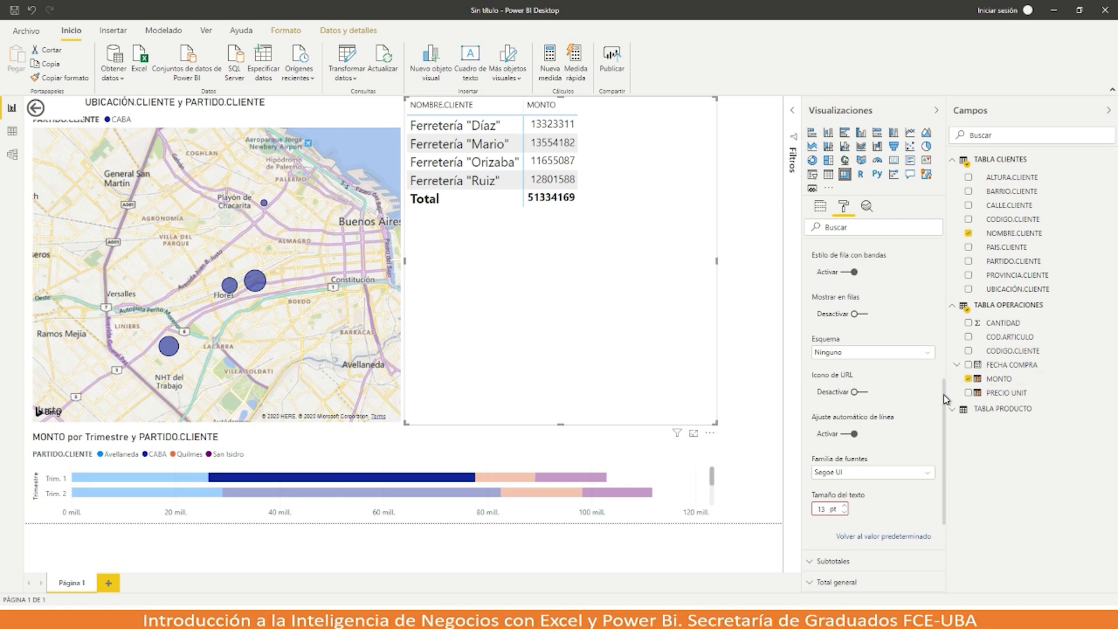
pyautogui.moveTo(944, 394); pyautogui.dragTo(949, 246)
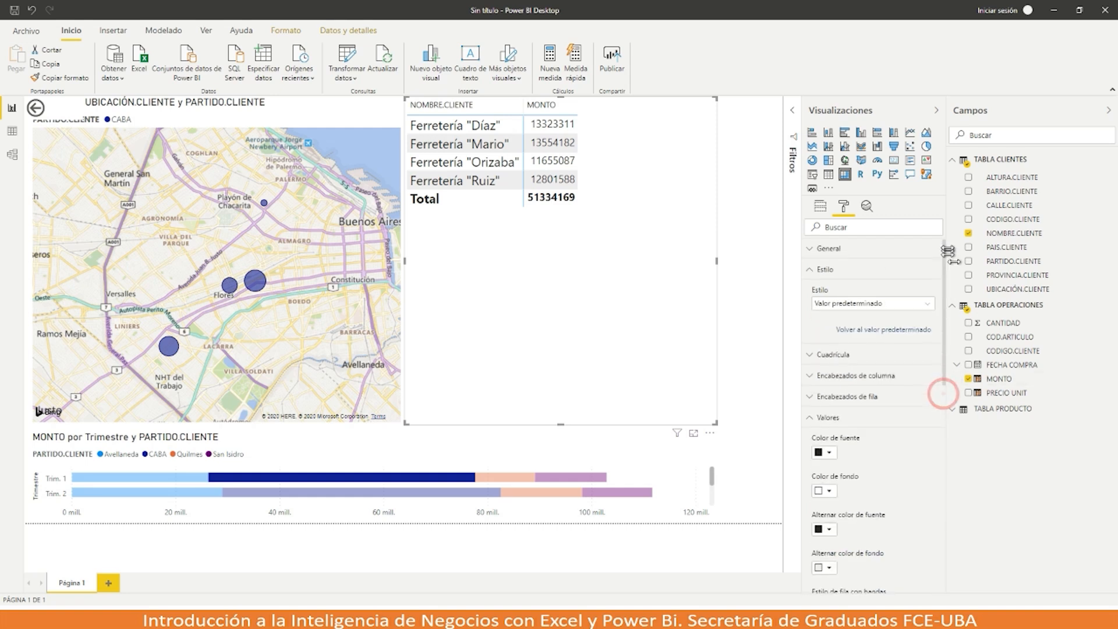
pyautogui.click(814, 274)
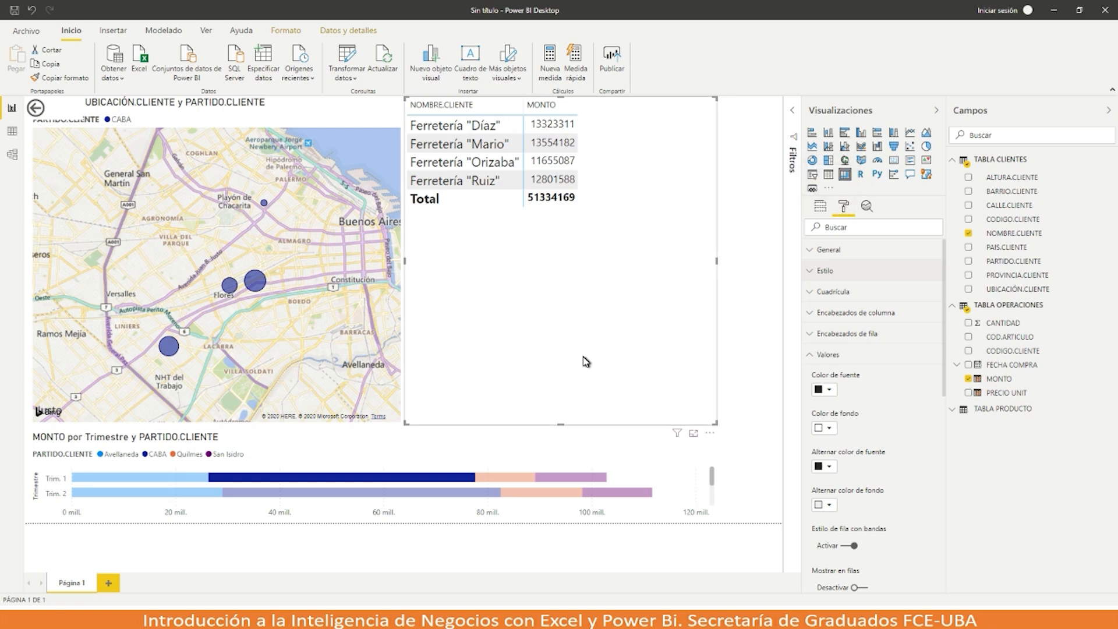
# Step: Inspect the bar chart's CABA filter, clear the highlight, and cross-filter to Ferretería "Mario"
pyautogui.click(678, 436)
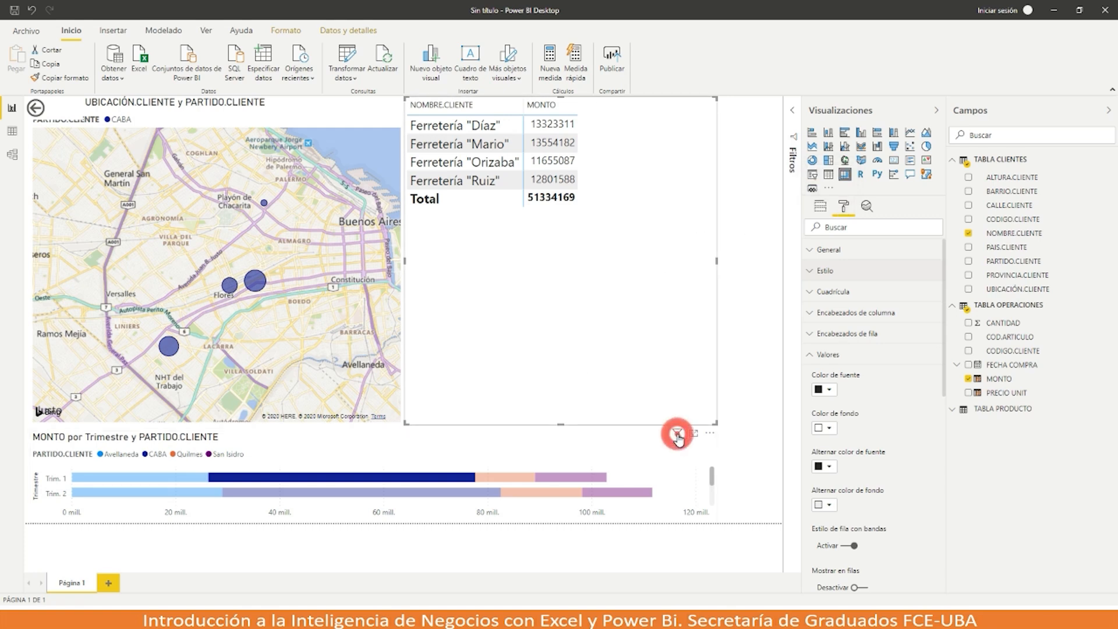
pyautogui.click(691, 486)
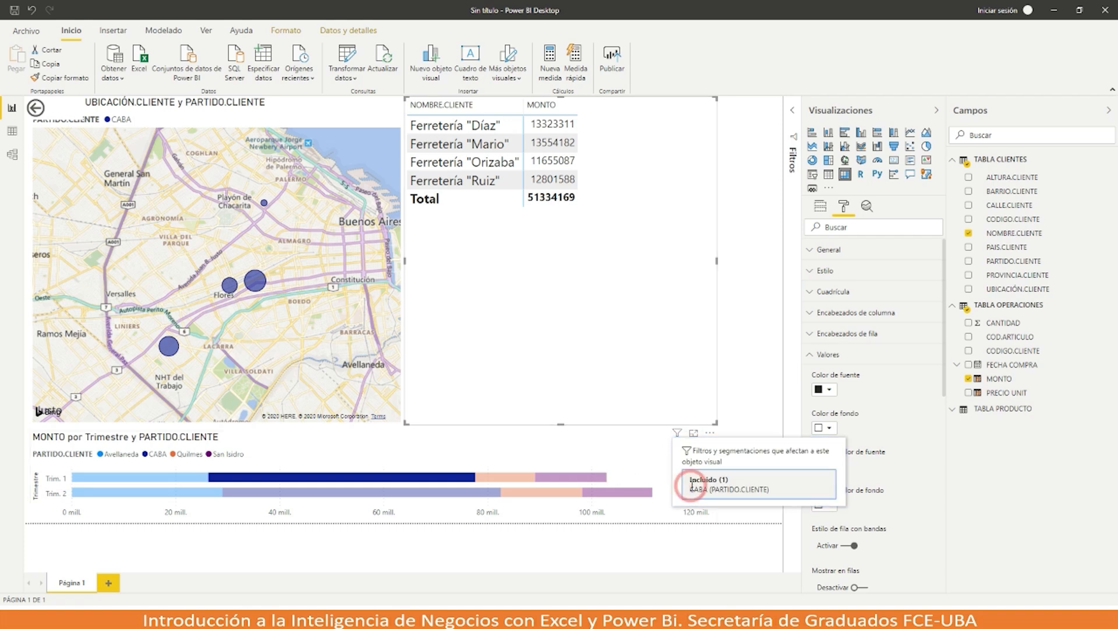
pyautogui.click(370, 445)
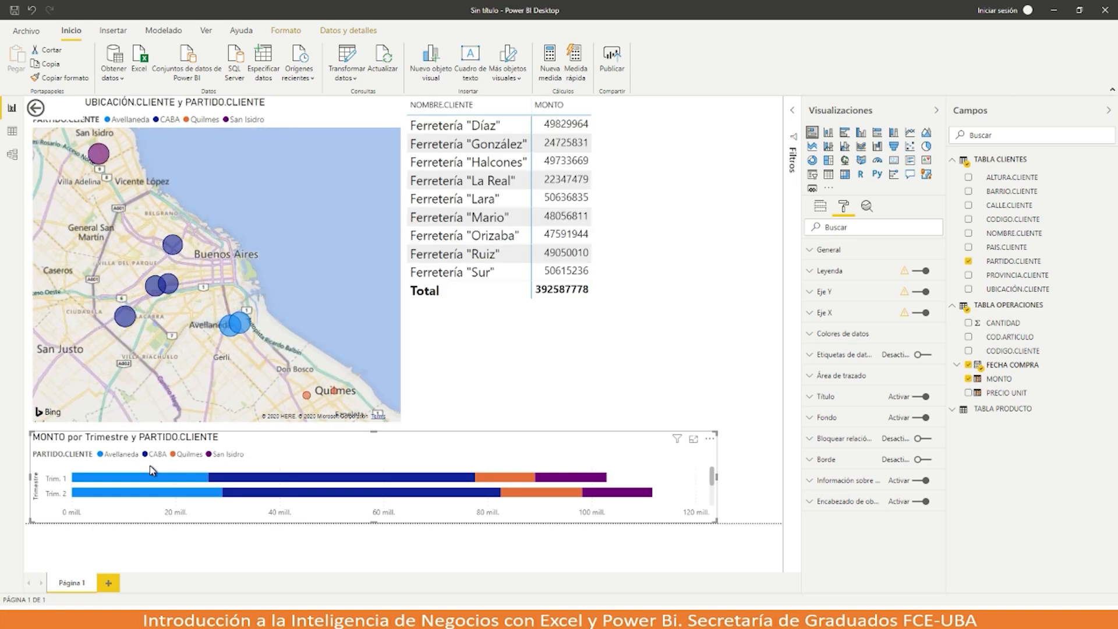
pyautogui.click(431, 218)
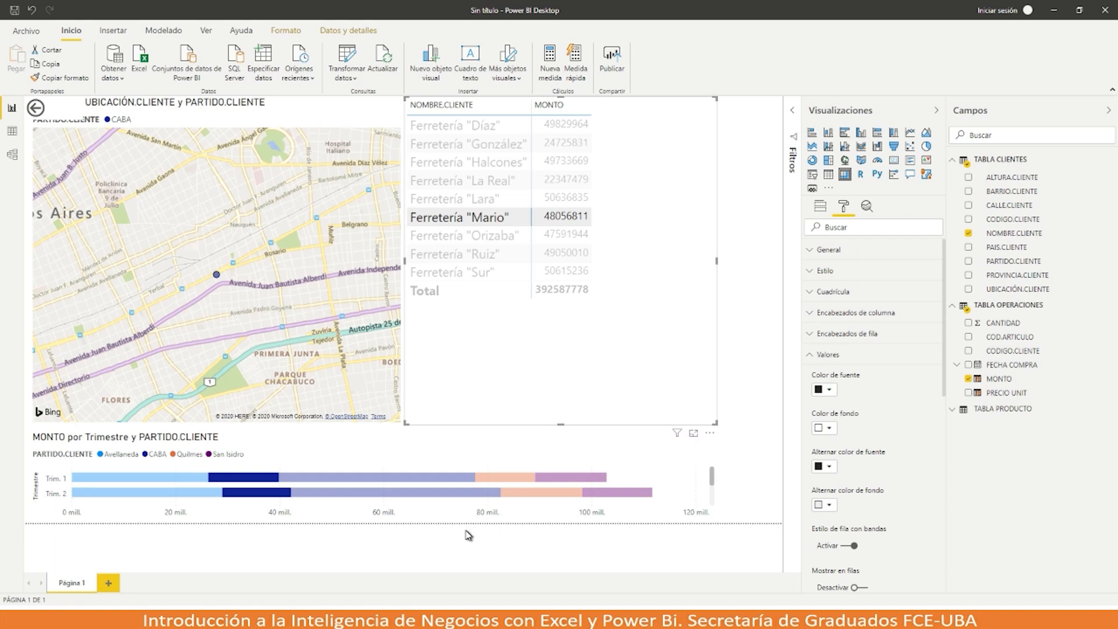
pyautogui.moveTo(712, 480)
pyautogui.mouseDown()
pyautogui.moveTo(710, 507)
pyautogui.moveTo(712, 475)
pyautogui.mouseUp()
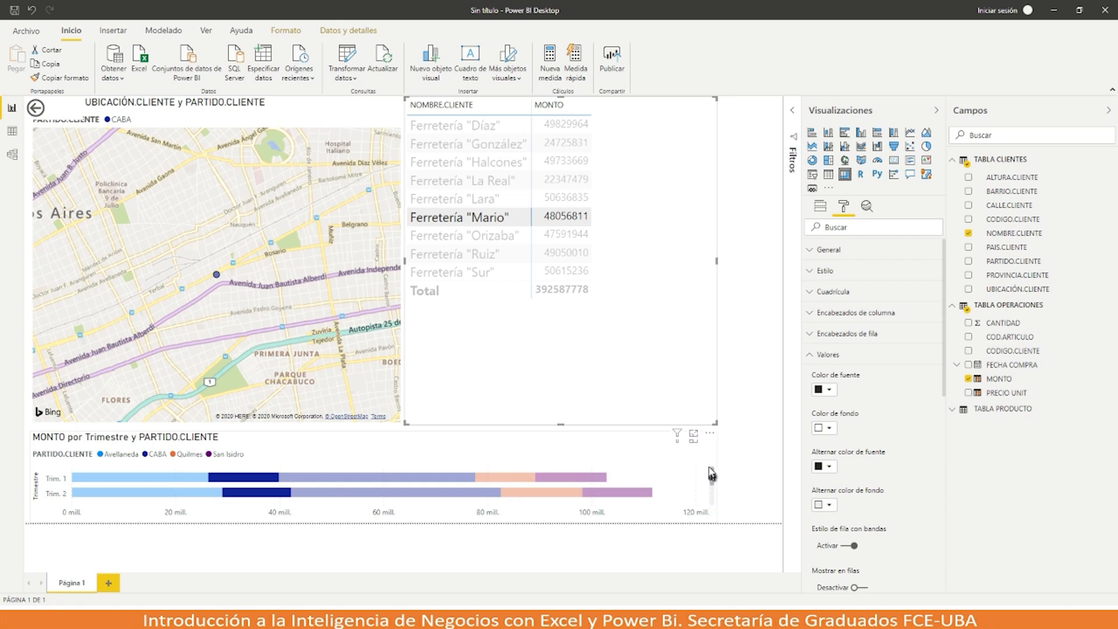
# Step: Clear the Ferretería "Mario" cross-filter and shorten the map and client table
pyautogui.click(300, 360)
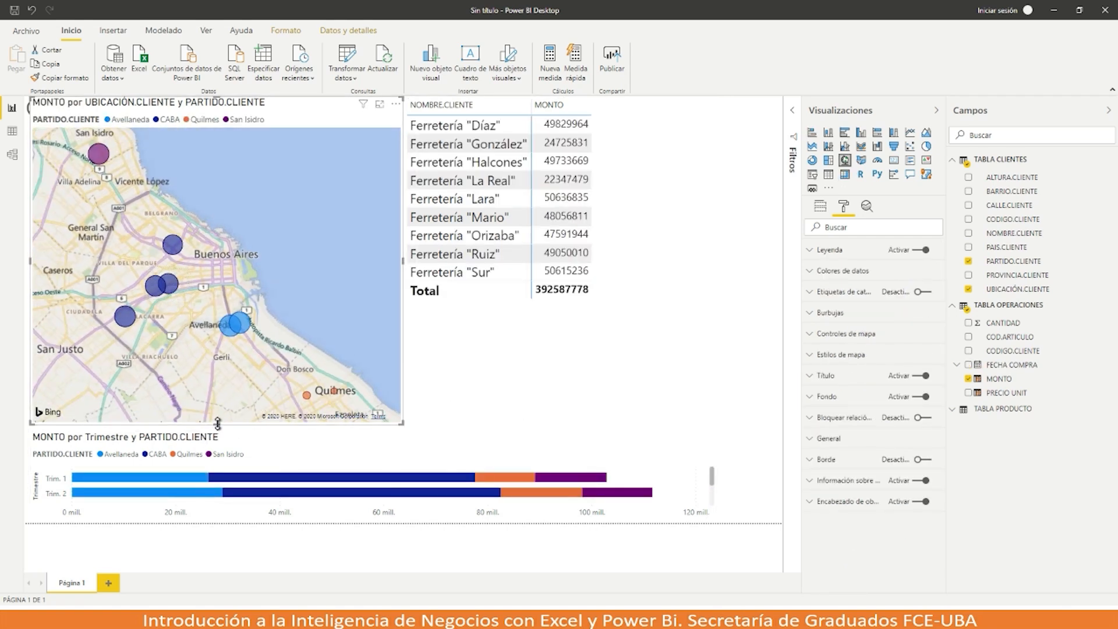
pyautogui.moveTo(214, 425); pyautogui.dragTo(219, 375)
pyautogui.click(512, 349)
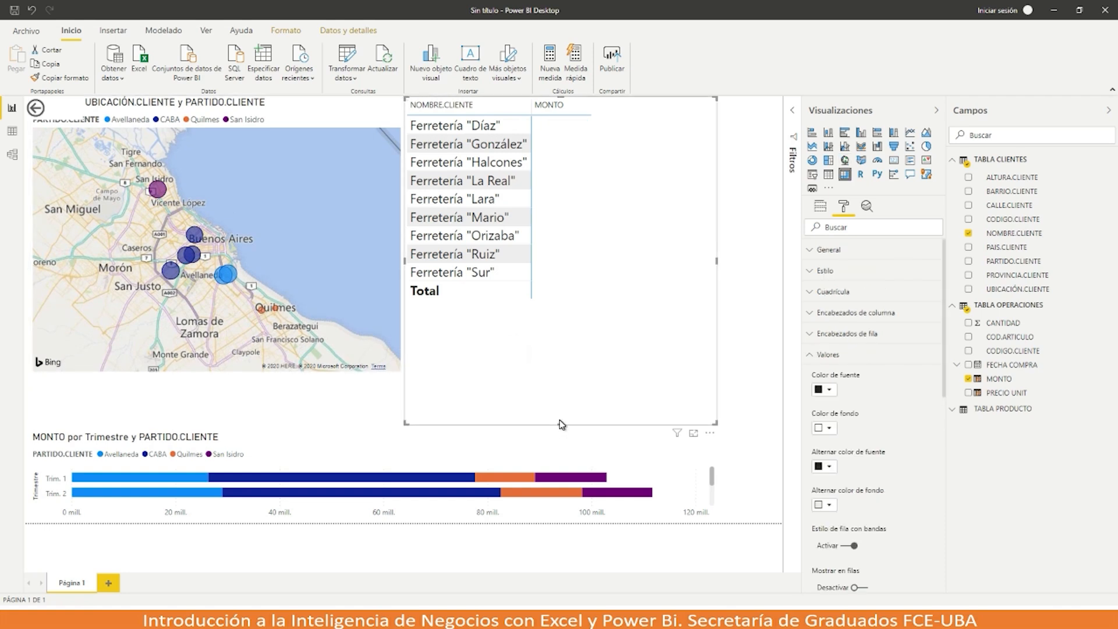
pyautogui.moveTo(561, 428); pyautogui.dragTo(561, 373)
# Step: Make the quarterly bar chart taller to show all four quarters and narrow the client table
pyautogui.click(366, 432)
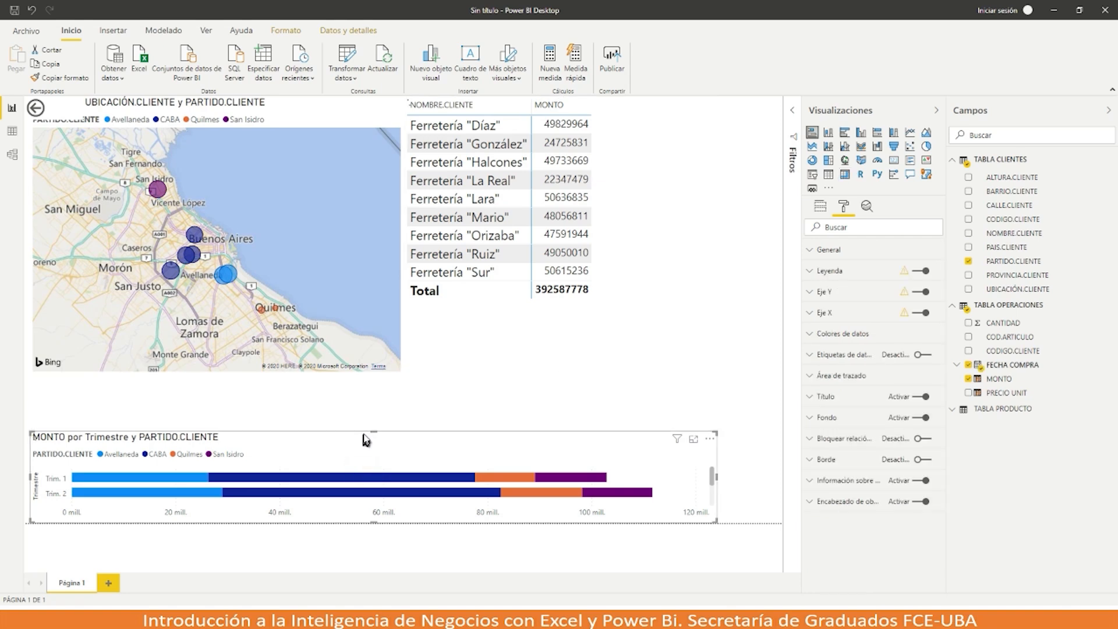
pyautogui.moveTo(368, 431); pyautogui.dragTo(376, 379)
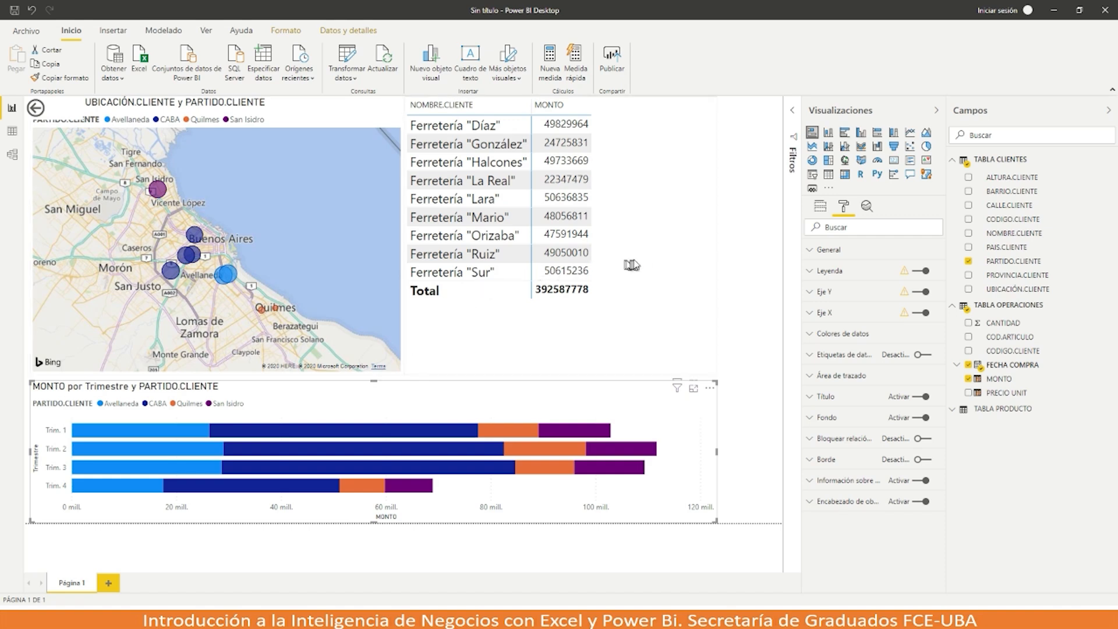
pyautogui.click(611, 236)
pyautogui.moveTo(716, 234); pyautogui.dragTo(609, 243)
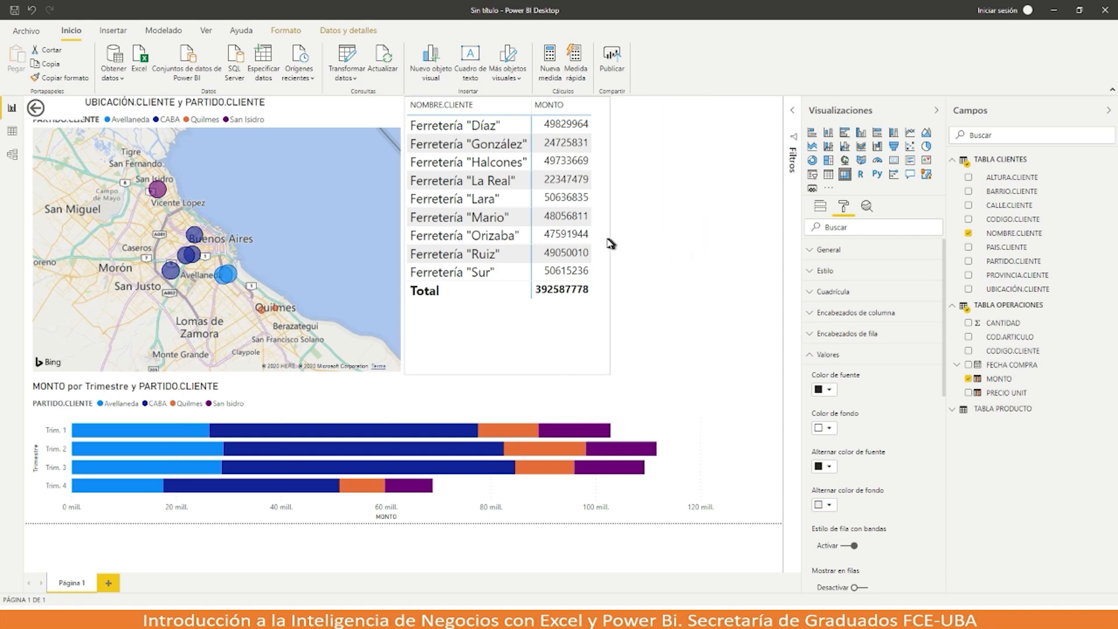
pyautogui.click(638, 240)
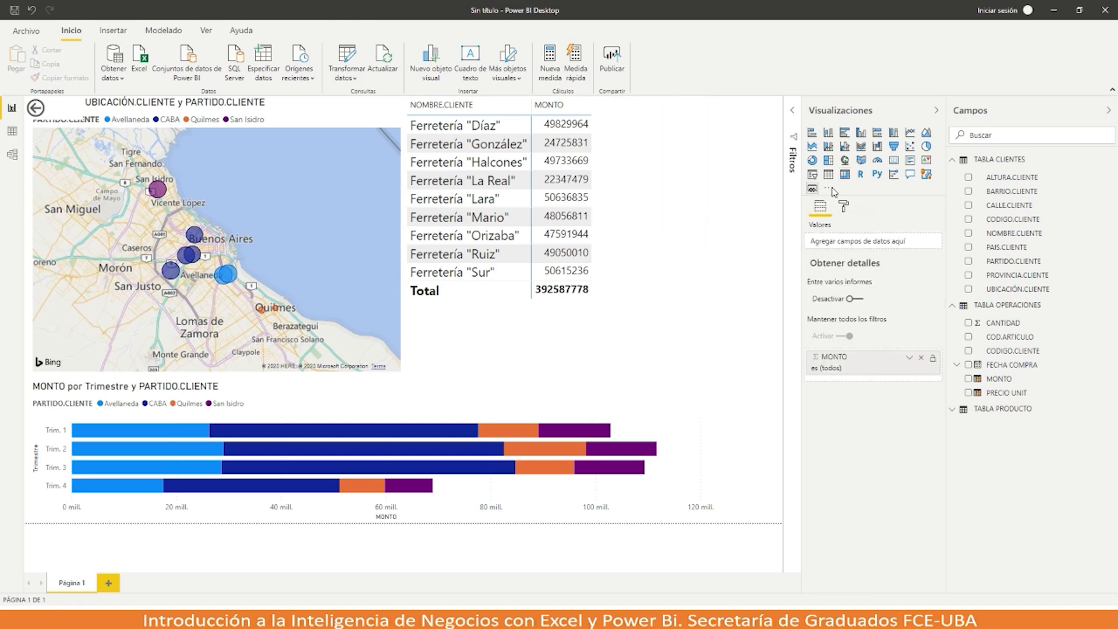
# Step: Add a funnel of MONTO grouped by FECHA COMPRA months only, enero through diciembre
pyautogui.click(895, 148)
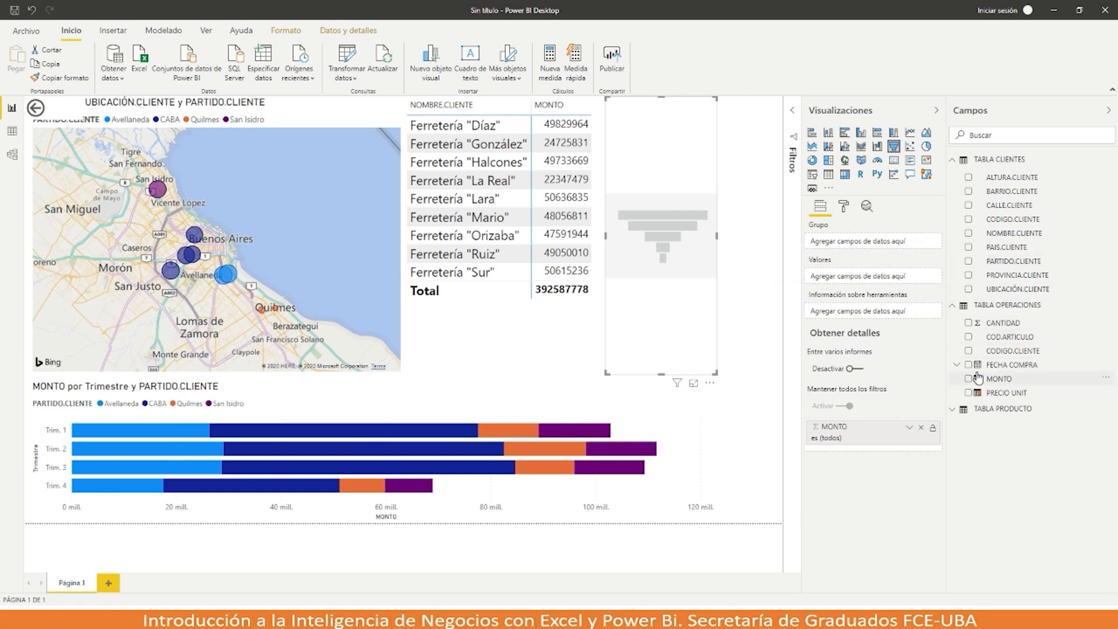
pyautogui.moveTo(995, 367); pyautogui.dragTo(854, 246)
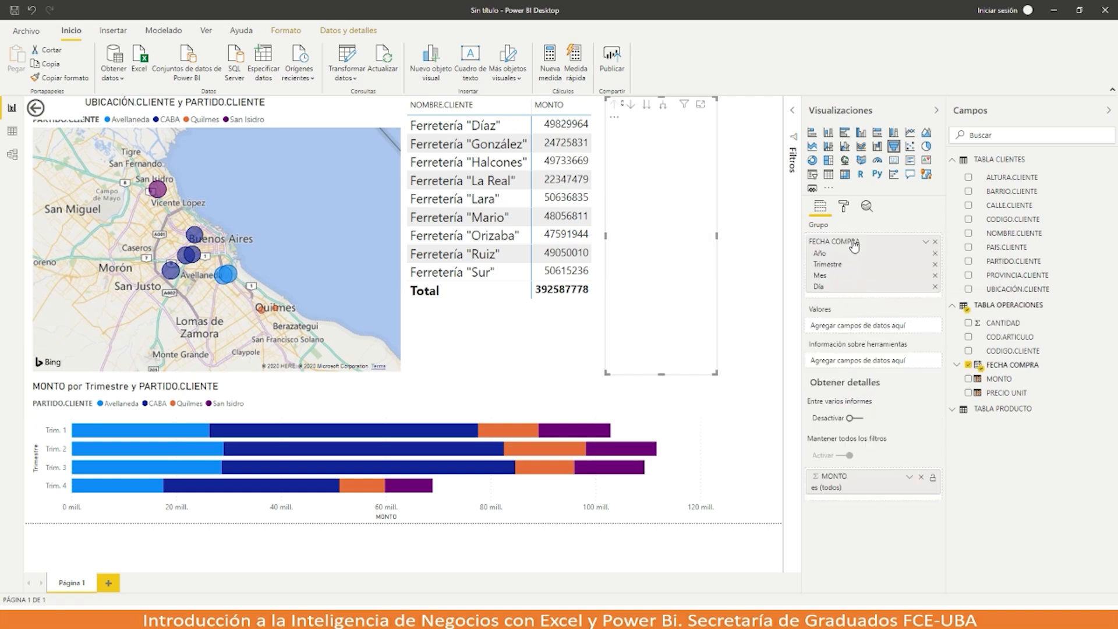
pyautogui.click(935, 252)
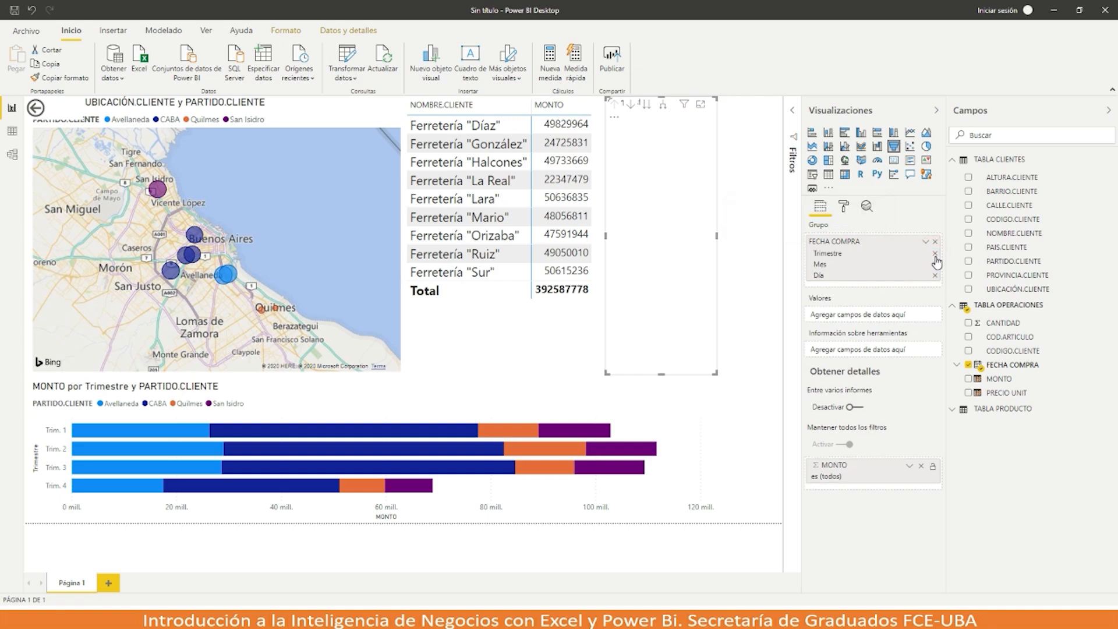
pyautogui.click(934, 252)
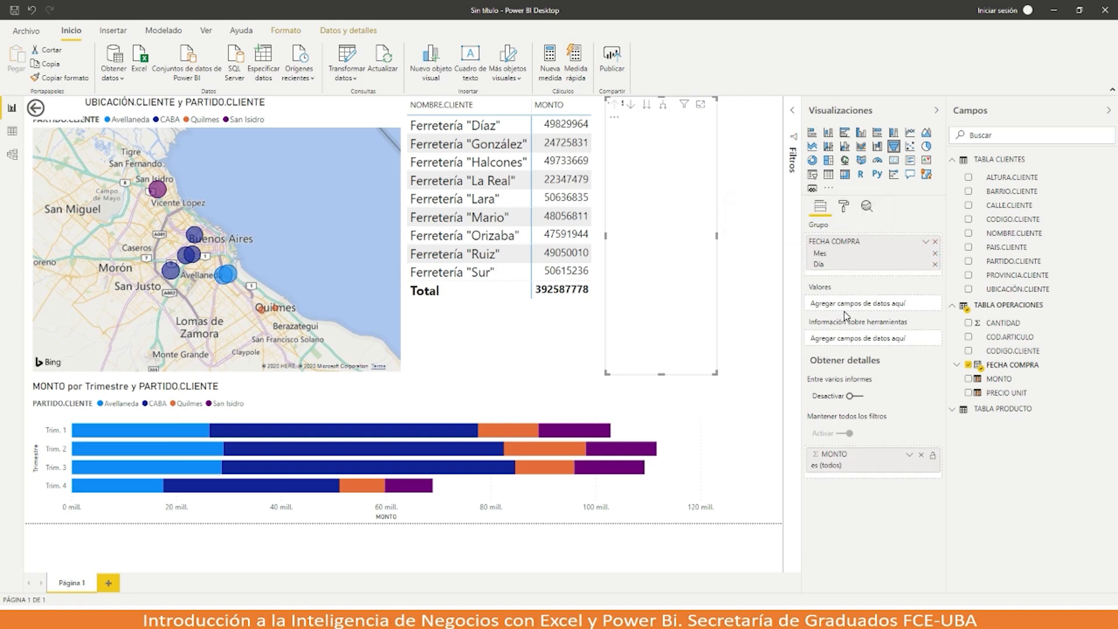
pyautogui.click(934, 265)
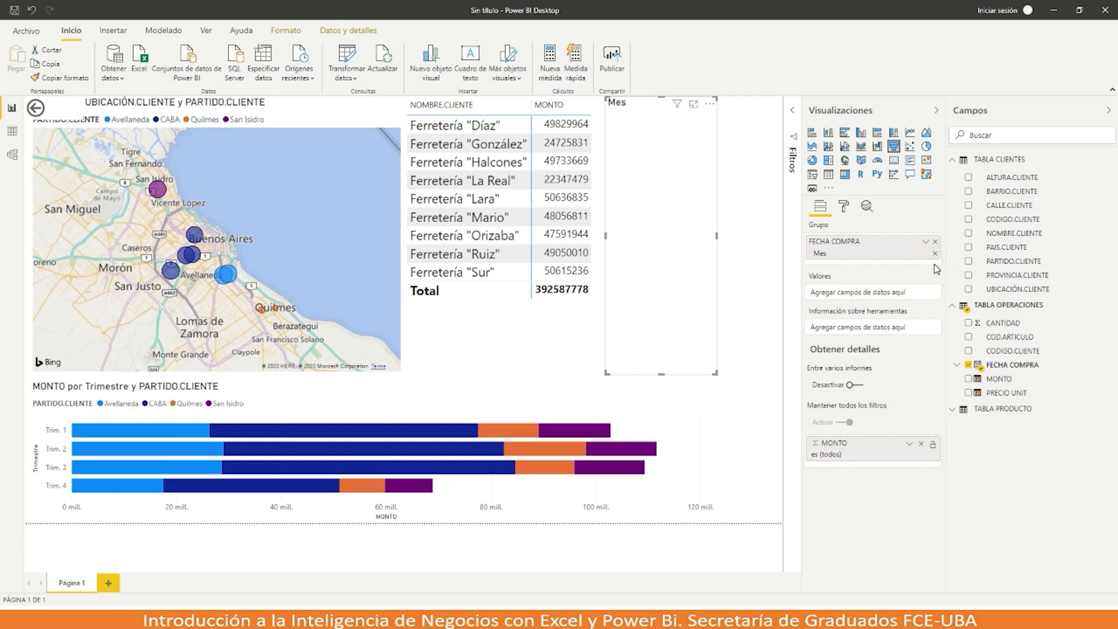
pyautogui.moveTo(997, 378); pyautogui.dragTo(868, 298)
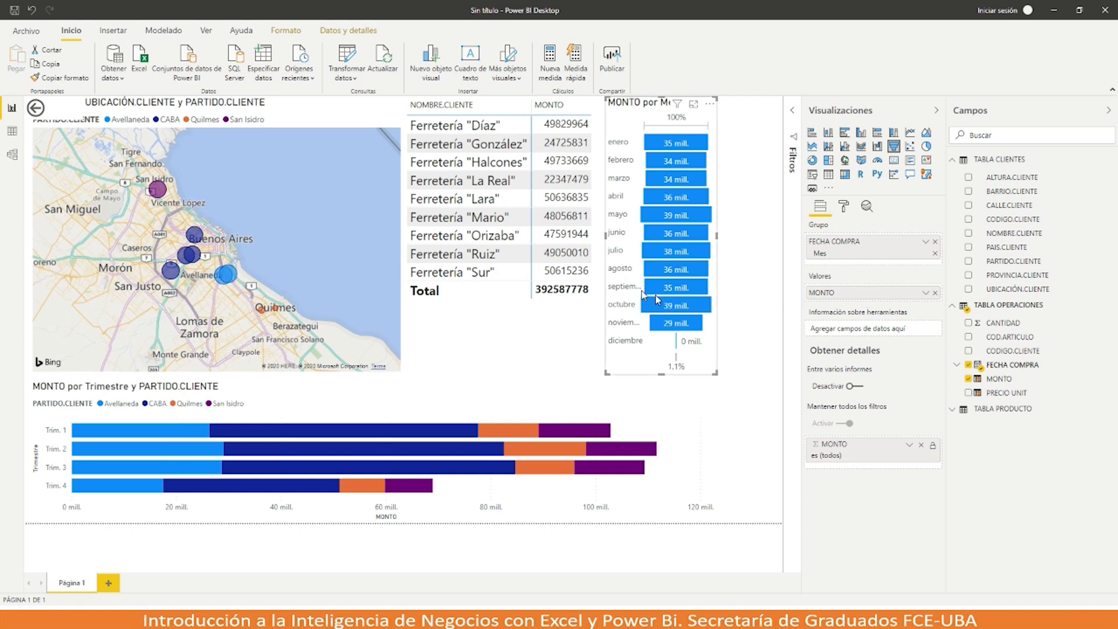
# Step: Cross-highlight the Trim. 1 Avellaneda and Trim. 2 CABA bars, then filter the report to mayo
pyautogui.click(166, 429)
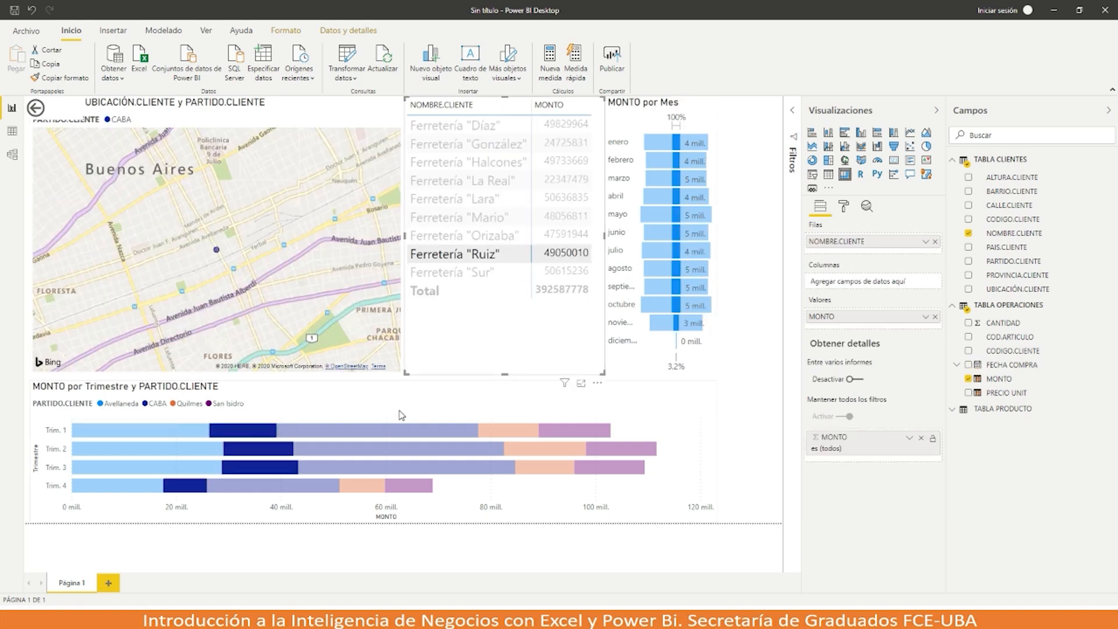
pyautogui.click(259, 450)
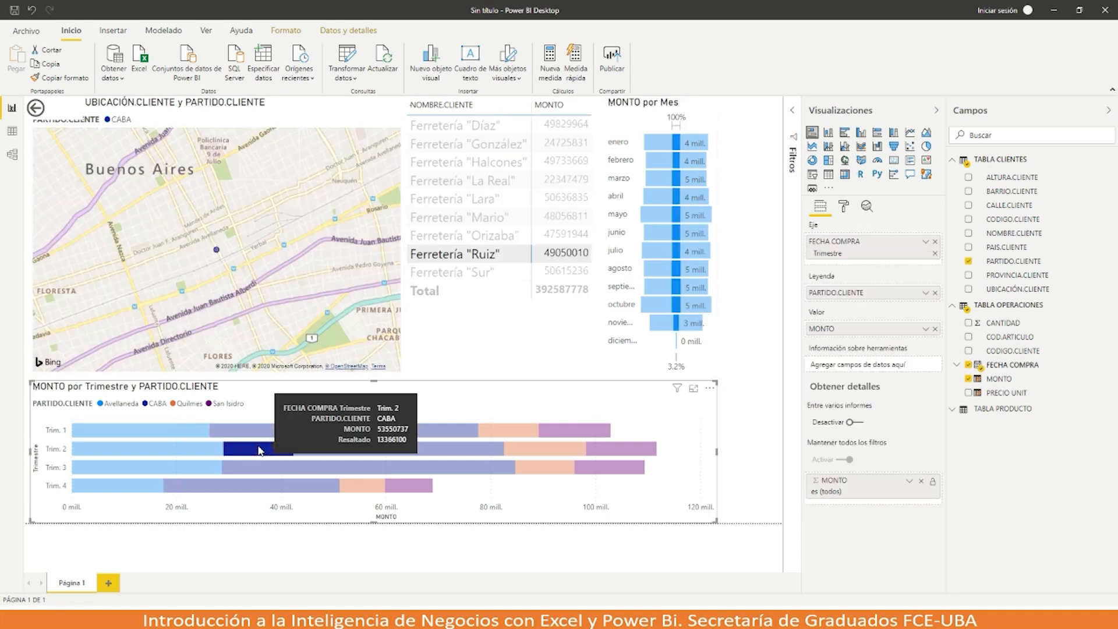
pyautogui.moveTo(259, 450)
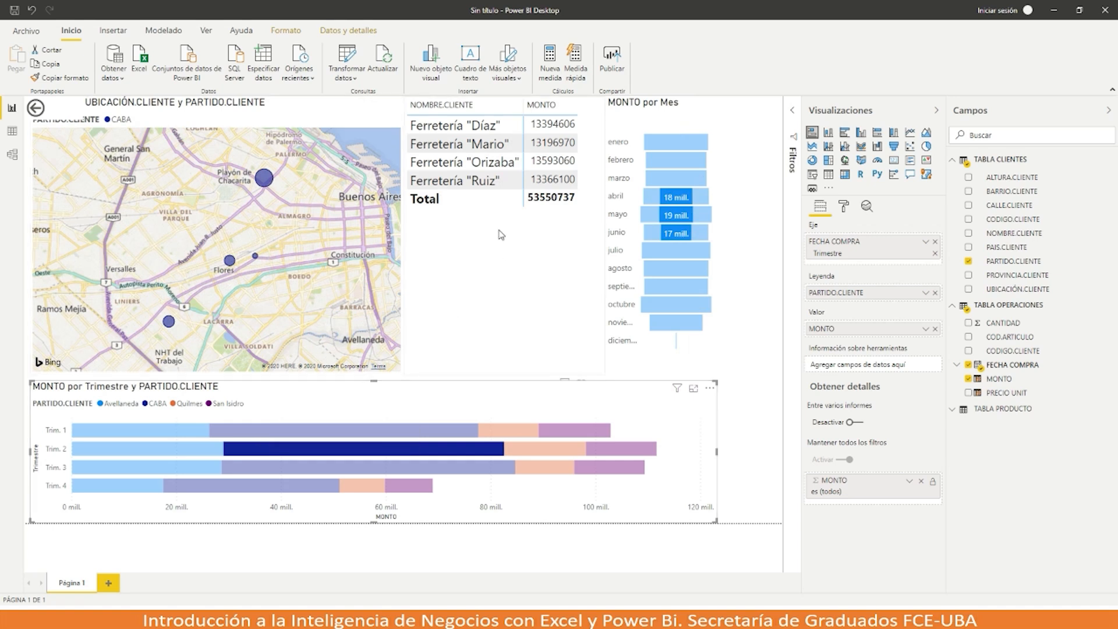
pyautogui.click(665, 217)
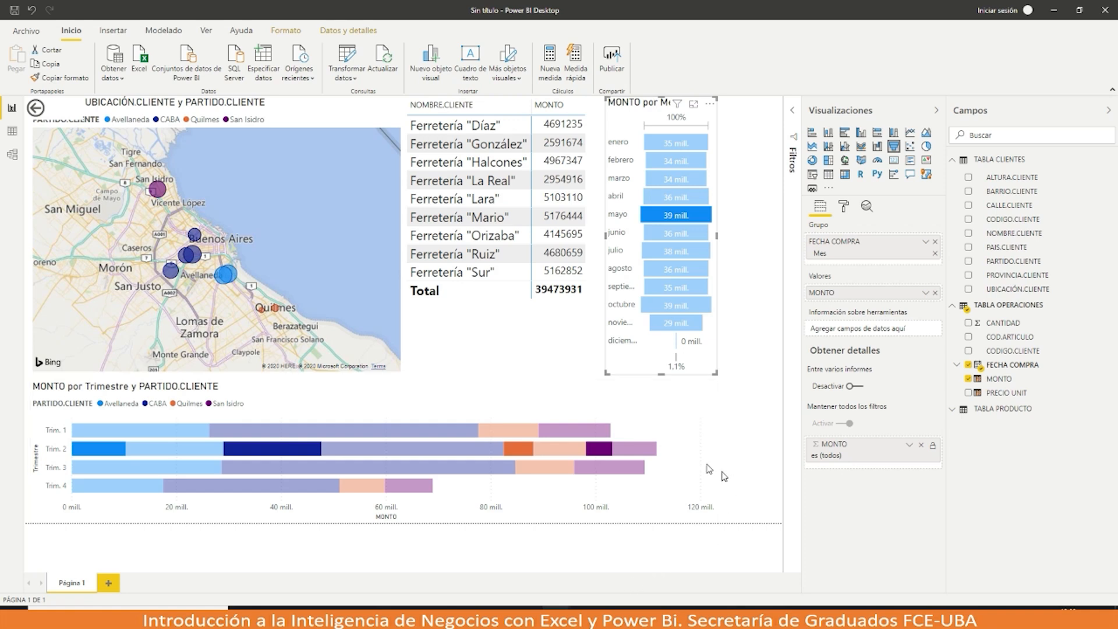
pyautogui.click(37, 32)
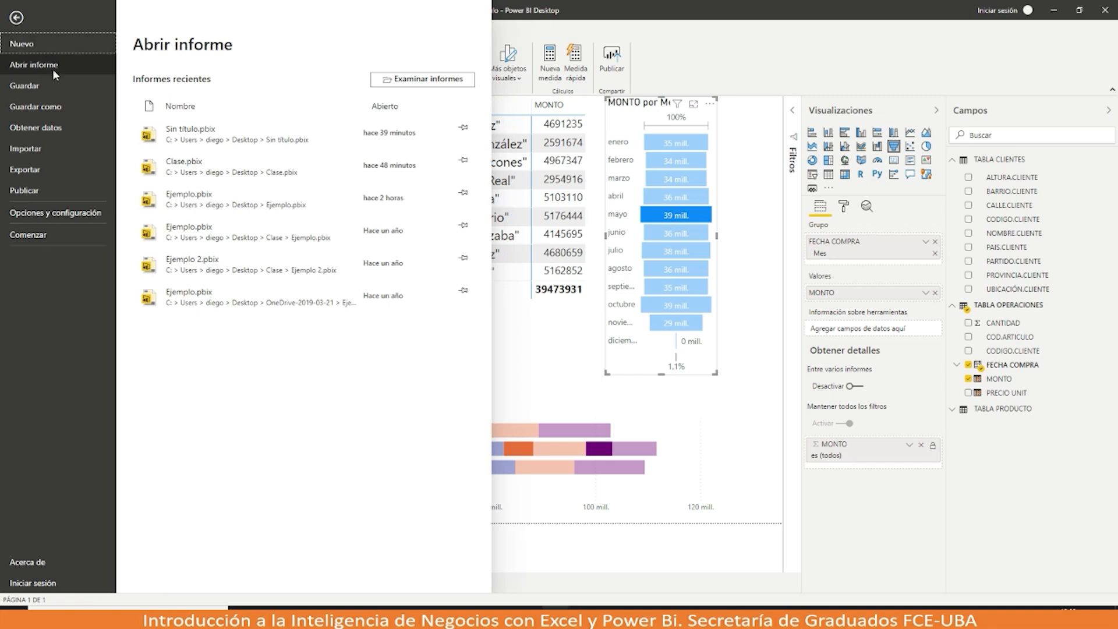
# Step: Save the report, then show the ¿Preguntas? slide (20 of 22) in PowerBI.pptx
pyautogui.click(53, 91)
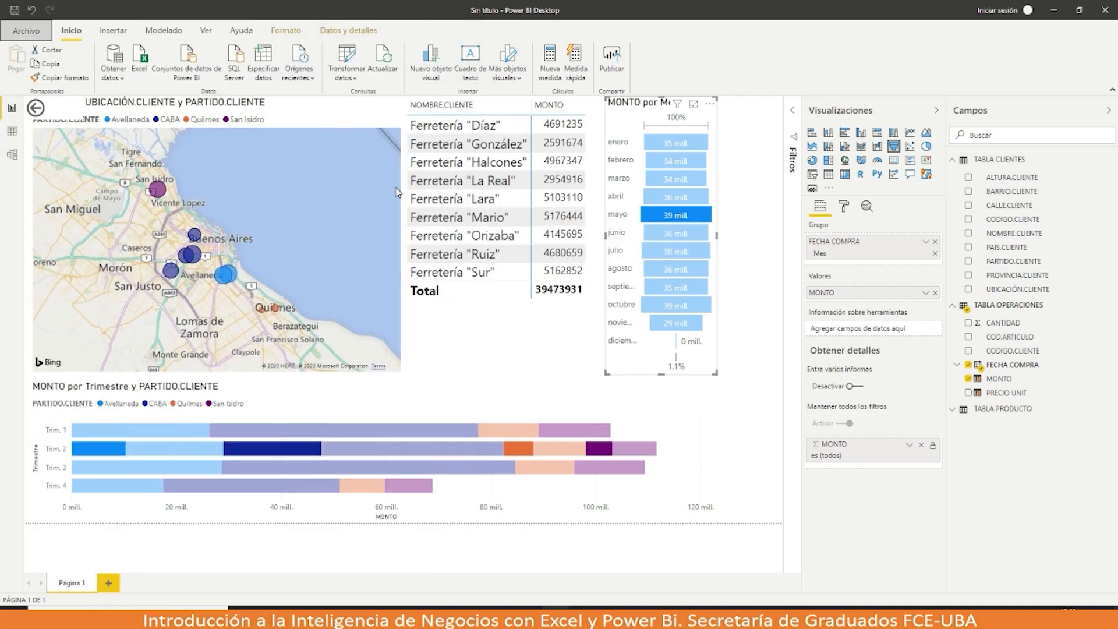
pyautogui.click(560, 285)
pyautogui.click(443, 616)
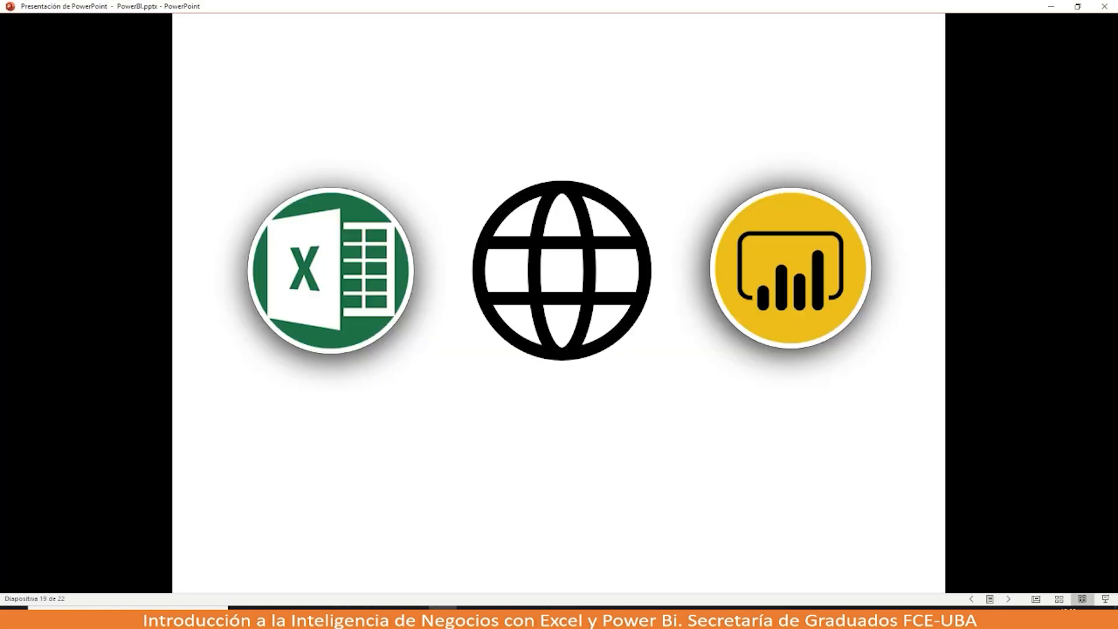
pyautogui.click(464, 487)
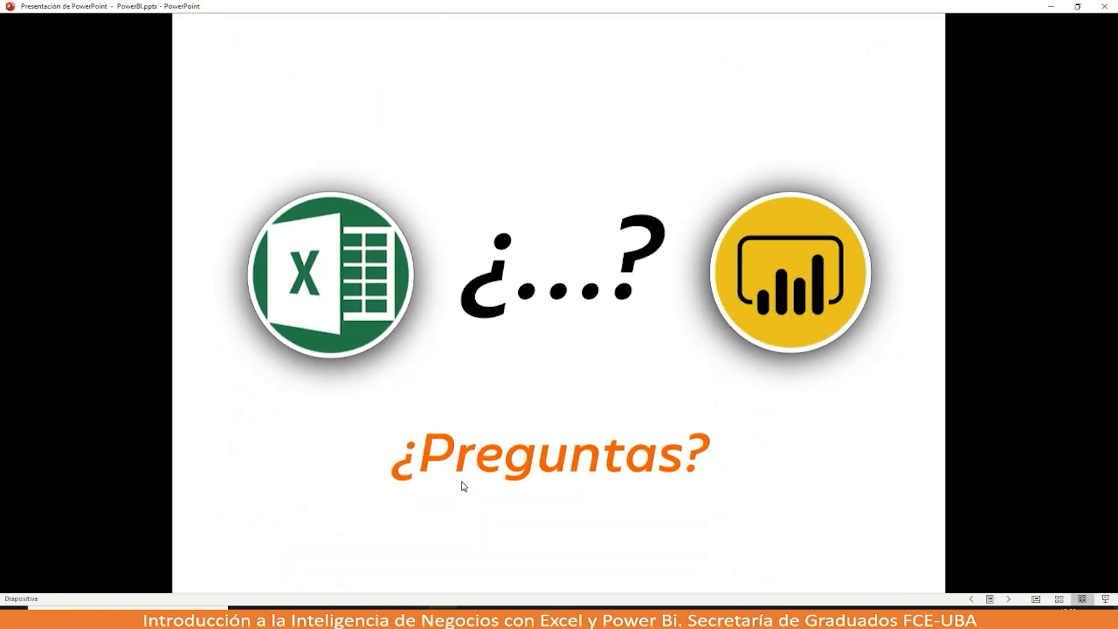